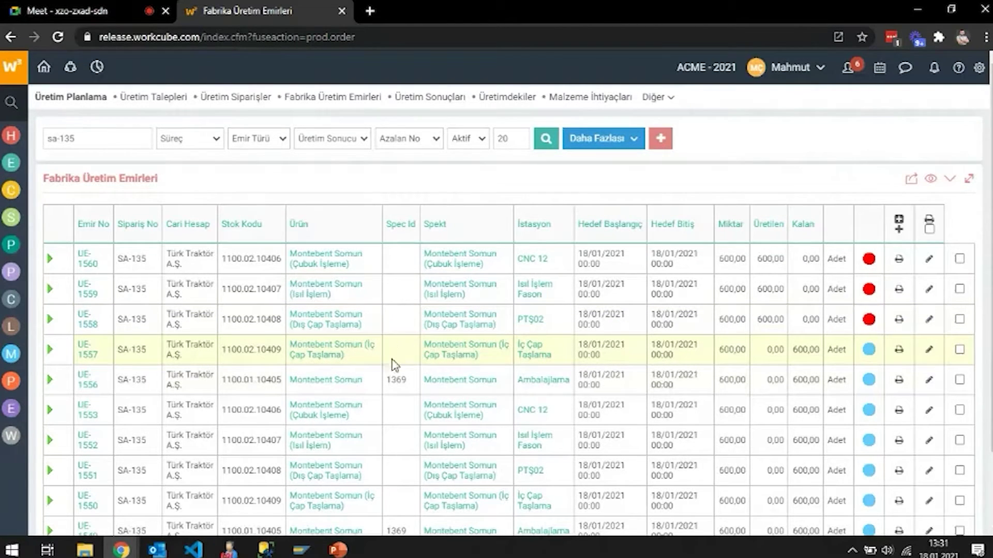
Step: Switch to the PowerPoint presentation, examine the Konik Pinyon Yağ Keçesi Halkası workflow on slide 4, and return to the browser
click(338, 550)
click(74, 336)
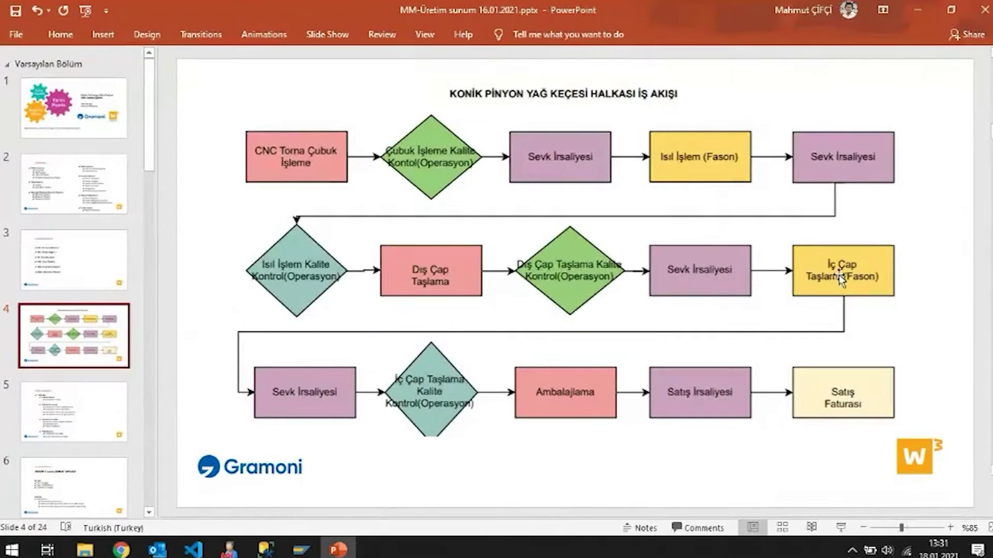
click(920, 7)
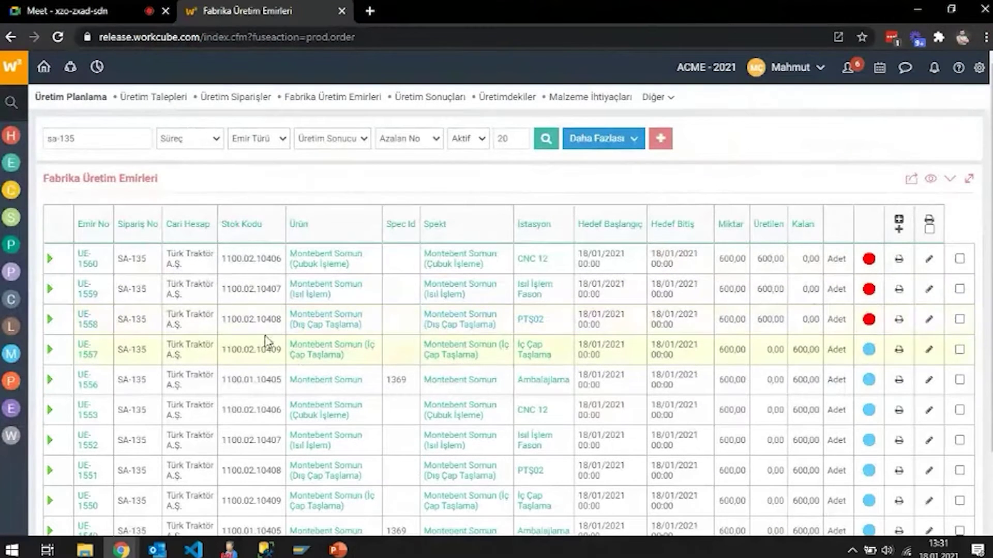
Step: Copy stock code 1100.02.10408 from order UE-1558 and search for it on the Ürünler page in a new tab
drag(283, 320, 217, 333)
key(ctrl+c)
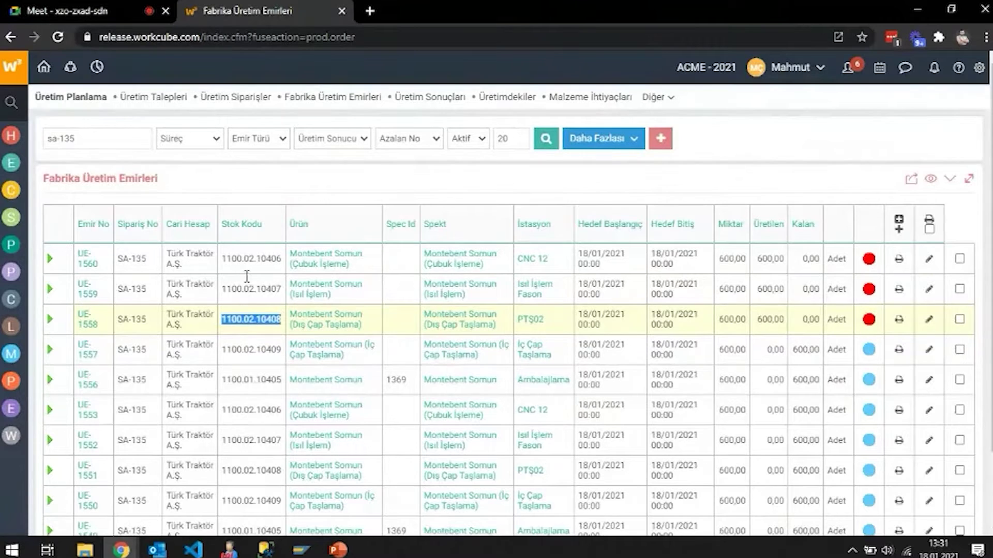
click(11, 101)
text(ü)
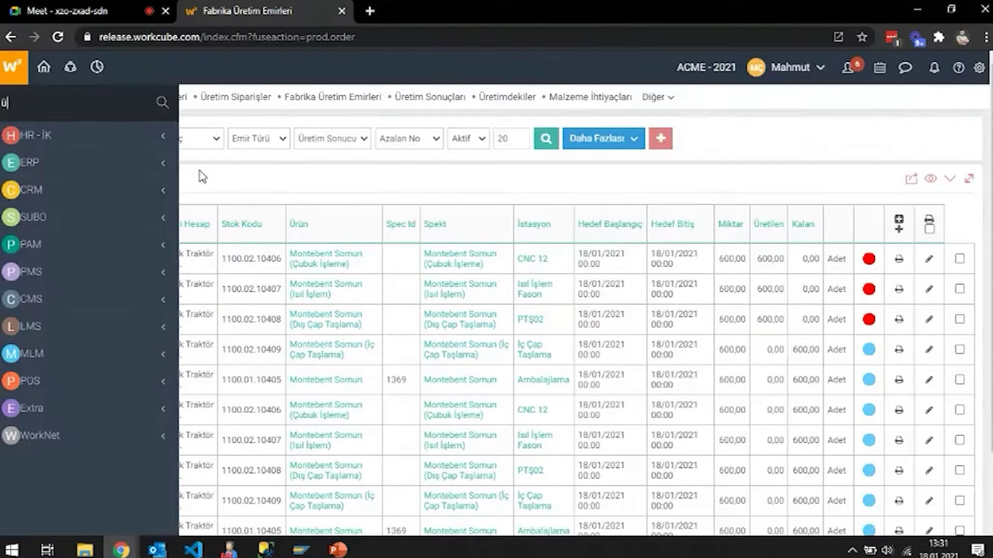
text(ürün)
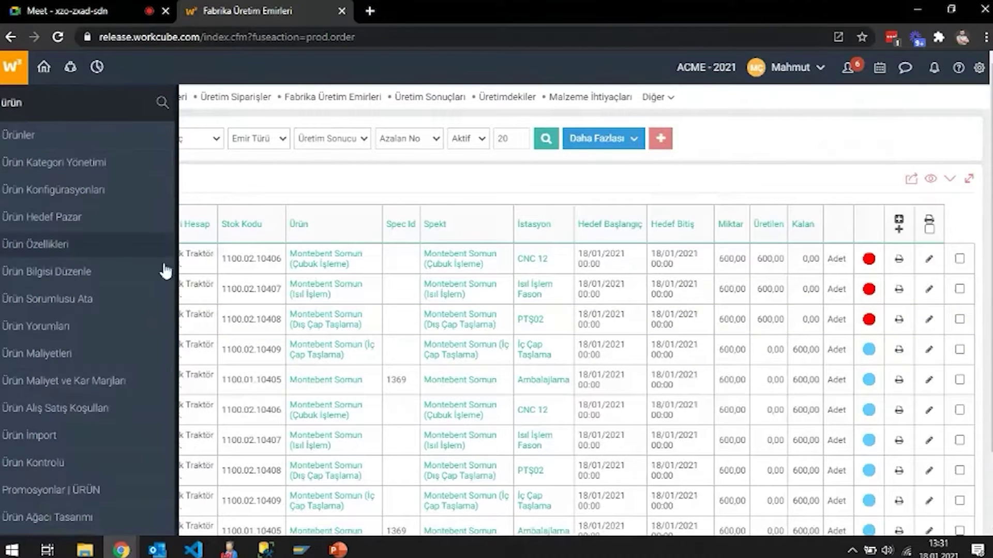
ctrl+click(23, 137)
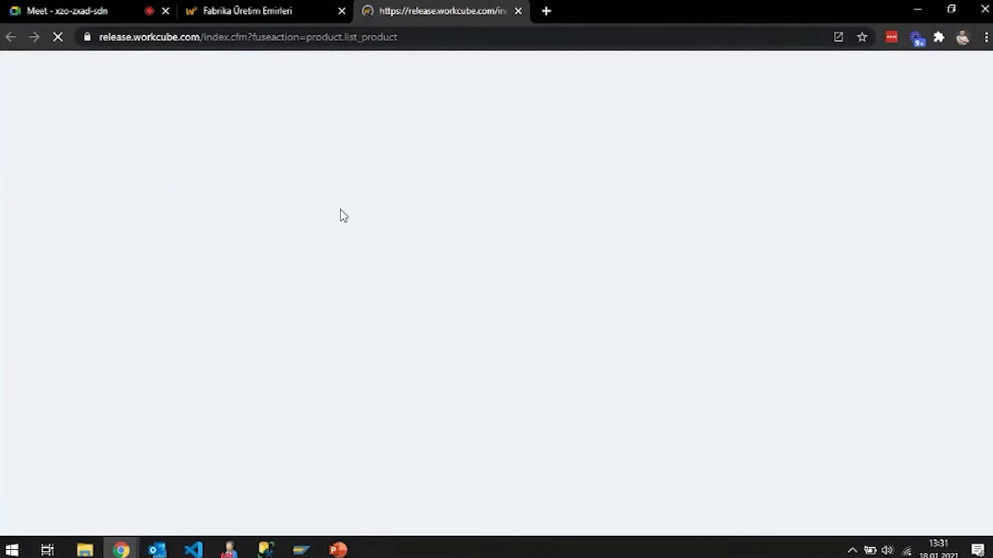
key(ctrl+v)
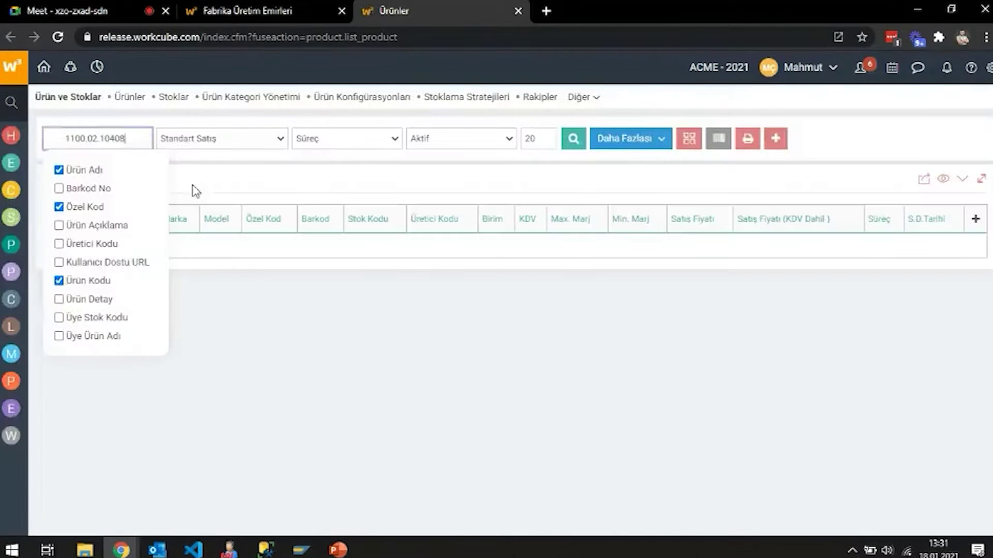
key(Return)
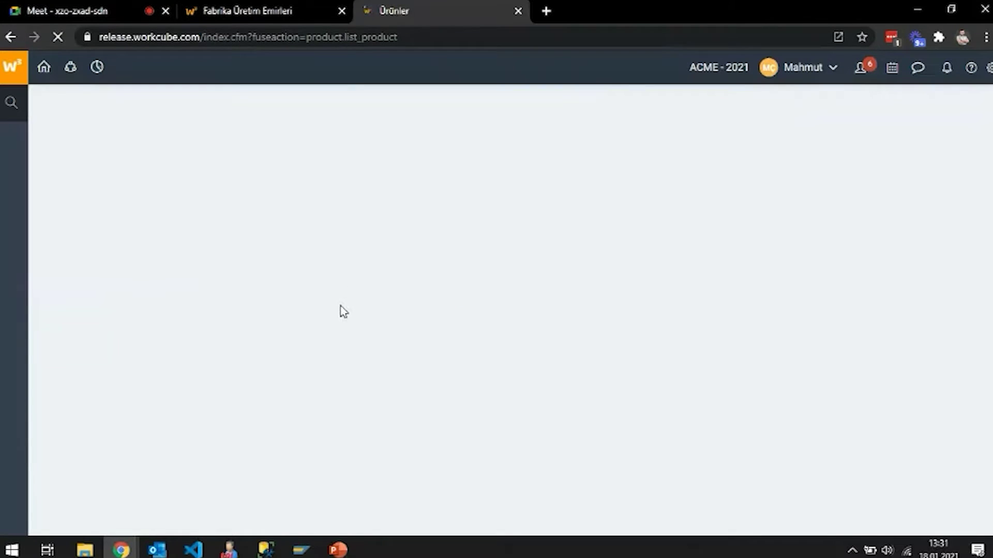
Step: Open dispatch note UE-1558 from the product's Depolararası Sevk stock entries and update it as received with Teslim Al
click(475, 243)
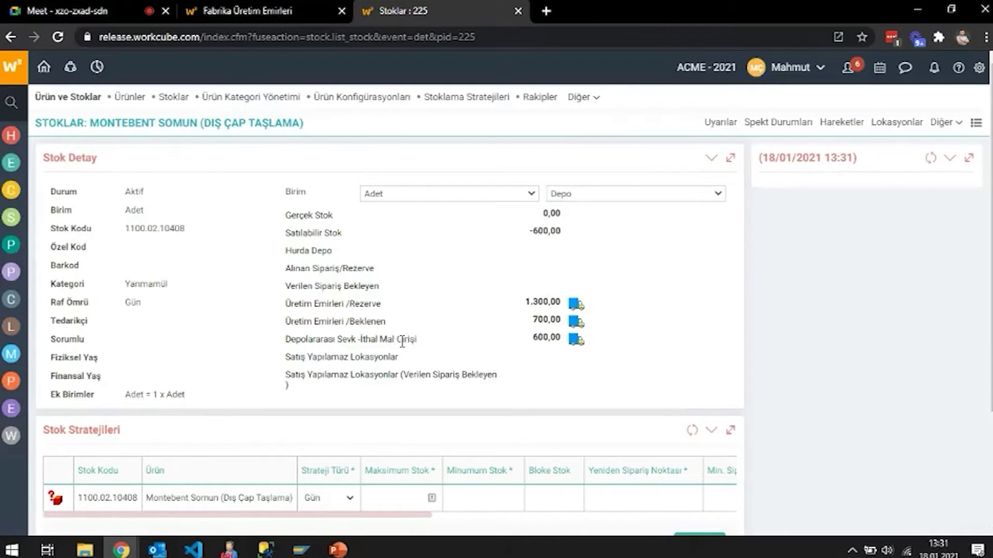
click(574, 341)
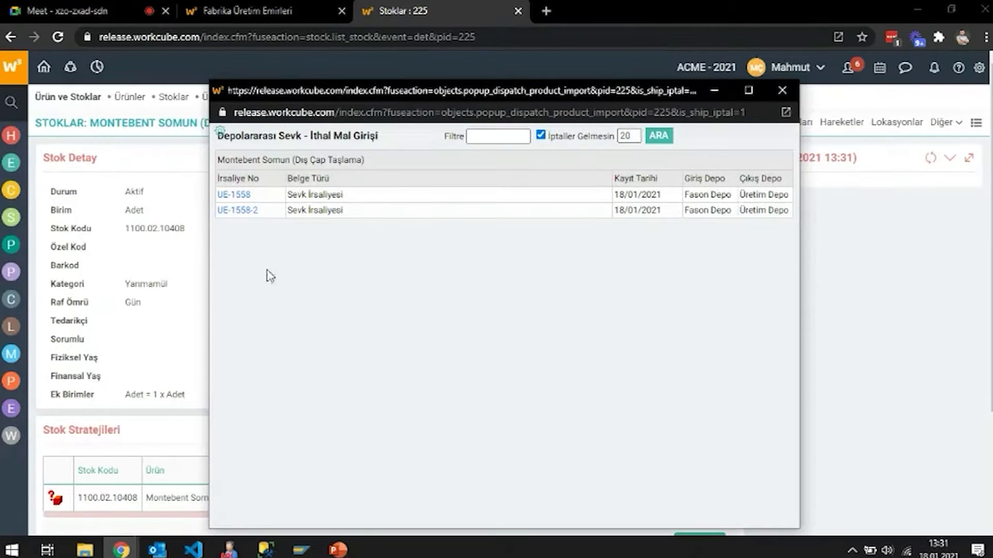
click(235, 197)
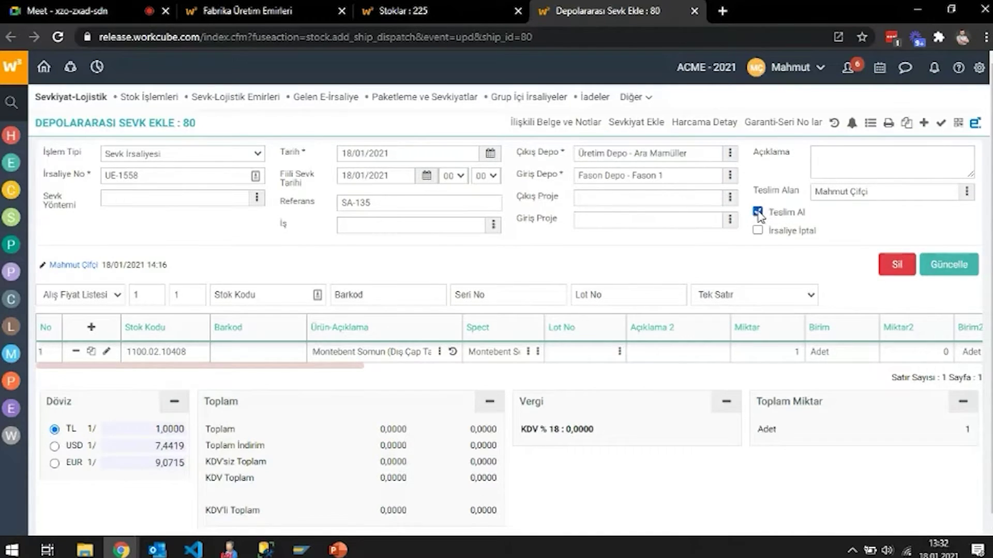
click(948, 264)
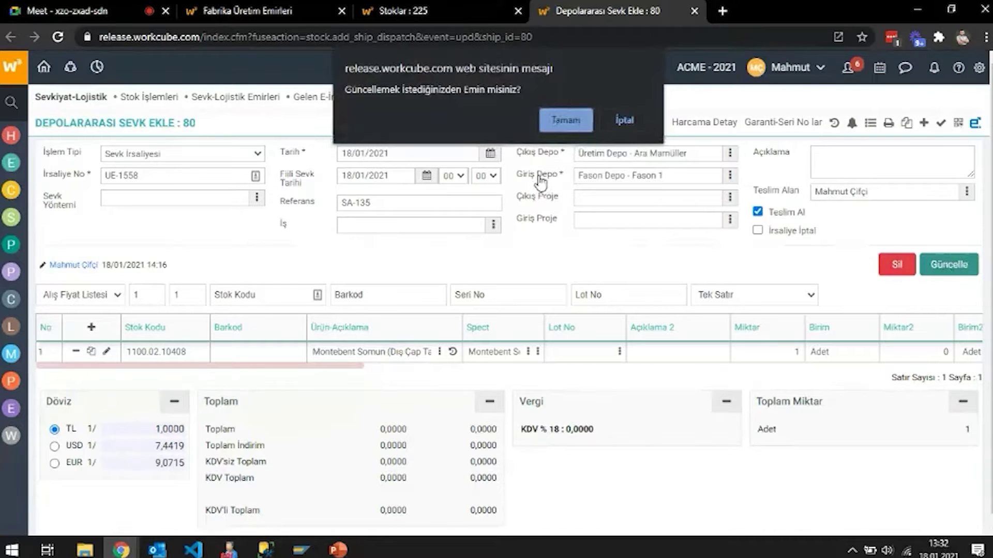
click(563, 127)
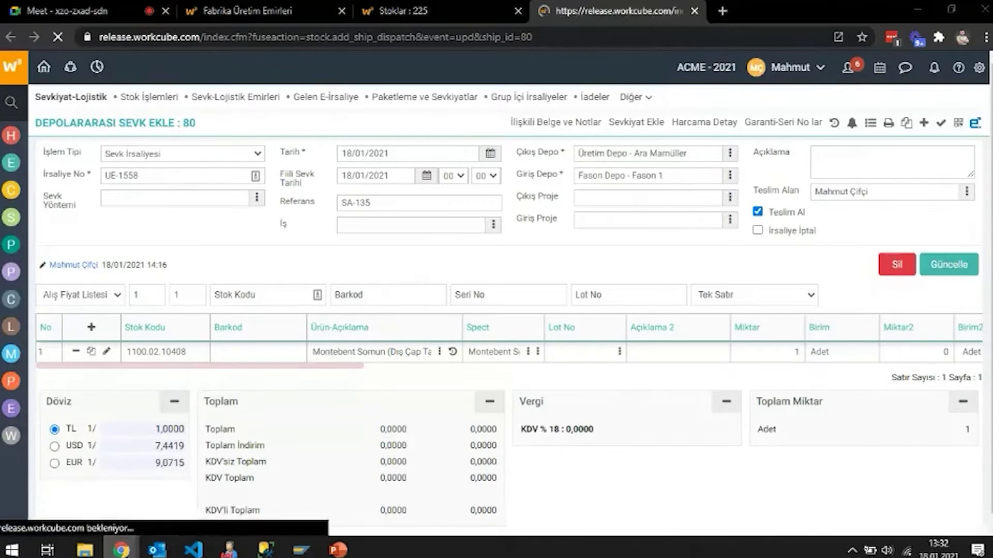
Step: Open dispatch note UE-1558-2 from the same transfer list and update it as received with Teslim Al
mouse_move(121, 549)
click(381, 474)
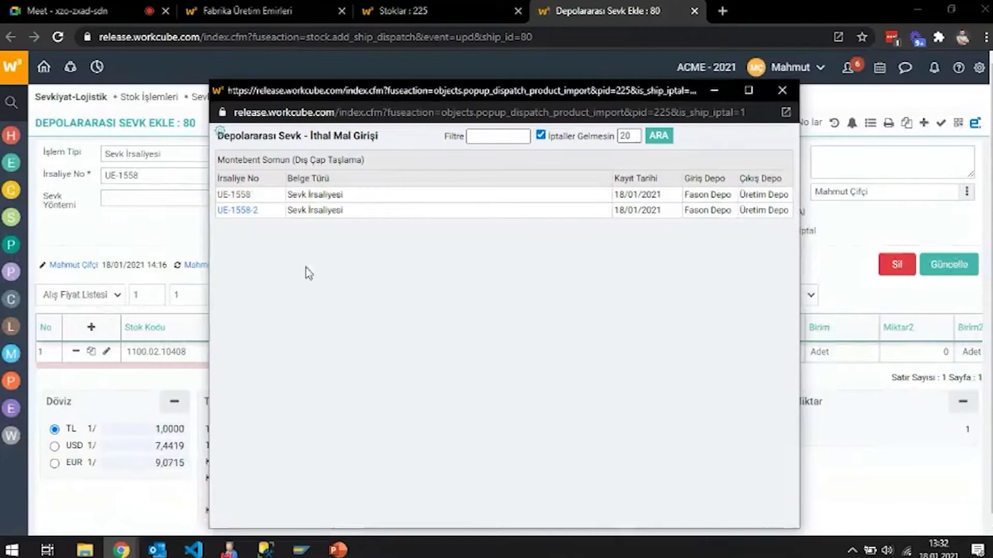
click(249, 211)
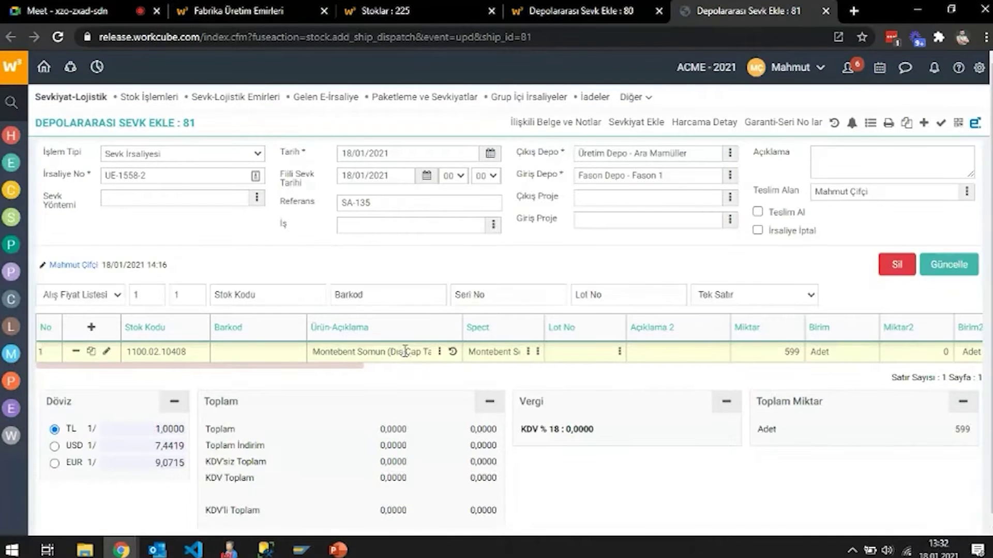
click(758, 212)
click(949, 265)
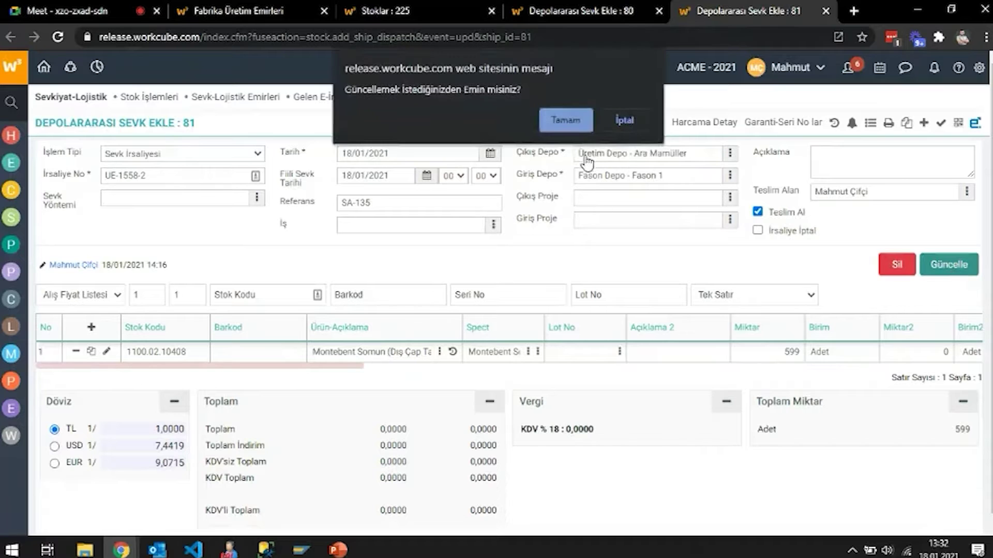
click(574, 127)
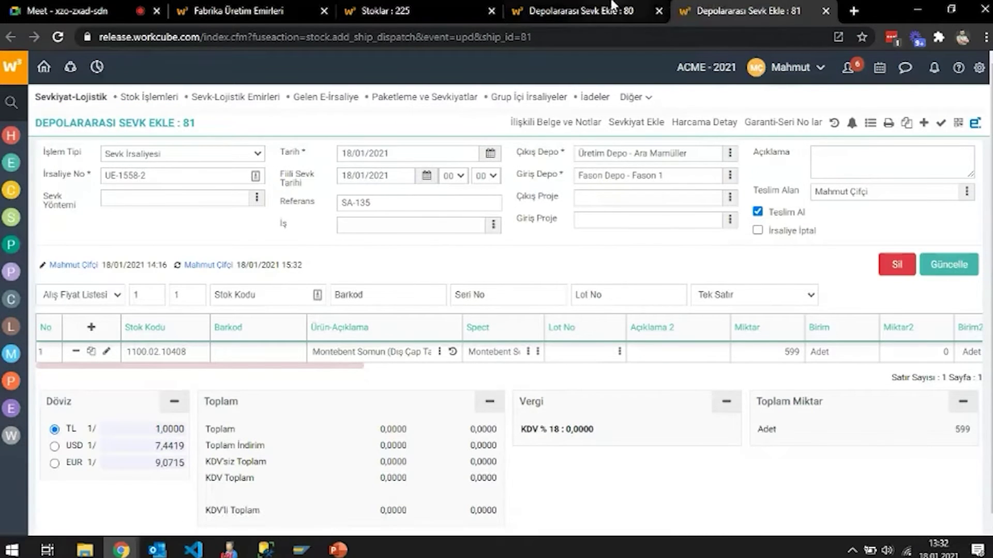
Step: Close the dispatch note and stock pages and open production order UE-1557 in its own tab
click(826, 10)
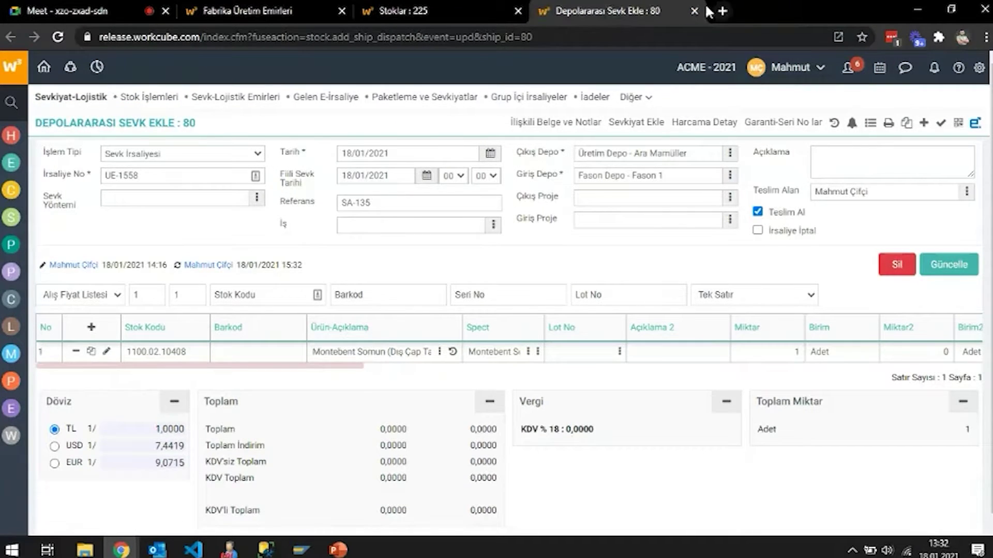
click(669, 10)
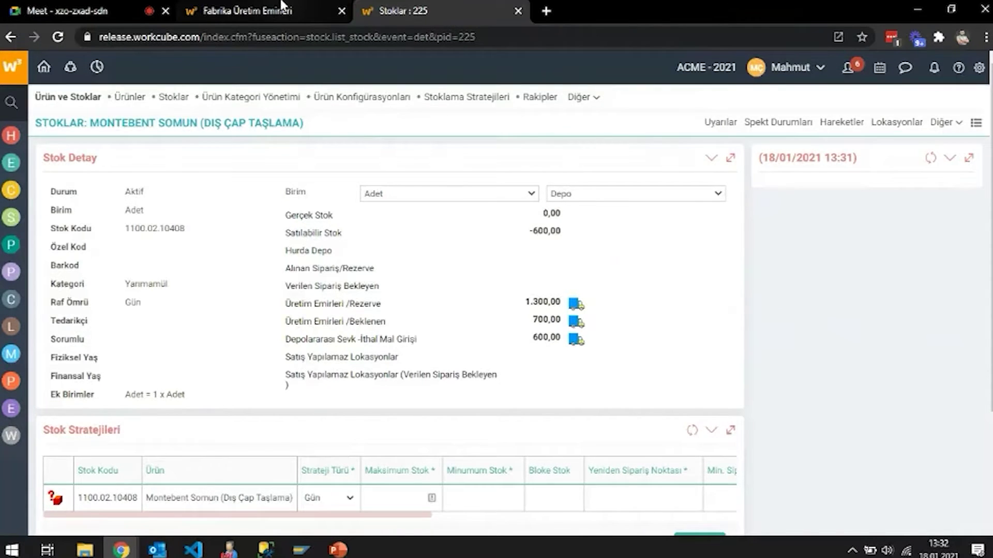
key(ctrl+w)
middle_click(82, 356)
click(443, 10)
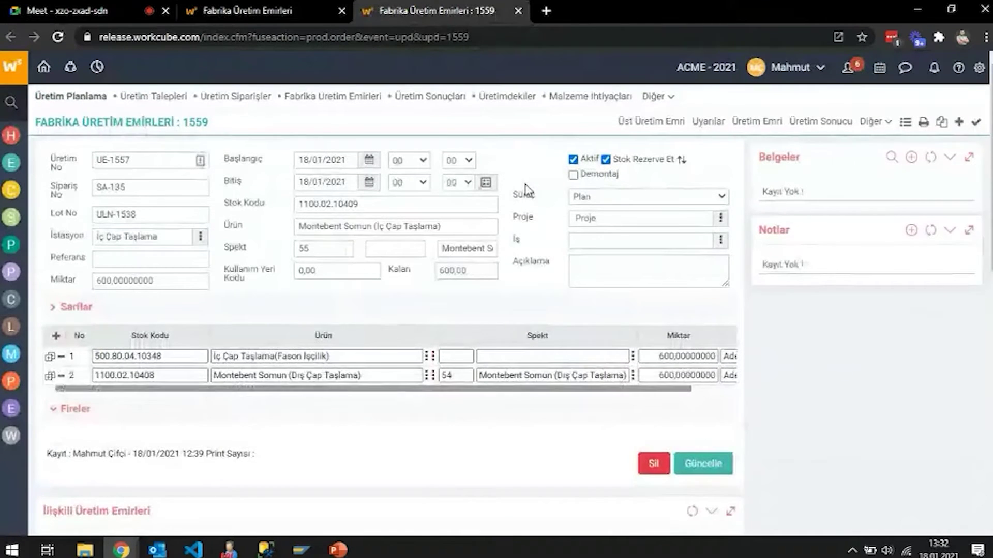
Step: Check the related orders and material needs of order UE-1557, and start a new production result for it
scroll(526, 192, down, 8)
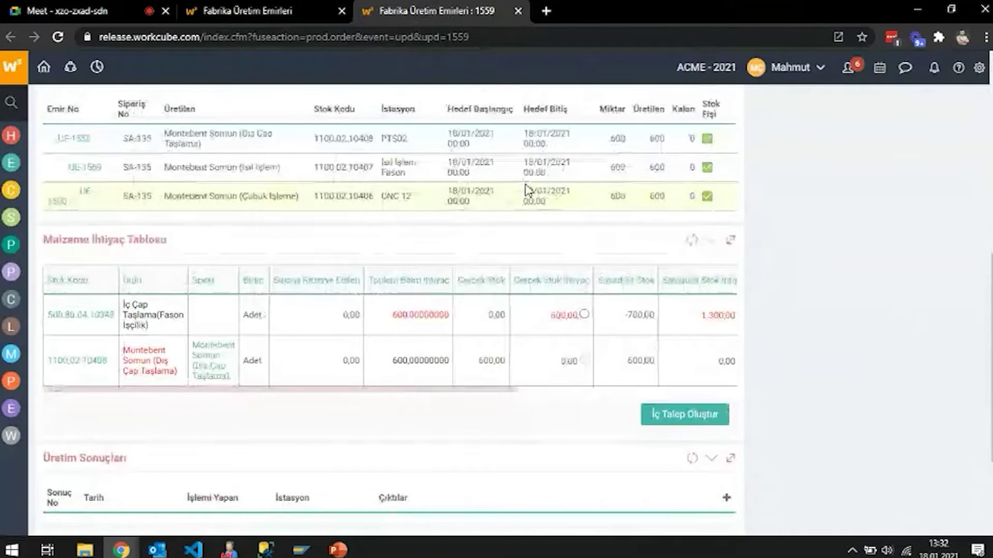
scroll(381, 184, up, 2)
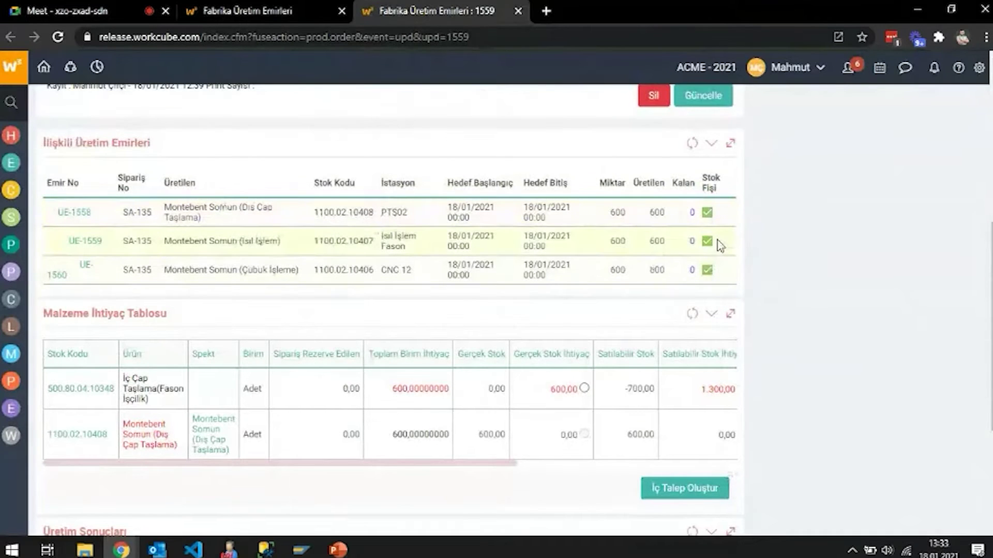
scroll(719, 245, down, 4)
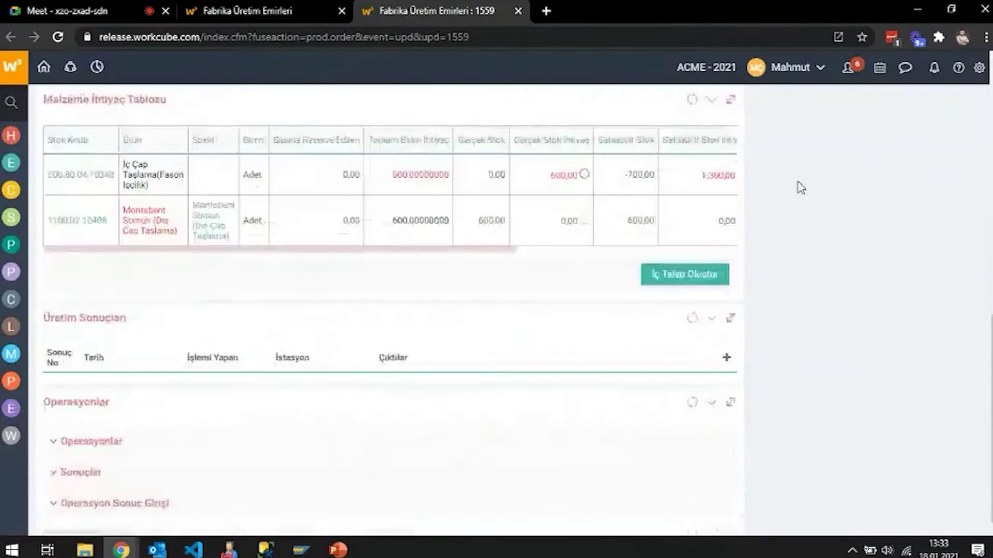
click(725, 361)
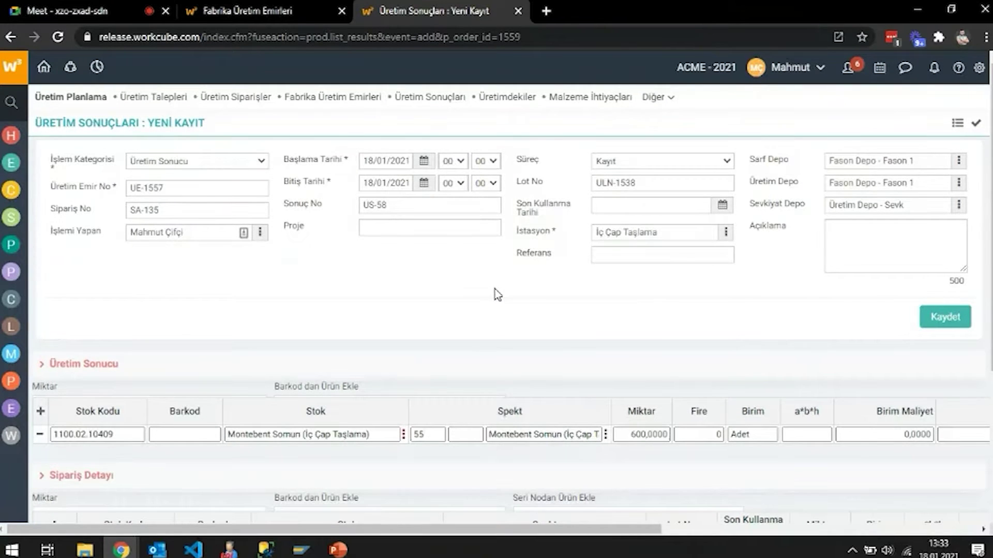
Step: Open the Üretim page of the ERP module in a separate tab while keeping the new result form open
mouse_move(5, 164)
click(70, 244)
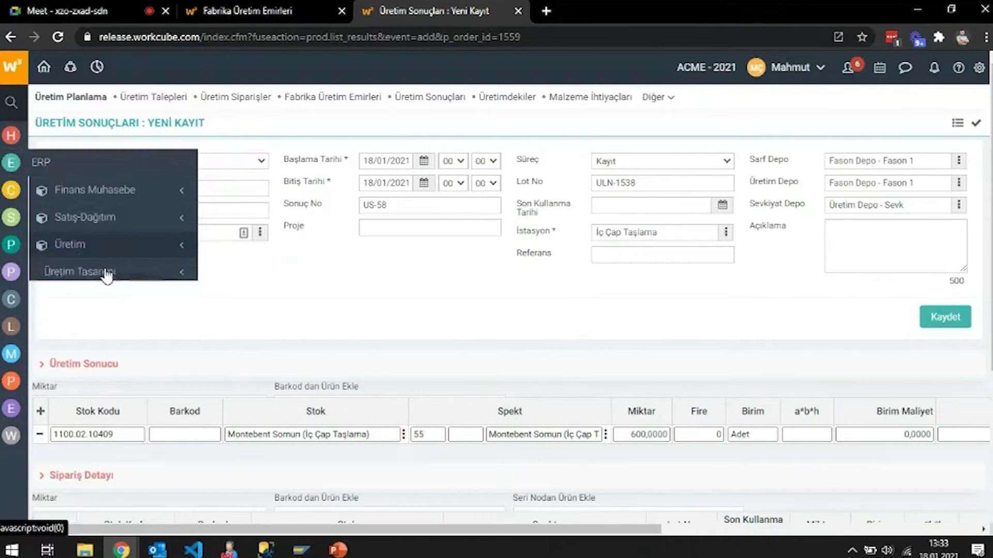
click(62, 327)
ctrl+click(82, 397)
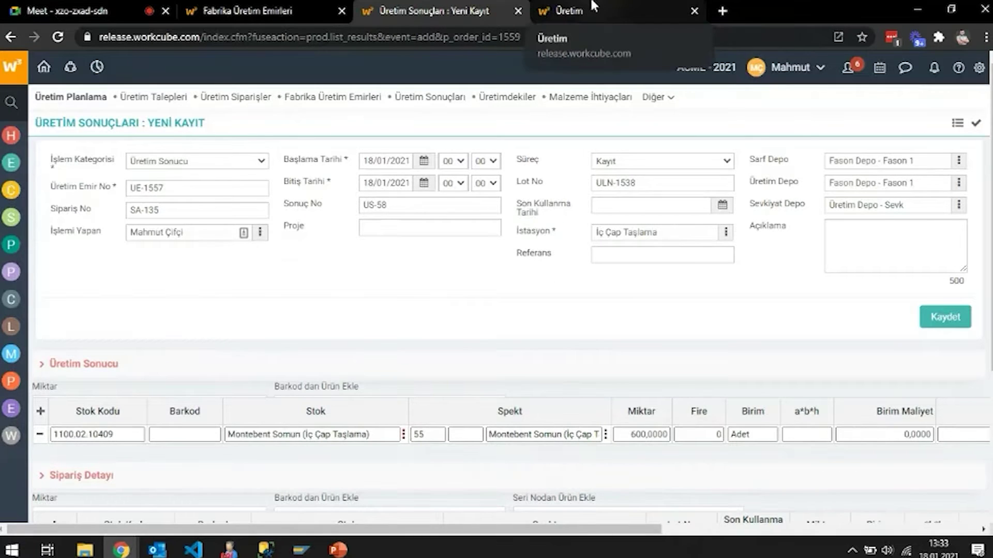
Step: Review the new result form for order UE-1557 and try to save it with the default dates and times
scroll(848, 233, down, 4)
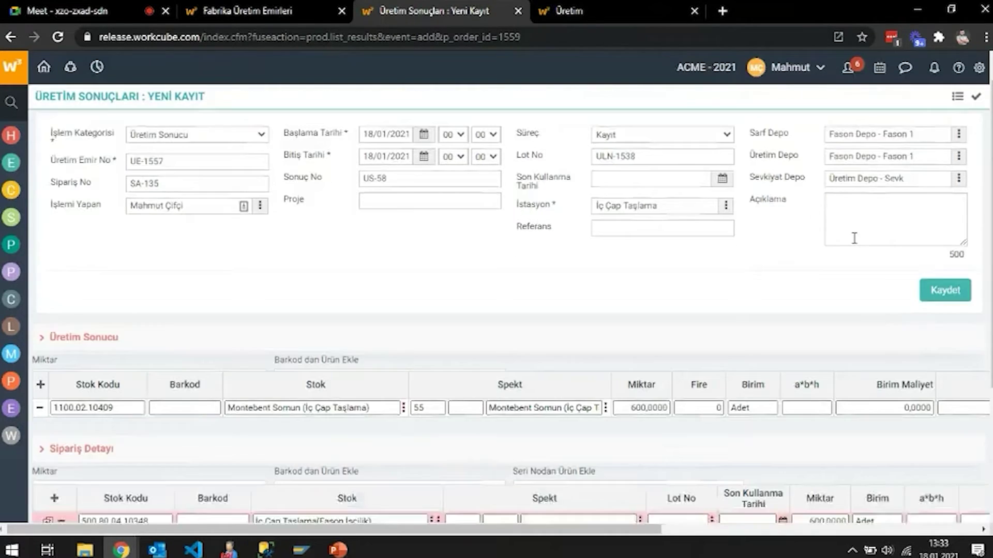
scroll(783, 217, up, 4)
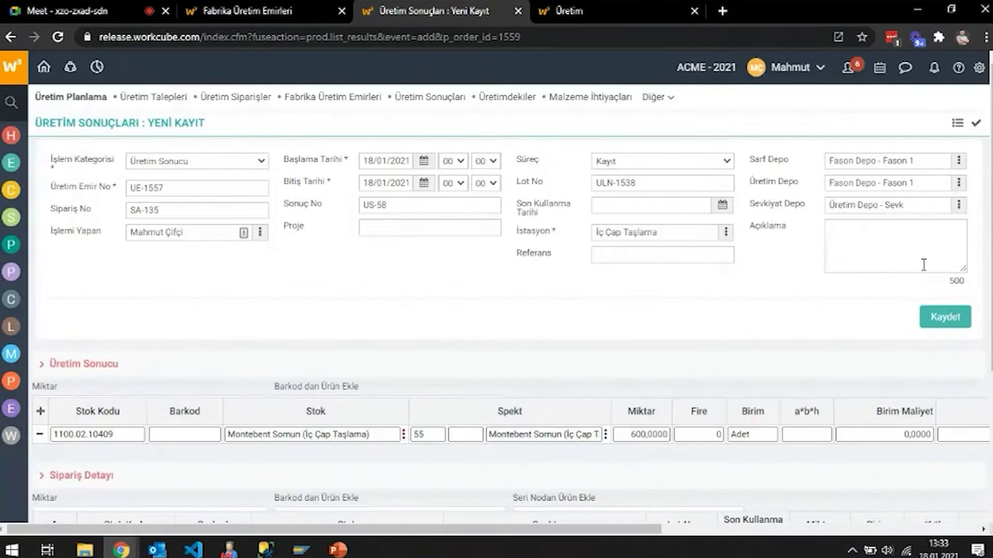
click(944, 317)
click(567, 118)
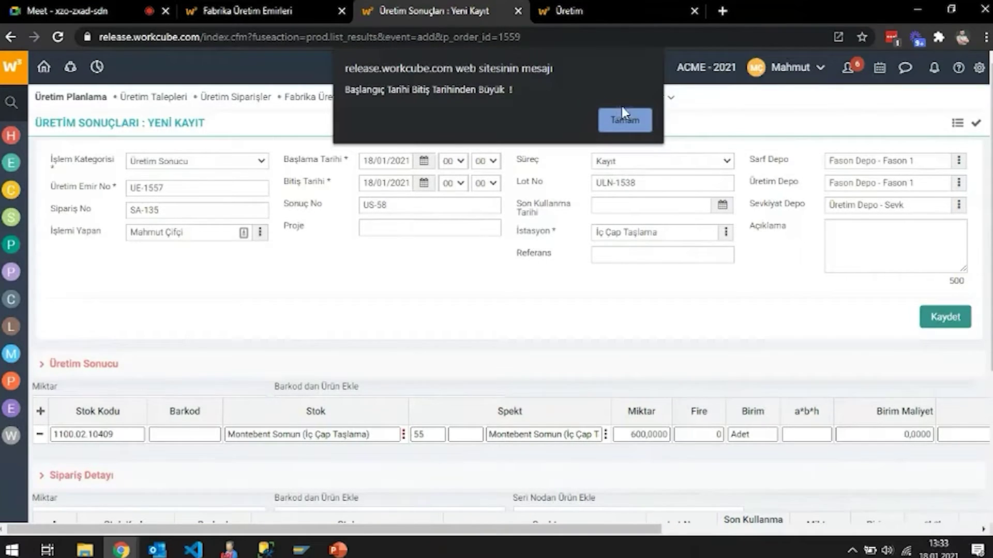
key(Return)
Step: Set the end hour (Bitiş Tarihi) of the production result to 03 and save the record
click(451, 183)
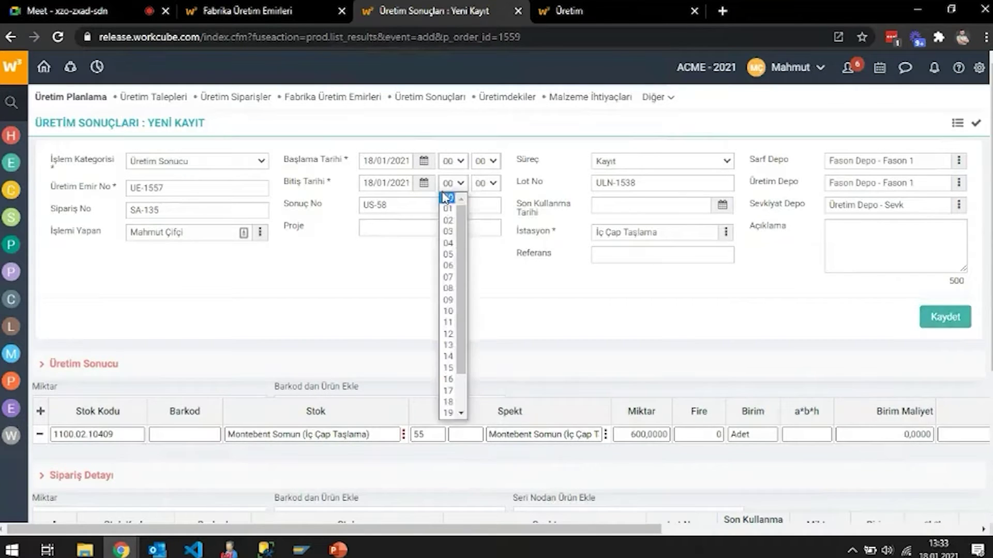
click(448, 231)
click(944, 317)
click(567, 121)
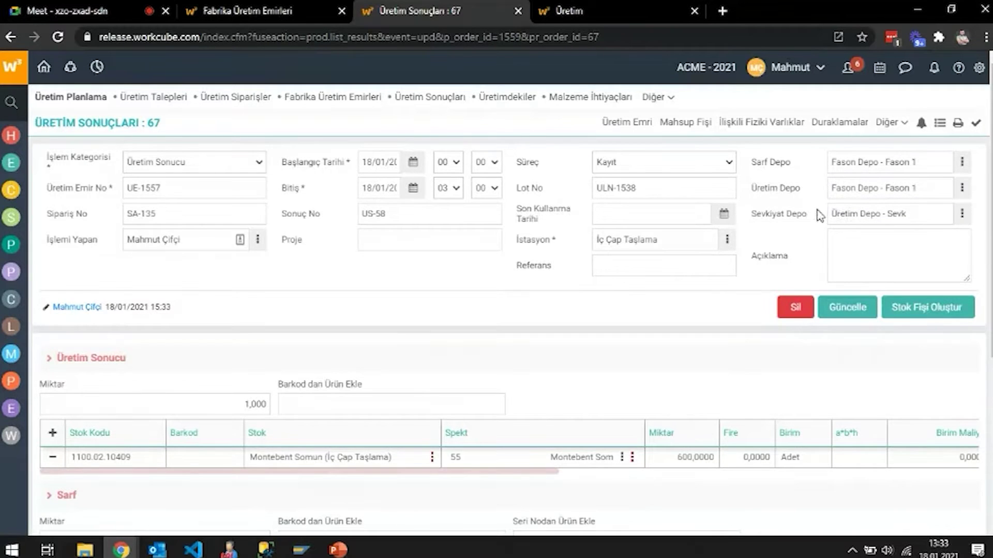
Step: Change the production result's Sevkiyat Depo to Üretim Depo - Ara Mamüller and update the record
triple_click(938, 215)
text(üre)
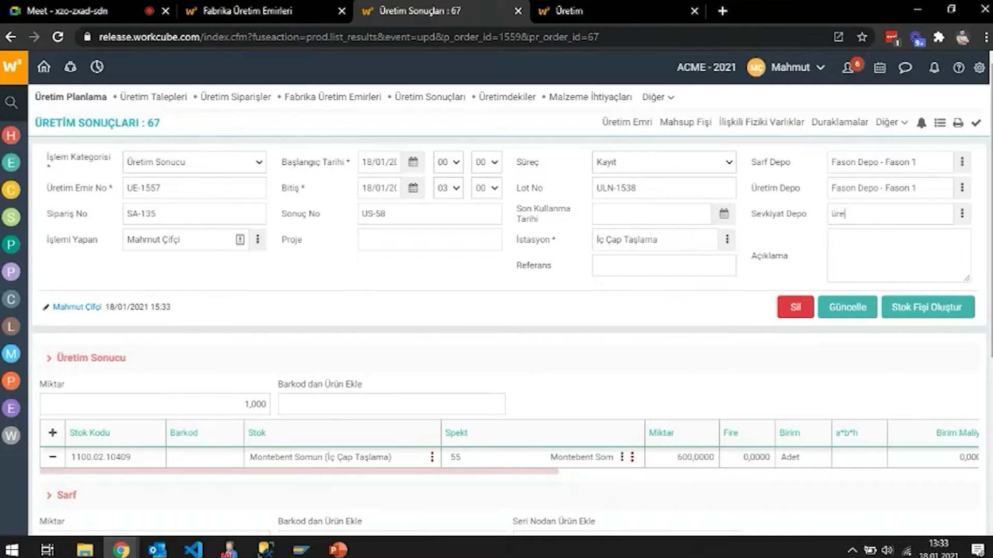
text(tim)
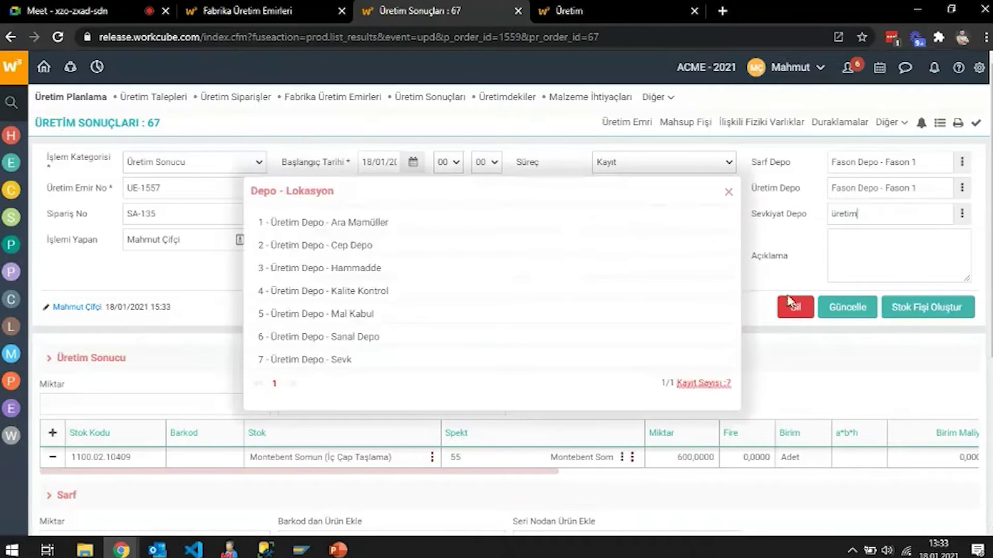
click(366, 226)
click(847, 308)
click(567, 120)
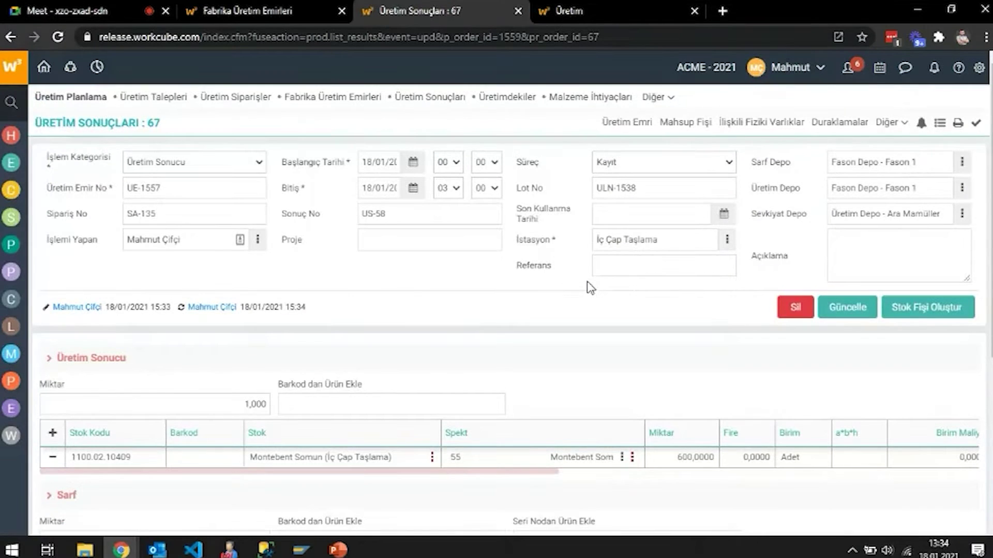
scroll(590, 288, down, 5)
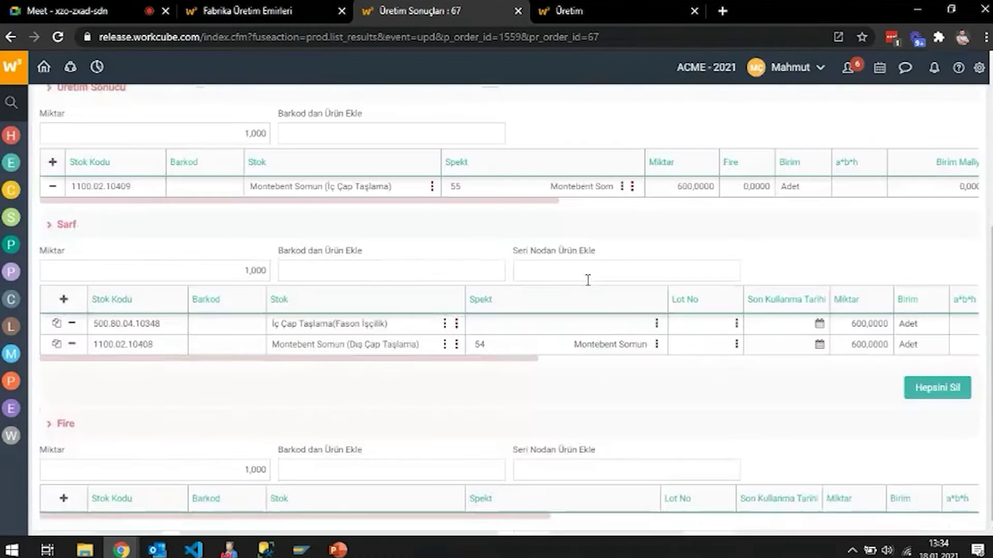
Step: Try to create the stock receipt for the production result, and bring the quality control end of the Üretim Sonucu row into view
scroll(588, 278, up, 5)
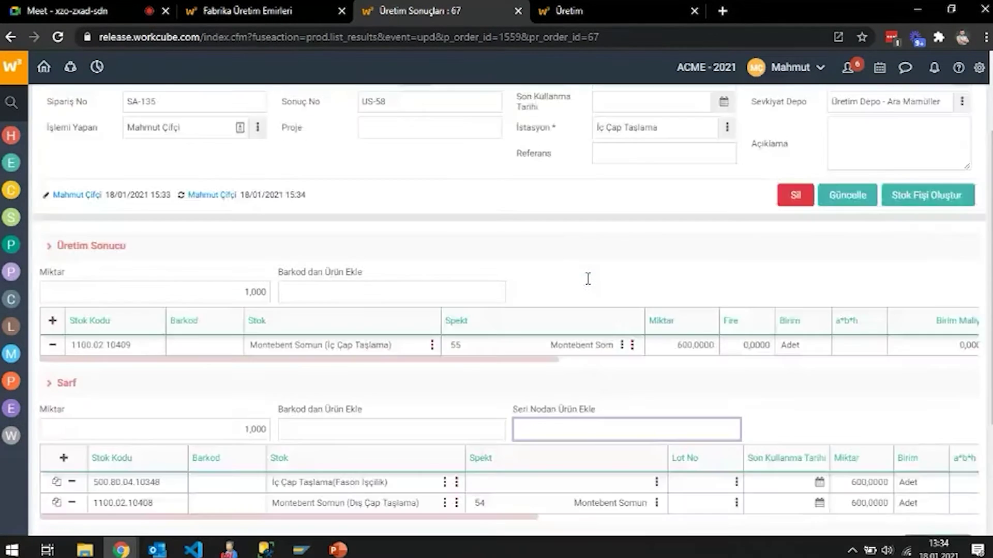
click(926, 307)
click(553, 120)
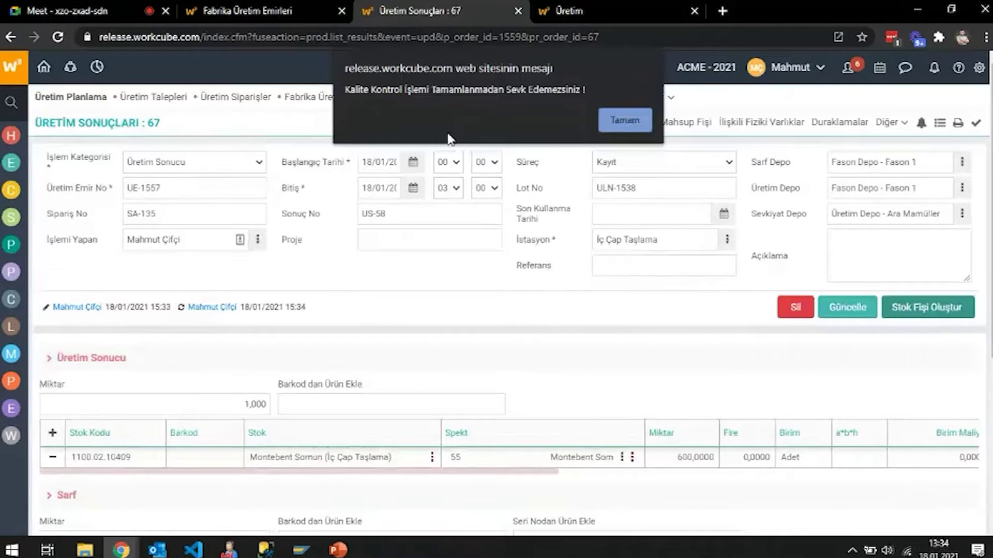
click(635, 121)
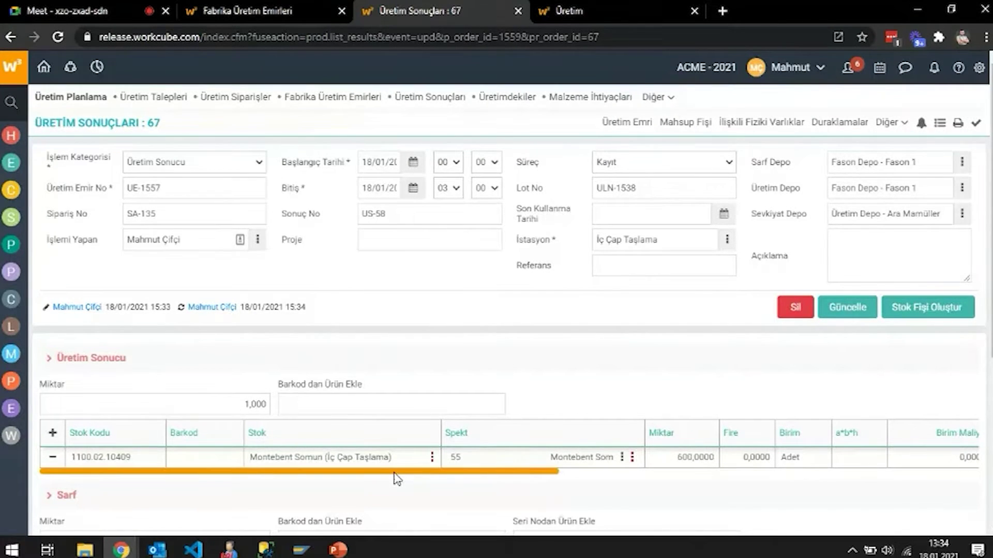
drag(397, 479, 827, 483)
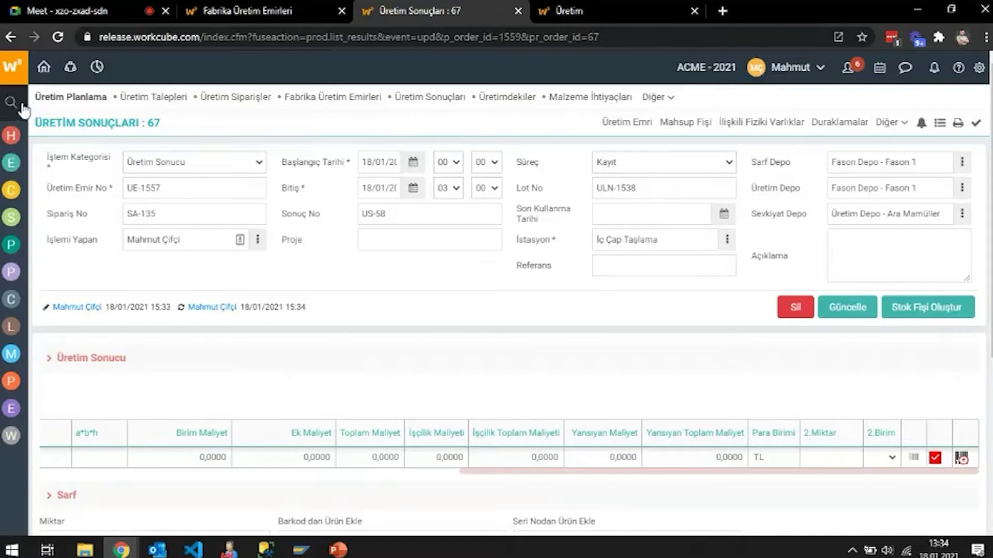
Step: Find the Kalite Kontrol Kategorileri page, list all categories and review the Yüzey Kontrolü category's İşlem Tipi options, standard value and tolerance
mouse_move(20, 111)
text(kalite)
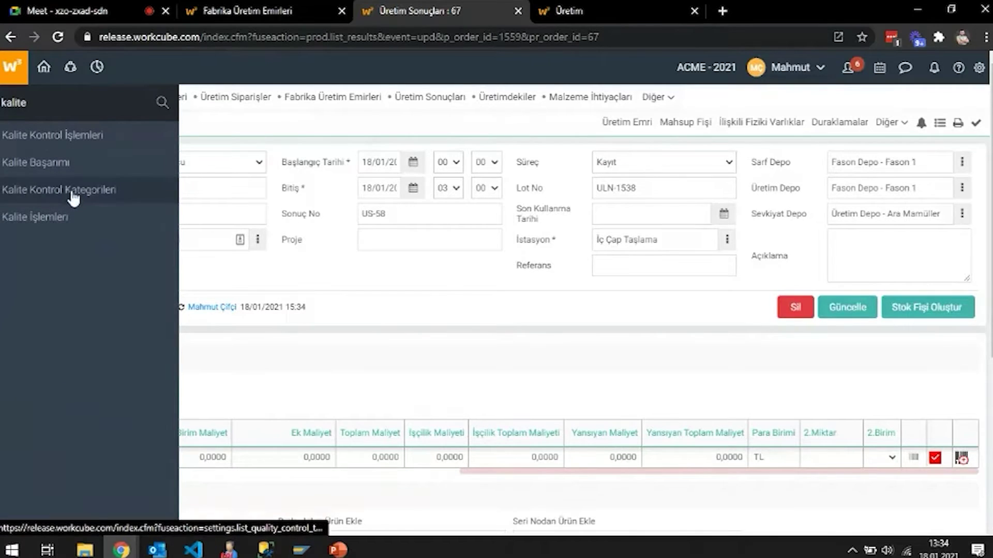
click(75, 191)
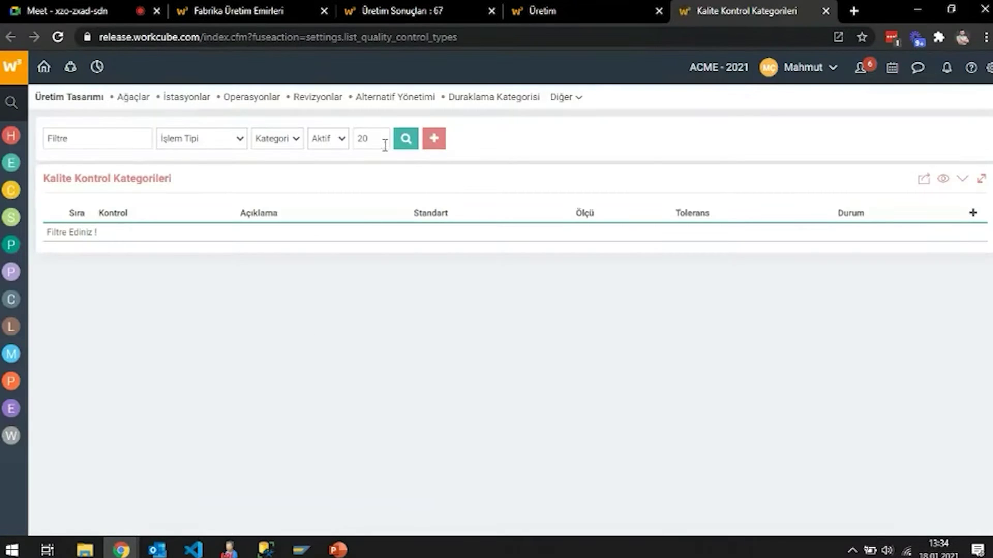
click(405, 139)
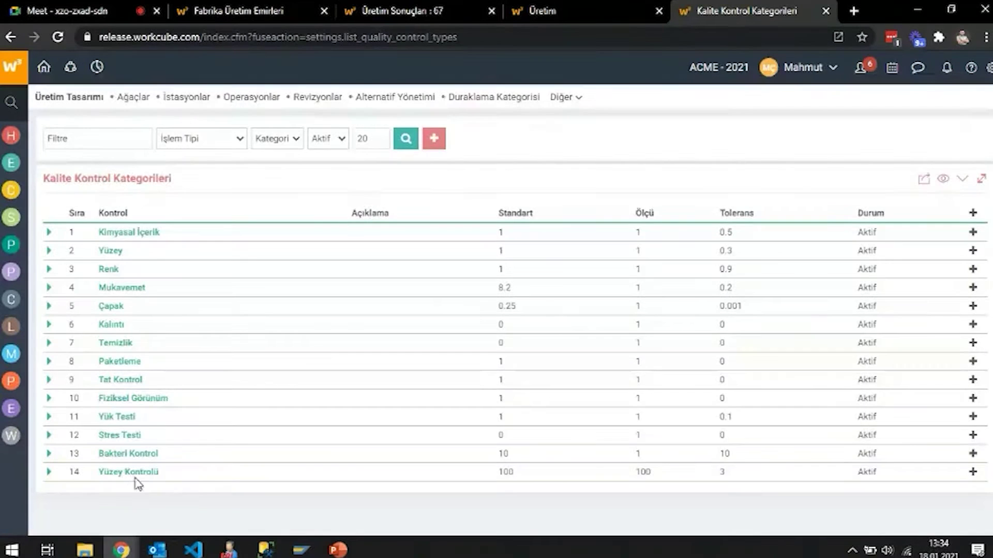
click(135, 471)
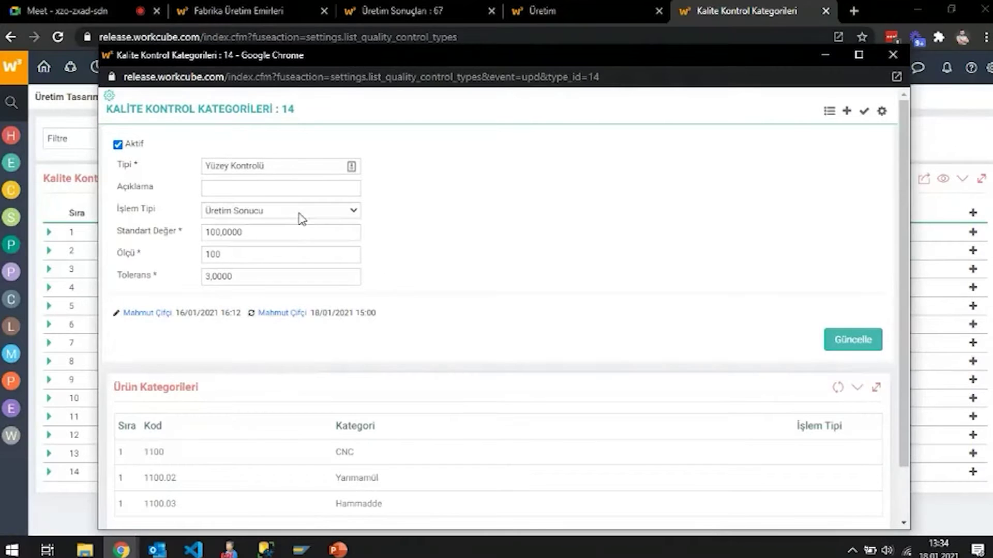
click(301, 212)
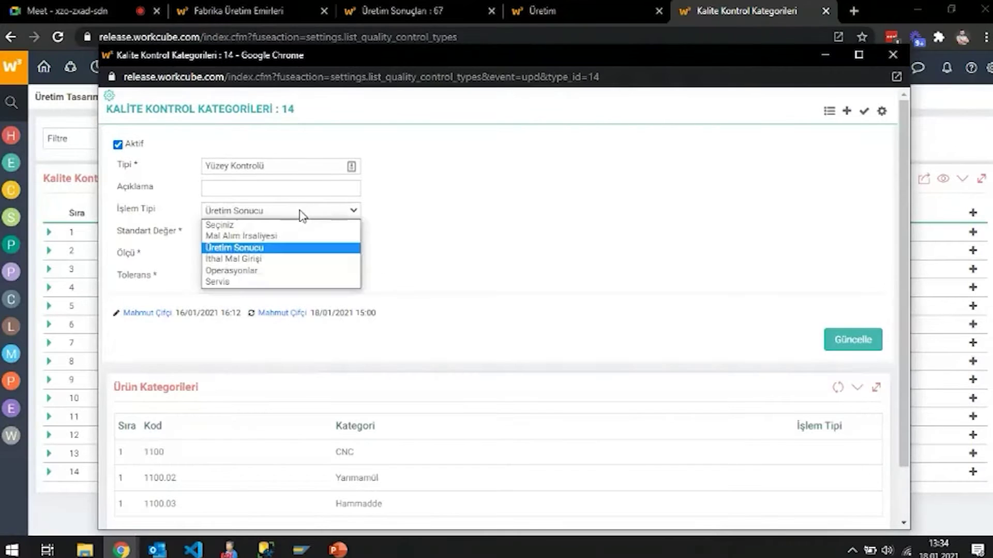
click(302, 212)
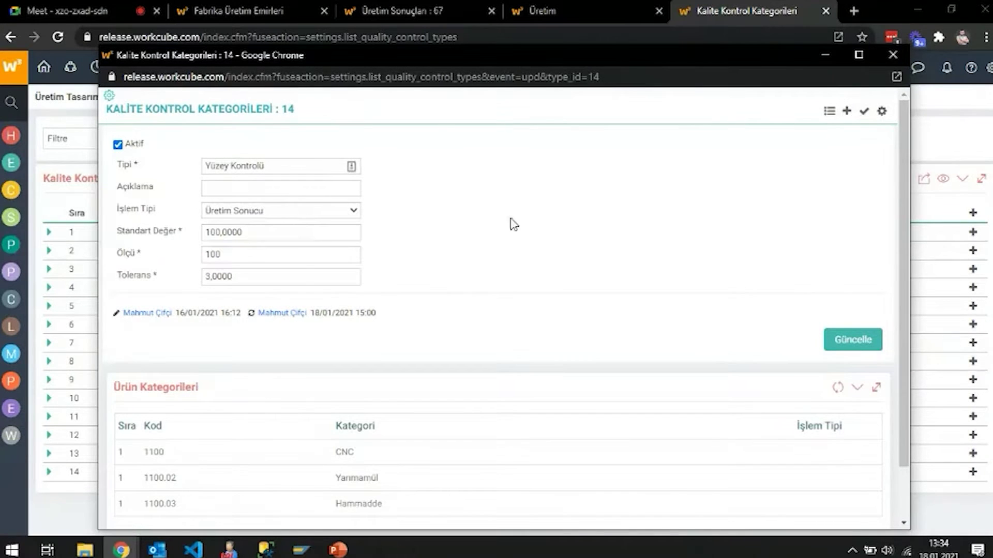
click(893, 55)
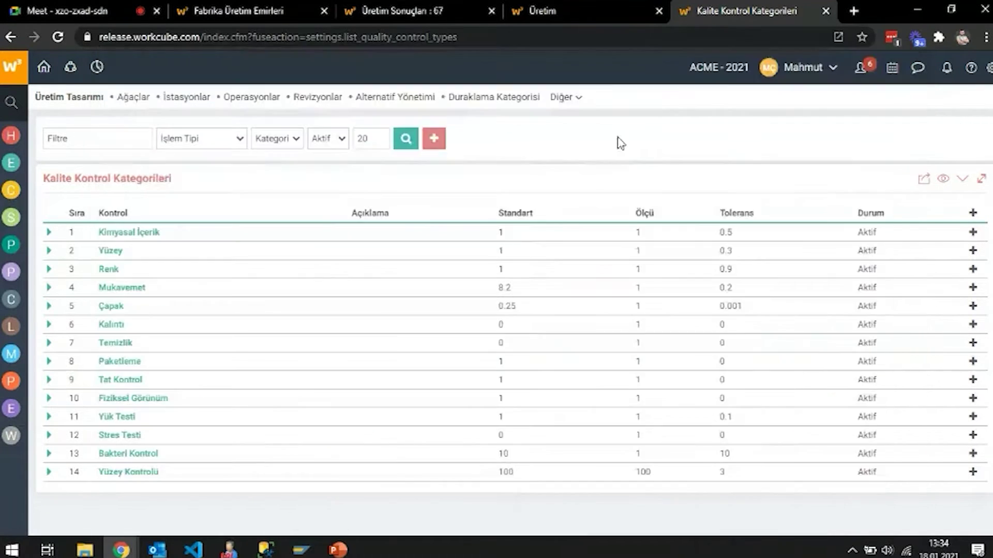
Step: Close the leftover Depolararası Sevk window and open the quality control form for the production result's Montebent Somun (İç Çap Taşlama) row
mouse_move(120, 549)
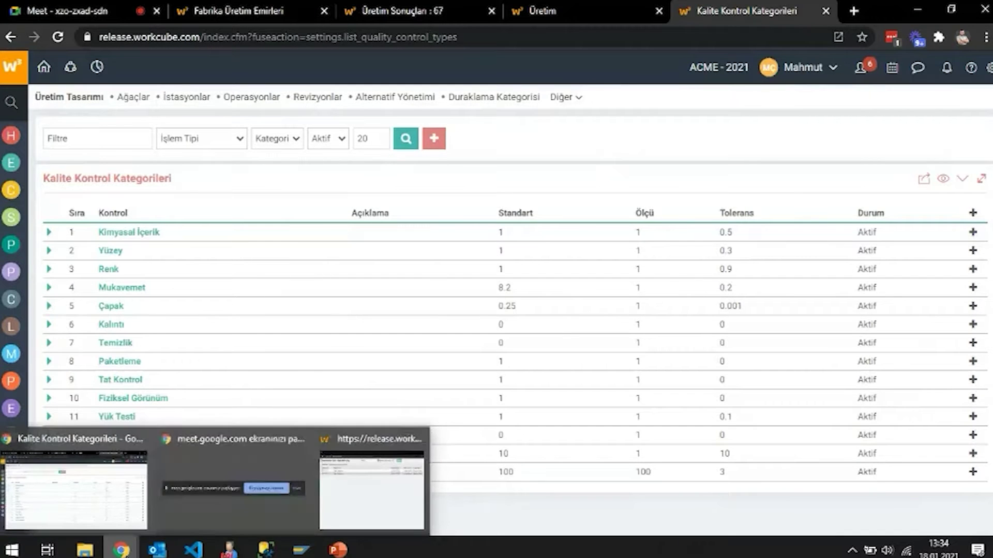
click(376, 483)
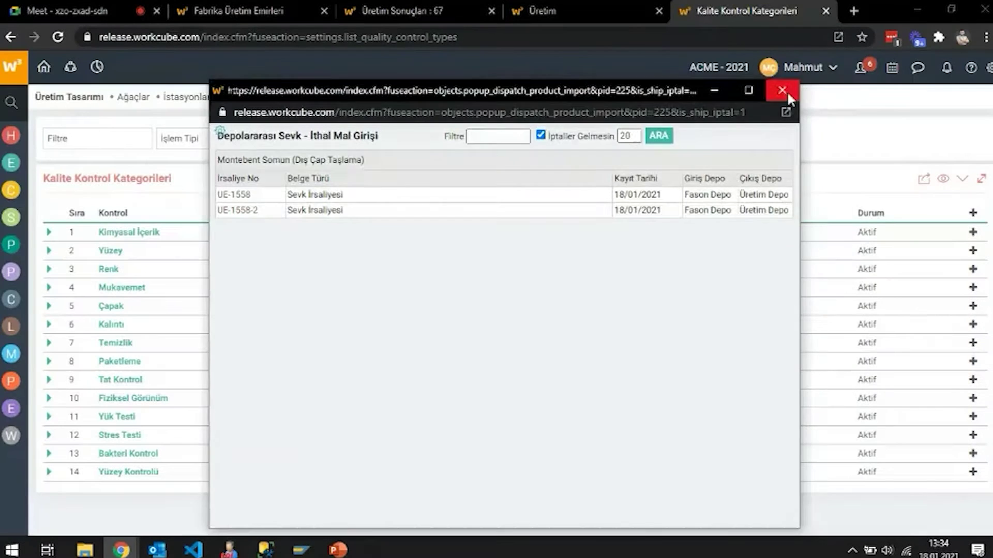
click(782, 90)
click(402, 11)
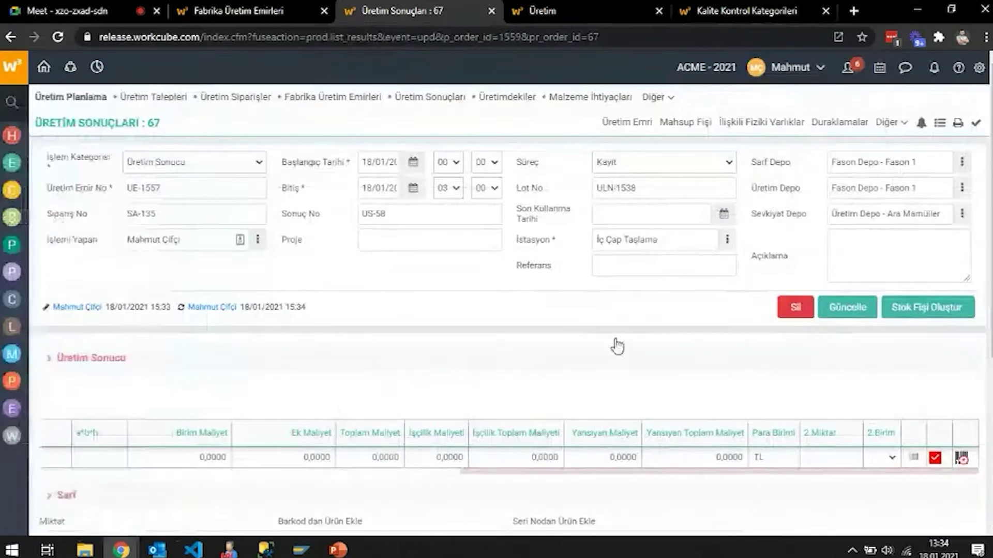
click(936, 459)
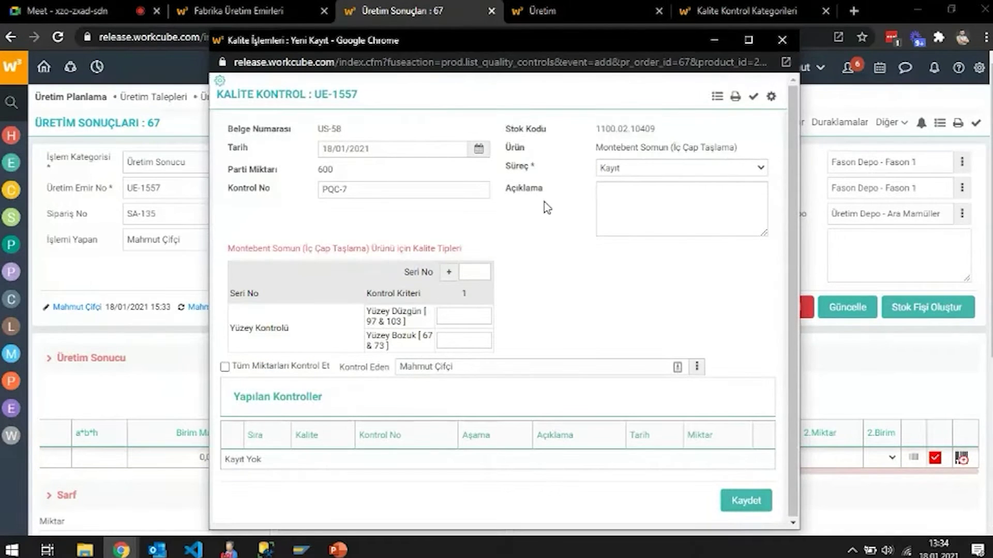
click(747, 45)
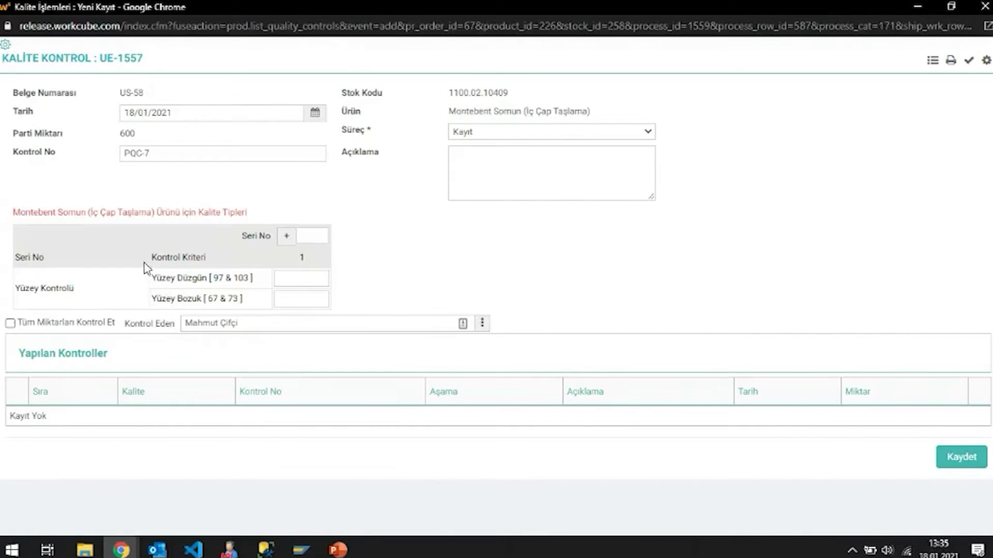
Step: Set the quality form's page setting Kalite Kontrol Kategorileri Yatay Gelsin to Hayır, save it and reload the form
mouse_move(8, 57)
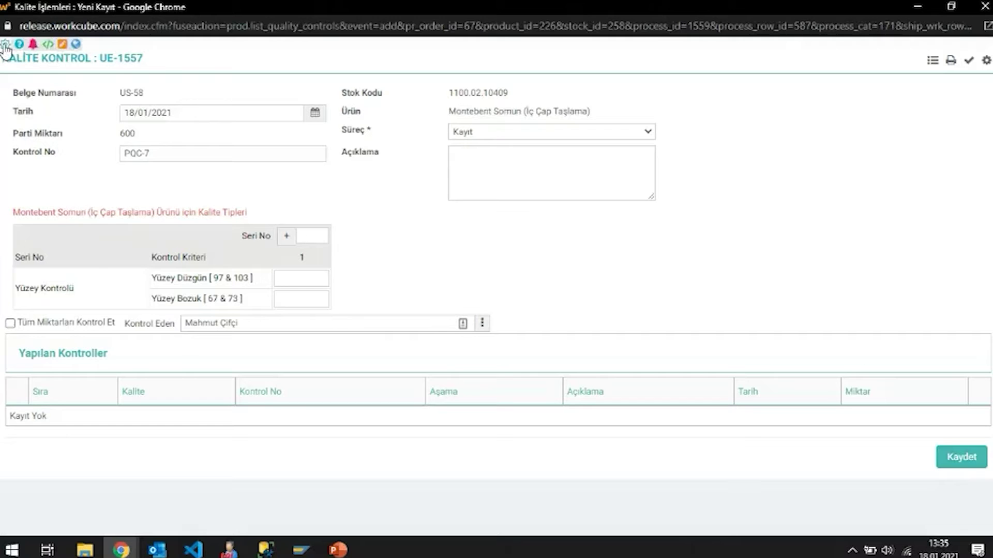
click(62, 46)
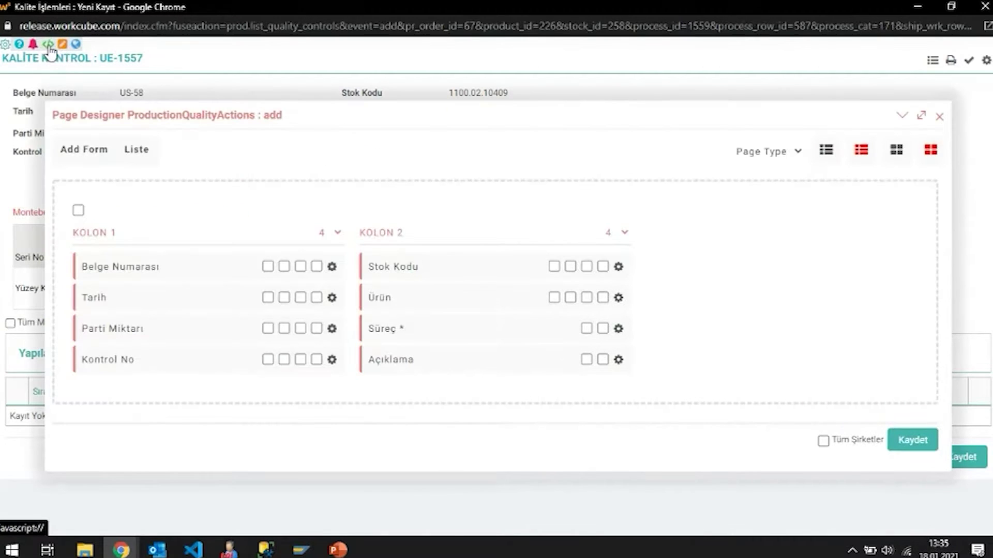
click(931, 150)
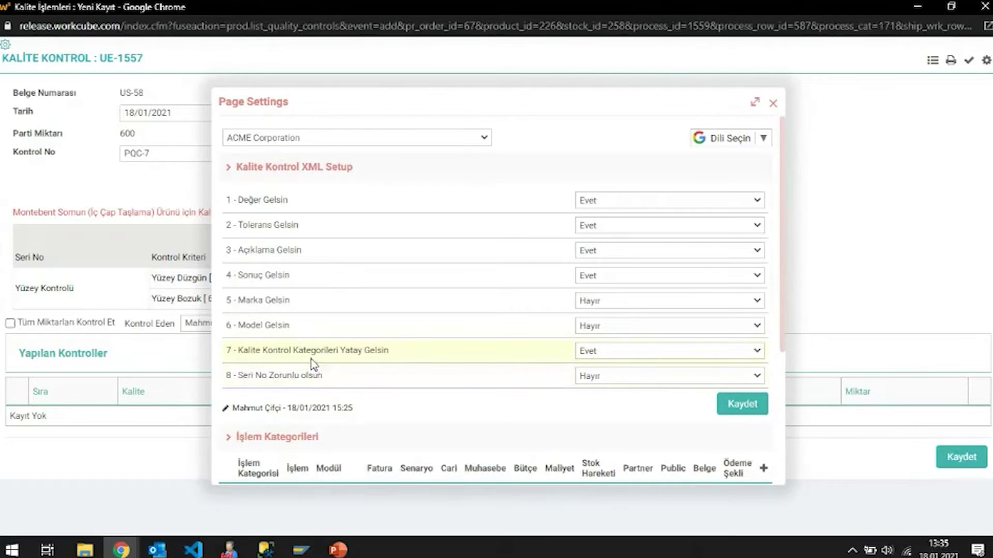
click(633, 355)
click(632, 376)
click(745, 405)
click(774, 105)
right_click(822, 105)
click(861, 150)
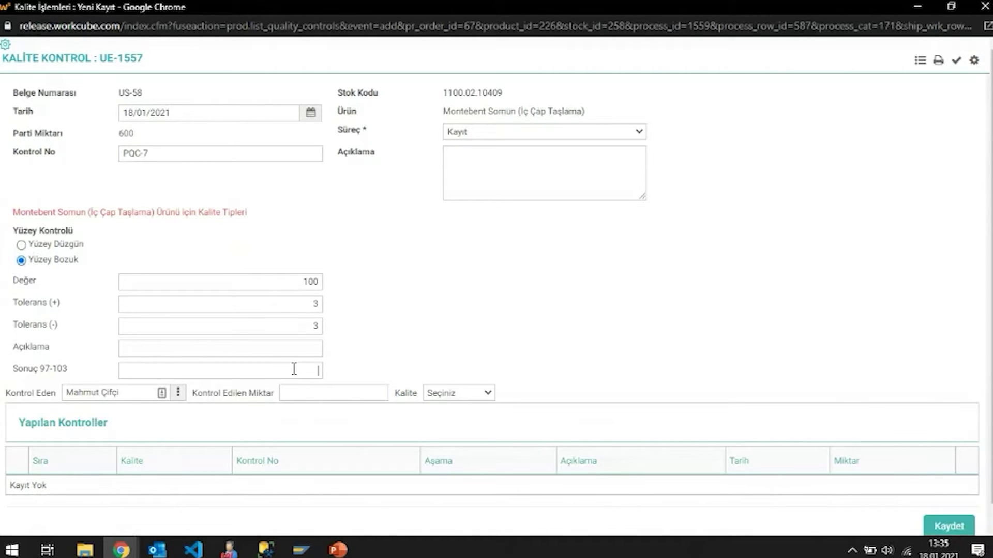
Step: Set Kalite Kontrol Kategorileri Yatay Gelsin back to Evet in the page settings, save it and reload the quality form
mouse_move(6, 45)
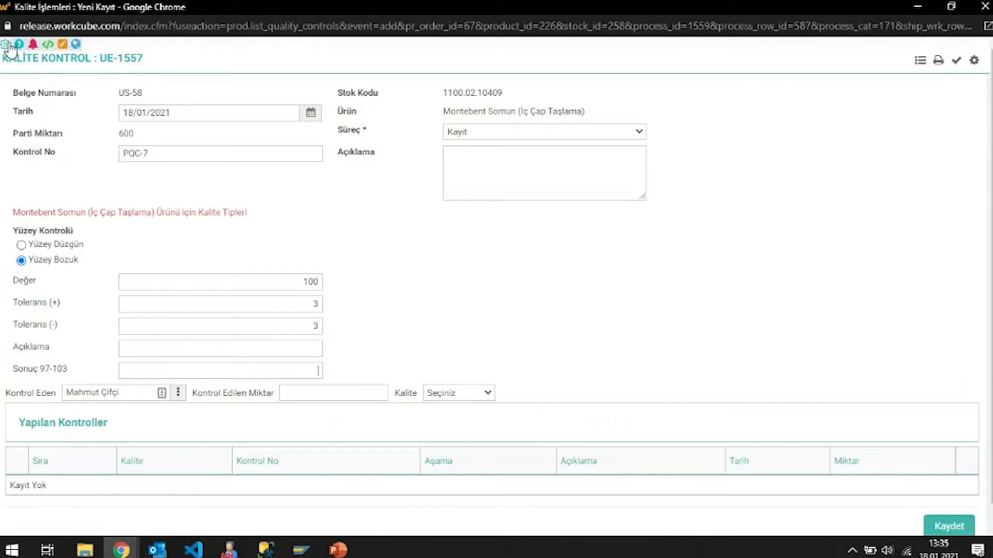
click(47, 47)
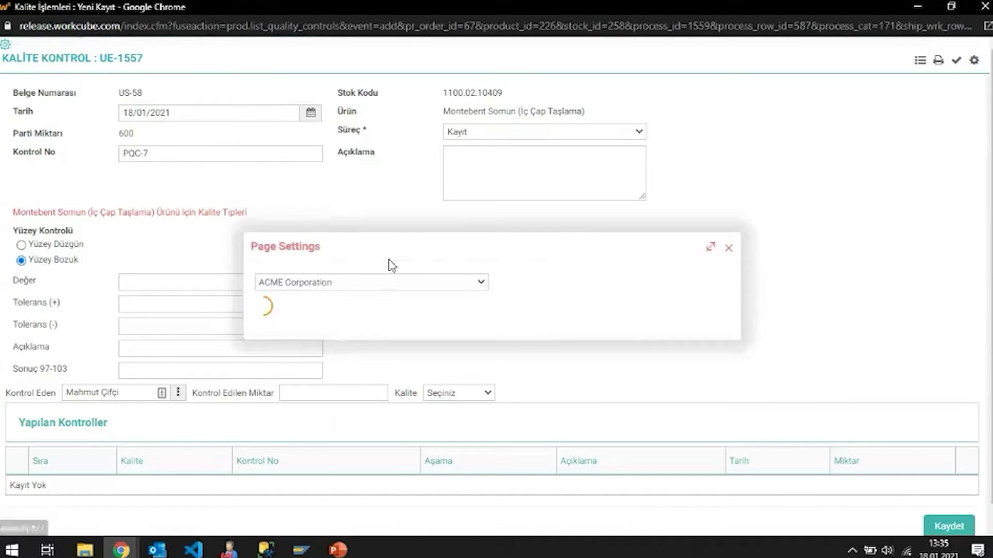
click(621, 352)
click(620, 363)
click(740, 405)
click(767, 103)
right_click(765, 108)
click(789, 152)
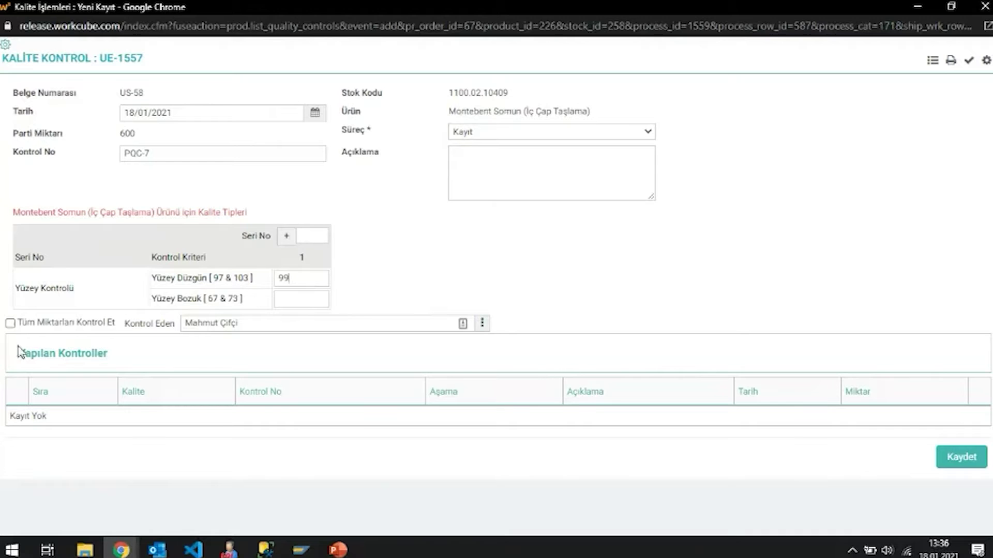
Step: Record a quality check with Yüzey Düzgün 99, Tüm Miktarları Kontrol Et enabled, controlled quantity 580 and result Yüksek Kalite, and save it
click(10, 323)
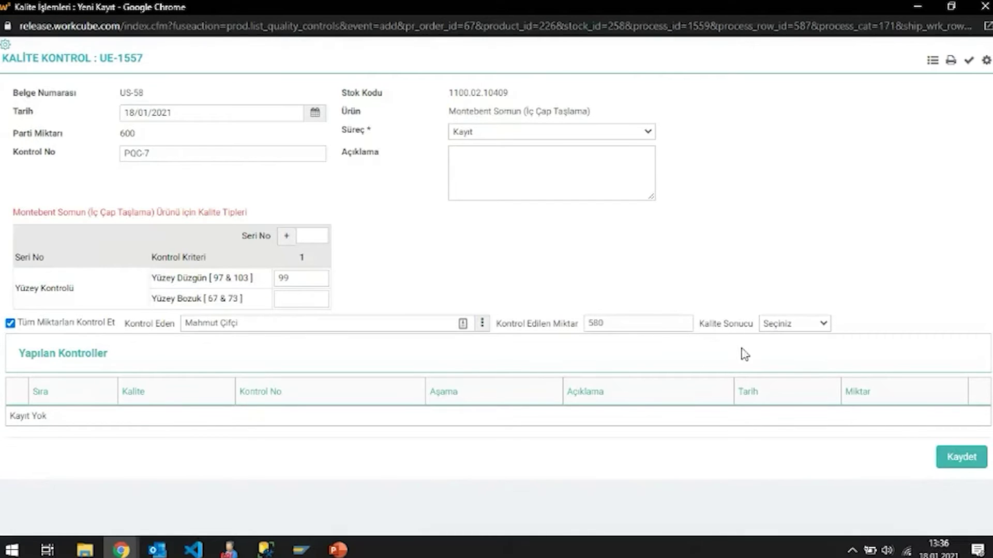
click(802, 325)
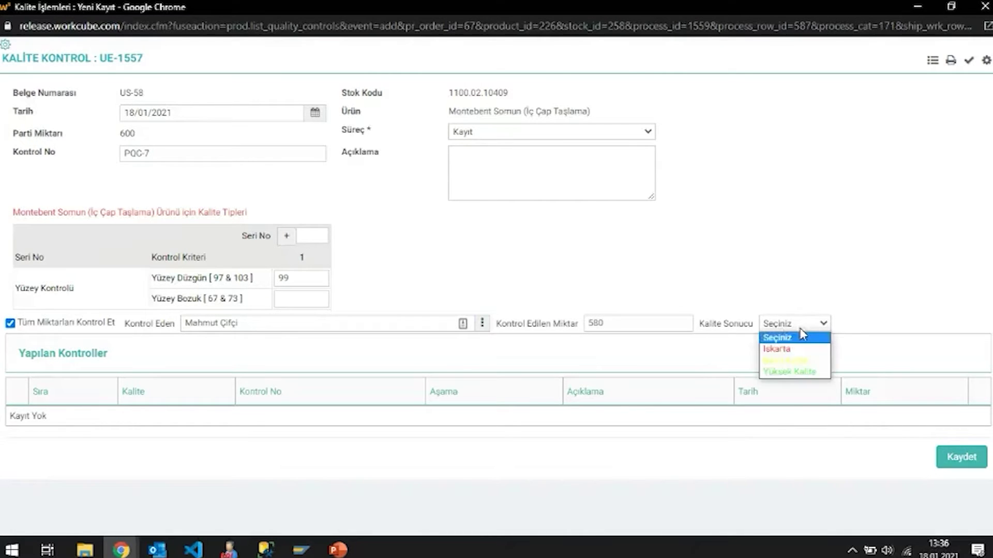
click(803, 373)
click(942, 464)
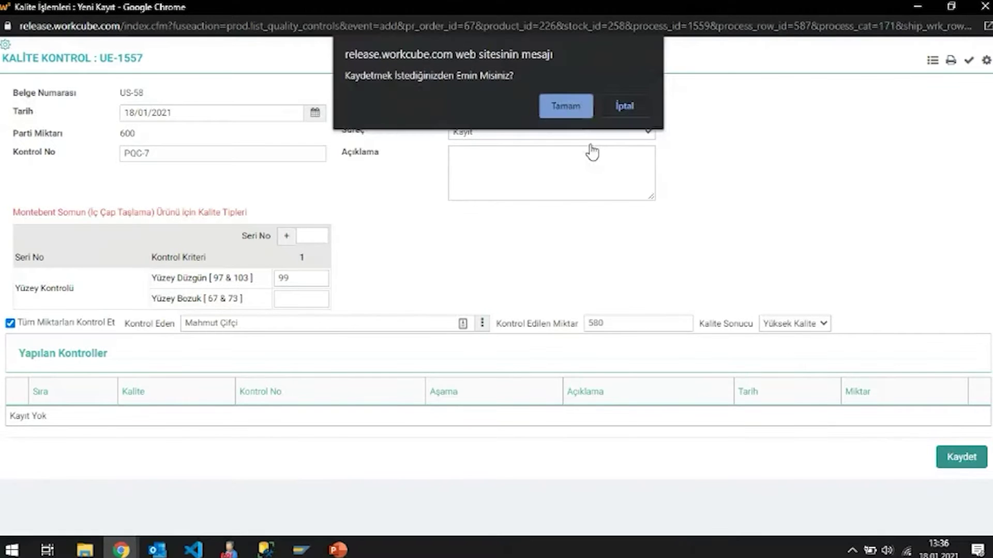
click(579, 118)
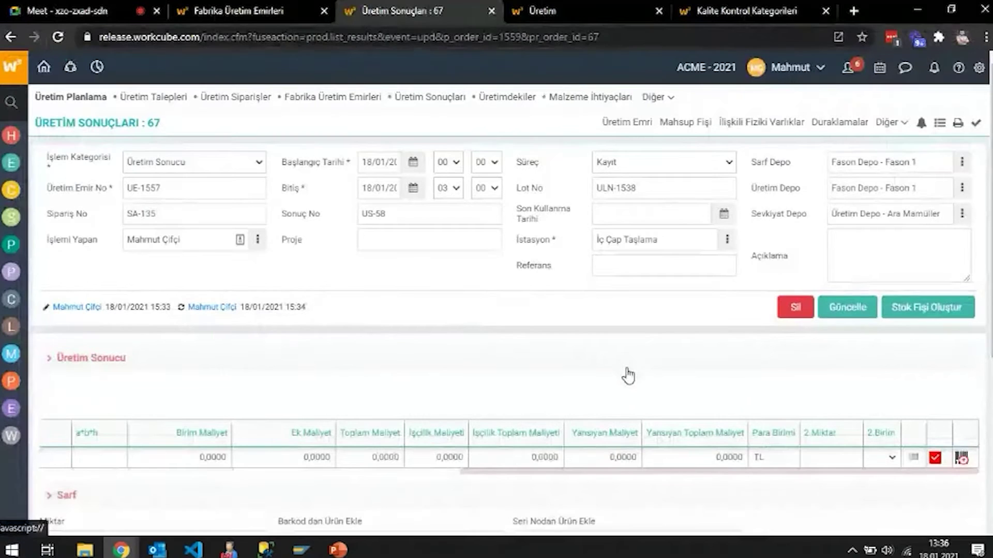
Step: Record a second quality check for the same row with Yüzey Bozuk 68, controlled quantity 20 and result Iskarta, and save it
click(935, 458)
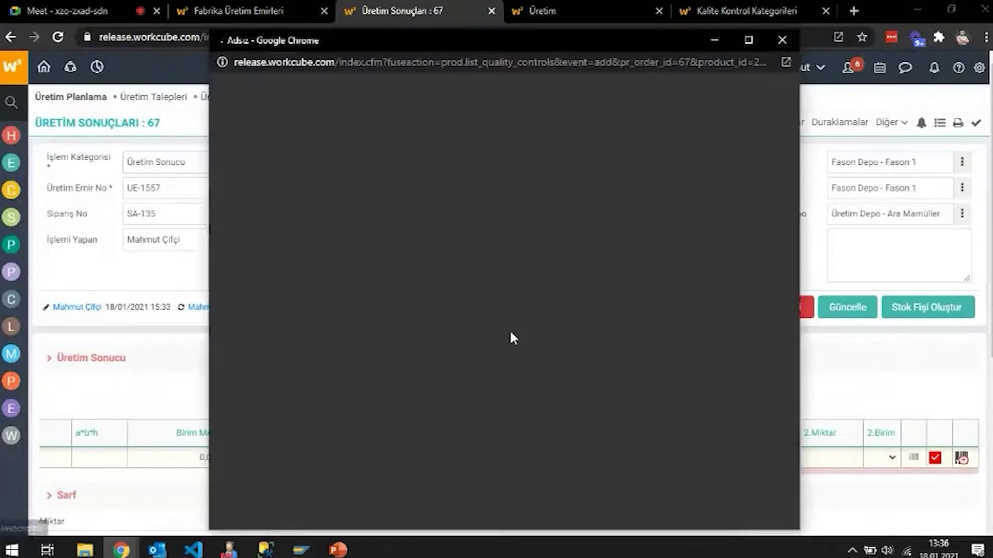
click(751, 36)
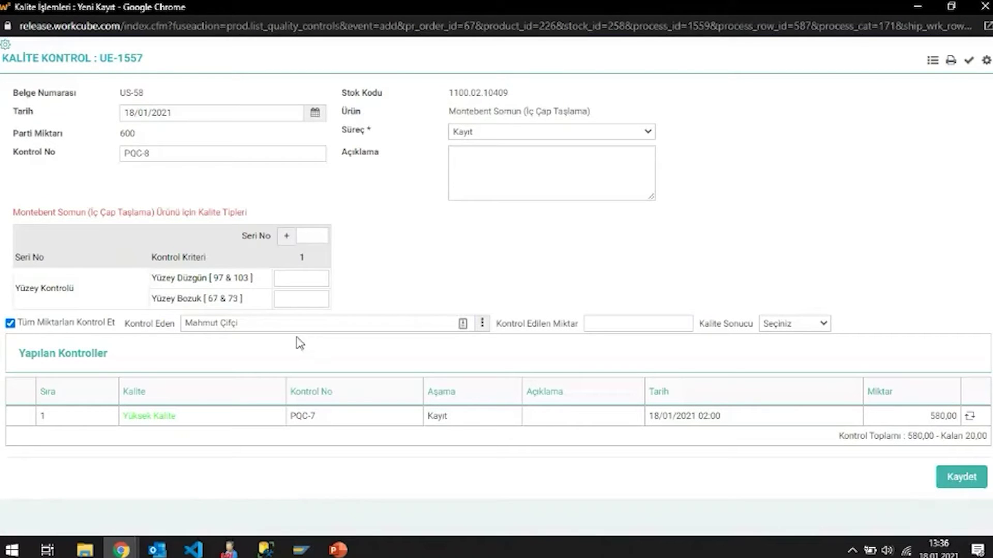
click(313, 293)
click(803, 325)
click(796, 348)
click(957, 477)
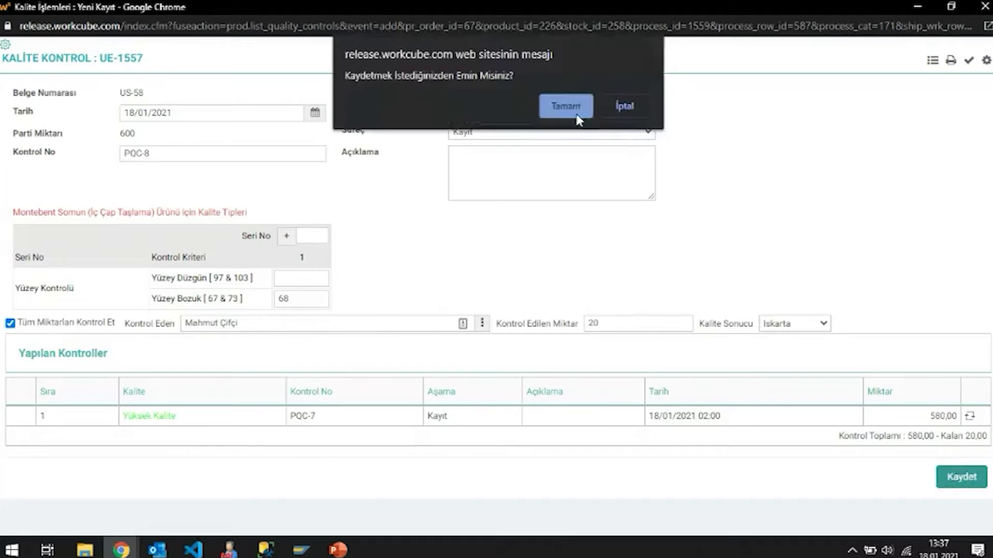
click(578, 119)
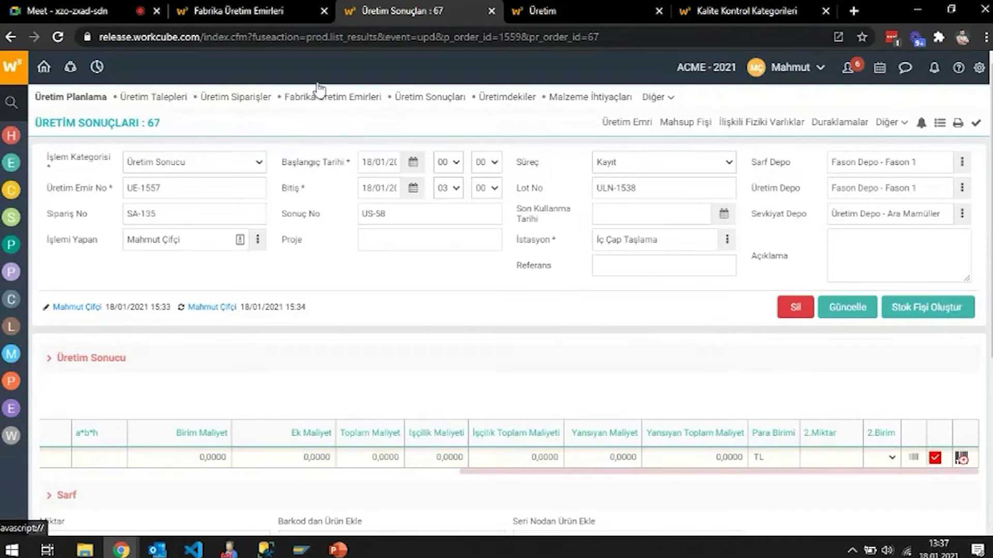
click(67, 10)
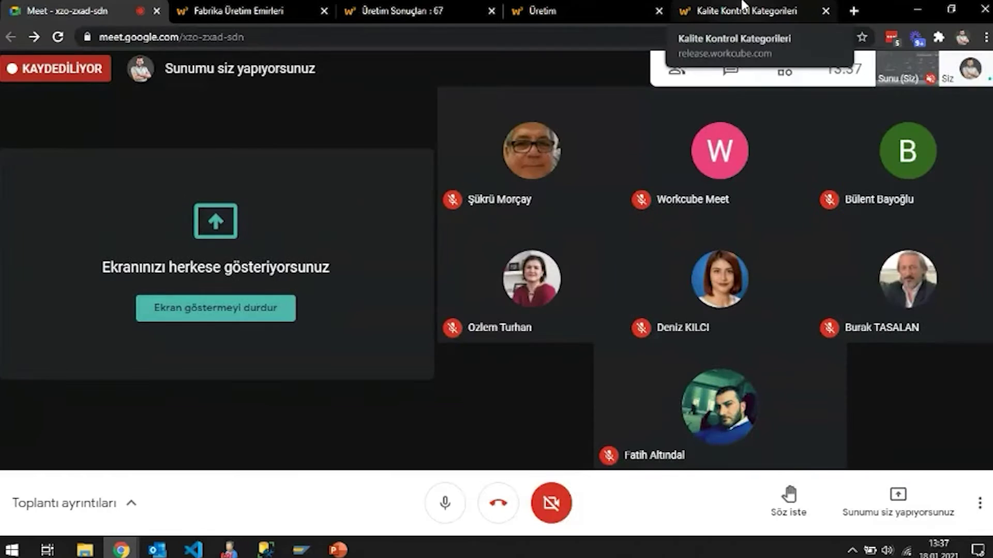
click(743, 8)
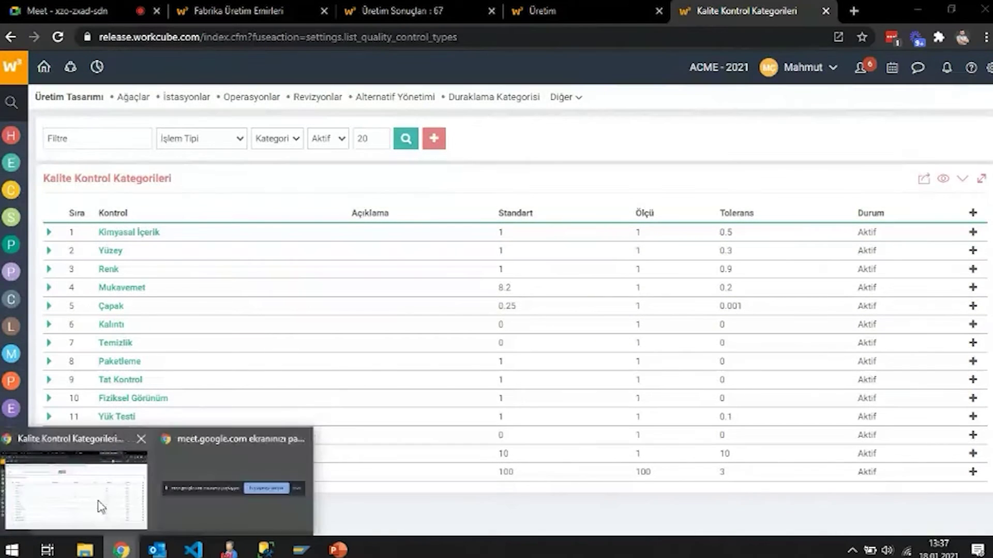
click(425, 8)
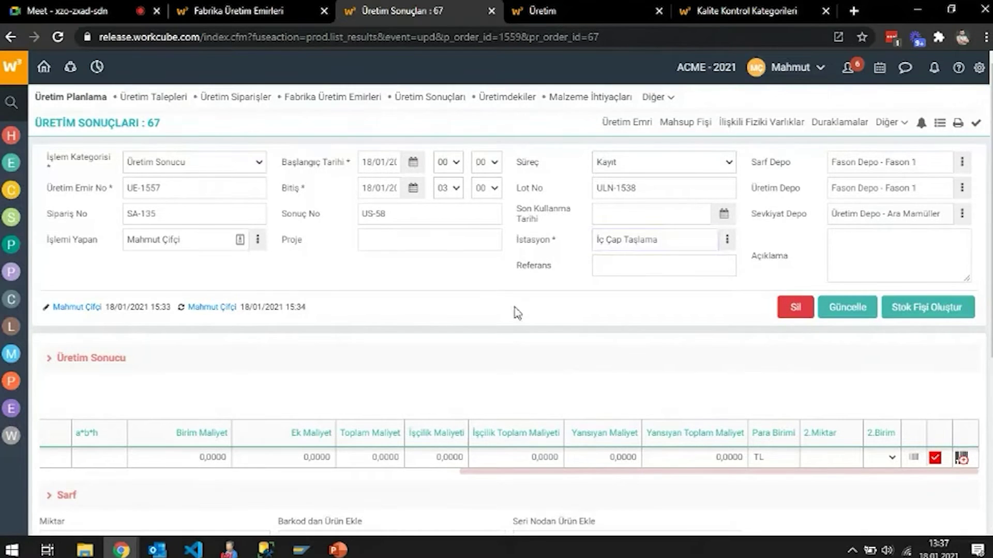
scroll(514, 311, down, 3)
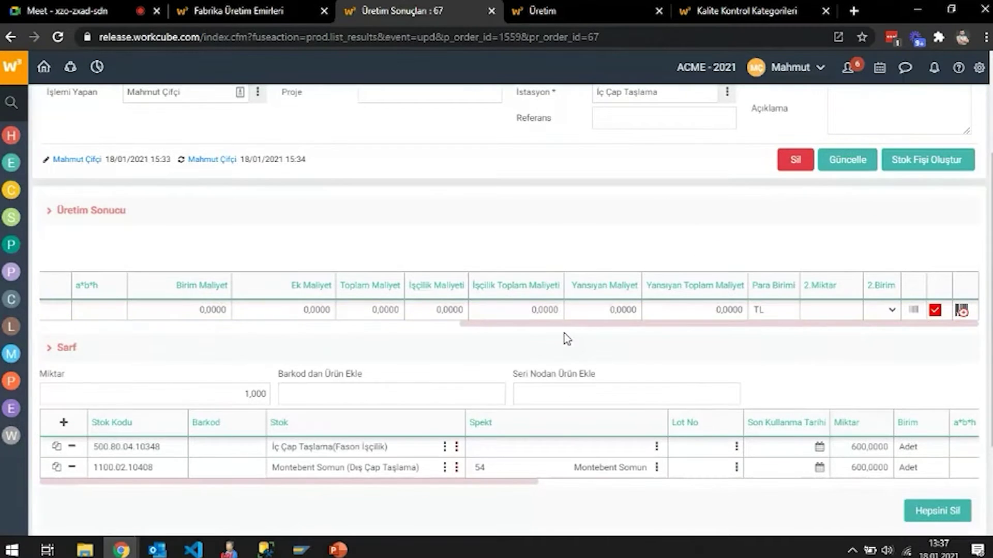
Step: Try to create the stock receipt for the inner-diameter grinding production result
scroll(566, 341, up, 3)
scroll(567, 336, up, 1)
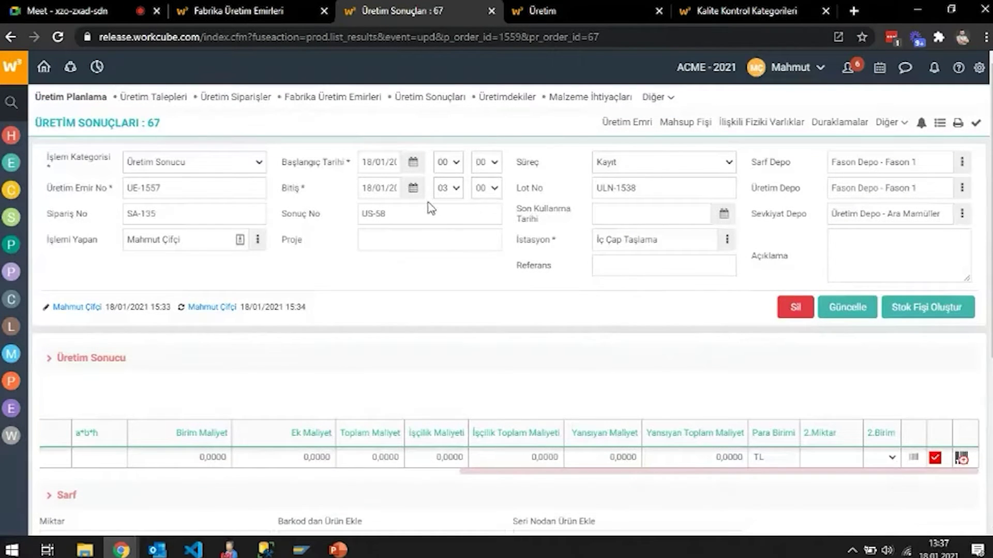
click(930, 310)
click(603, 119)
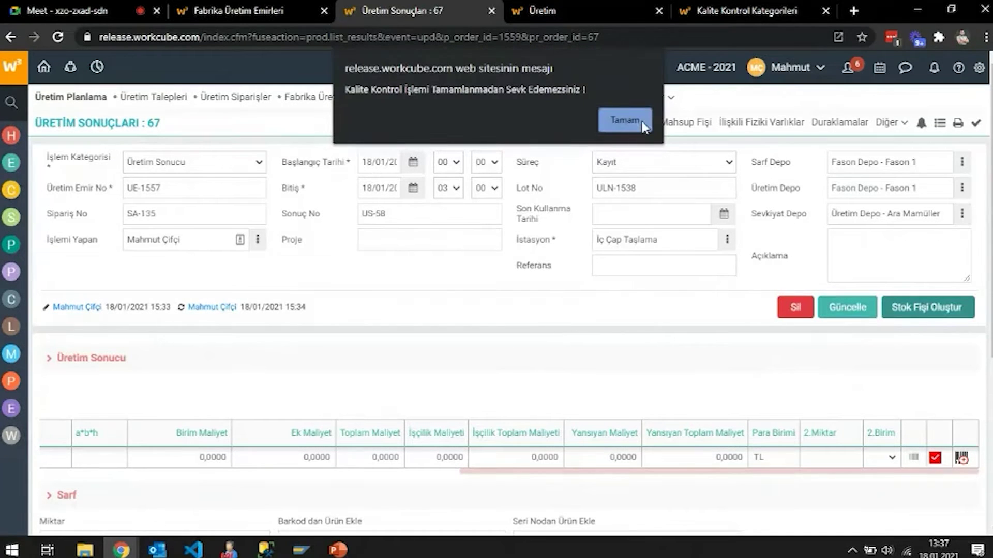
click(642, 122)
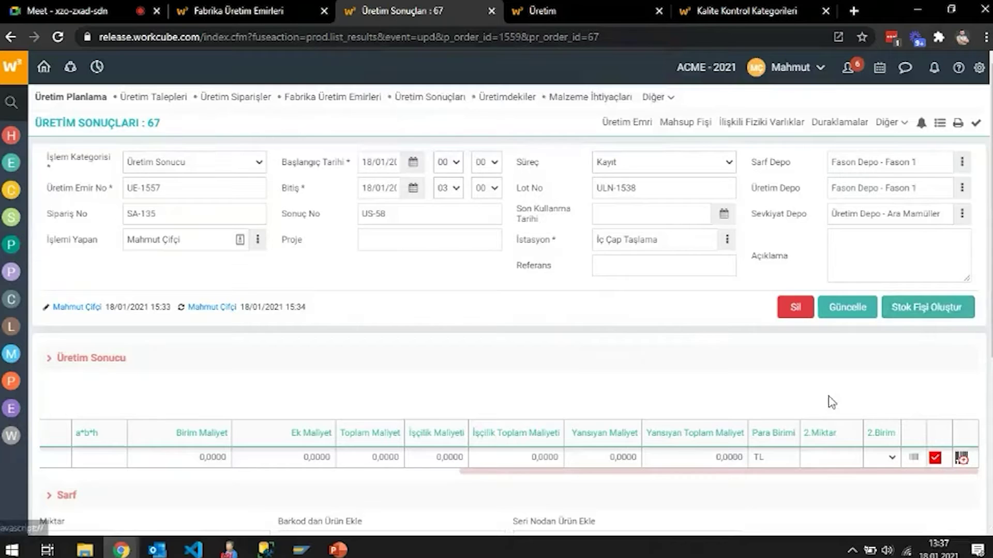
Step: Open the result row's quality control form full size, review the checks recorded there and close it
click(935, 458)
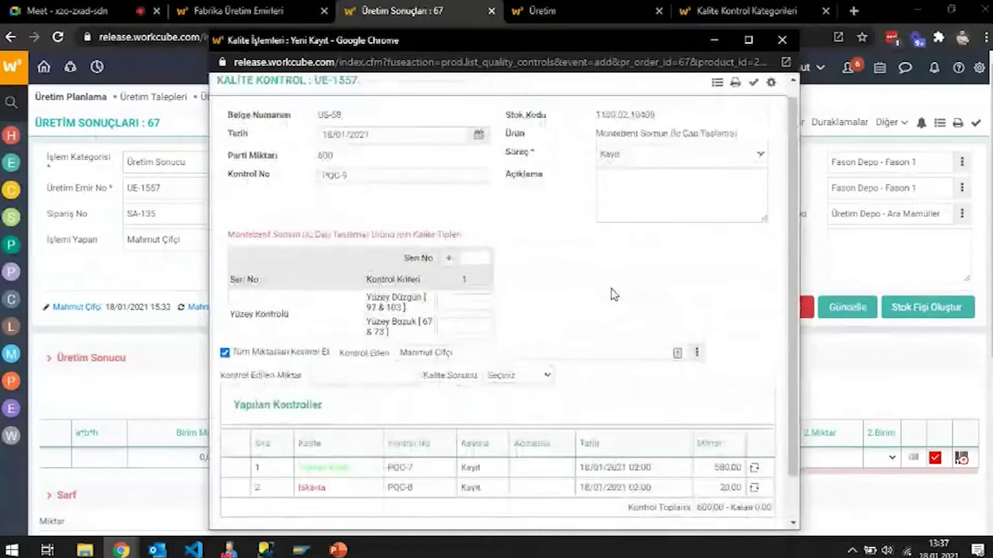
click(748, 40)
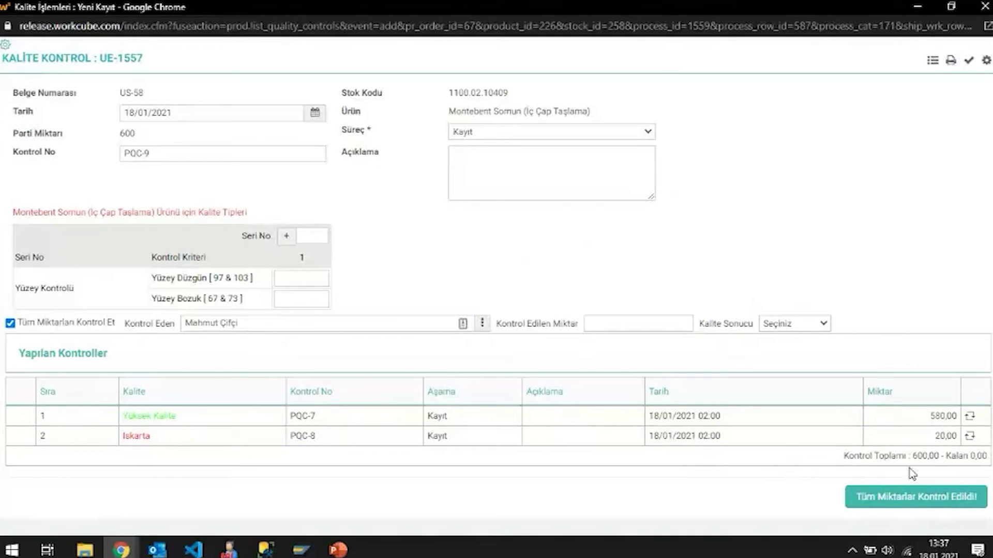
click(985, 6)
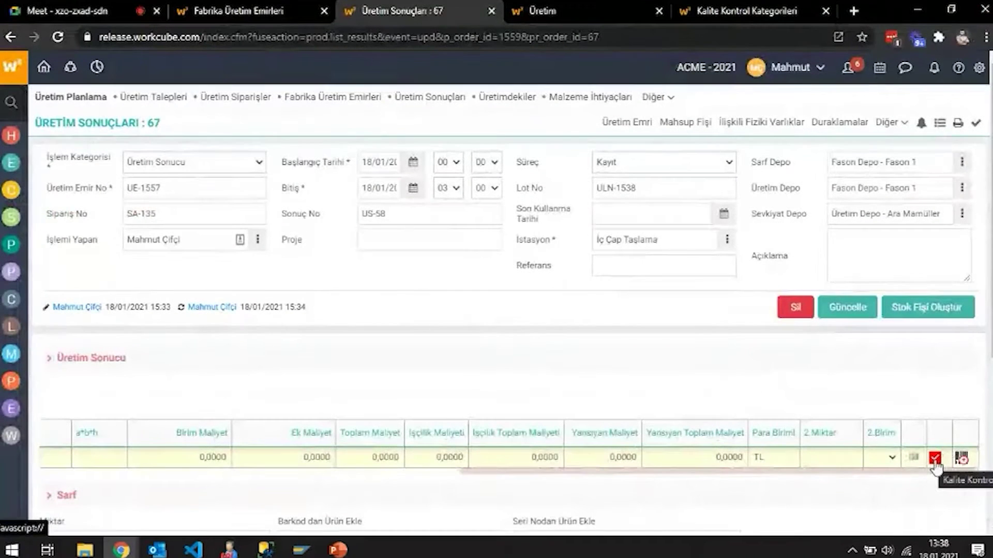
Step: Update the production result and try again to create its stock receipt
click(847, 307)
click(563, 124)
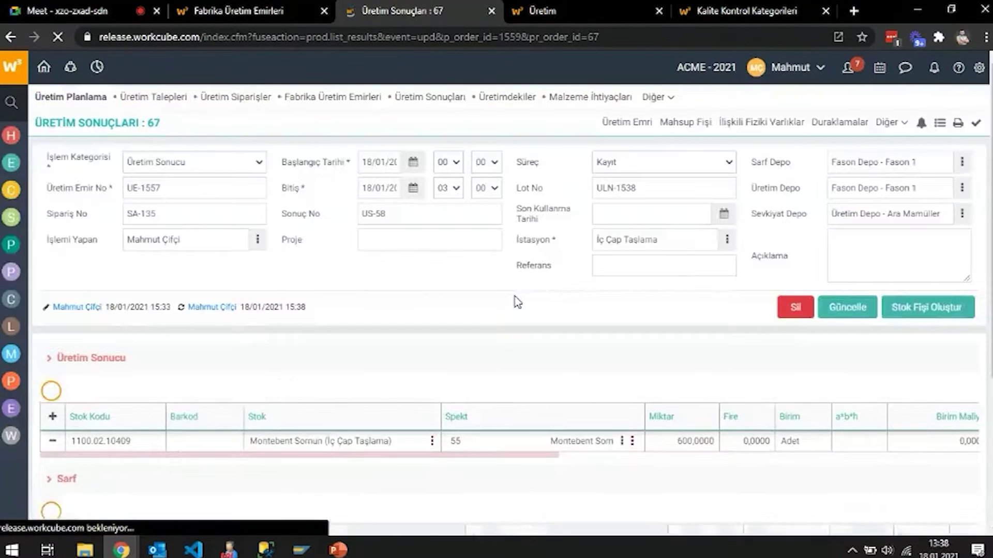
click(940, 306)
key(Return)
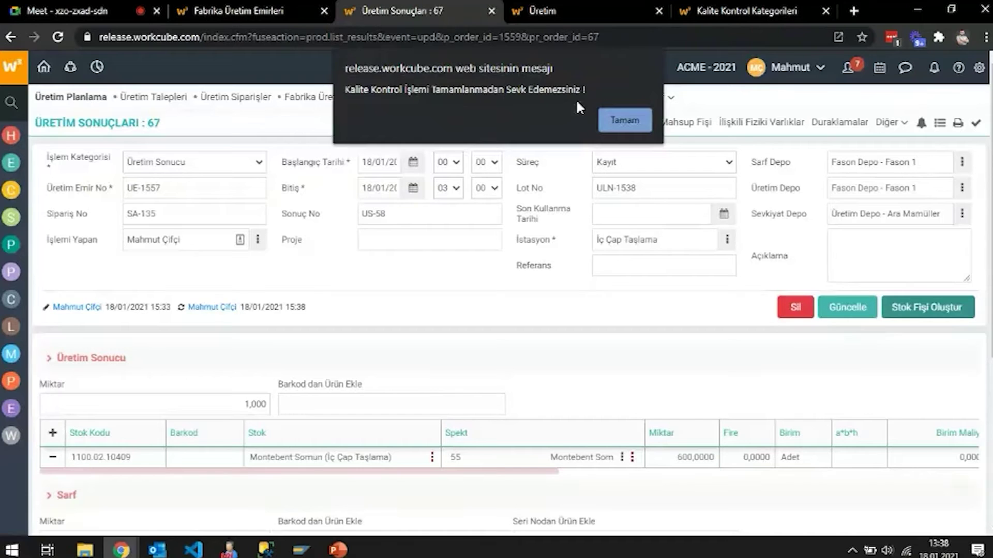
click(634, 131)
Step: Reopen the result row's quality control form, review its page settings and close both without changes
drag(535, 472, 951, 485)
click(935, 458)
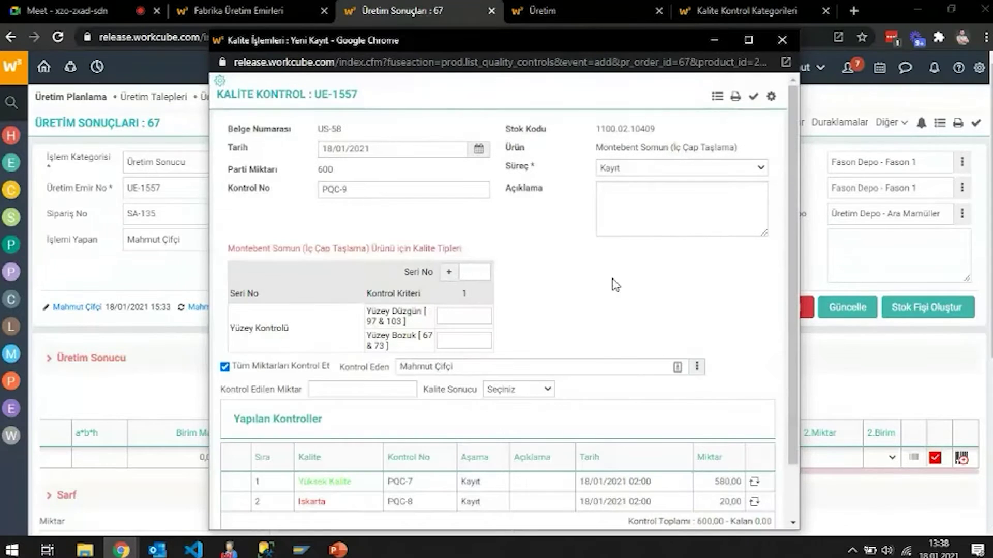
mouse_move(220, 81)
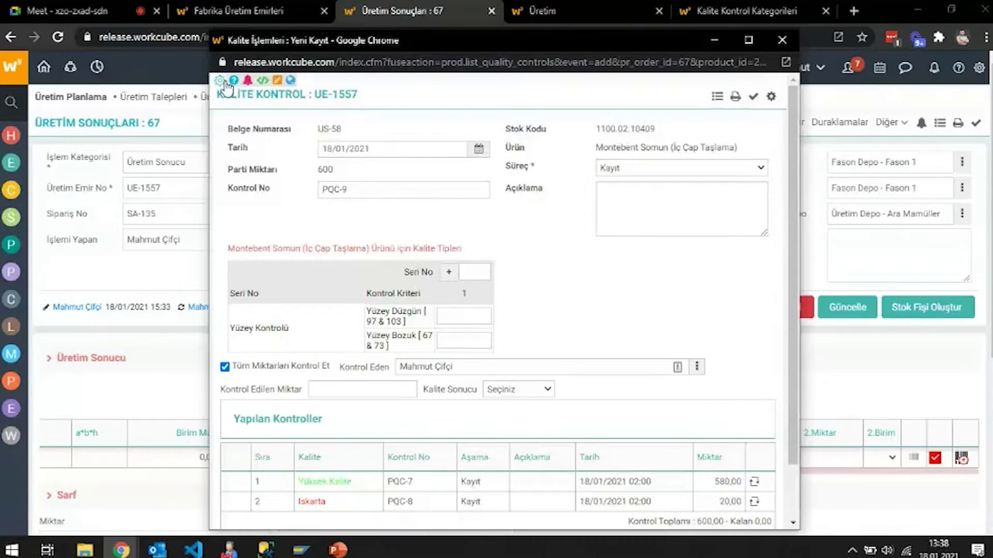
click(257, 83)
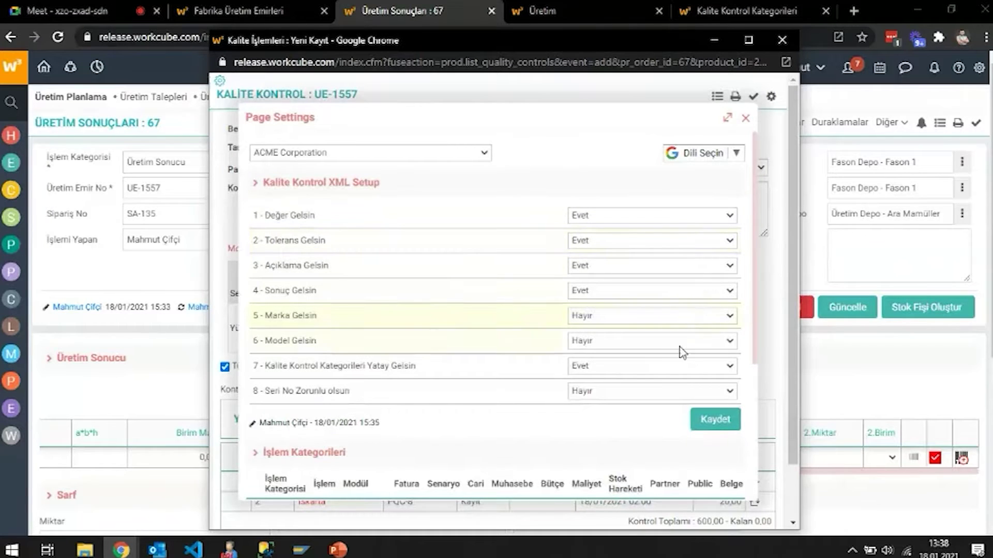
click(745, 118)
click(778, 41)
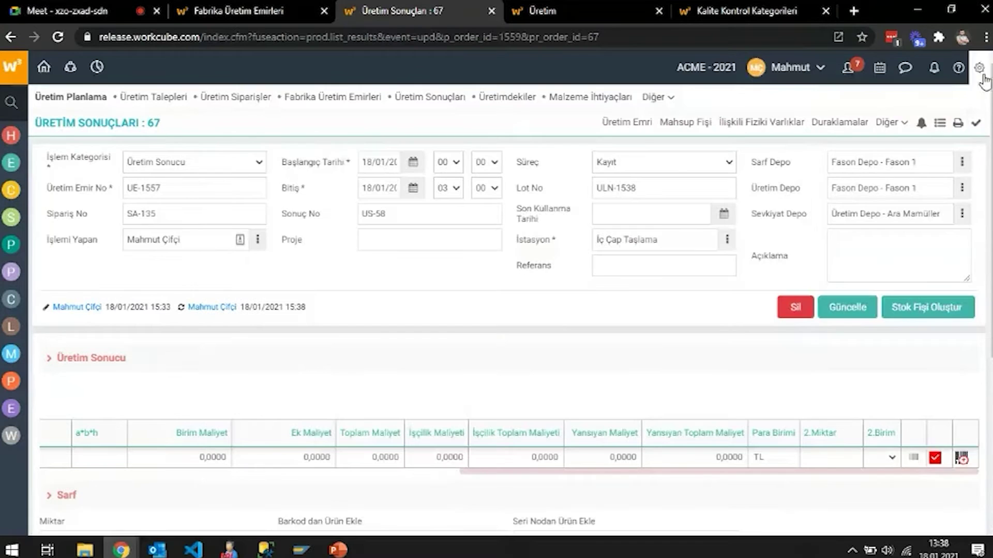
Step: Open the page settings of the production result and find the option containing "kalite"
click(979, 67)
click(851, 128)
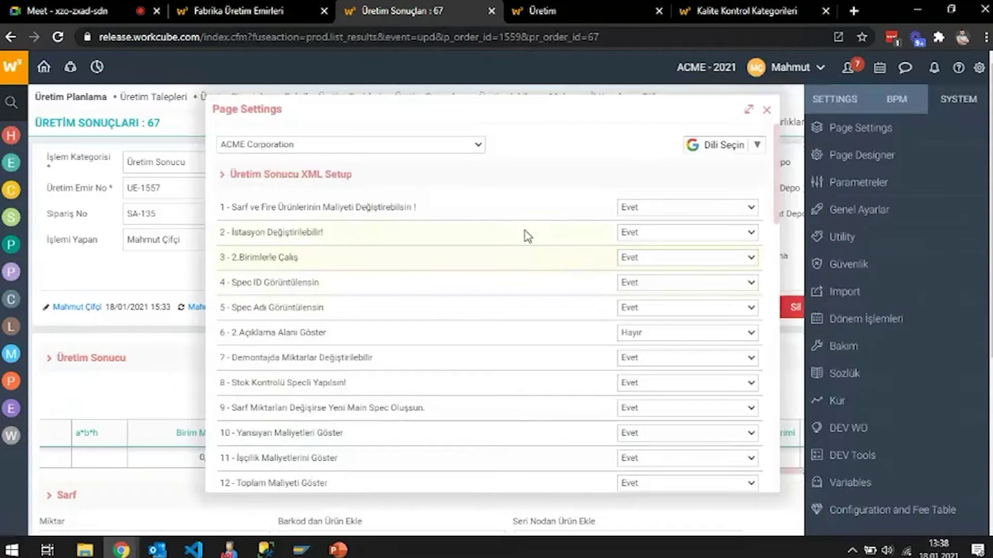
scroll(472, 300, down, 3)
scroll(472, 297, down, 3)
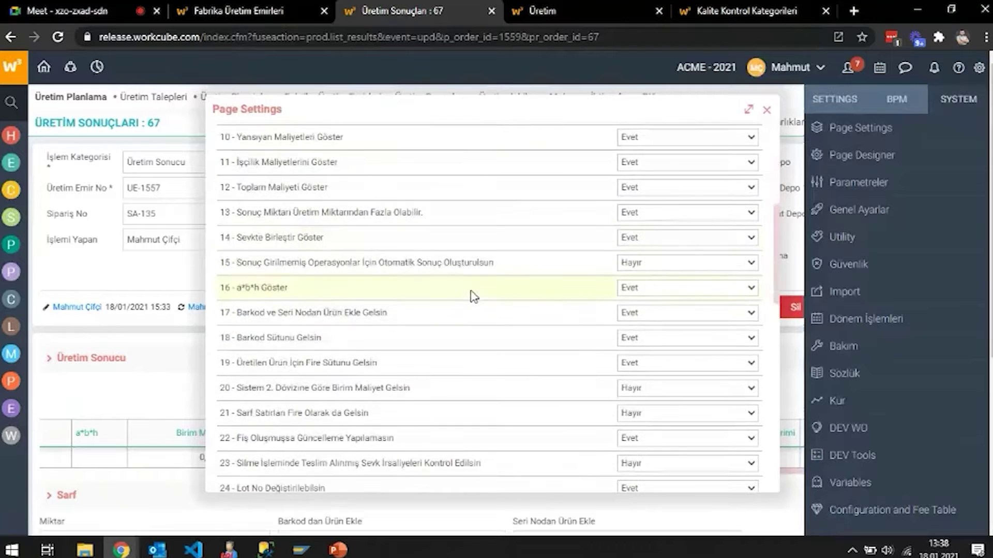
scroll(473, 296, down, 6)
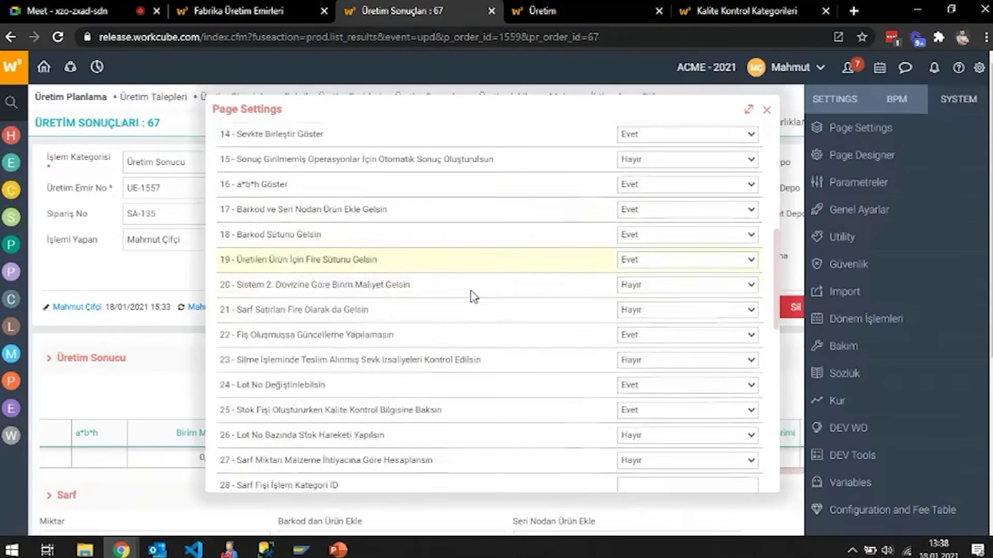
scroll(473, 297, down, 2)
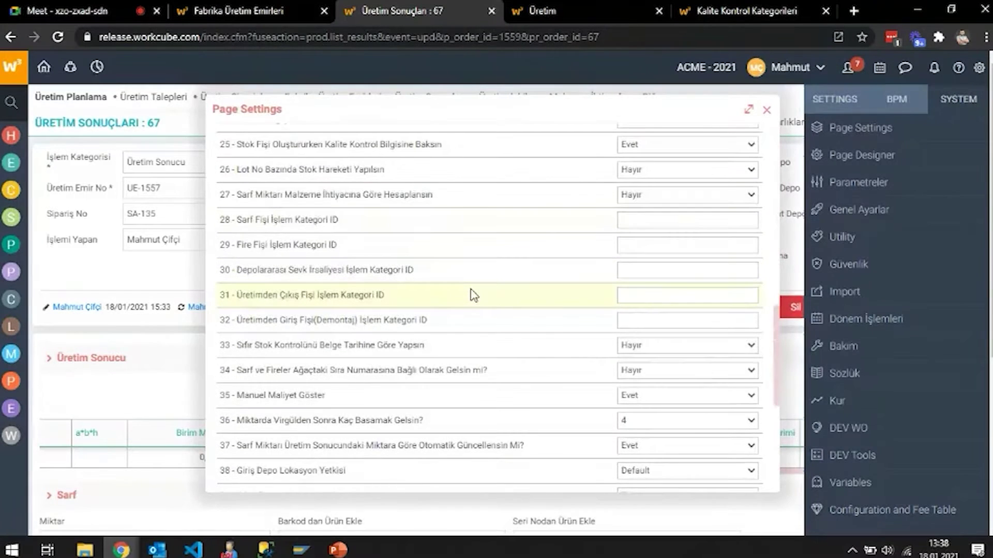
scroll(476, 321, down, 2)
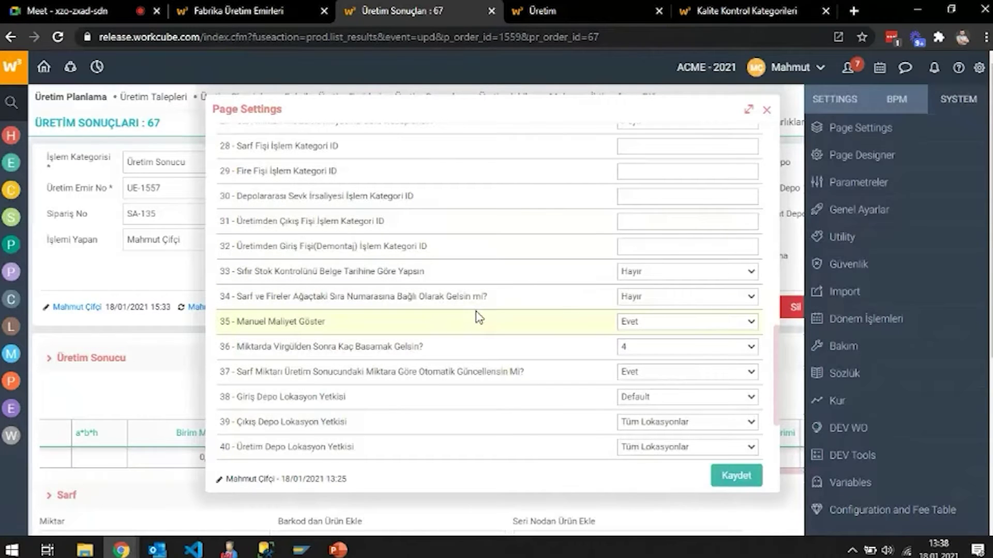
scroll(480, 318, up, 6)
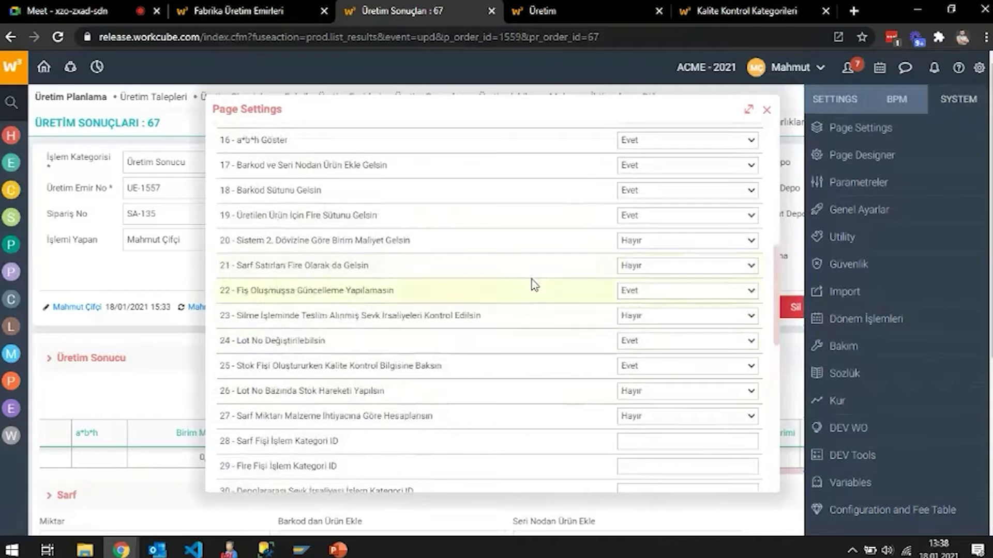
key(ctrl+f)
scroll(534, 284, down, 1)
text(kalitet)
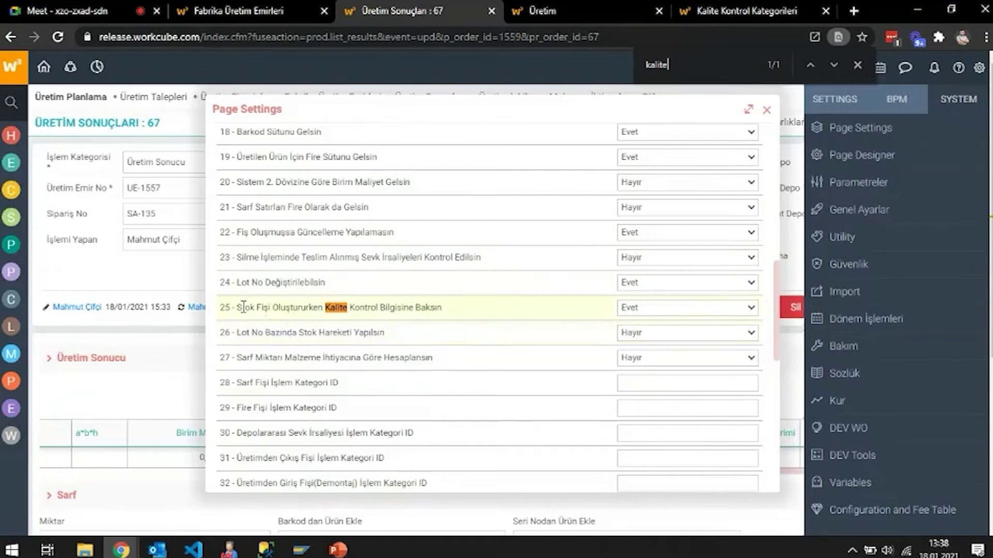
Step: Set Stok Fişi Oluştururken Kalite Kontrol Bilgisine Baksın to Hayır, save the page settings and reload the production result
mouse_move(244, 307)
click(628, 310)
click(635, 335)
scroll(483, 349, down, 10)
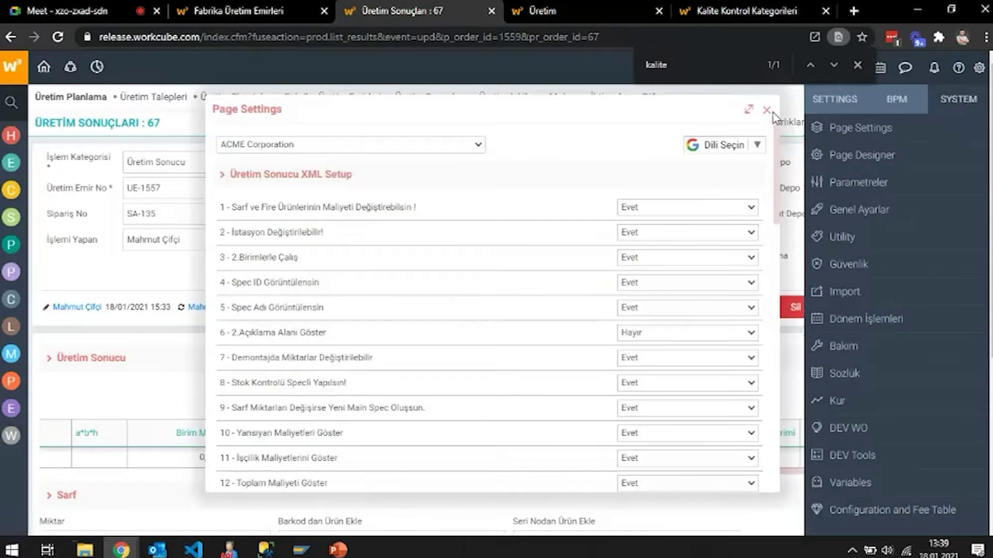
click(767, 110)
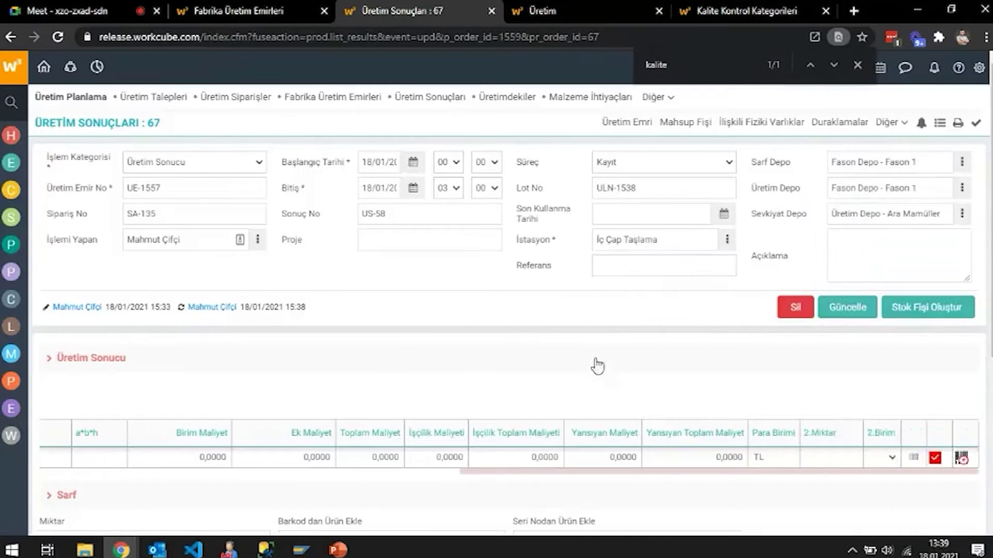
right_click(592, 285)
click(645, 327)
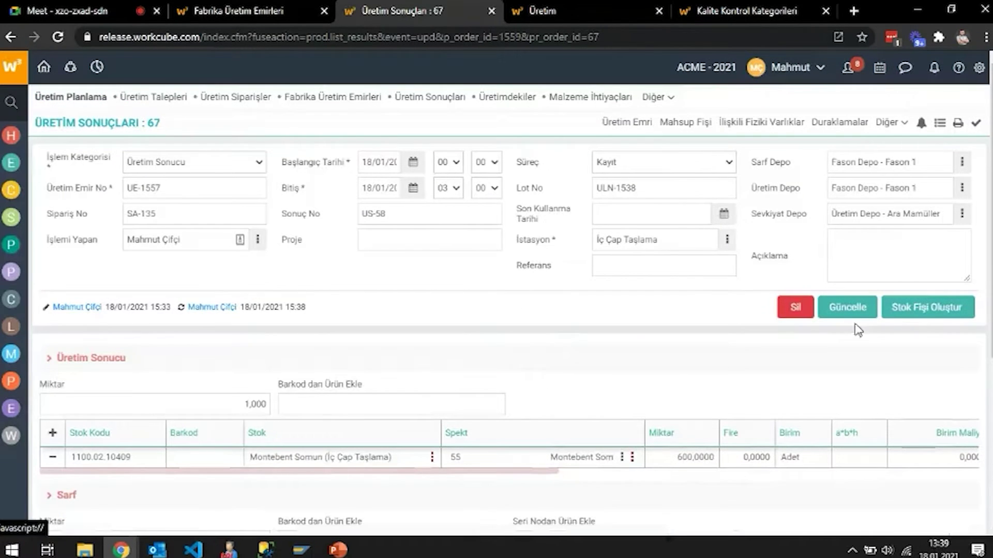
Step: Create the stock receipts for the production result, confirm it and look over the reloaded record
click(901, 308)
click(567, 124)
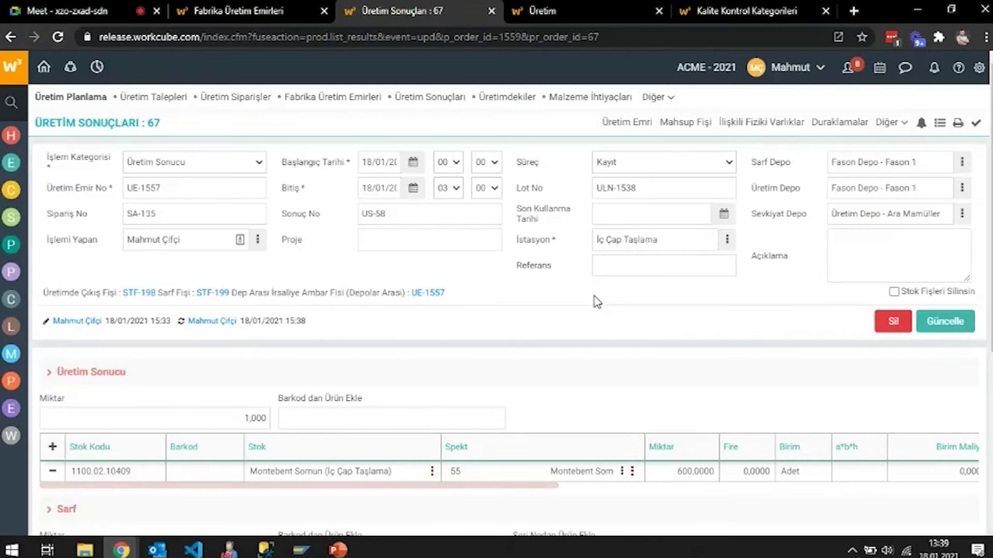
scroll(586, 298, down, 3)
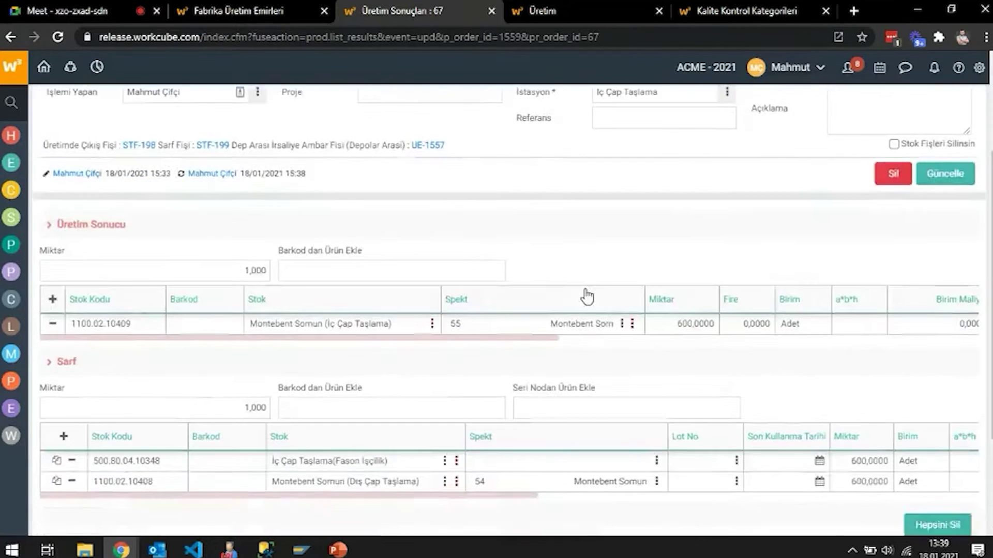
scroll(585, 297, up, 3)
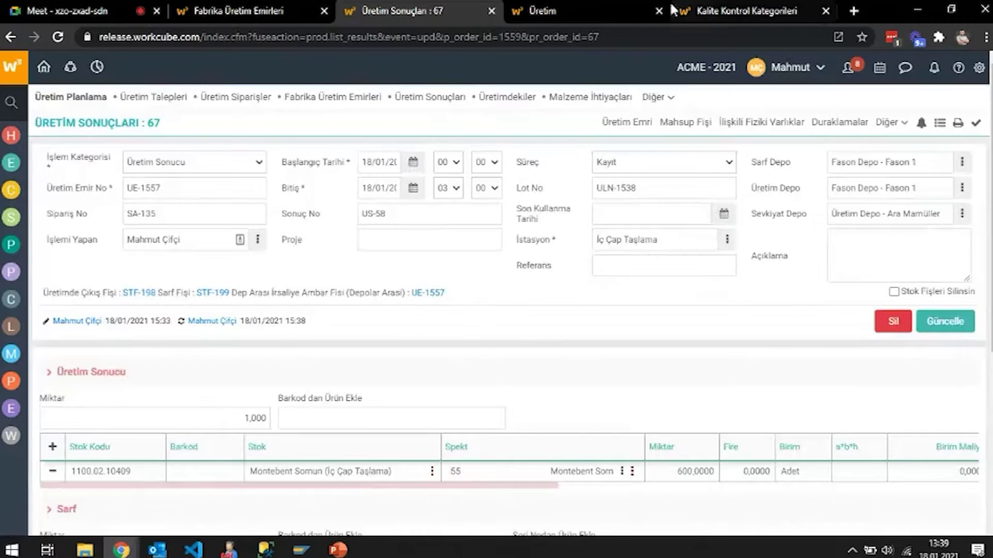
Step: Open the inter-warehouse dispatch note linked to the production result, enable Teslim Al and save the update
click(435, 295)
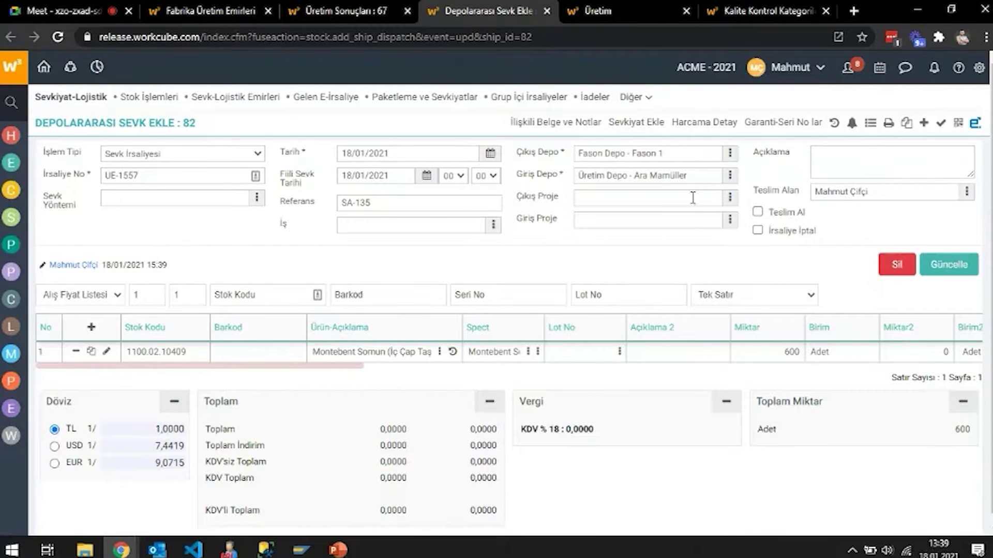
click(758, 213)
click(949, 263)
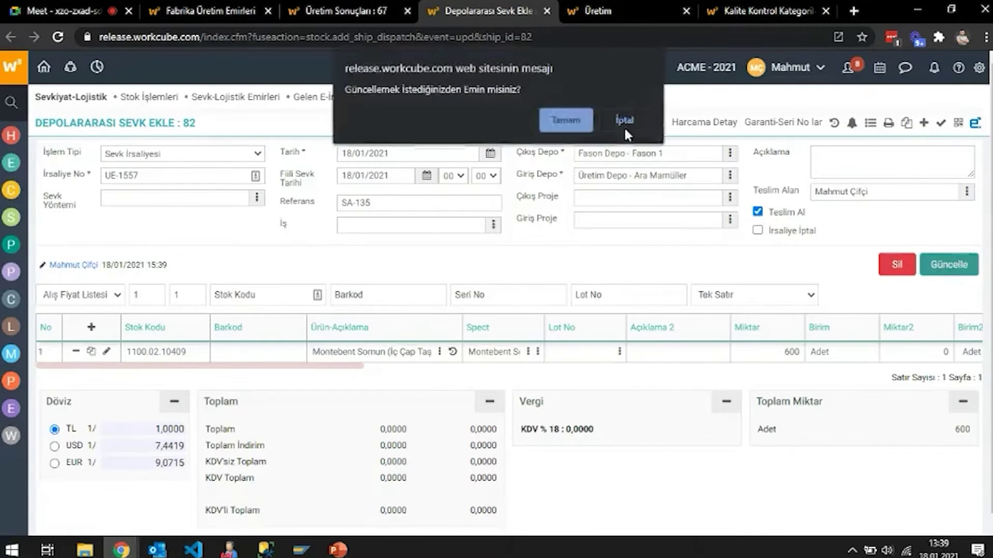
click(574, 117)
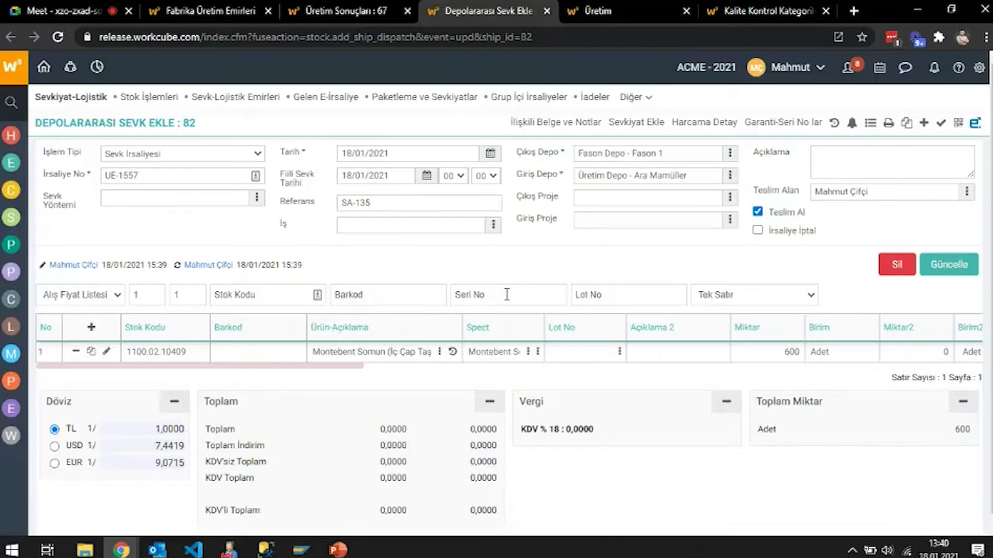
Step: Close the dispatch note and the production result, and refresh the Fabrika Üretim Emirleri list
click(547, 10)
click(529, 16)
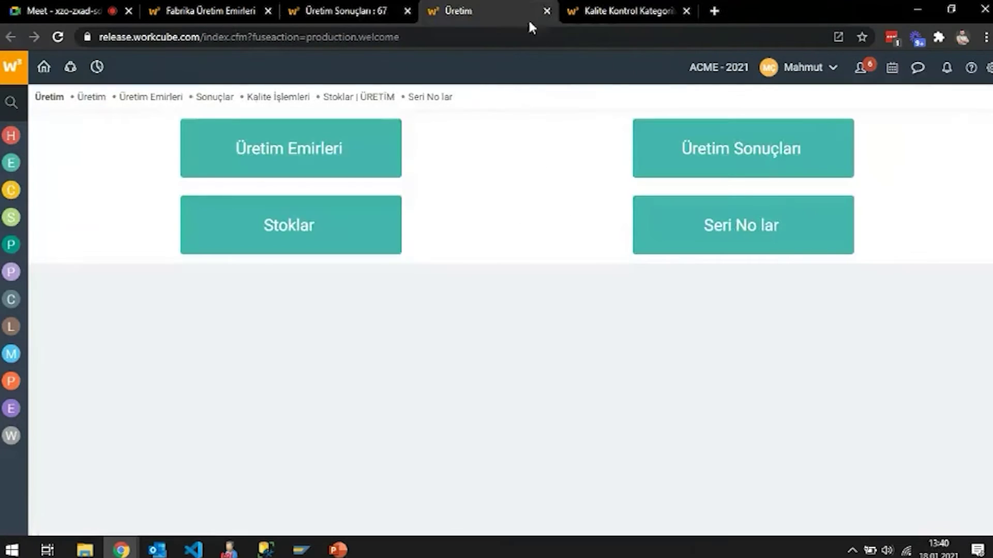
click(600, 6)
click(362, 10)
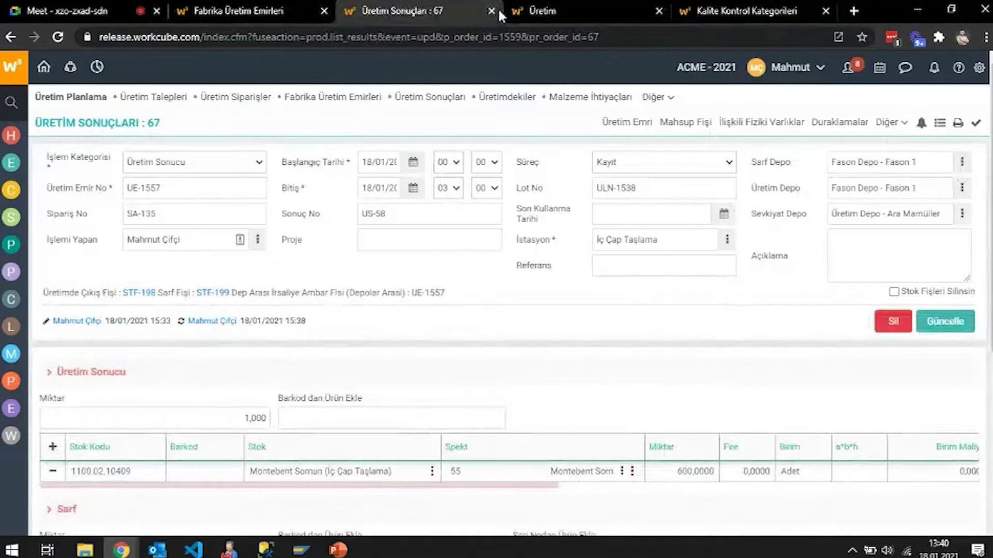
click(492, 10)
click(291, 8)
click(544, 141)
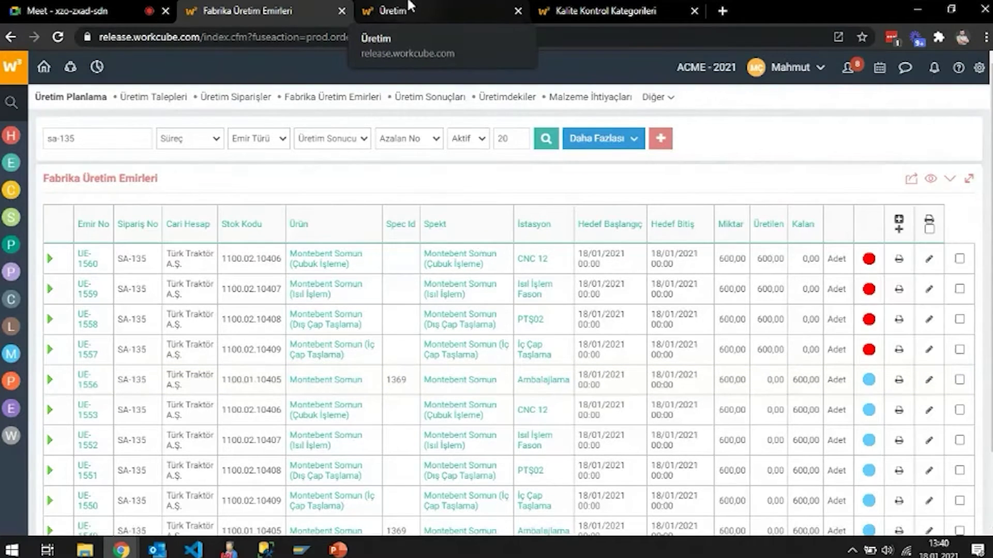
Step: Search the production module's Üretim Emirleri list by the sales order number, then return to the Fabrika Üretim Emirleri list
click(408, 8)
click(288, 155)
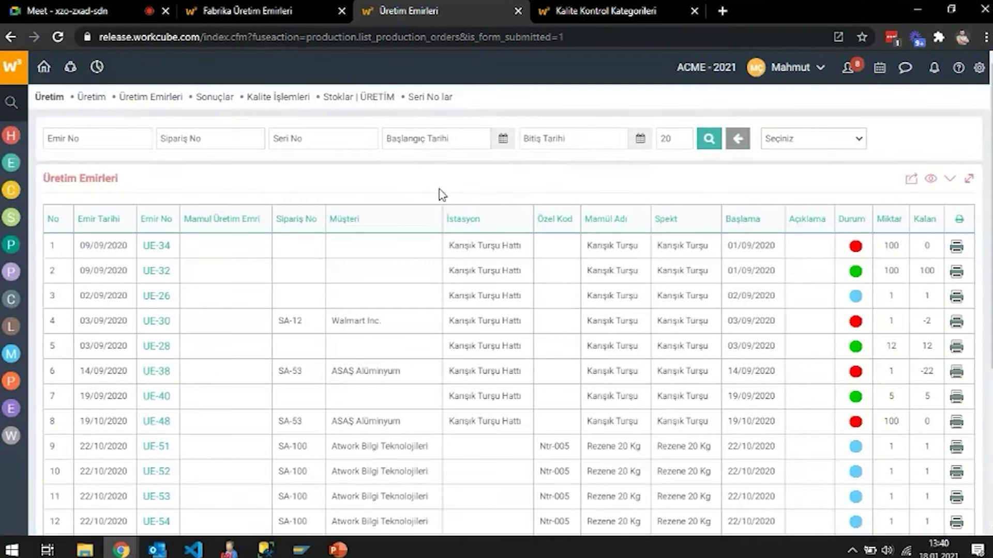
click(216, 133)
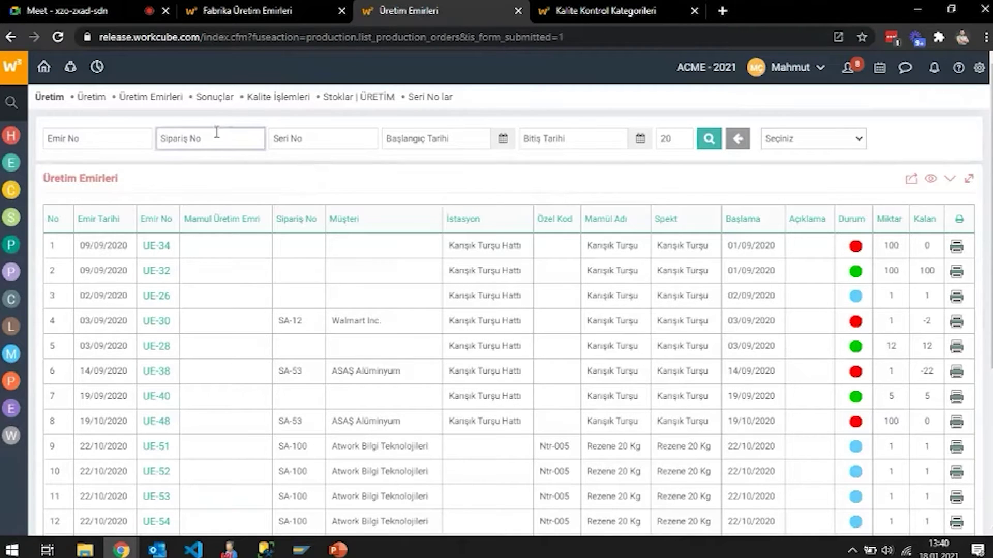
text(sa-135)
key(Return)
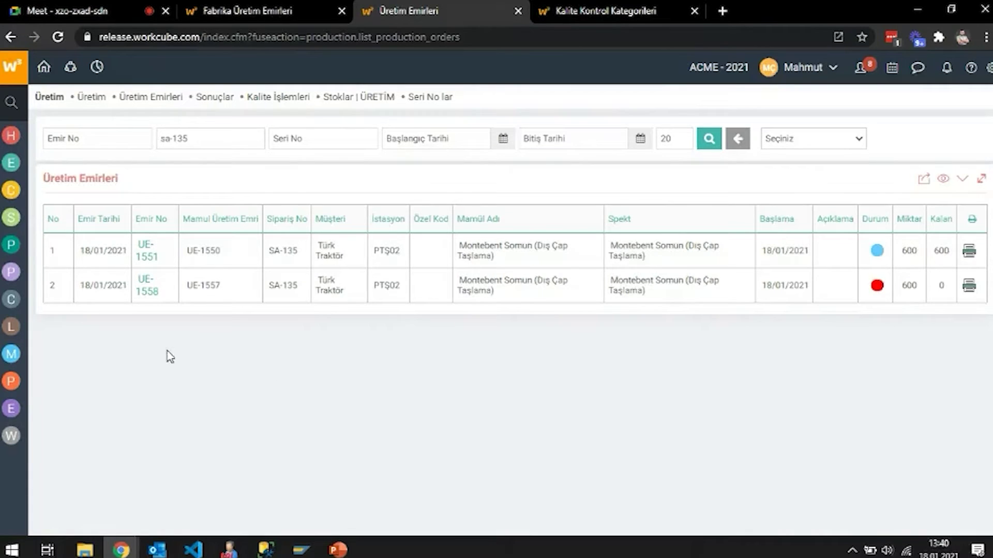
click(281, 7)
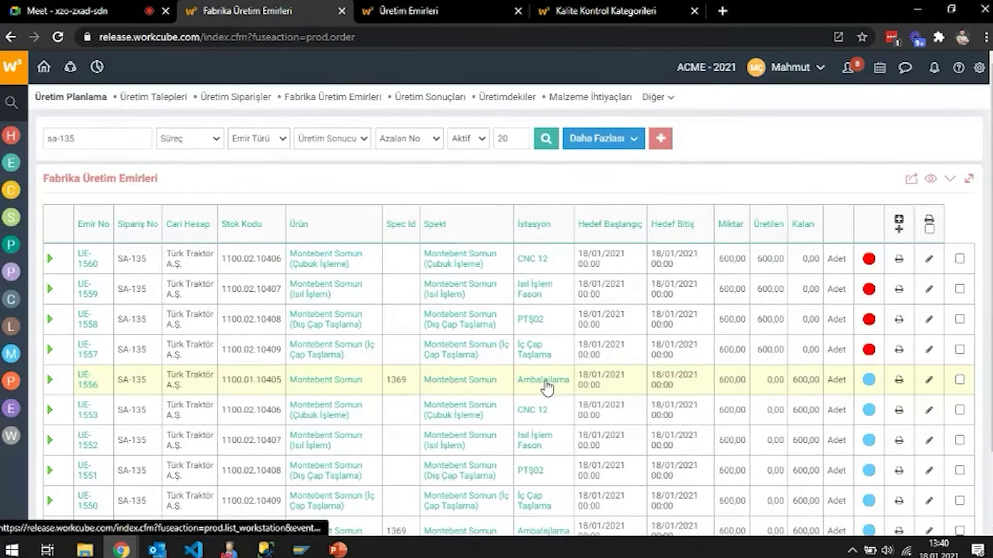
Step: Open the Ambalajlama station from the production order list, add the employee as an additional Görevli and save the station
click(547, 386)
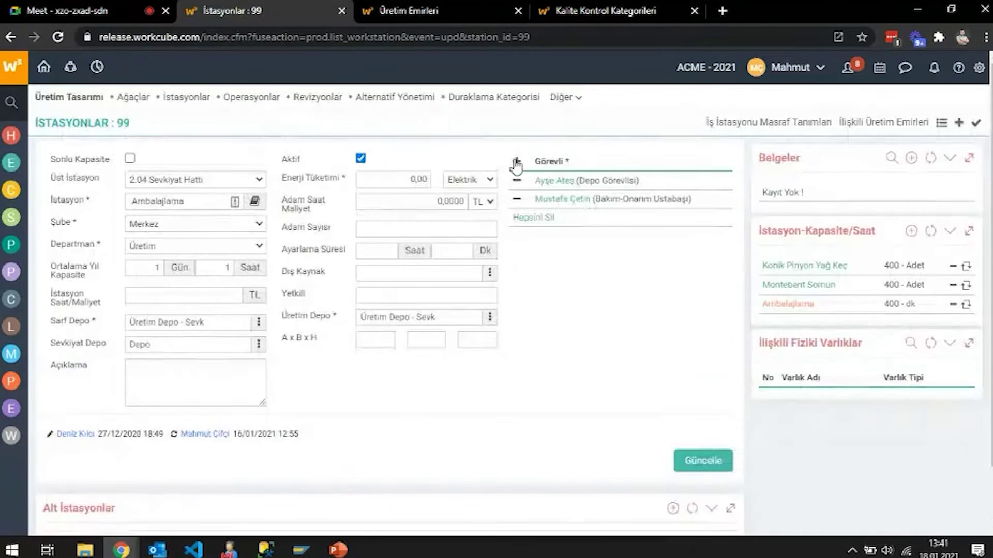
click(516, 164)
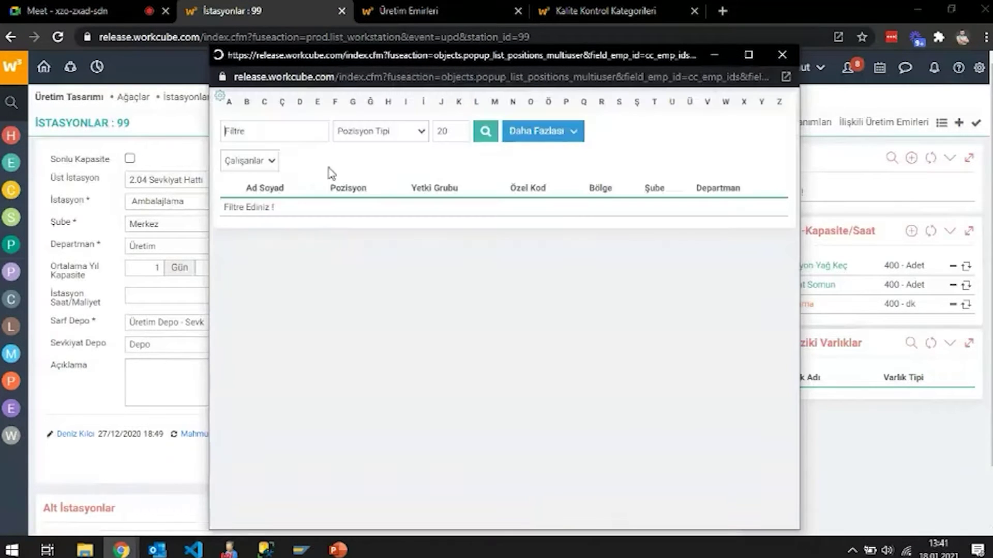
click(282, 139)
text(mahmut)
key(Return)
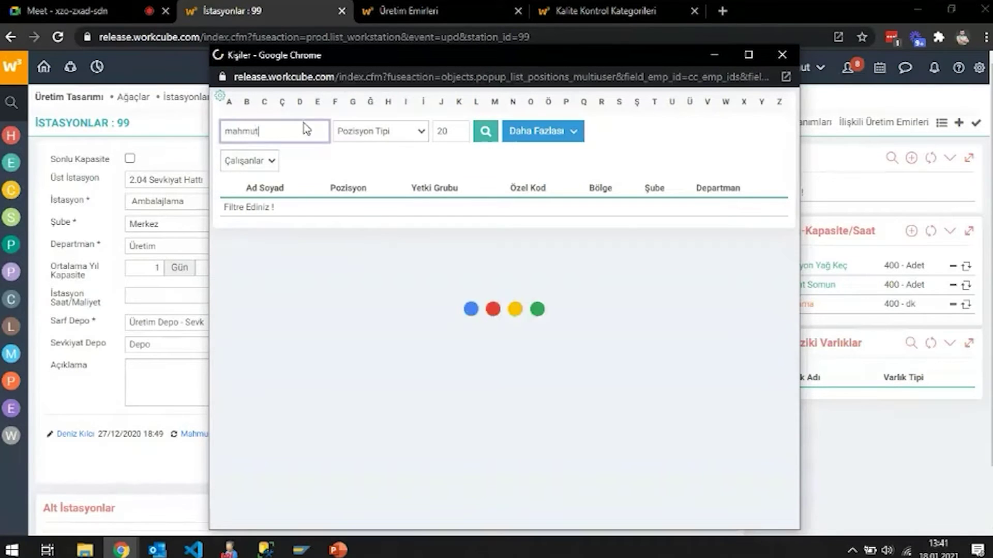
click(231, 213)
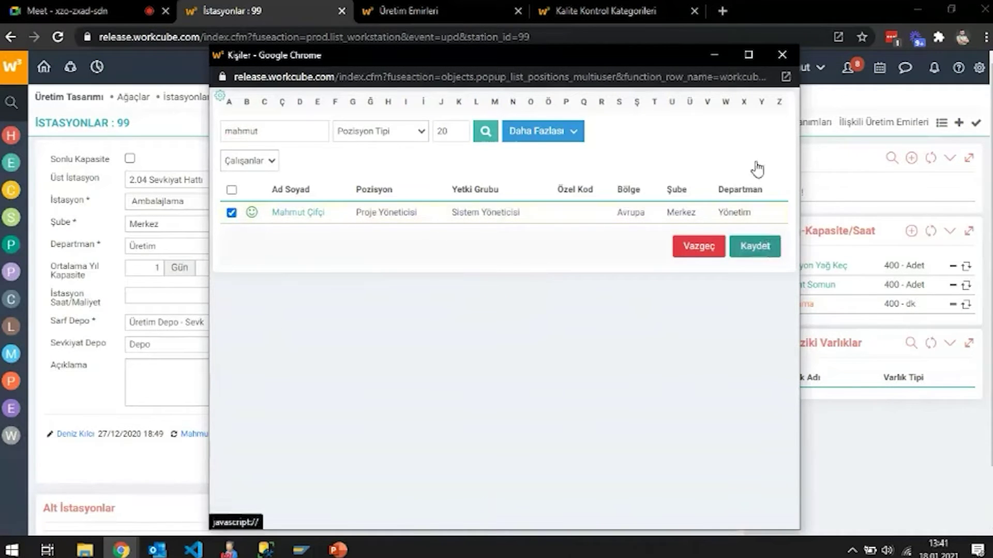
click(781, 55)
click(703, 460)
click(566, 121)
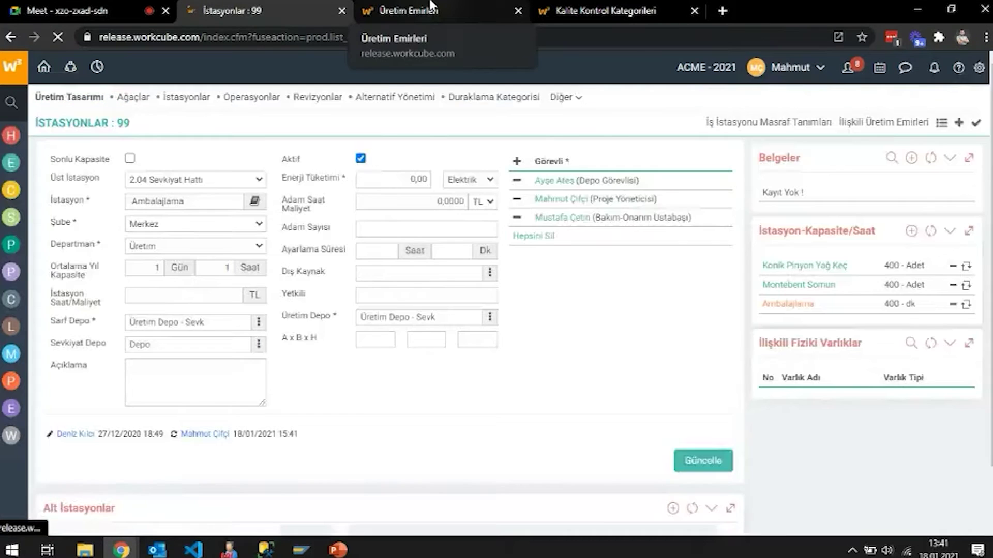
Step: In the production module's Üretim Emirleri list, rerun the sales order search and filter it by the Ambalajlama station
click(430, 9)
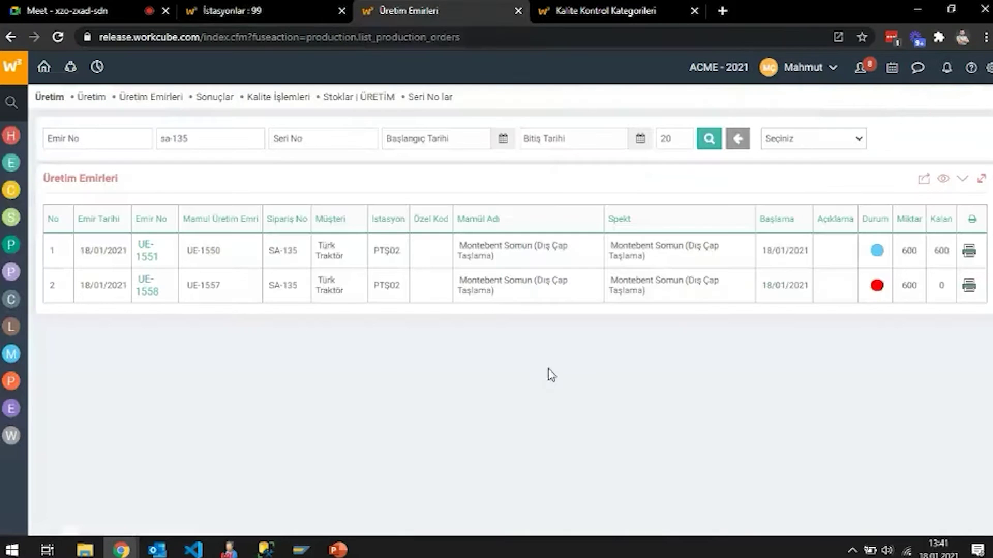
click(764, 138)
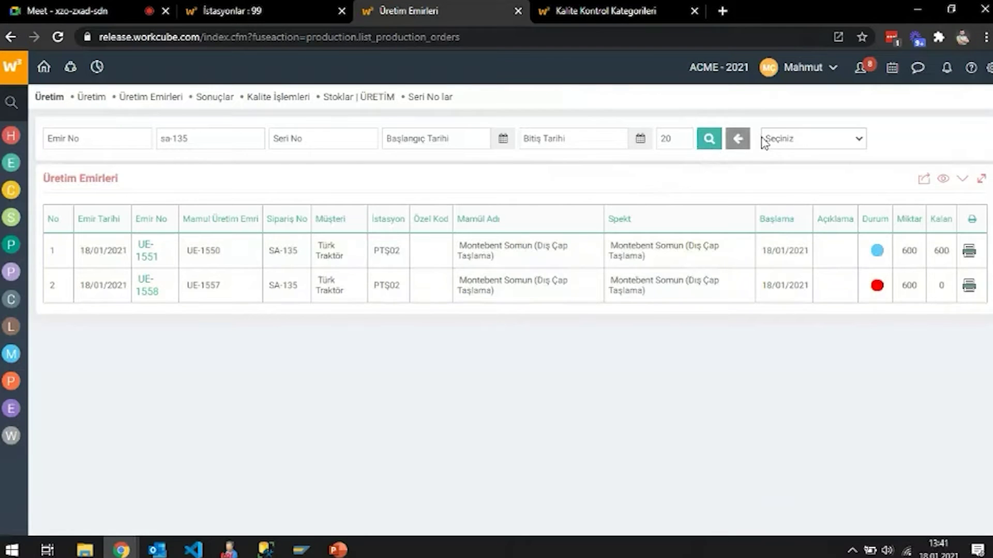
click(706, 138)
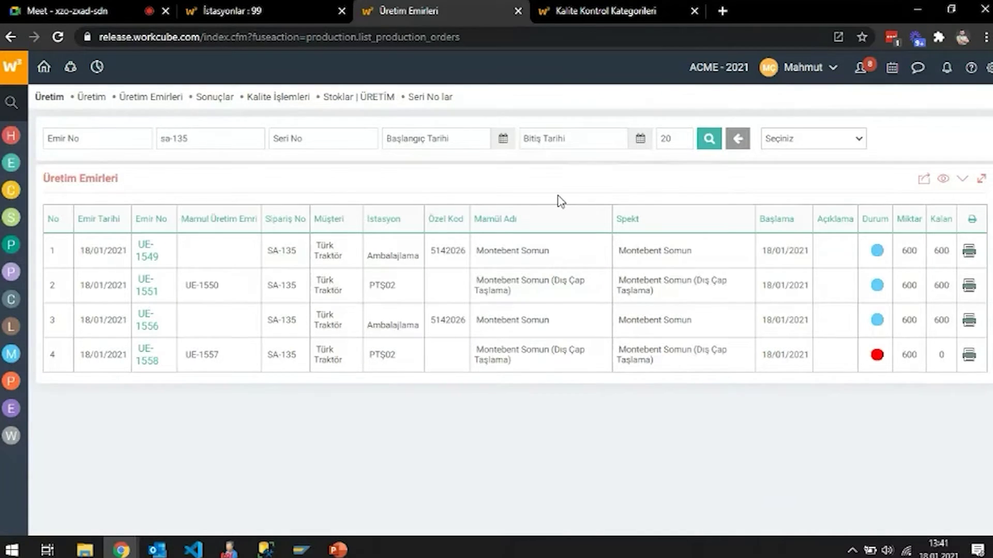
click(803, 140)
click(801, 181)
click(710, 145)
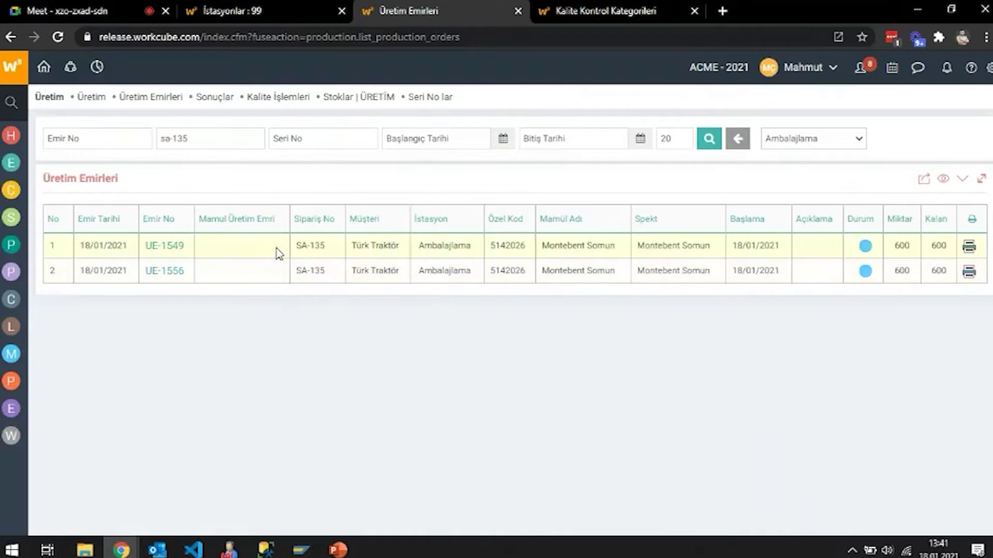
Step: Return from the station record to the Fabrika Üretim Emirleri list and filter it by the sales order number
click(324, 6)
click(11, 163)
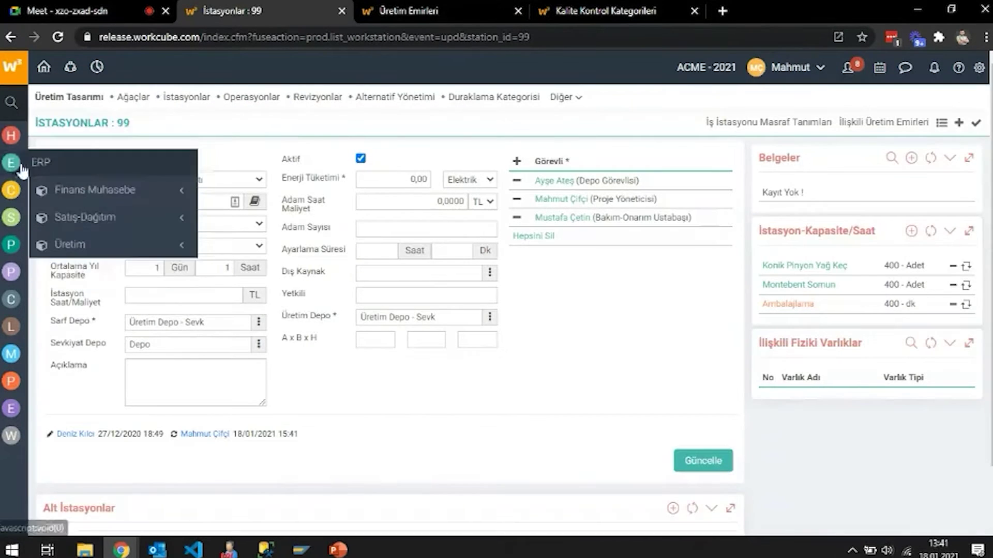
click(88, 191)
click(88, 191)
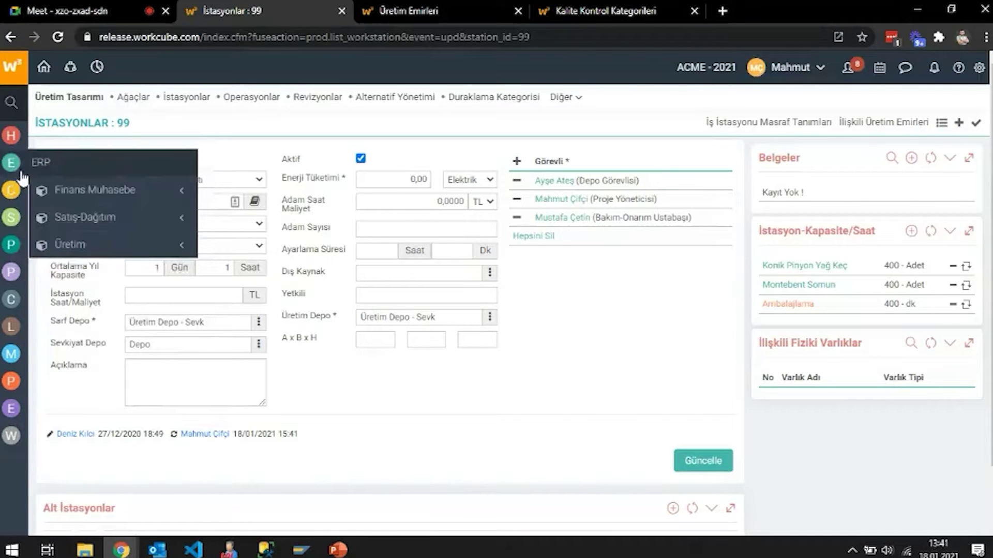
click(88, 245)
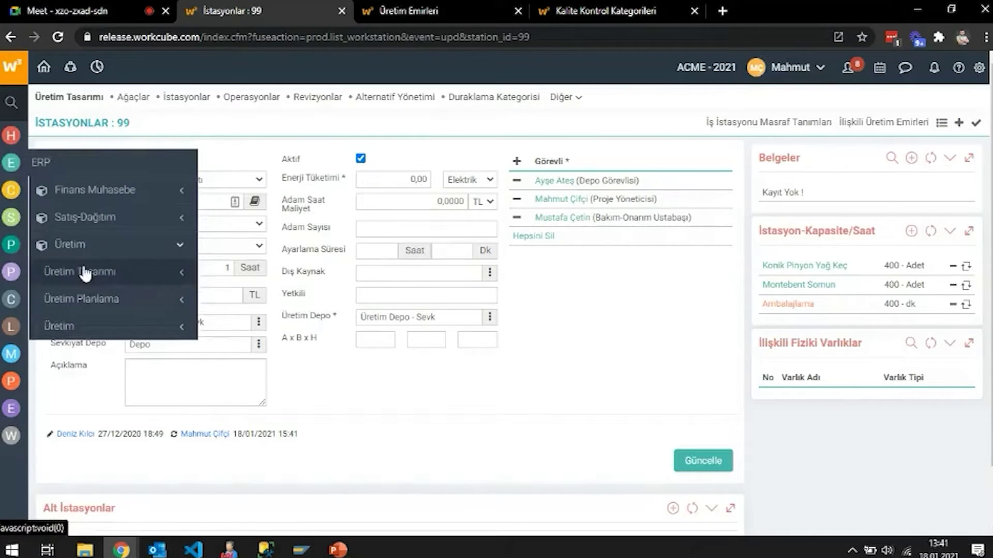
click(83, 299)
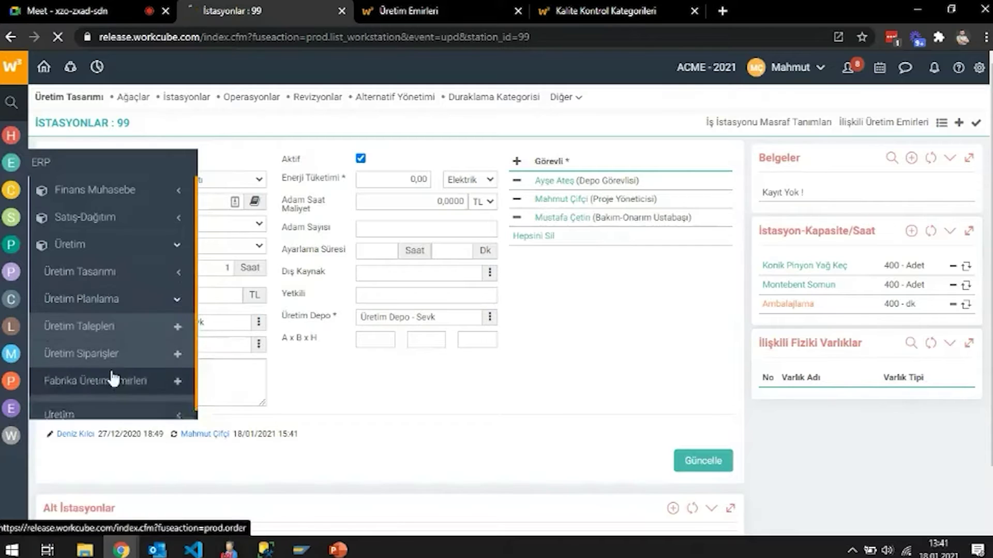
click(109, 380)
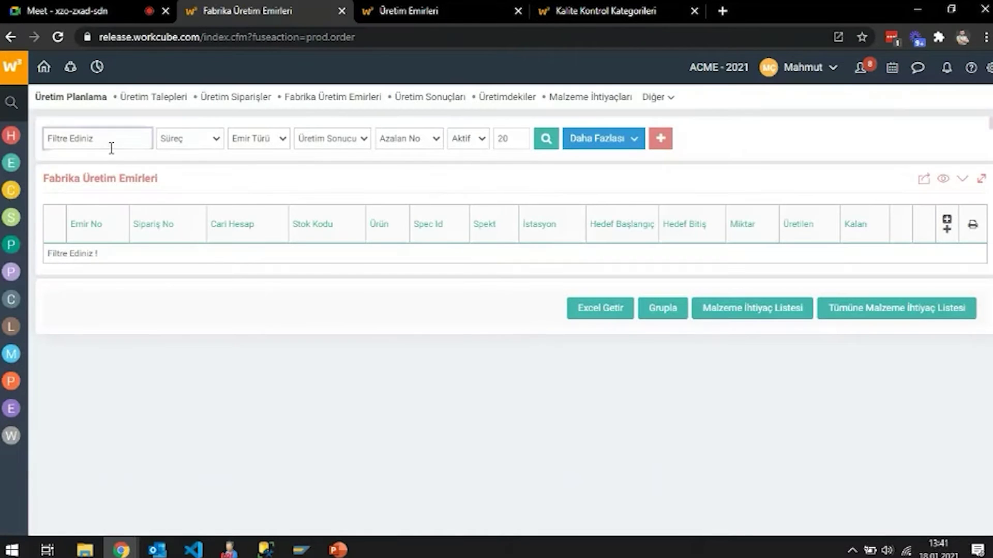
click(111, 148)
text(sa)
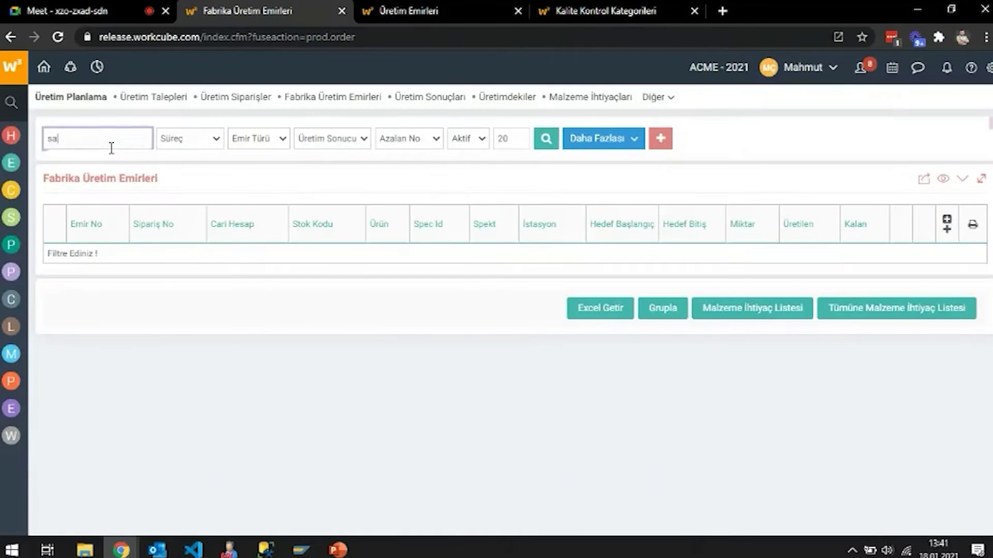
text(-135)
key(Return)
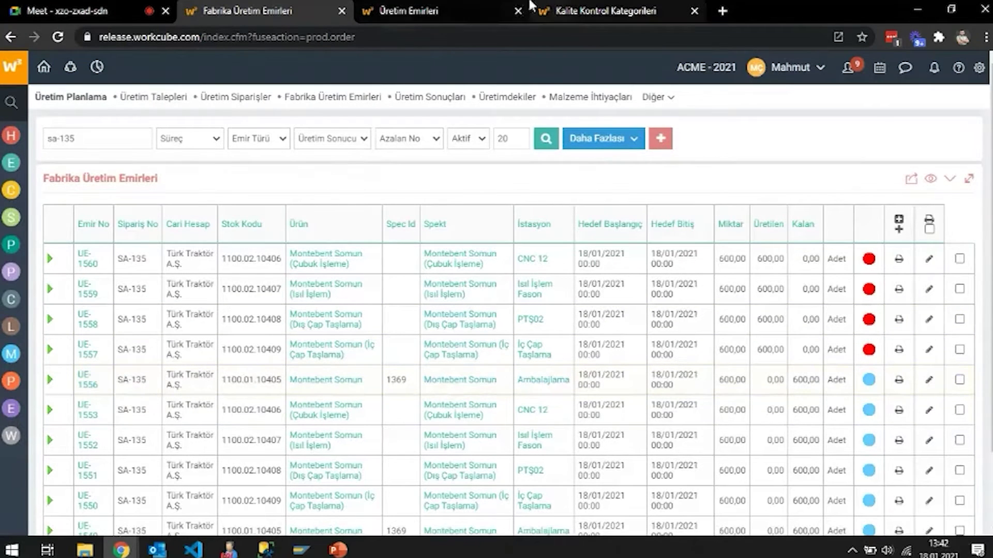
Step: Open the second Ambalajlama order in the Üretim Emirleri list and add a new Üretim Sonucu entry
click(481, 6)
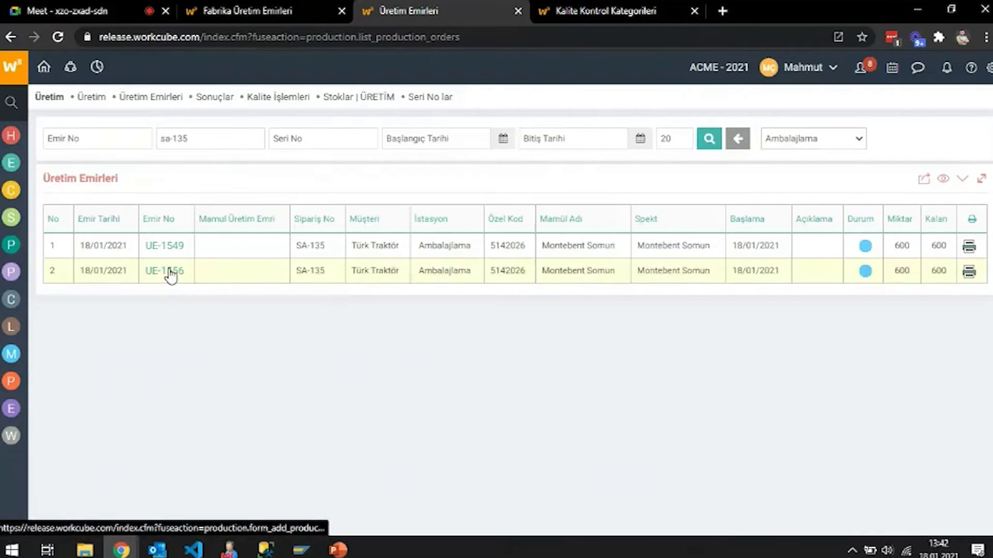
click(170, 271)
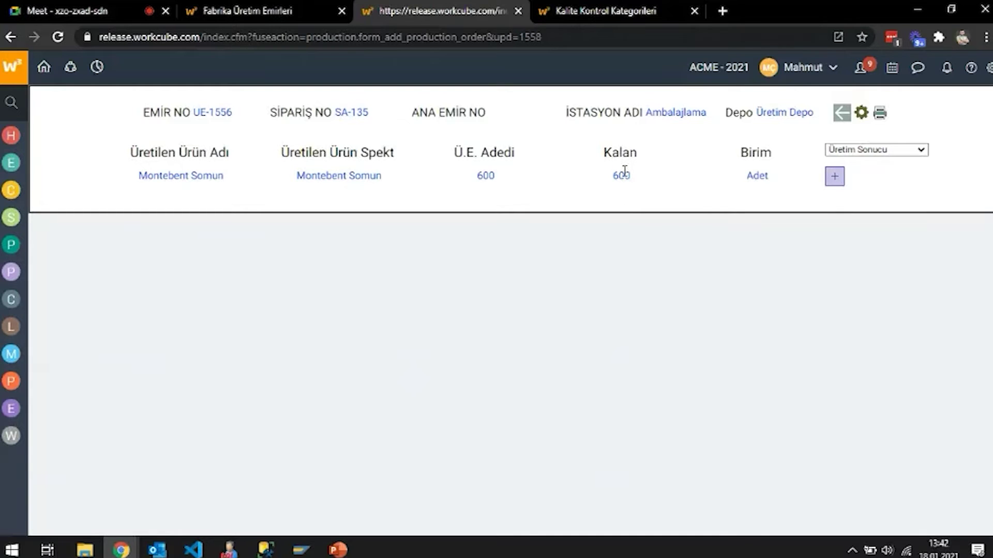
click(834, 179)
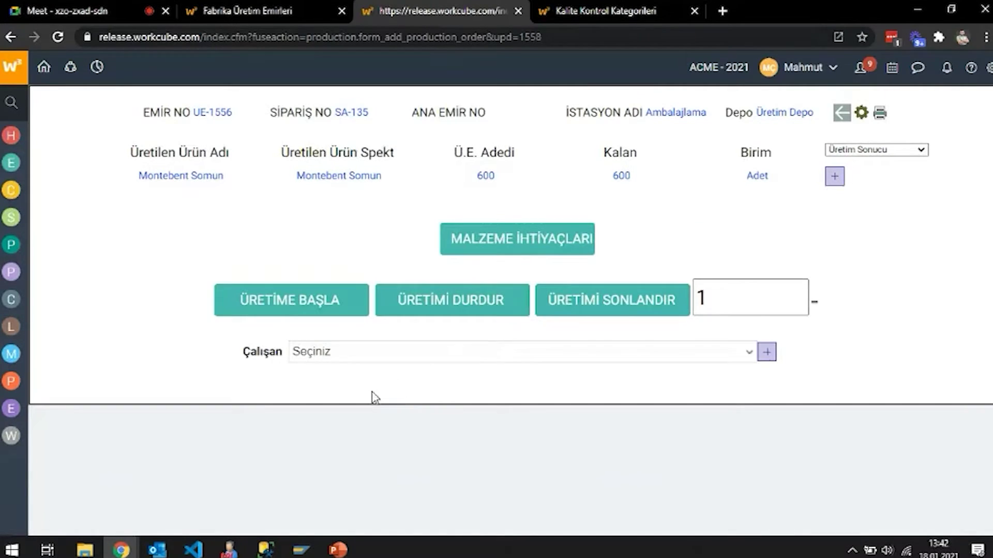
Step: Assign the last listed employee as Çalışan for the packaging production and set the quantity to 600
click(361, 353)
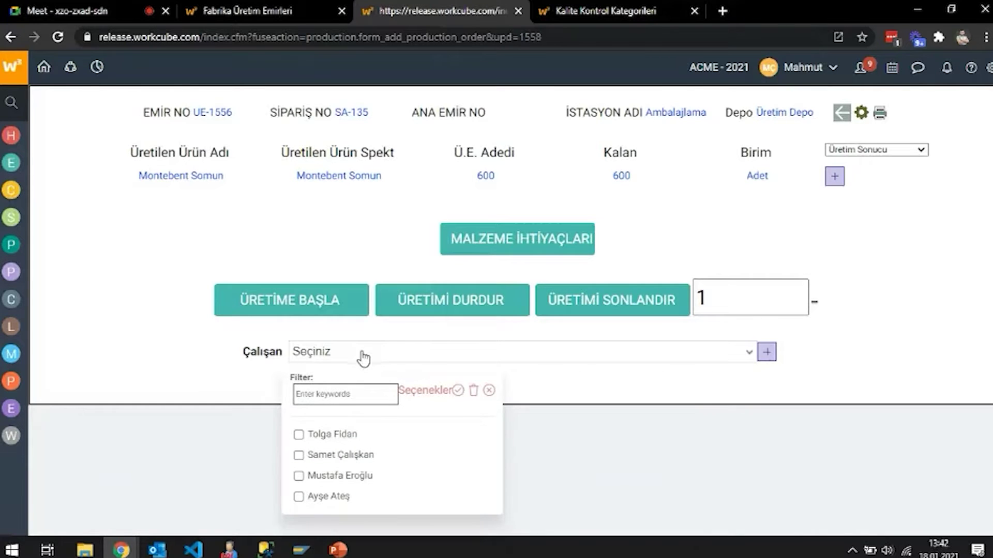
click(317, 496)
click(489, 390)
double_click(718, 300)
text(600)
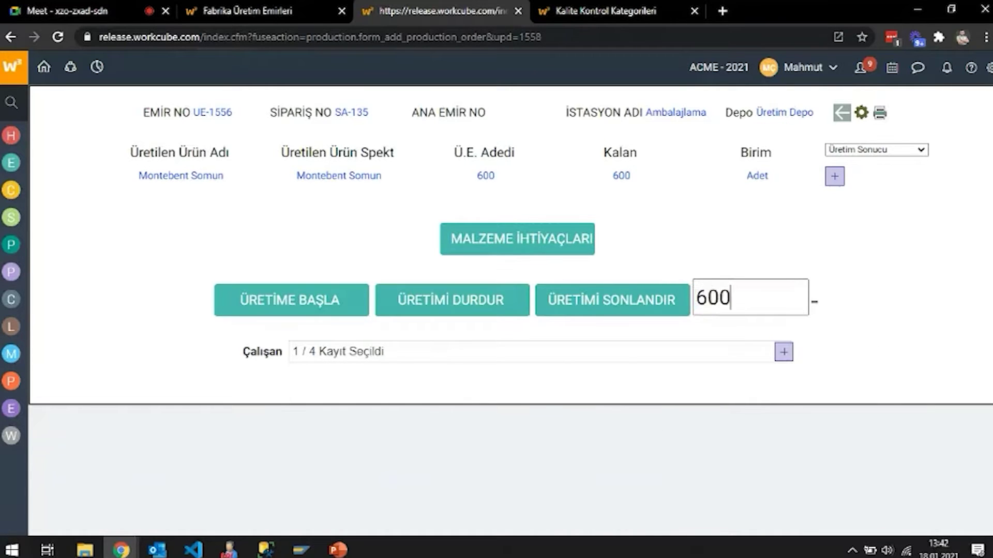
Step: Start the packaging production, finish it with Üretimi Sonlandır and acknowledge the messages
click(326, 297)
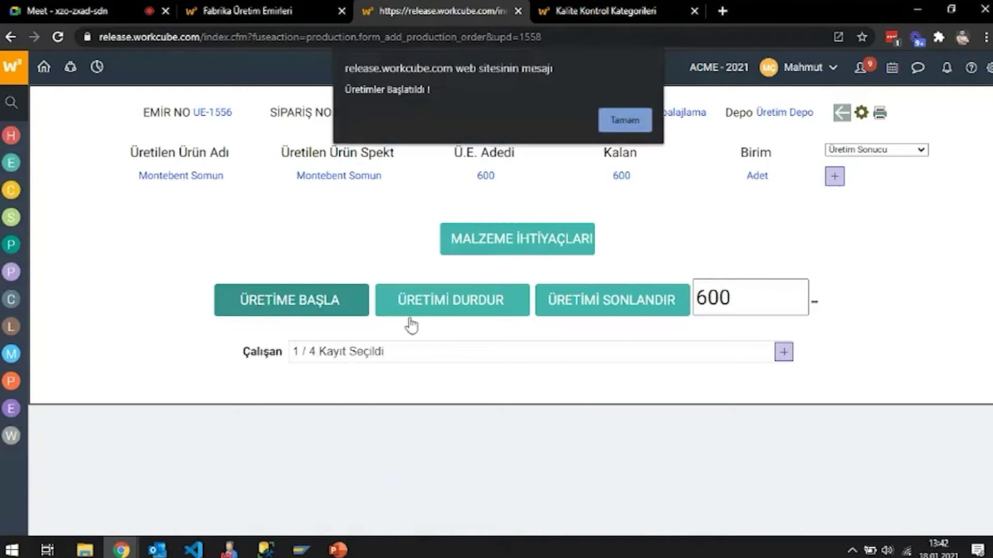
click(626, 118)
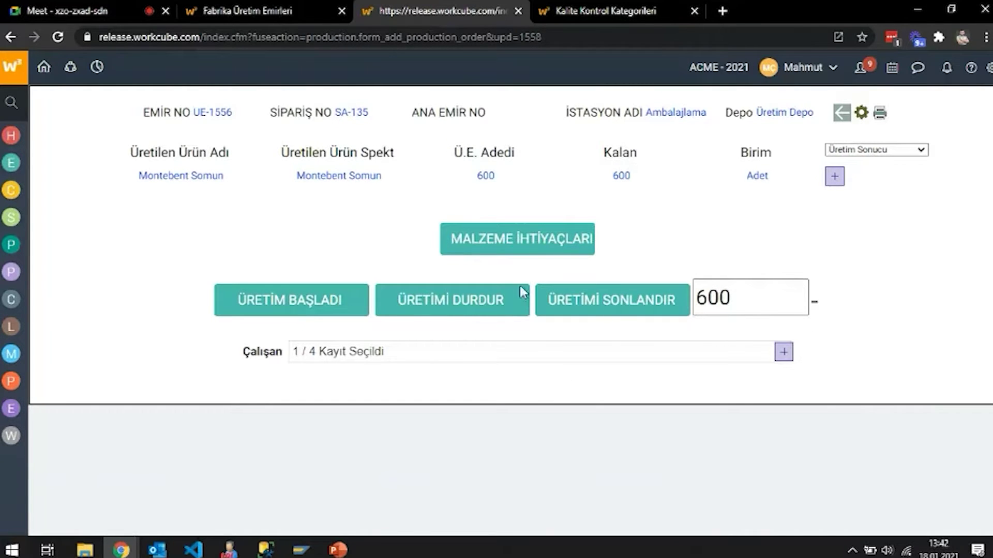
click(616, 305)
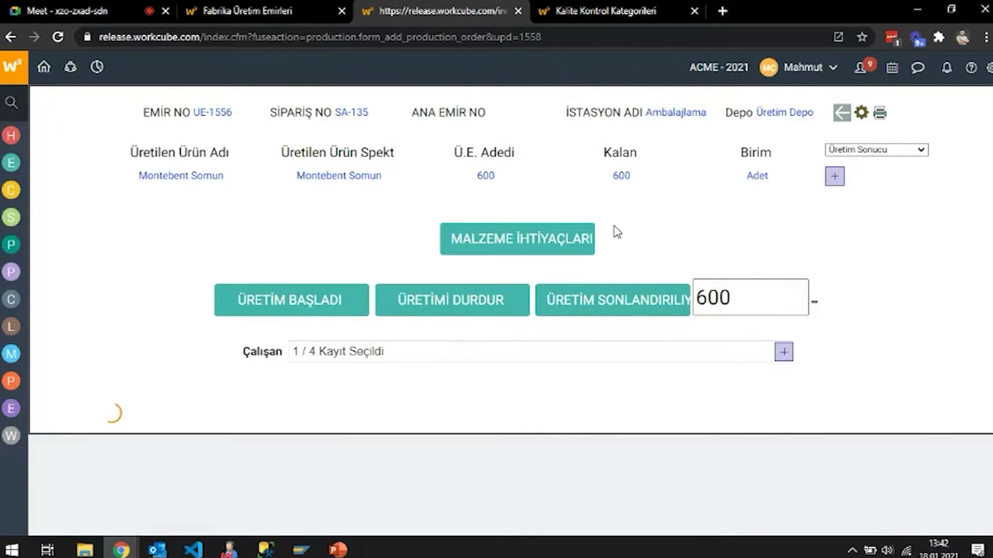
click(632, 119)
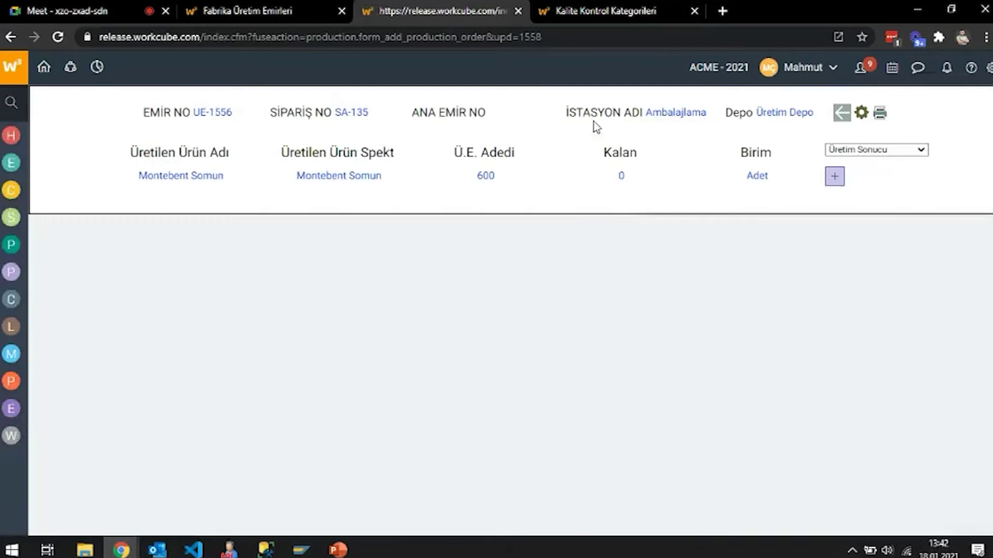
Step: Refresh the Fabrika Üretim Emirleri list, open the completed Ambalajlama order and open its result under Üretim Sonuçları
click(311, 6)
click(546, 138)
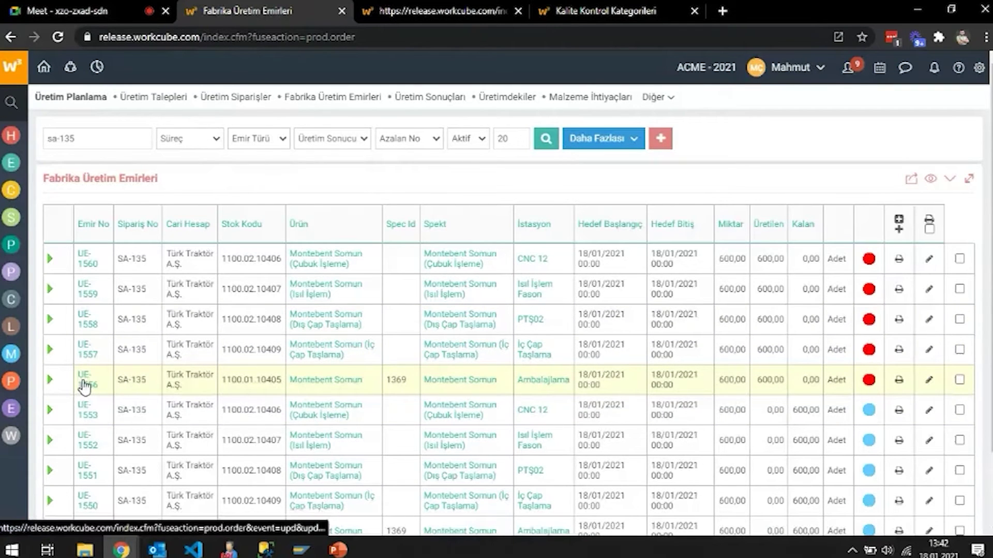
click(85, 385)
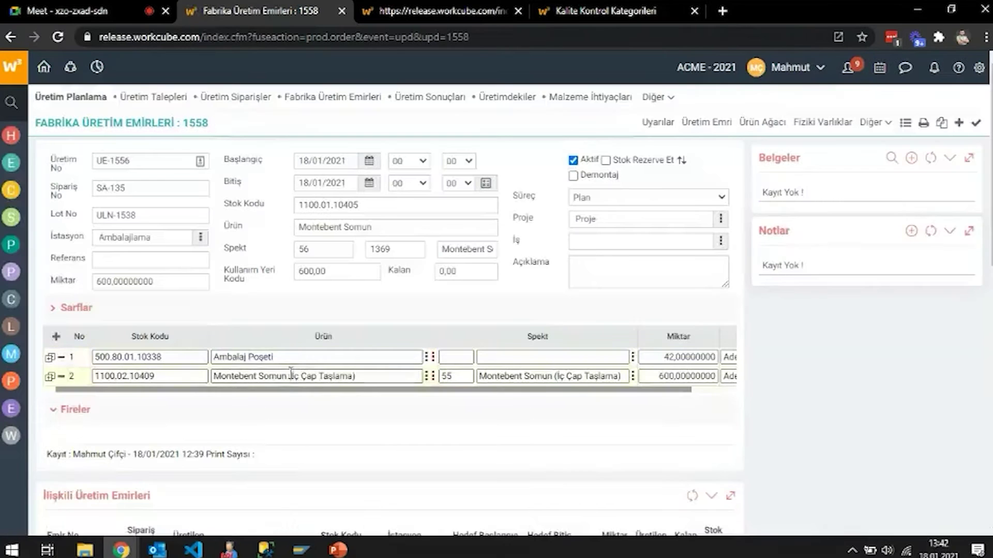
scroll(298, 372, down, 5)
scroll(305, 357, down, 7)
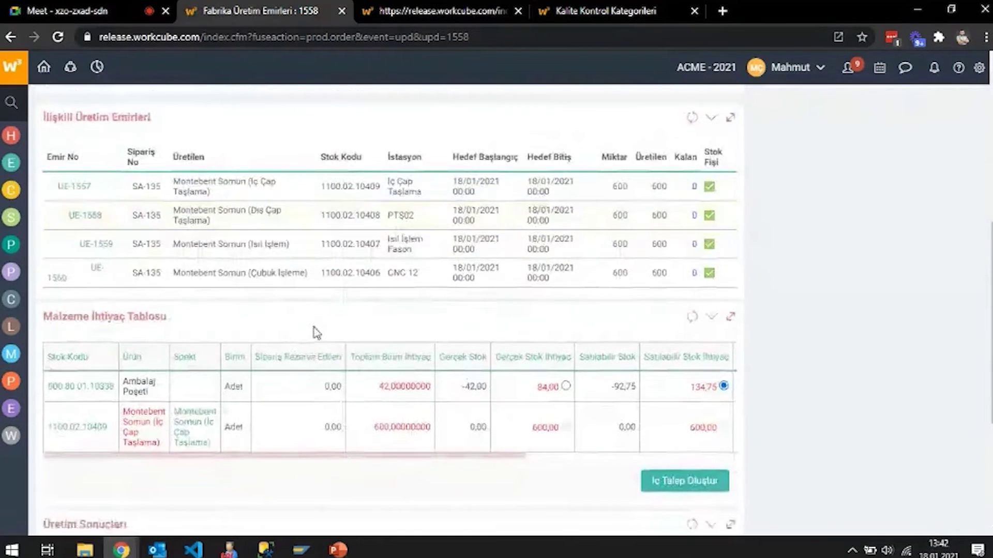
scroll(318, 326, down, 2)
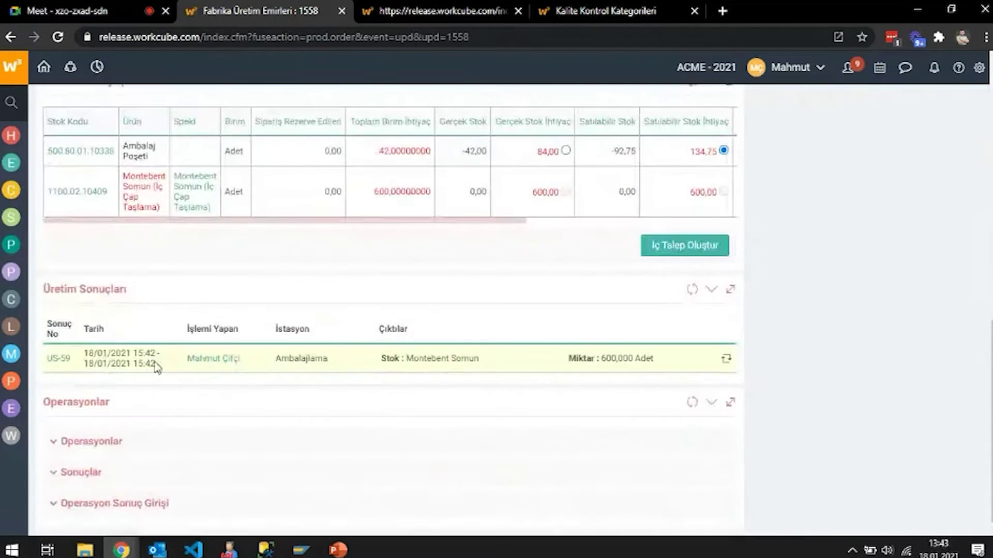
click(58, 359)
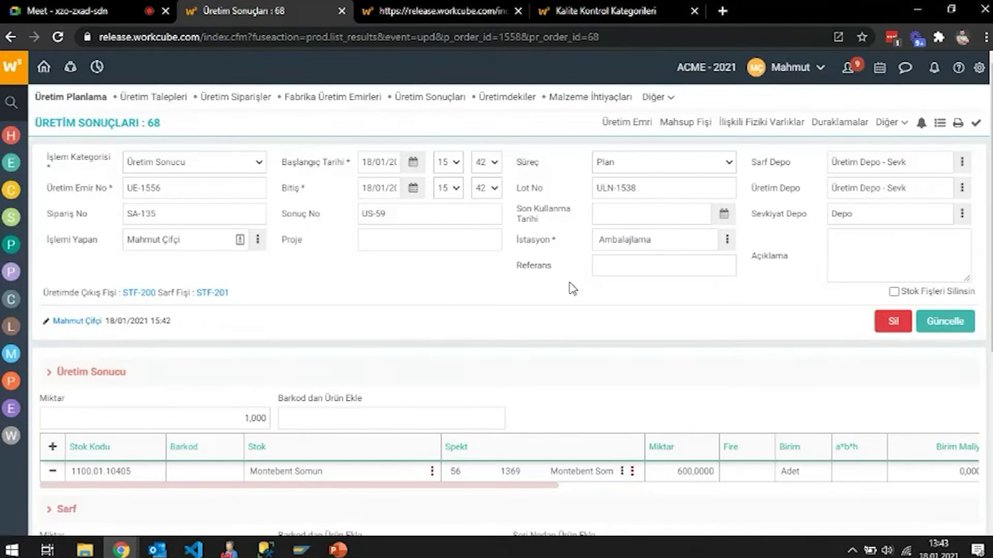
Step: Open Zaman Harcaması Ekle for the production result, view time record 32 and select myhome.popup_form_upd_timecost in its address
click(887, 124)
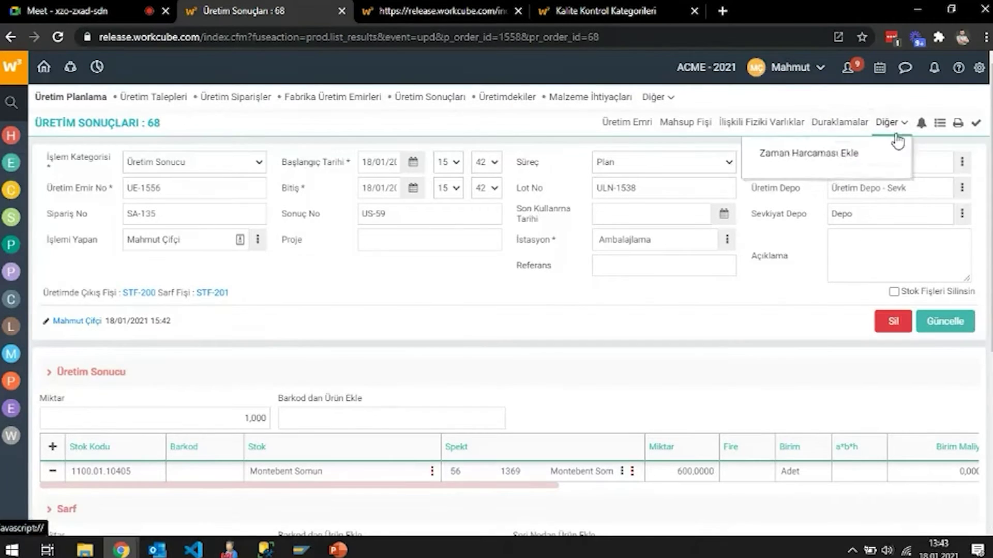
click(823, 153)
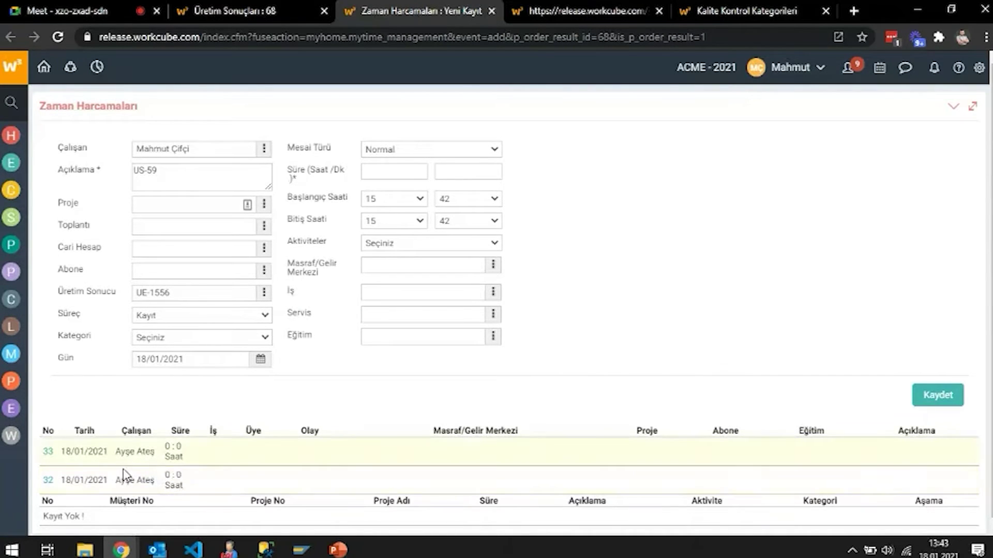
click(46, 481)
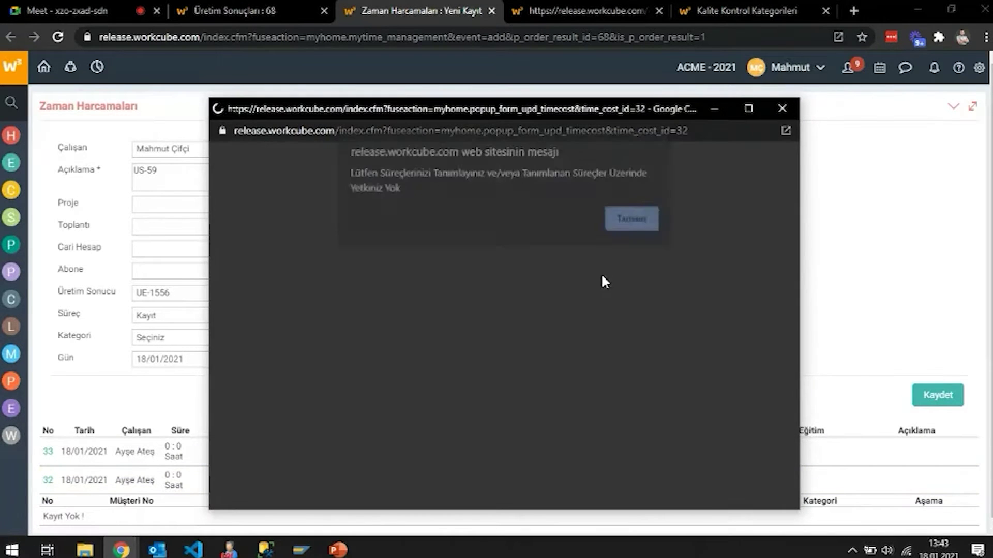
click(631, 226)
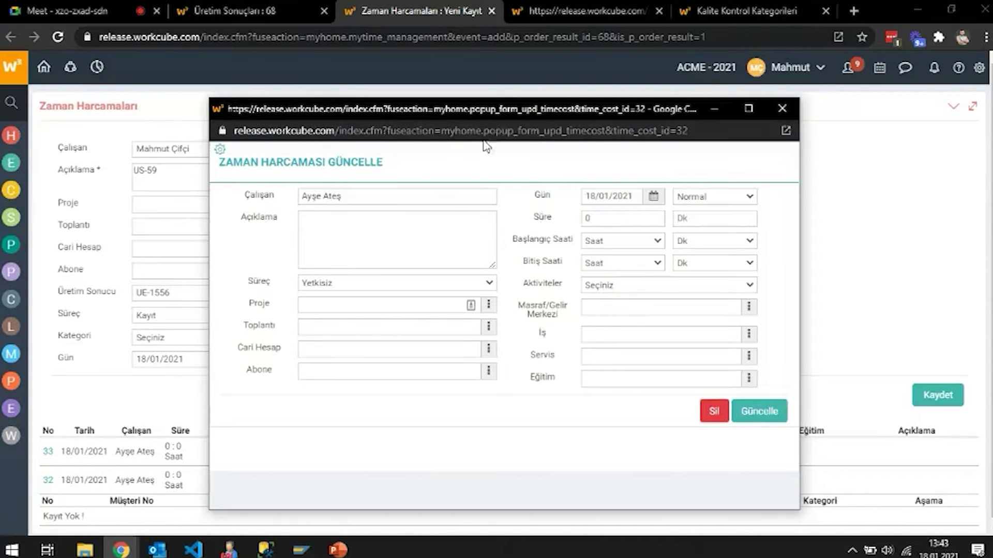
drag(605, 135, 444, 136)
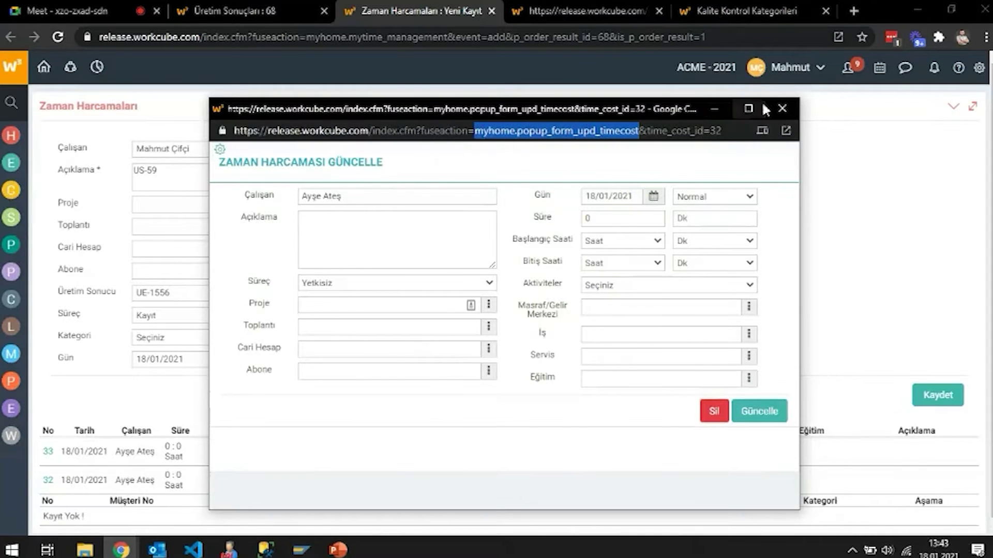
Step: Close the time record, find the Zaman Harcaması process under Süreçler by filtering for "zaman", and open its Kayıt stage
click(782, 109)
click(979, 67)
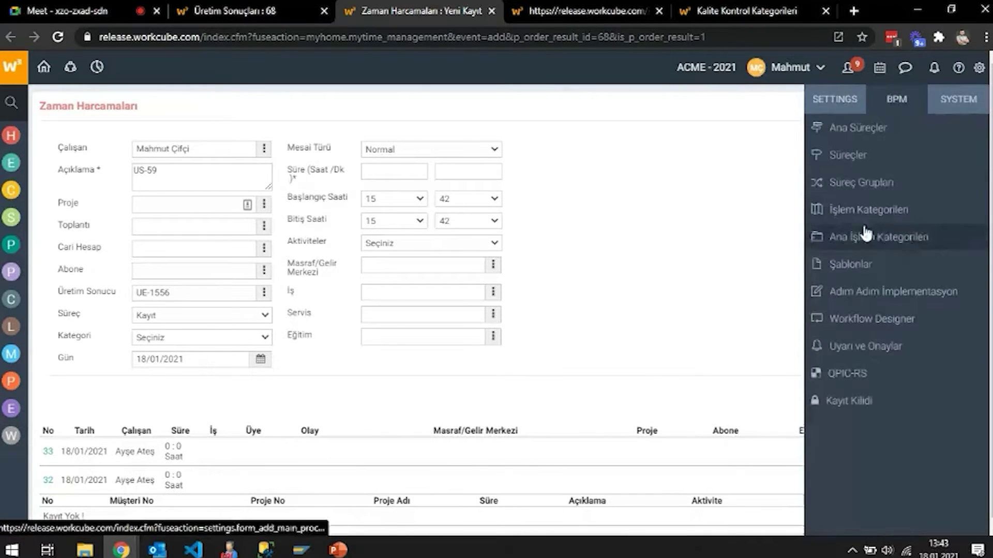
click(861, 158)
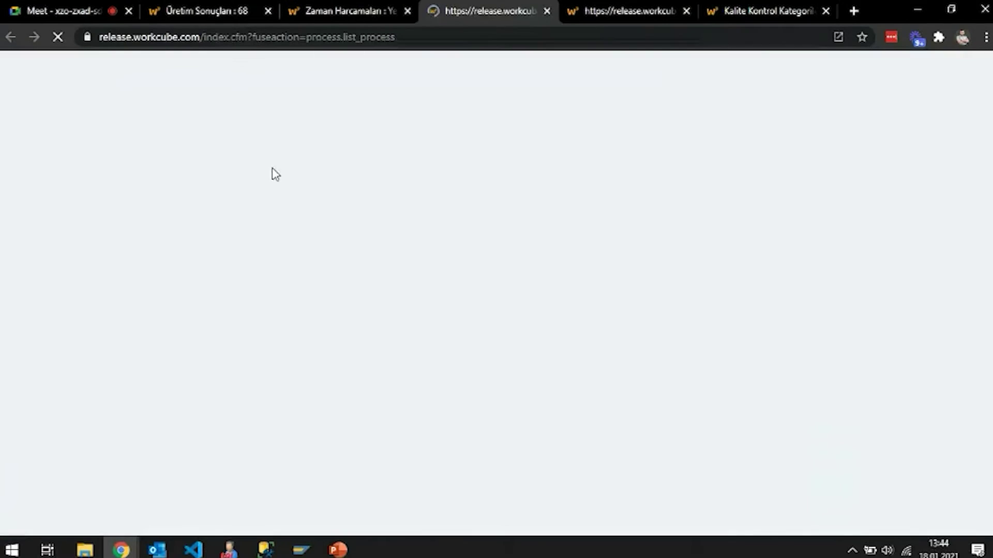
click(98, 117)
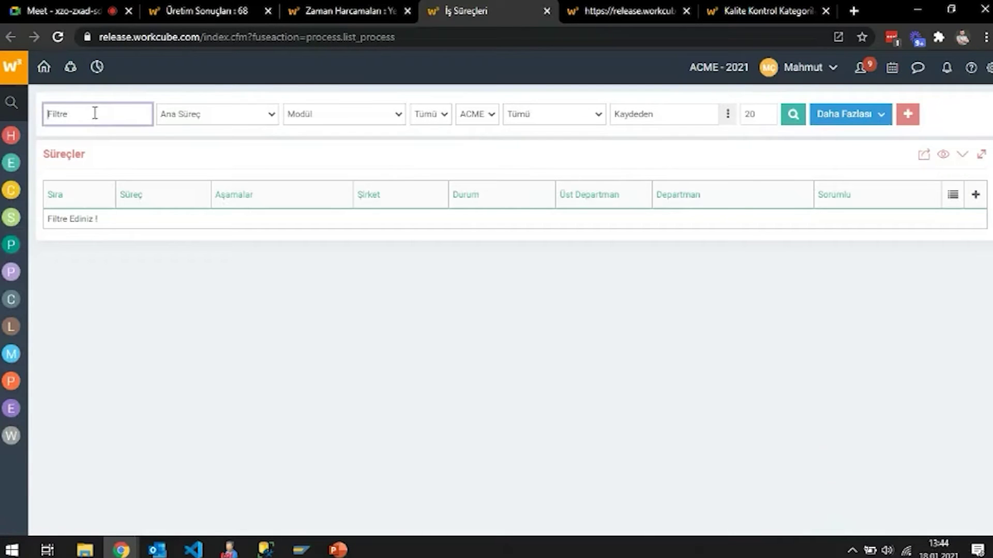
text(zaman)
key(Return)
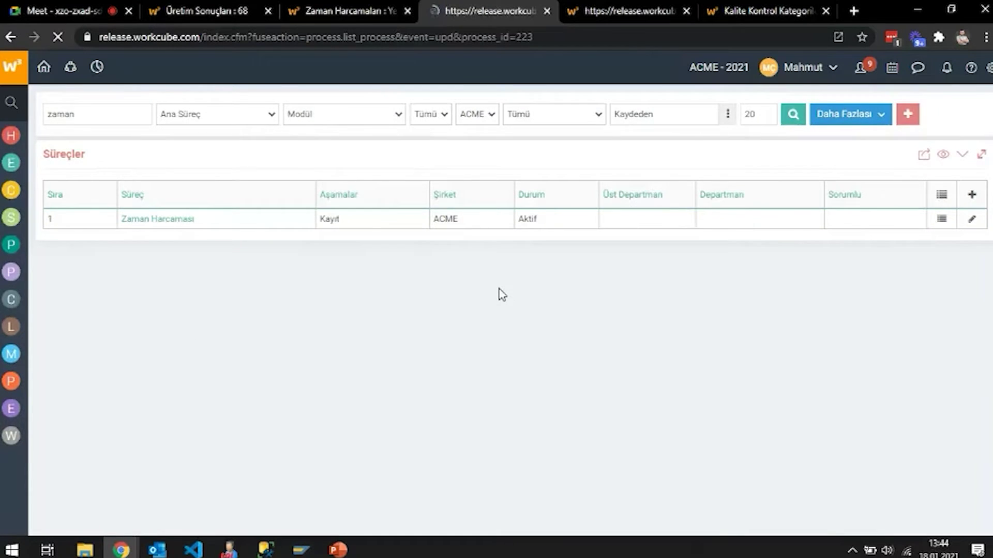
scroll(501, 295, down, 1)
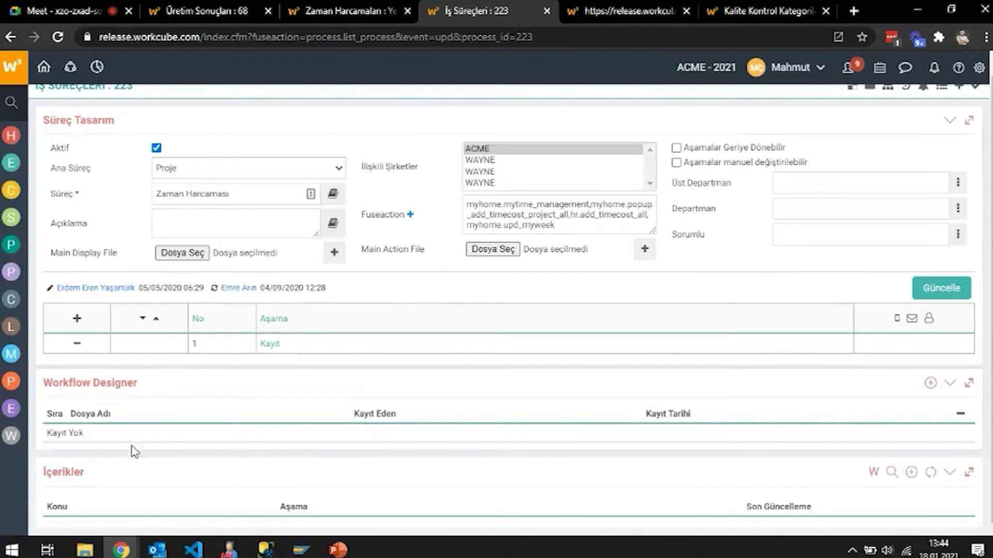
click(272, 345)
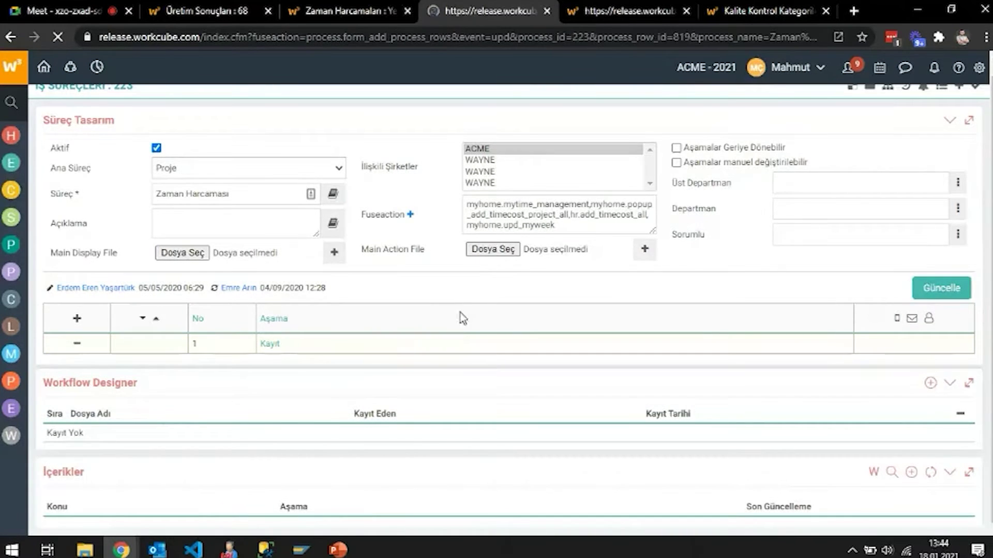
Step: Add the logged-in employee to the Maker (Yetkili Pozisyonlar) group of the Kayıt stage and save the Yetki Grubu
scroll(435, 338, down, 8)
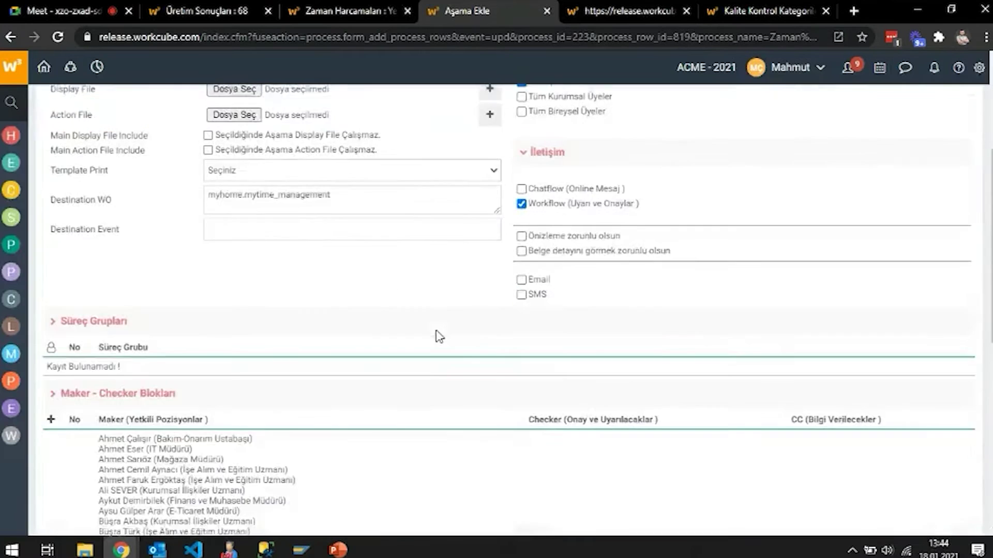
scroll(399, 311, down, 2)
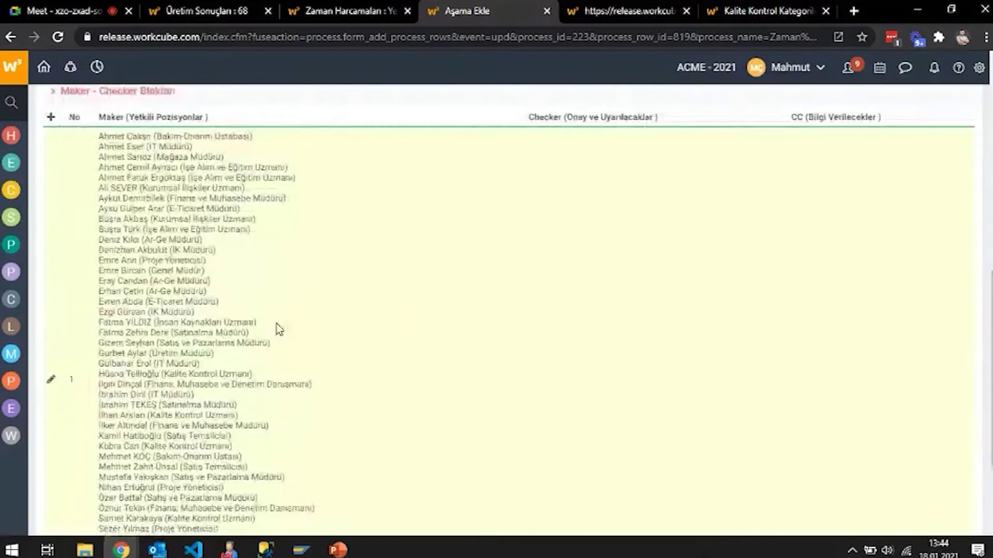
scroll(129, 336, up, 4)
scroll(65, 362, down, 4)
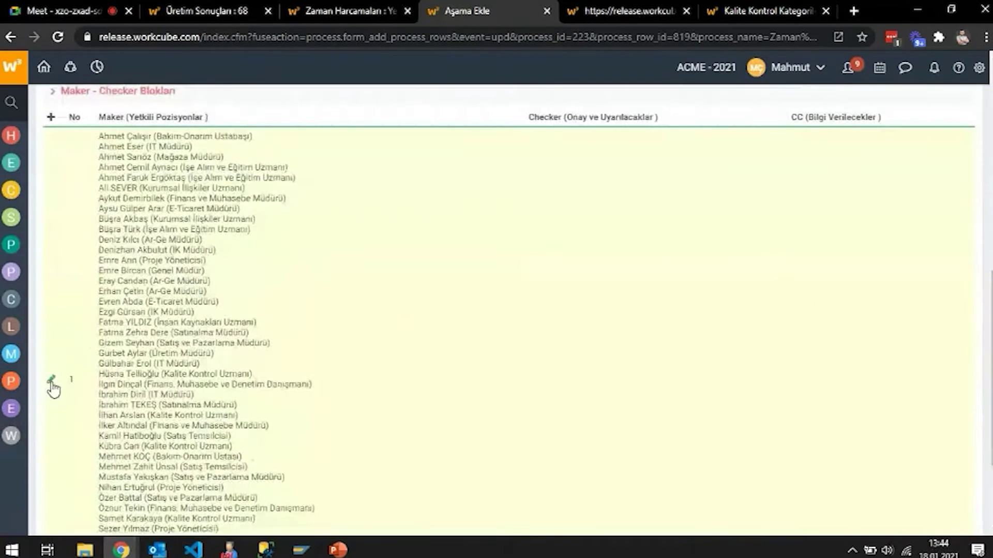
click(51, 381)
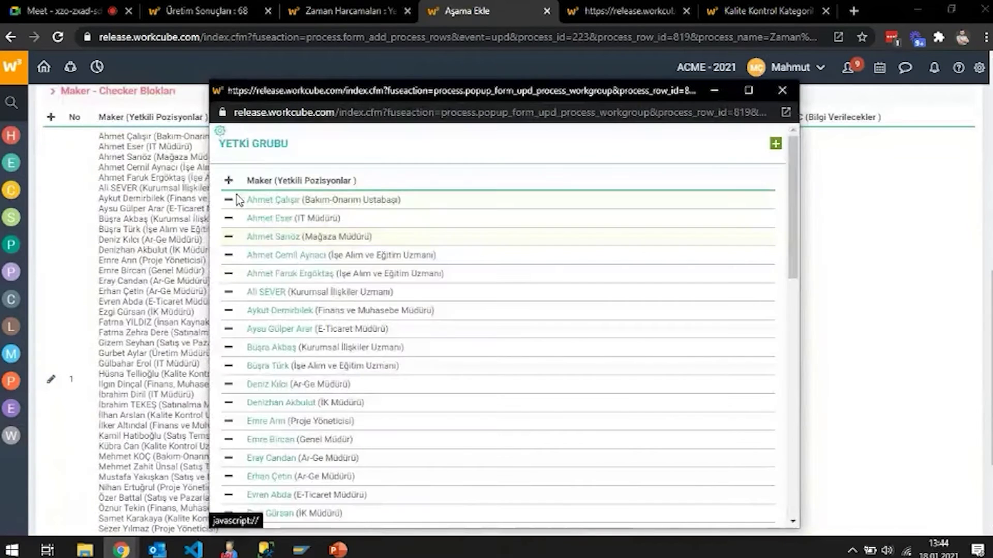
click(228, 180)
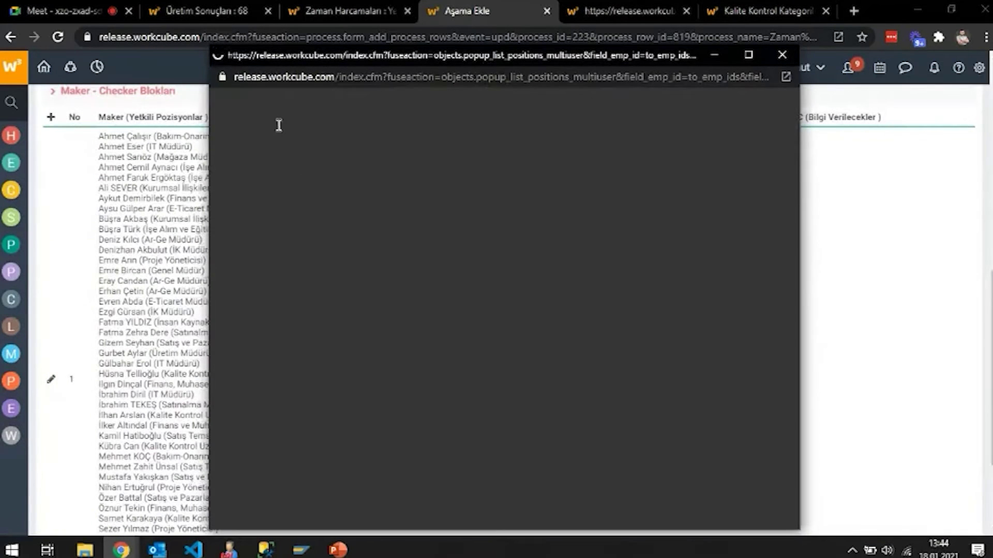
key(Return)
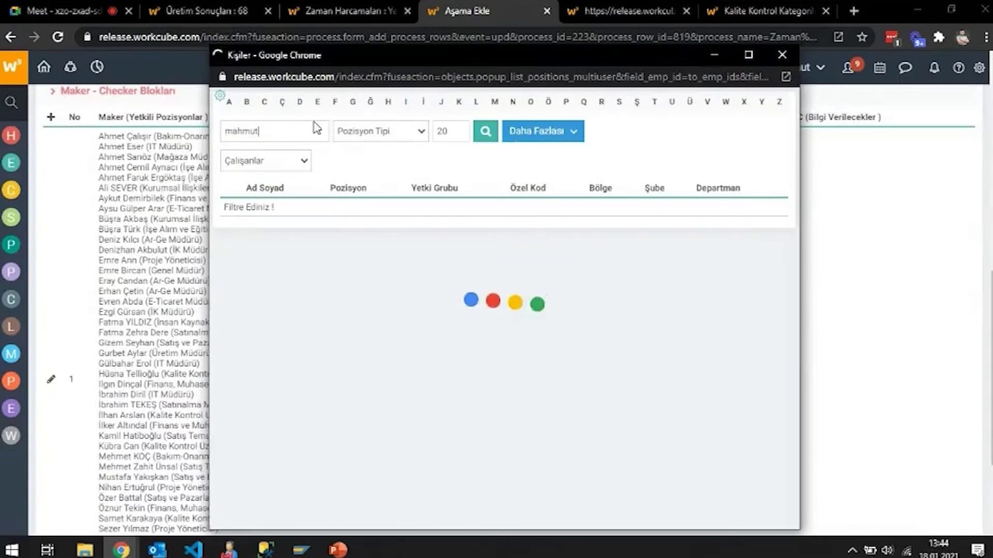
click(232, 213)
click(744, 248)
scroll(654, 332, down, 15)
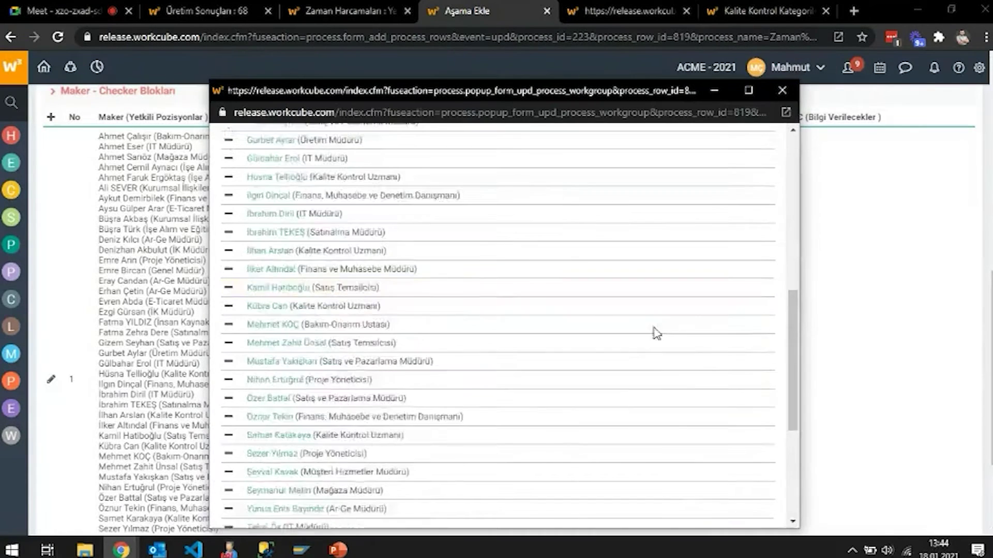
click(750, 509)
key(Return)
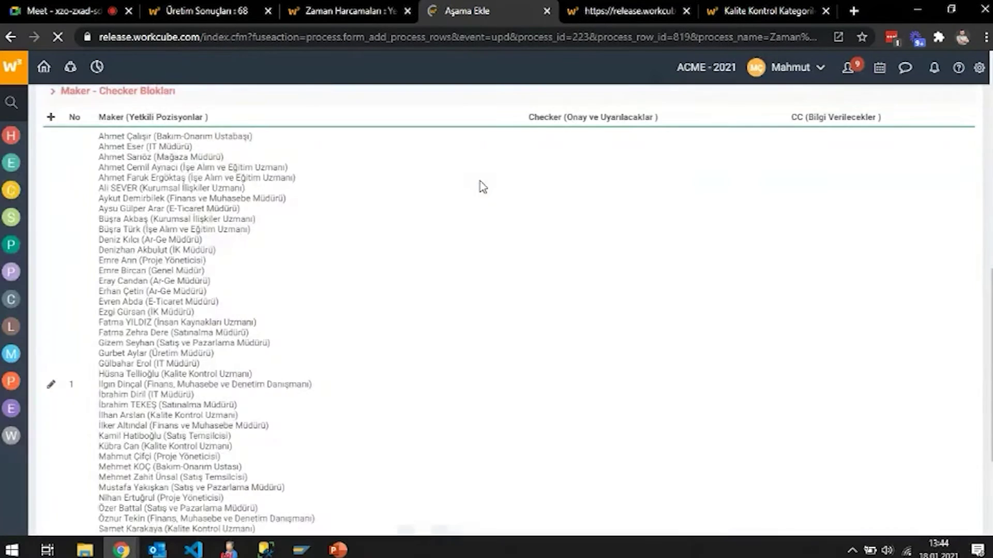
Step: Return to the production result's Zaman Harcamaları page, check whether time record 32 opens with process authorization, and close it
click(337, 9)
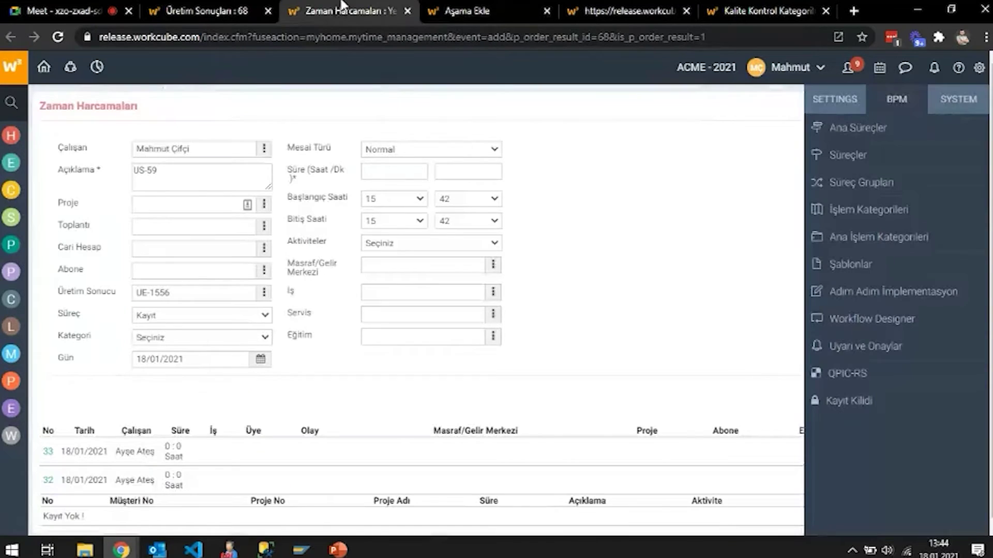
mouse_move(122, 552)
click(104, 492)
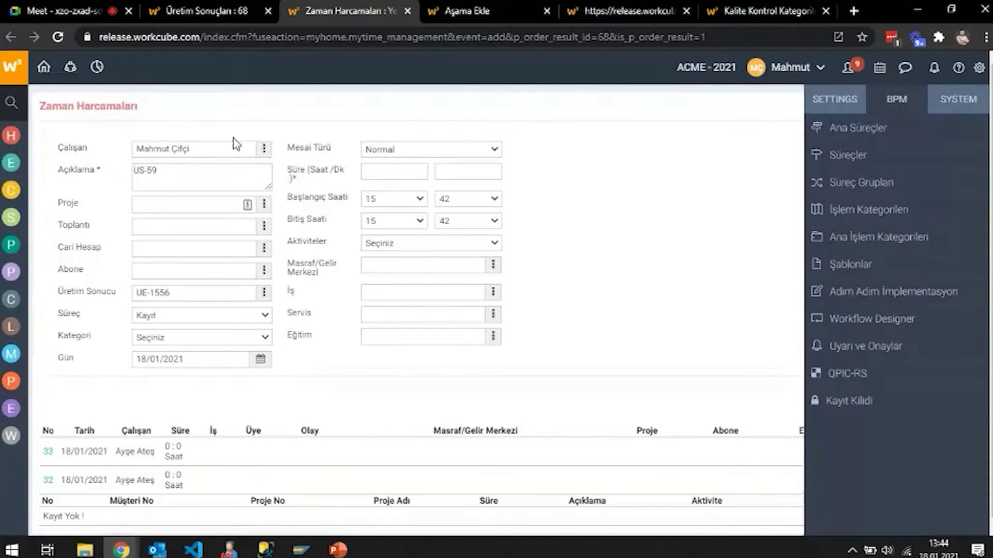
click(234, 8)
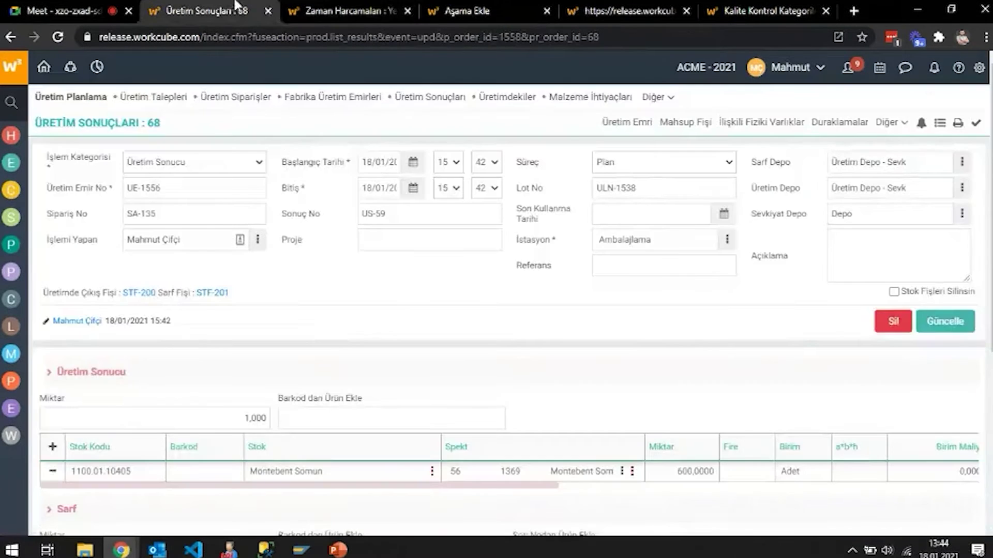
click(356, 7)
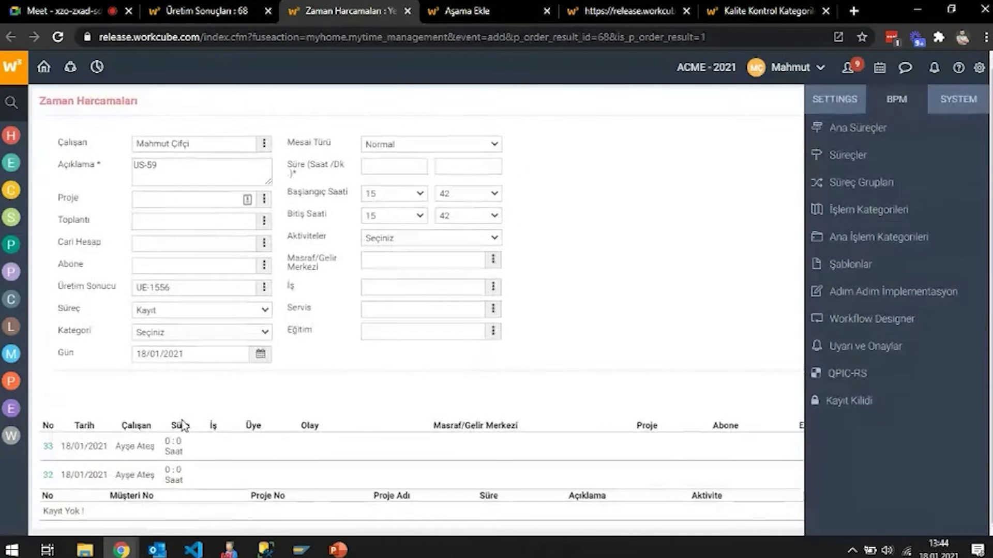
click(48, 477)
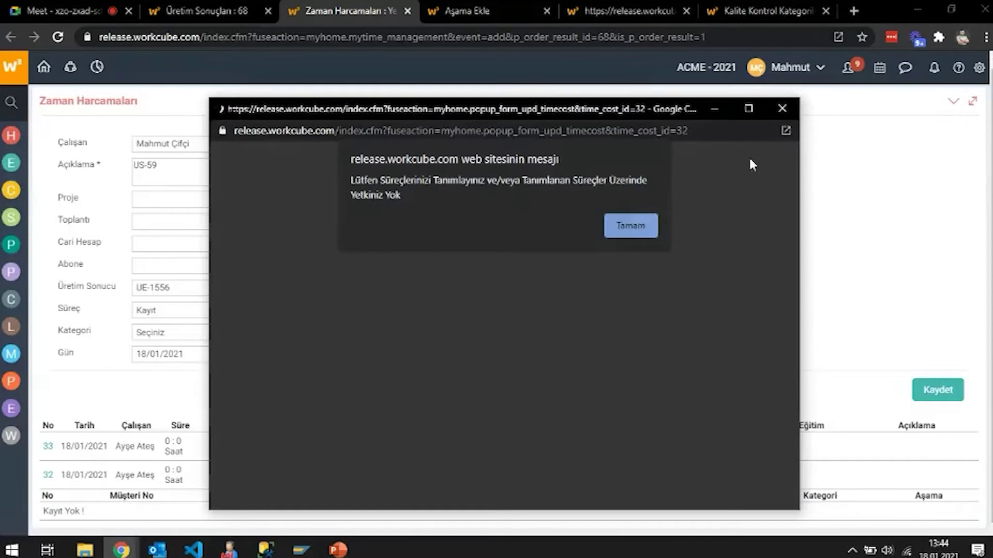
click(782, 110)
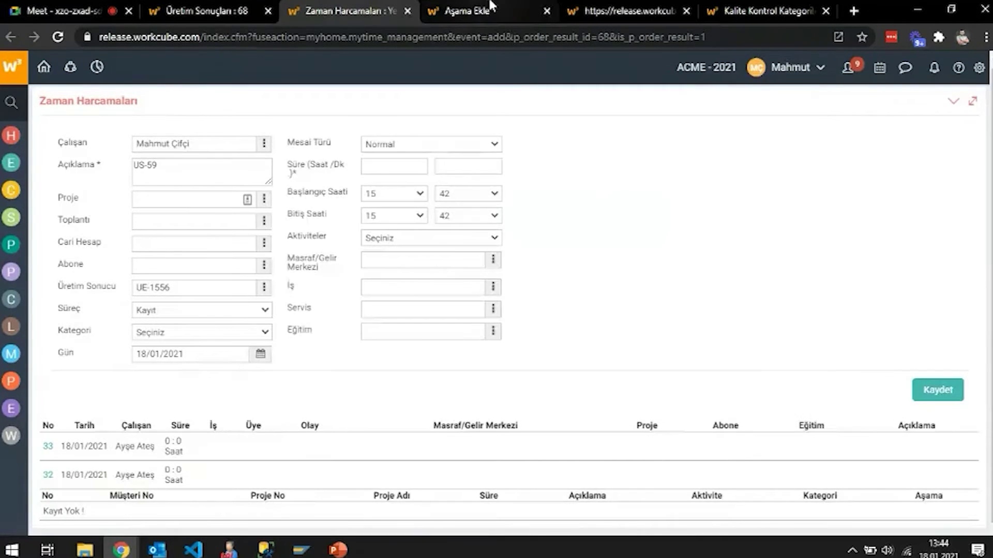
Step: Append myhome.popup_form_upd_timecost to the Fuseaction list of the Zaman Harcaması process and save it with Güncelle
click(481, 11)
click(943, 102)
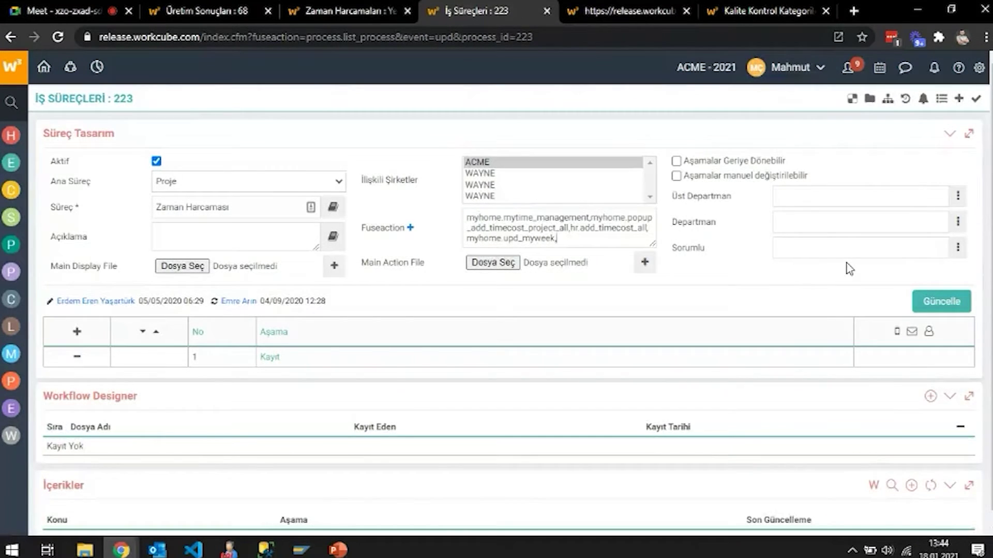
text(myhome.popup_form_upd_timecost)
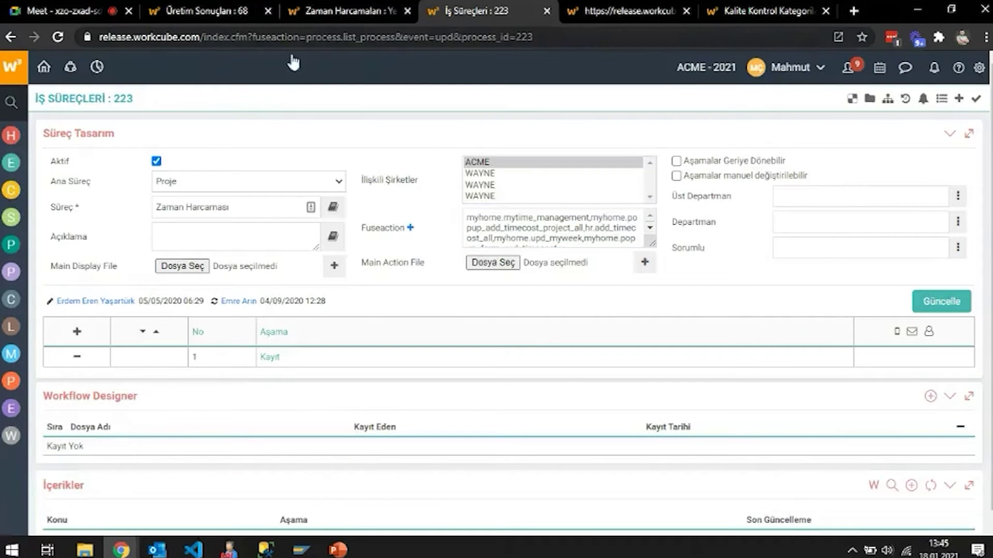
click(299, 12)
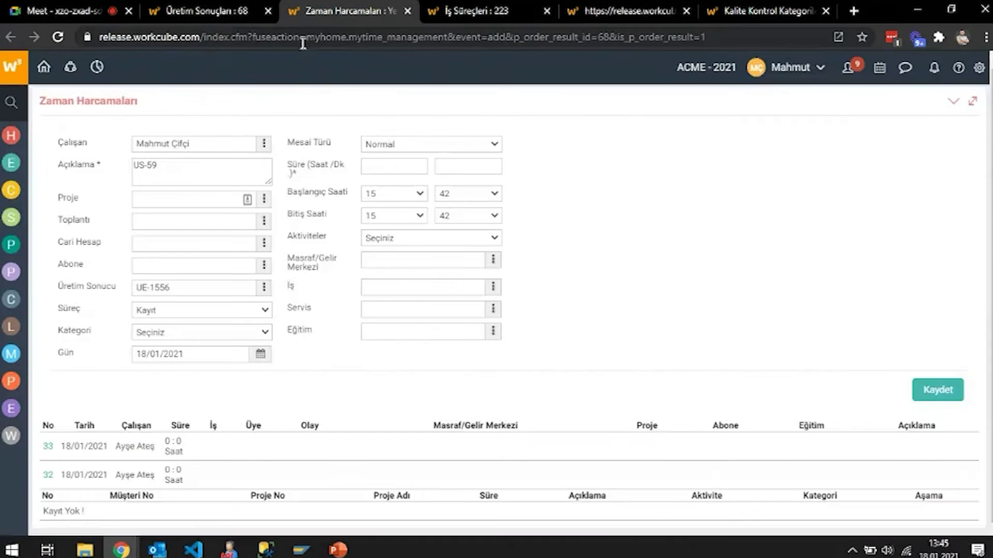
drag(304, 39, 451, 31)
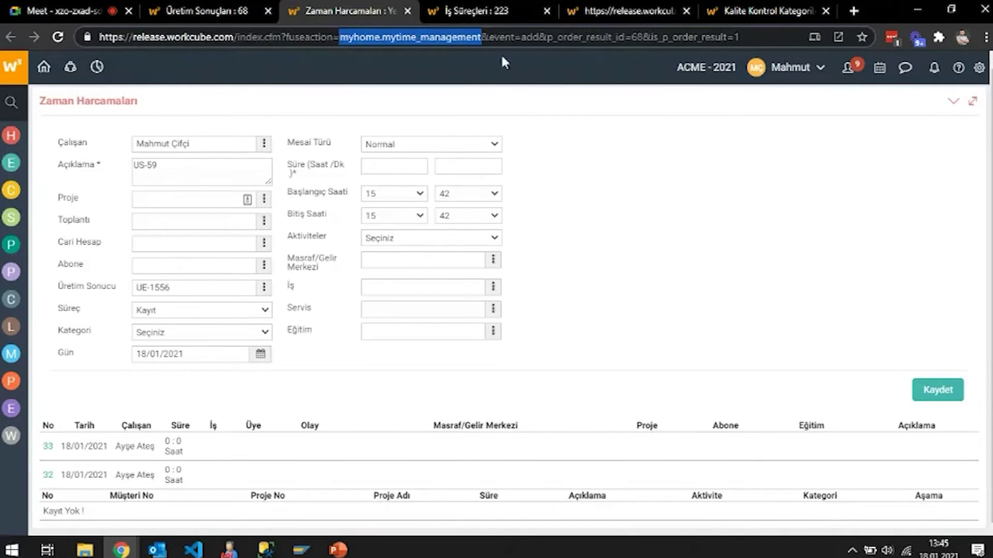
click(637, 5)
click(541, 8)
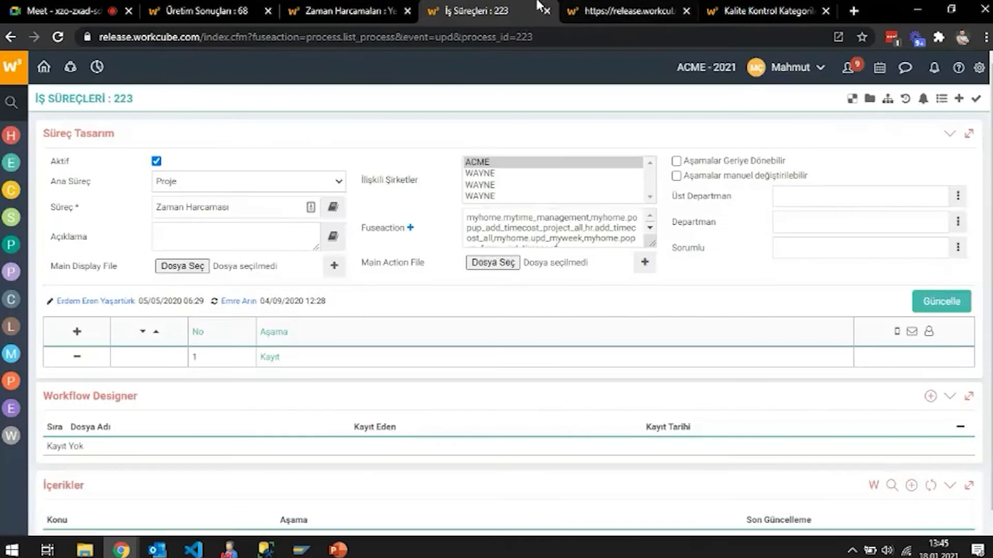
click(583, 234)
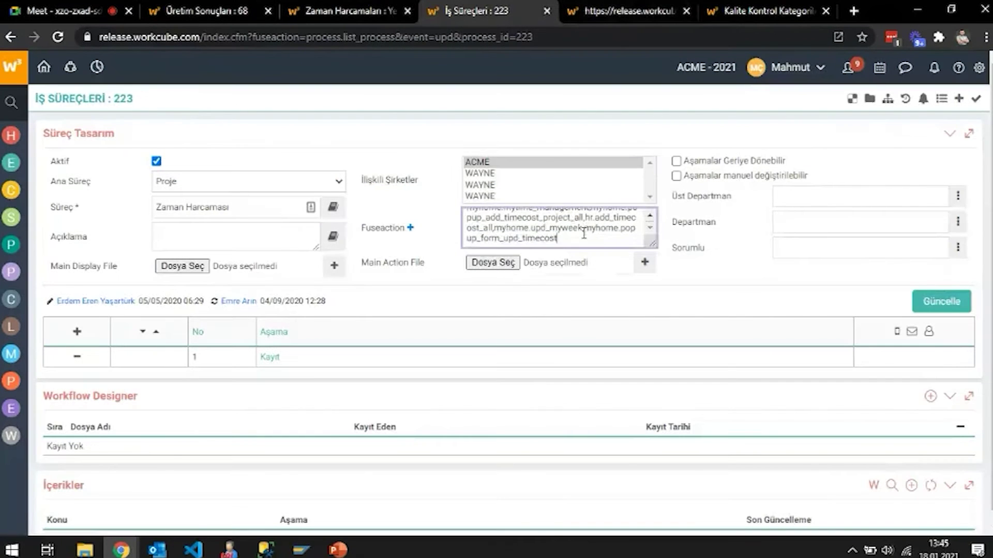
click(931, 302)
click(584, 125)
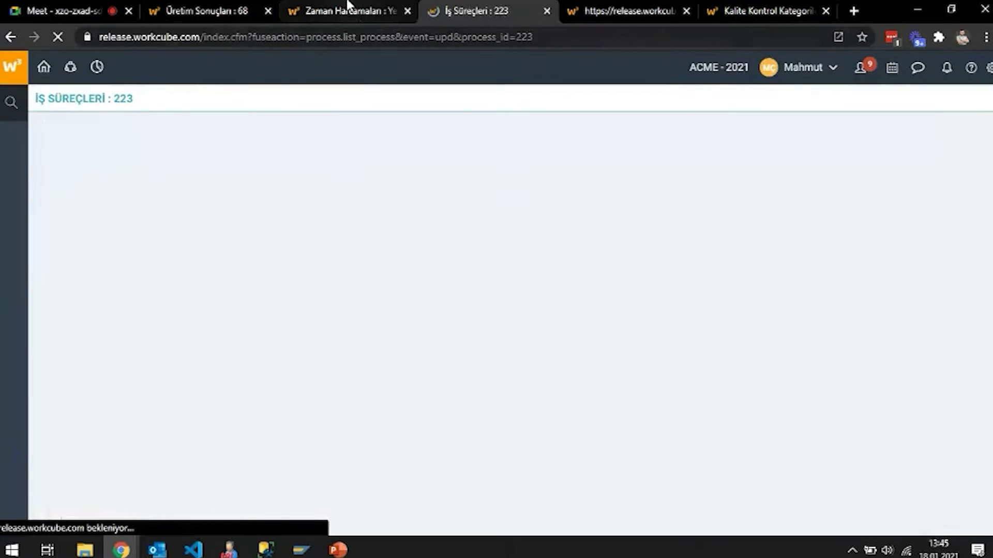
Step: Set the Süre of time record 32 to 2 with Süreç Kayıt, update it, and reopen the record to check it
click(310, 11)
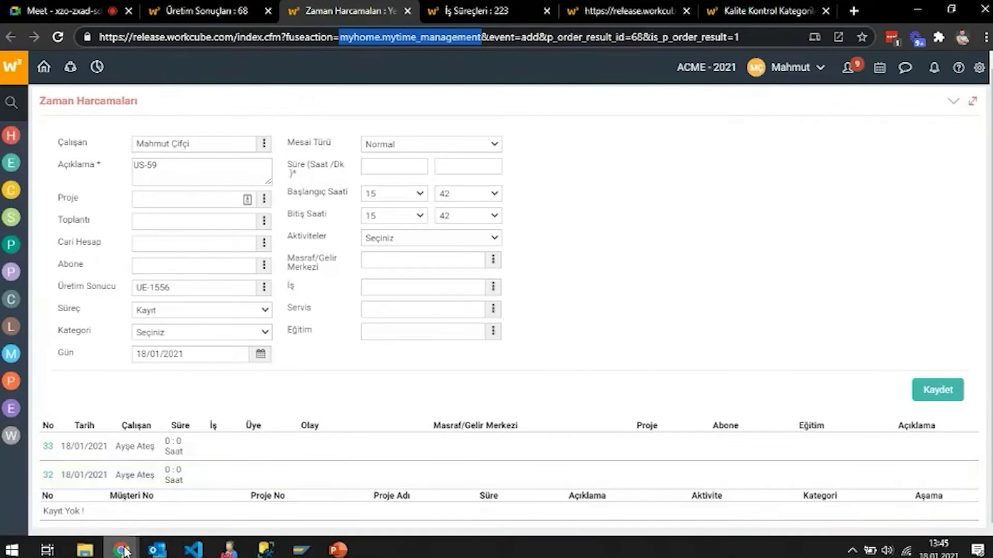
click(114, 369)
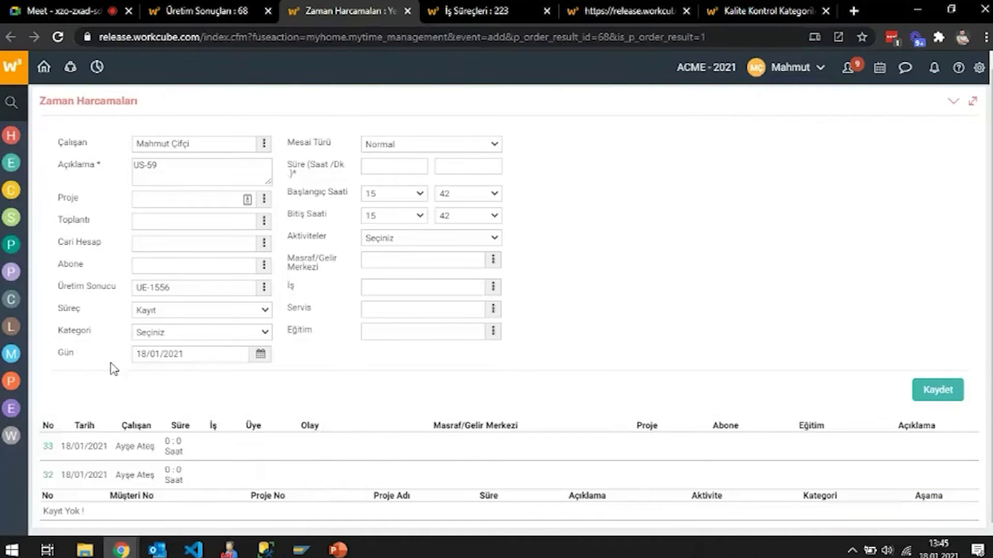
click(48, 476)
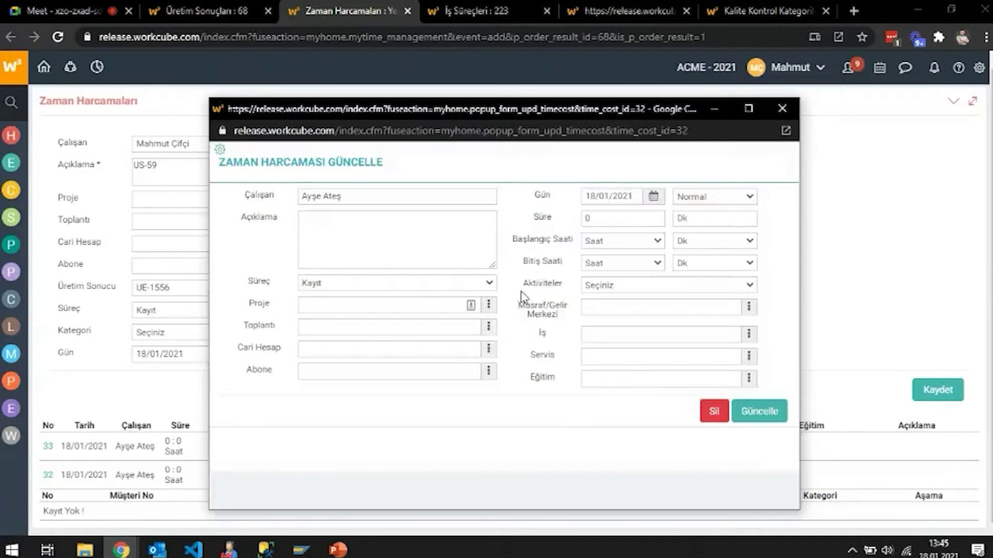
click(417, 284)
click(418, 288)
click(777, 413)
key(Return)
drag(610, 110, 560, 106)
click(731, 104)
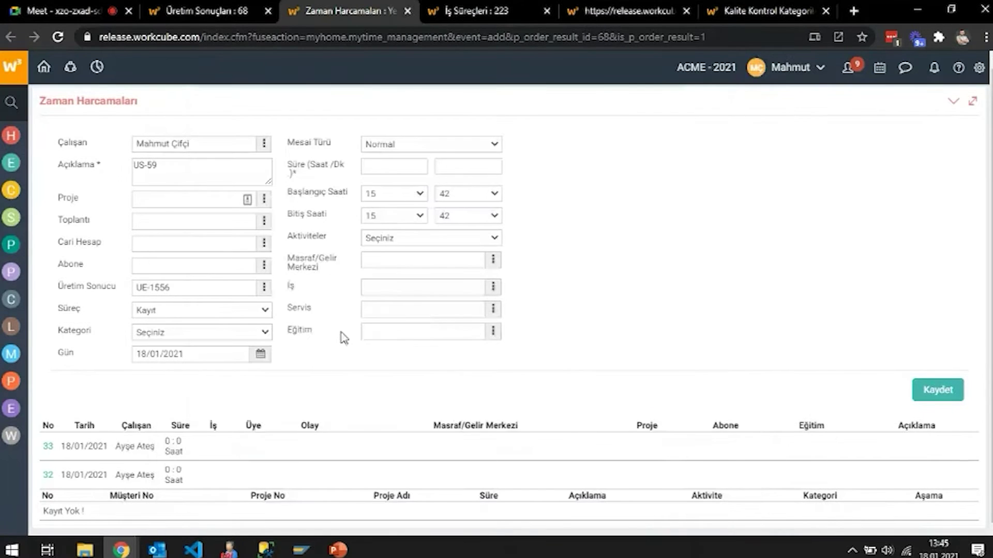
click(47, 475)
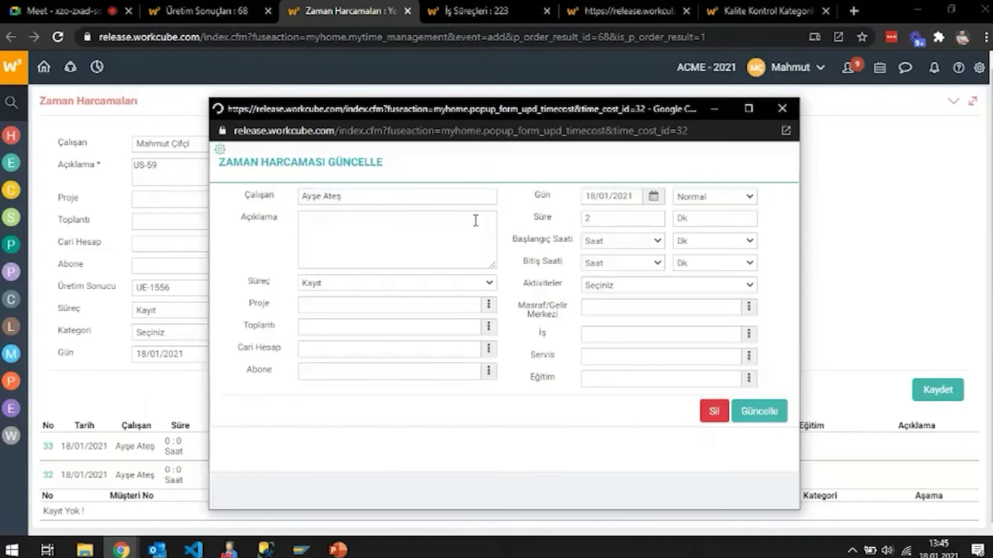
click(782, 109)
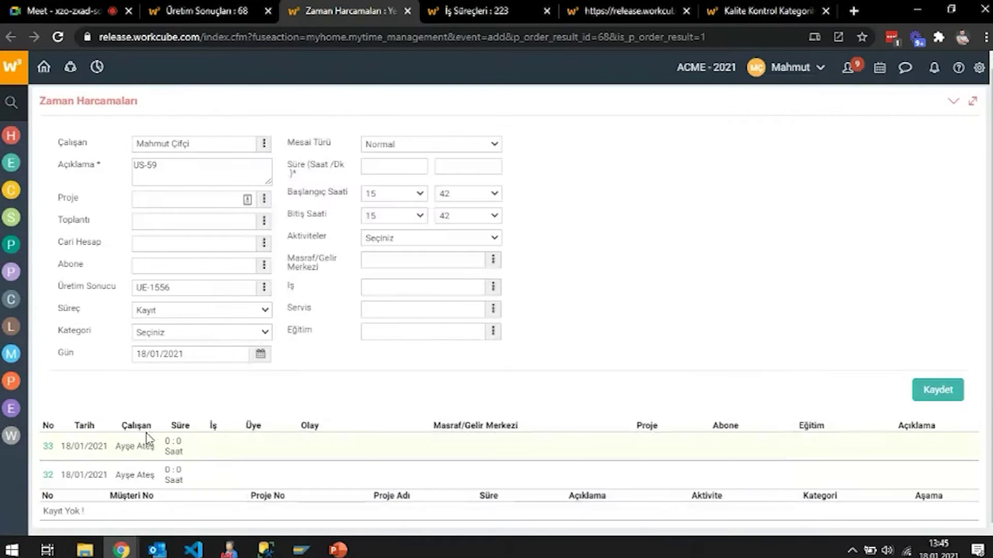
Step: Open time record 33, edit its Süre, save with Güncelle and close the record
click(48, 446)
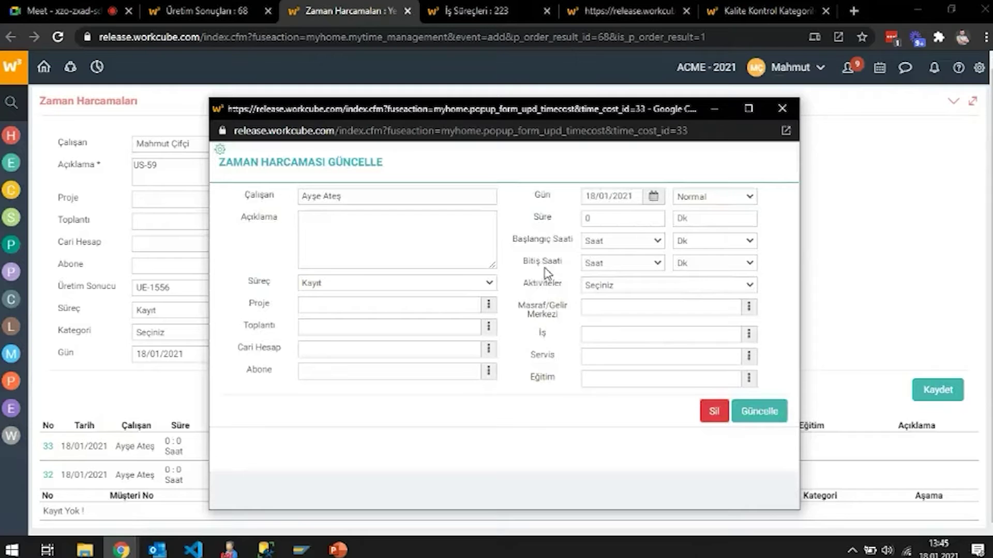
click(644, 221)
click(760, 411)
click(570, 212)
click(783, 109)
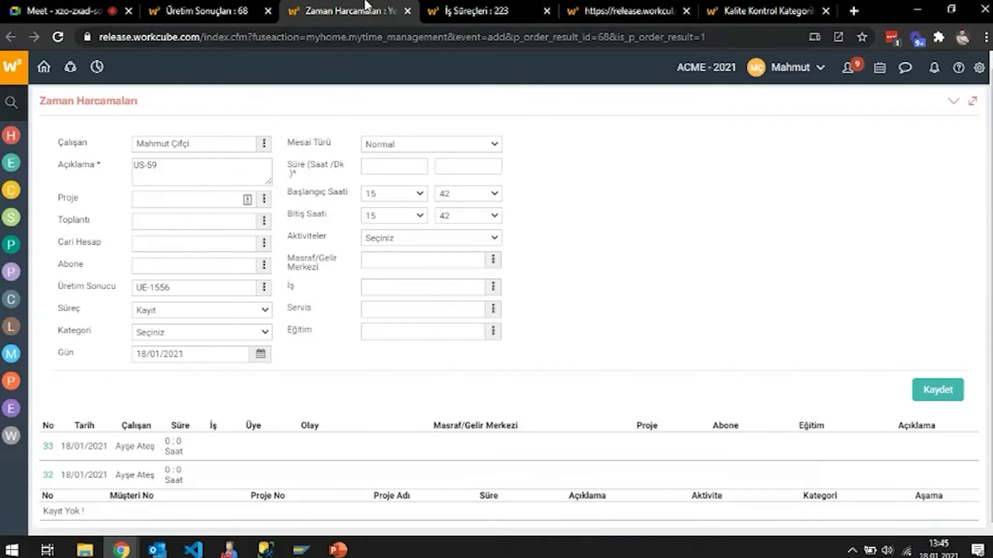
Step: Close the Zaman Harcamaları, İş Süreçleri, production order and Kalite Kontrol Kategorileri pages, keeping only the production result page open
click(407, 10)
click(207, 11)
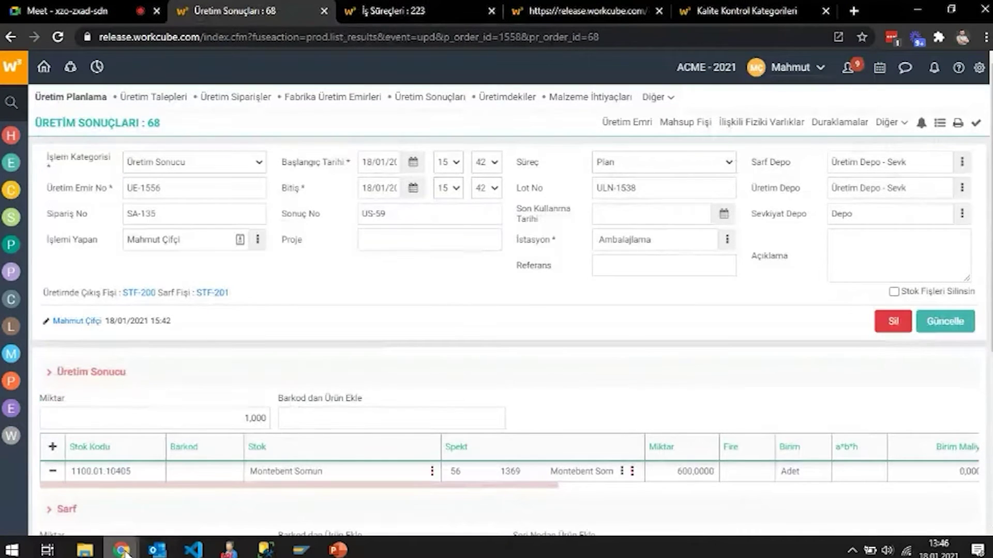
mouse_move(124, 552)
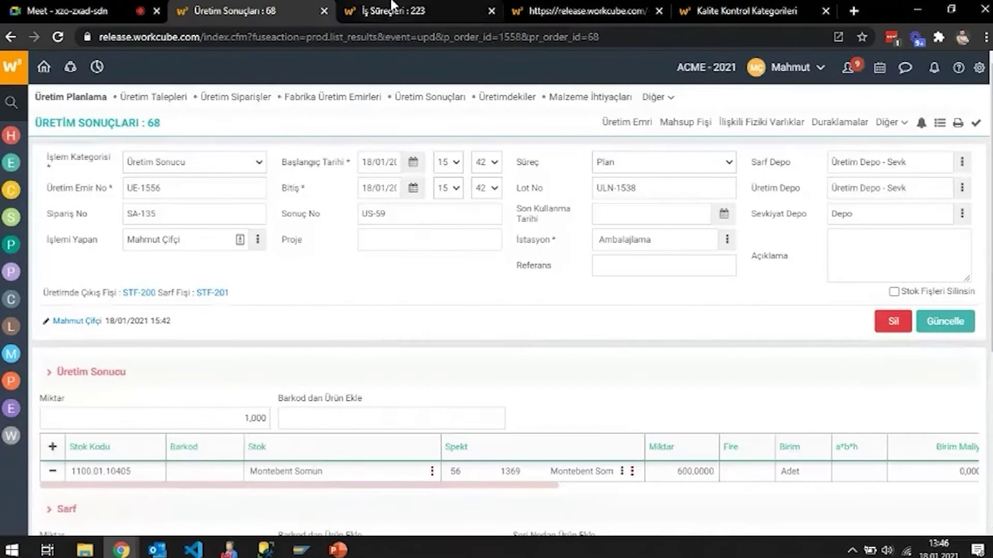
click(448, 10)
click(491, 10)
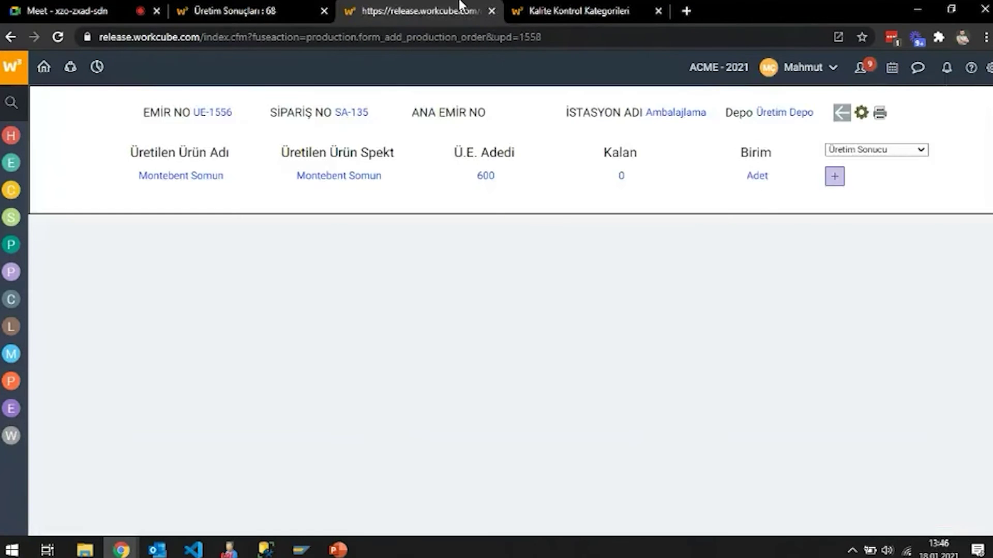
click(576, 8)
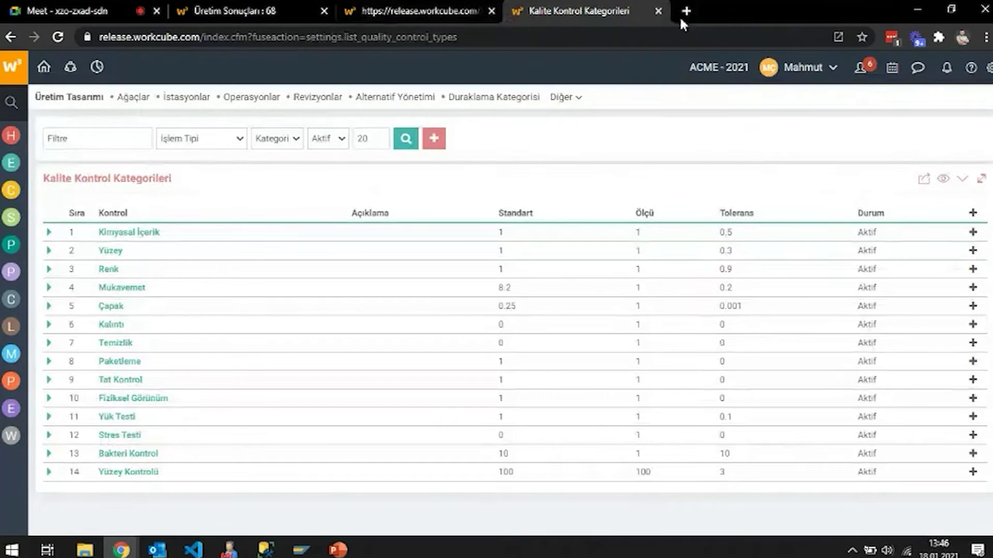
click(658, 11)
click(518, 11)
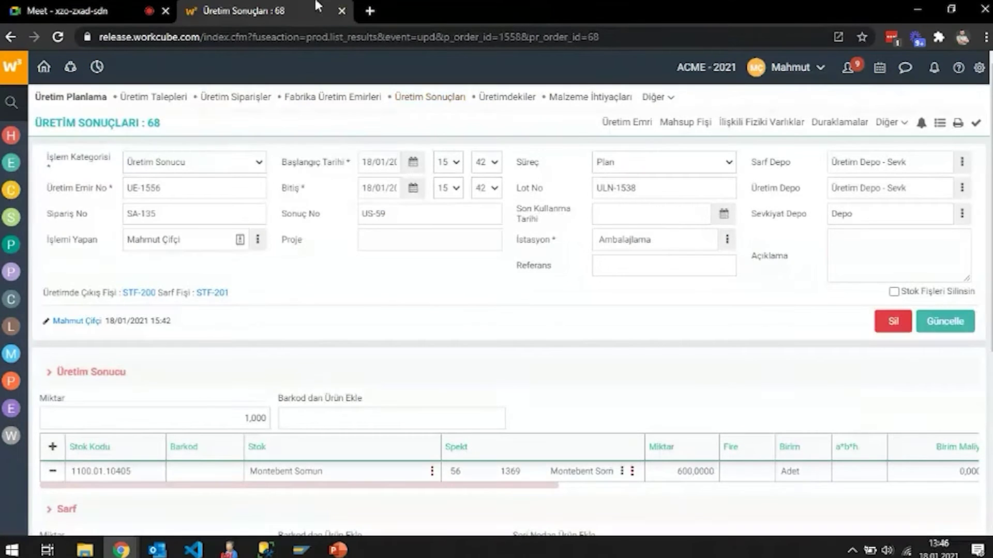
Step: Switch to the PowerPoint presentation, review the Konik Pinyon Yağ Keçesi Halkası workflow slide, and return to the production result
click(367, 242)
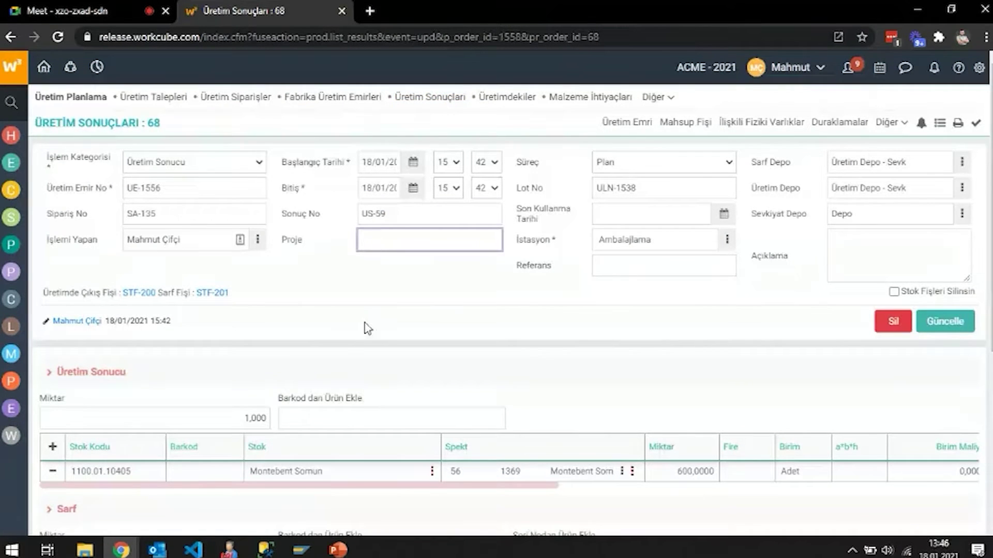
mouse_move(337, 550)
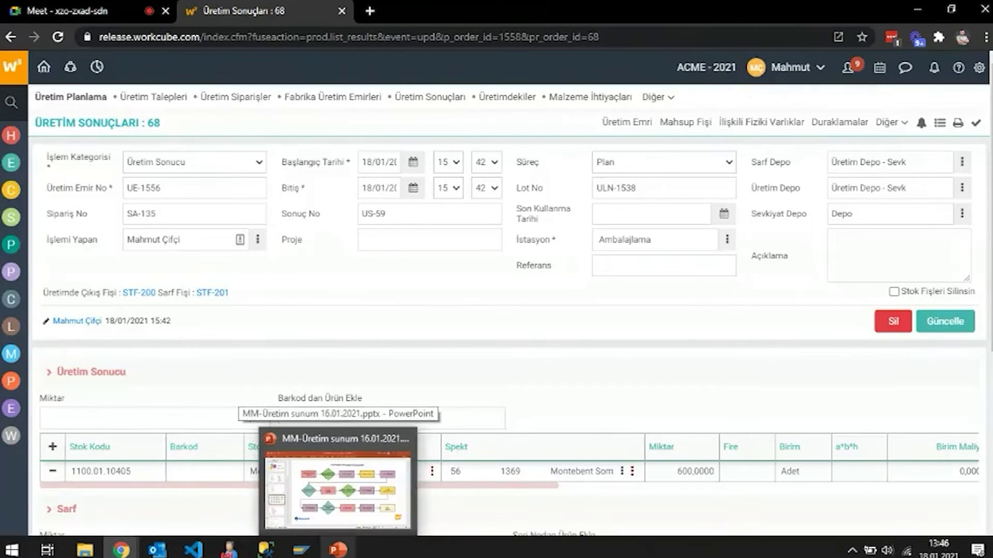
click(338, 549)
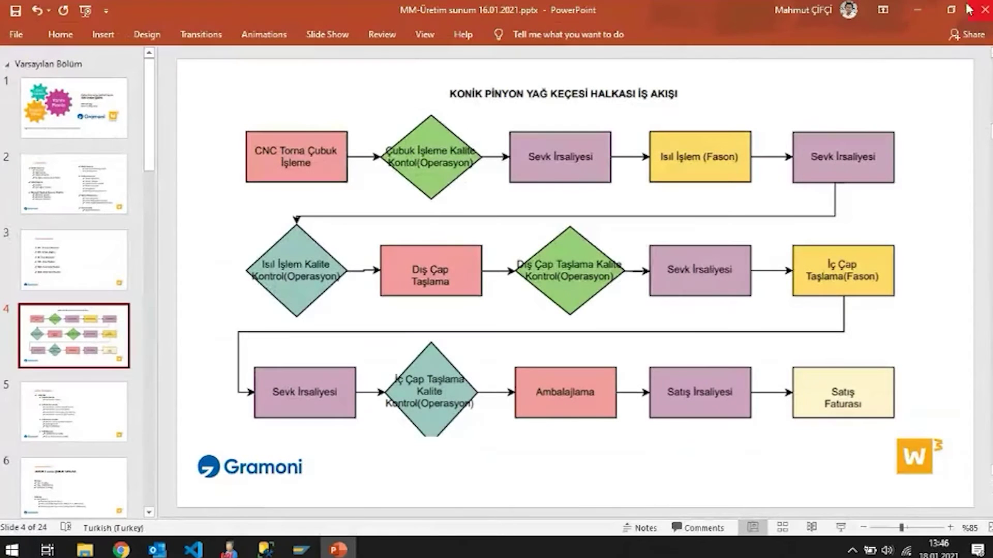
click(917, 9)
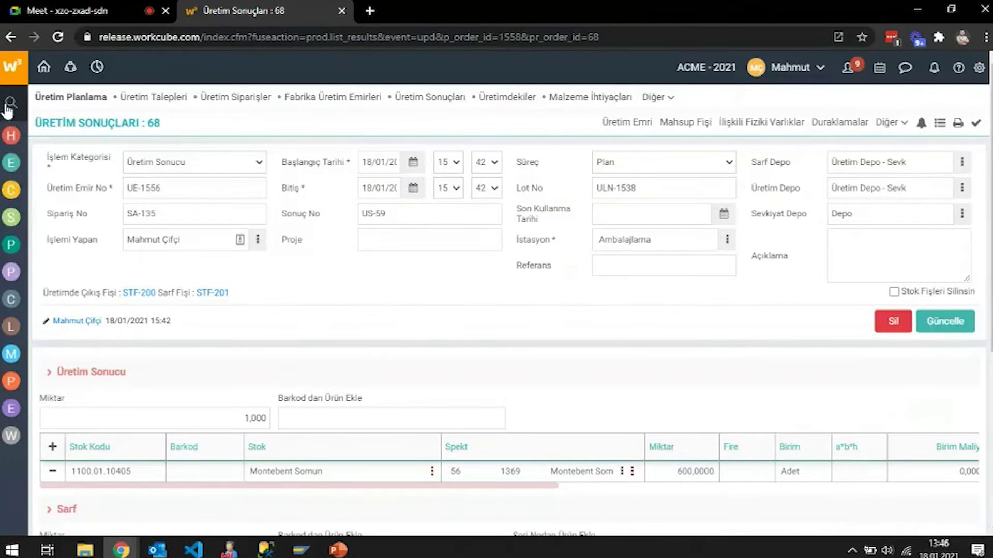
Step: Find the Satış Siparişleri function by searching for sipariş and open it in a separate browser tab
mouse_move(10, 106)
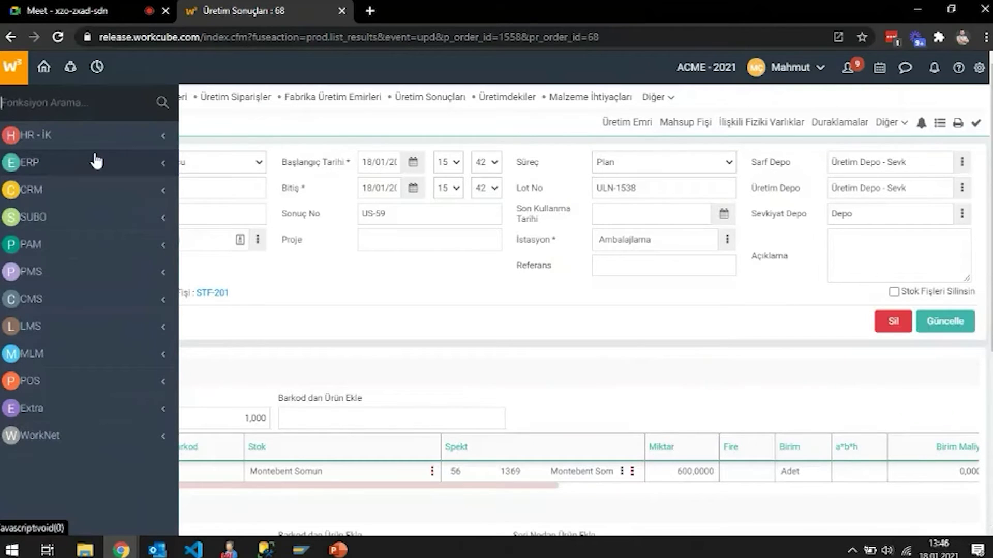
text(sipariş)
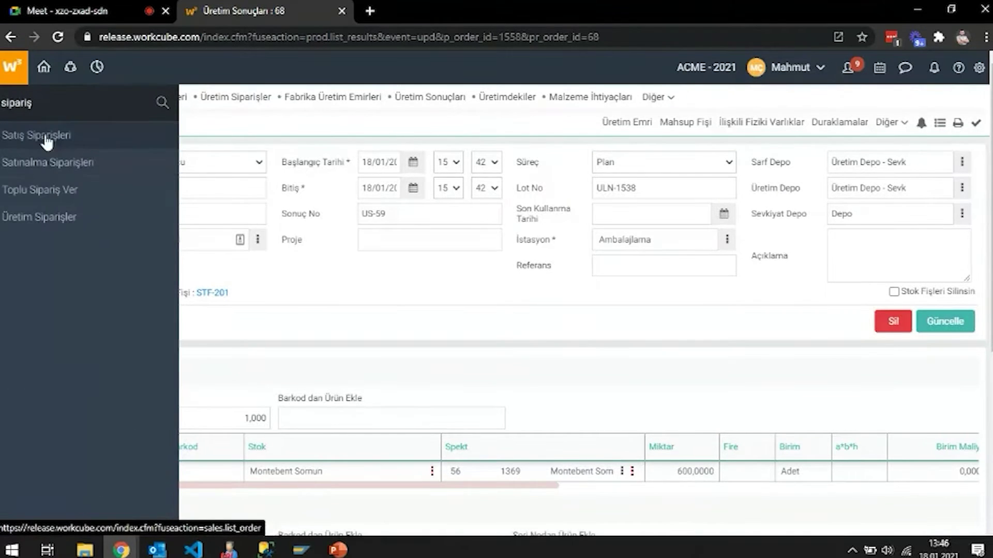
middle_click(13, 136)
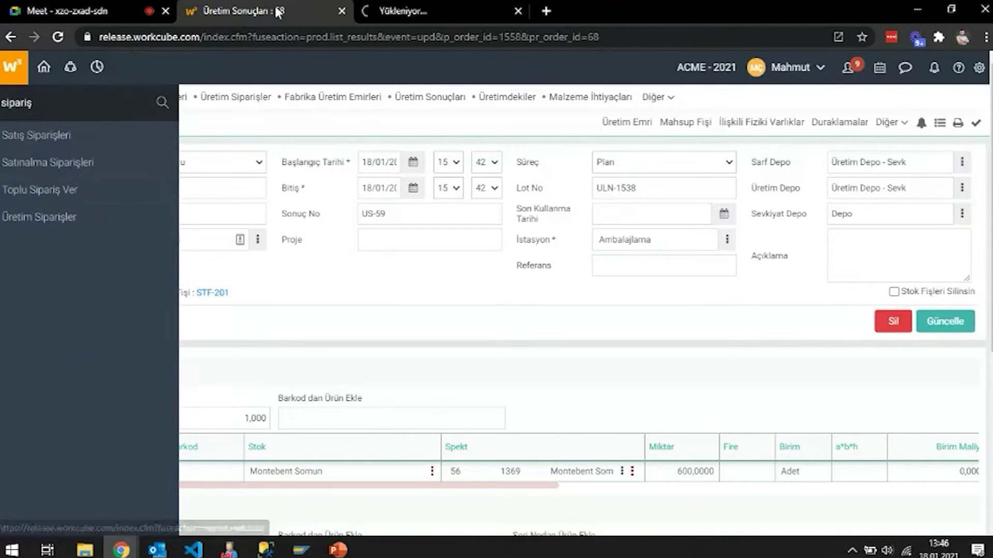
Step: Open the production result's WorkFlow page, check its Bağlantılı İşlemler section, and close the page
click(921, 123)
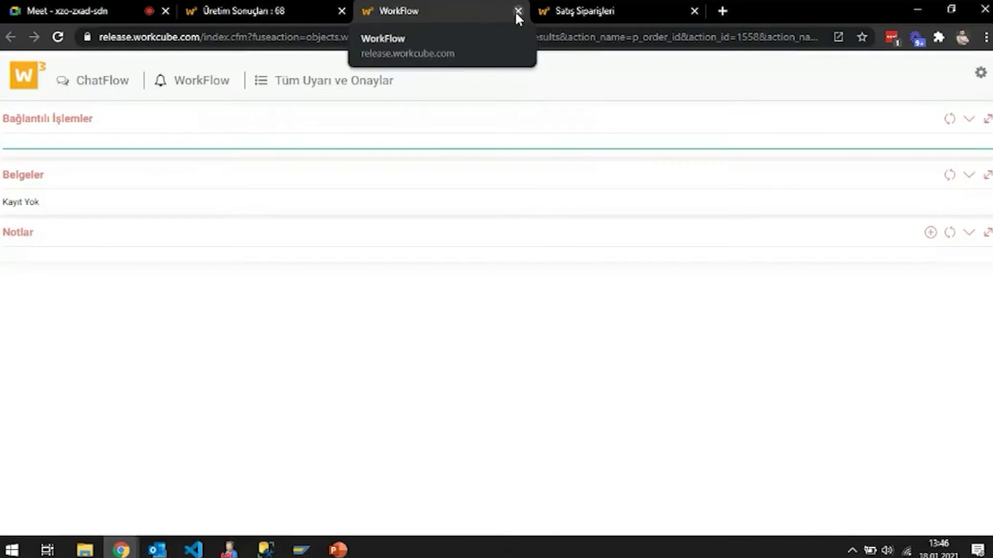
click(83, 120)
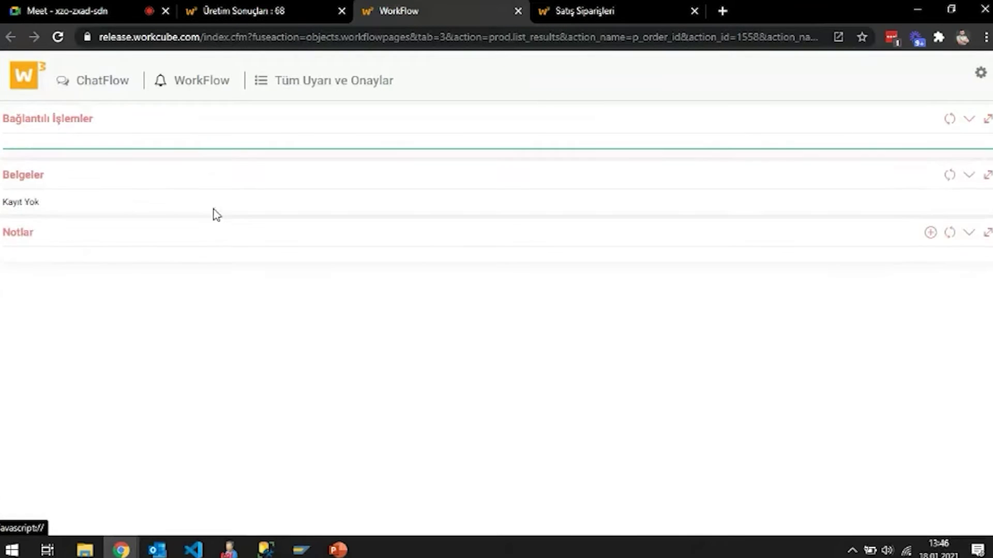
click(517, 10)
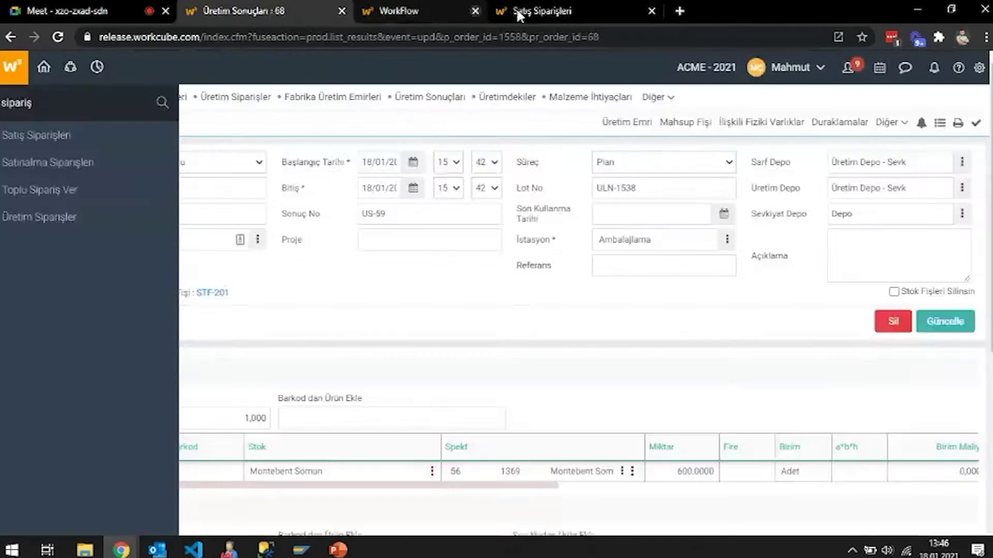
Step: Filter the Satış Siparişleri list by the production result's sales order number and open the matching order
click(512, 7)
text(sa-135)
key(Return)
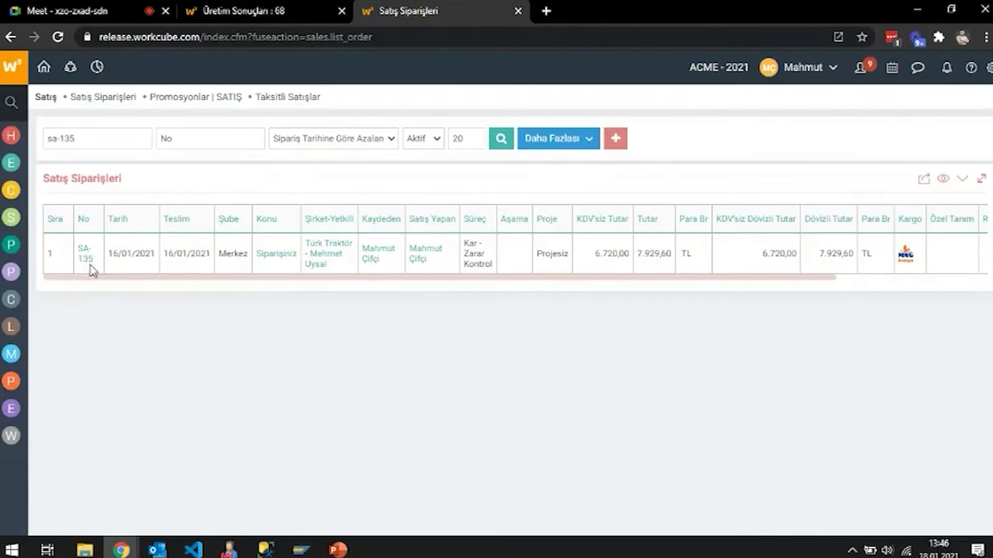
click(86, 258)
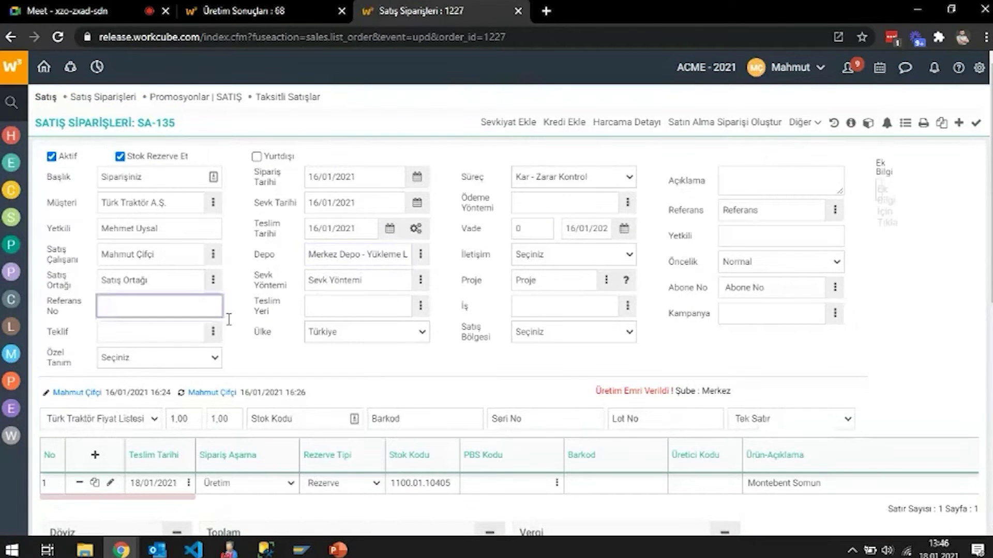
Step: Examine the Süreç stages offered on the production result and look at the related sales order alongside it
click(299, 6)
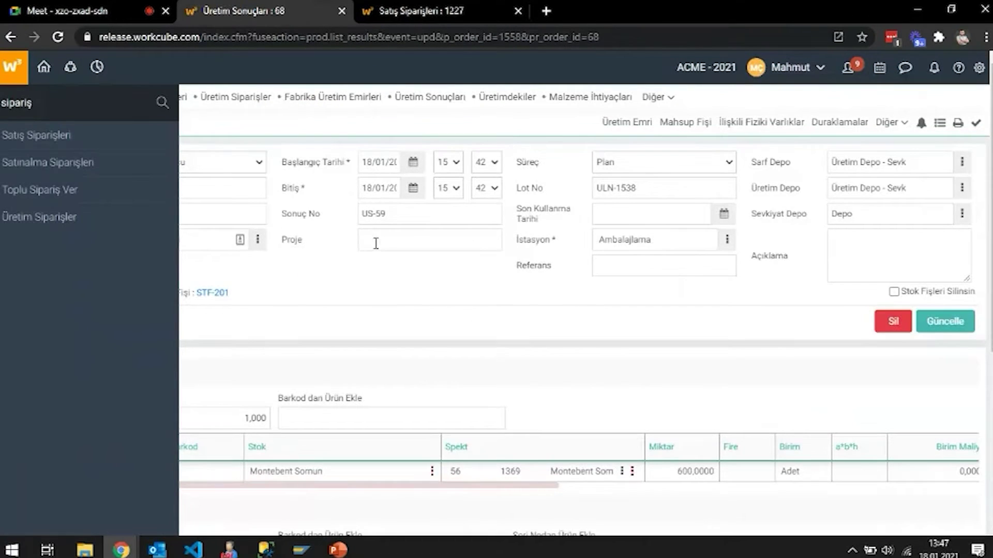
click(658, 158)
click(659, 160)
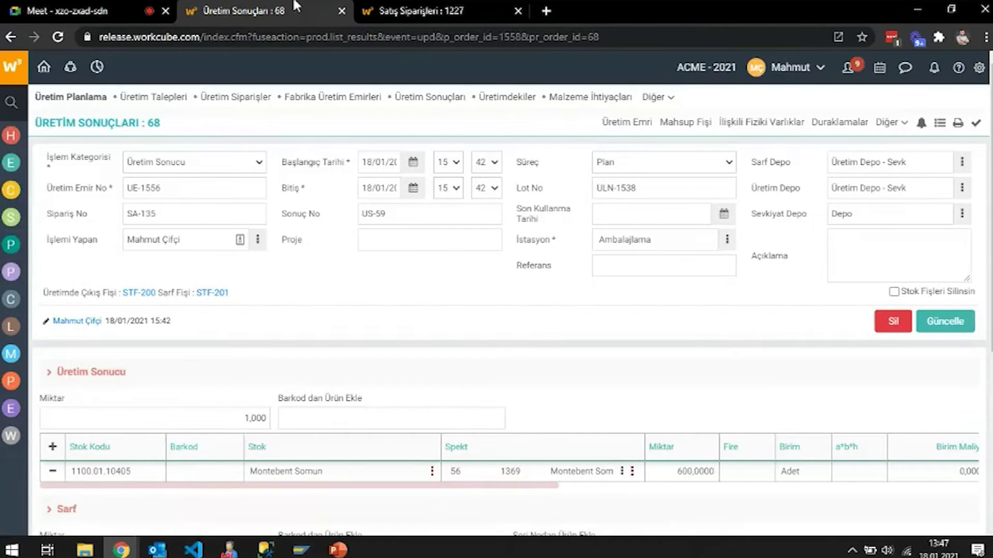
click(442, 5)
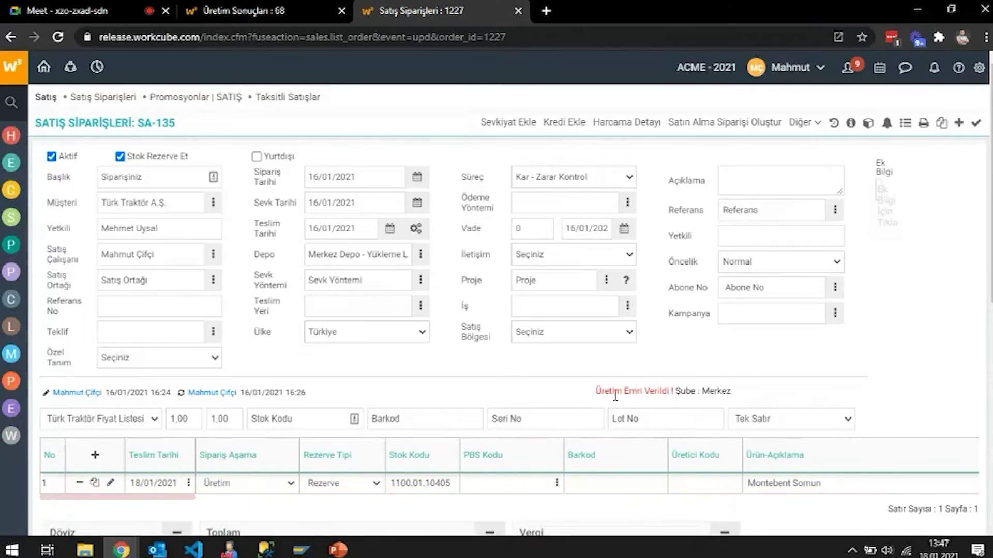
click(302, 6)
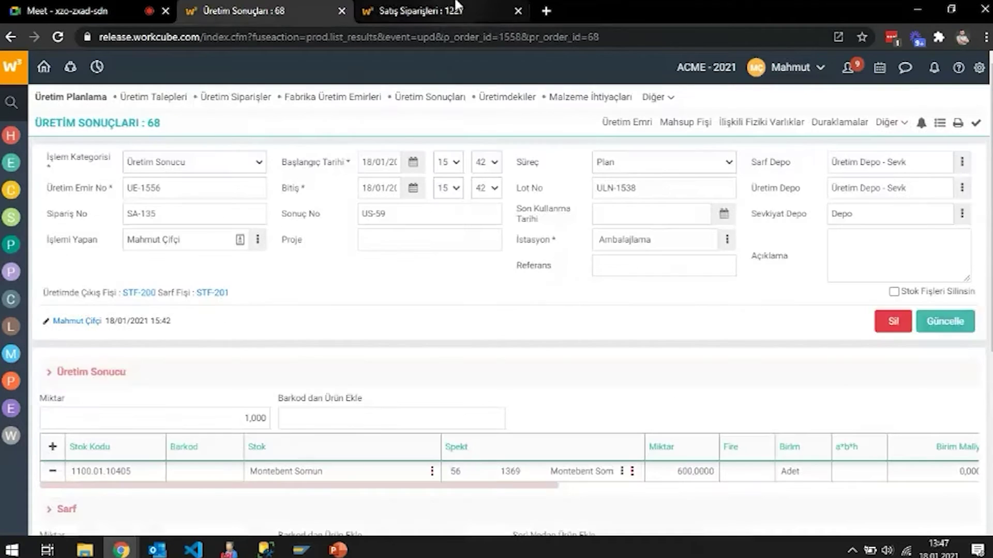
click(653, 161)
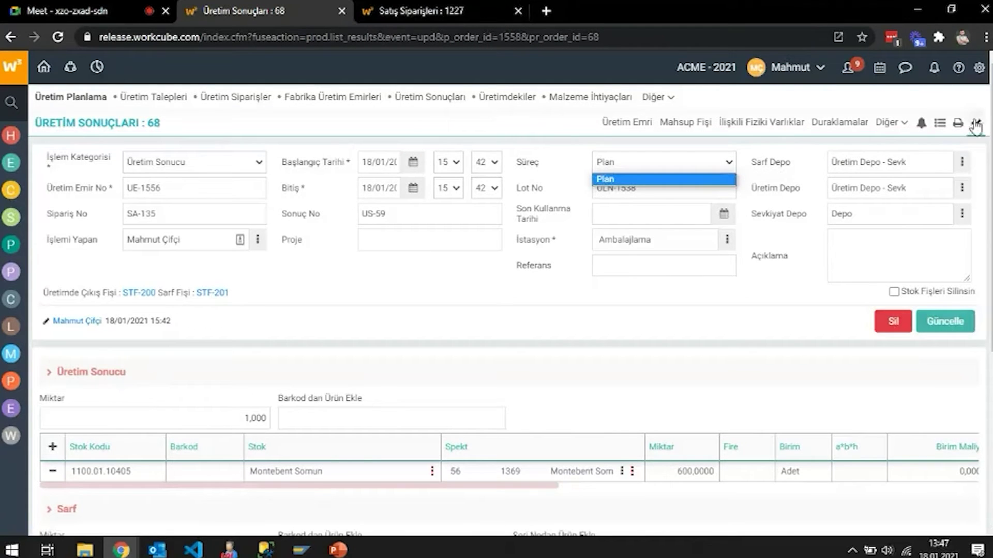
Step: Open the BPM Süreçler list in a separate tab, filter it by üretim, and open the Üretim Sonuçları process
click(979, 67)
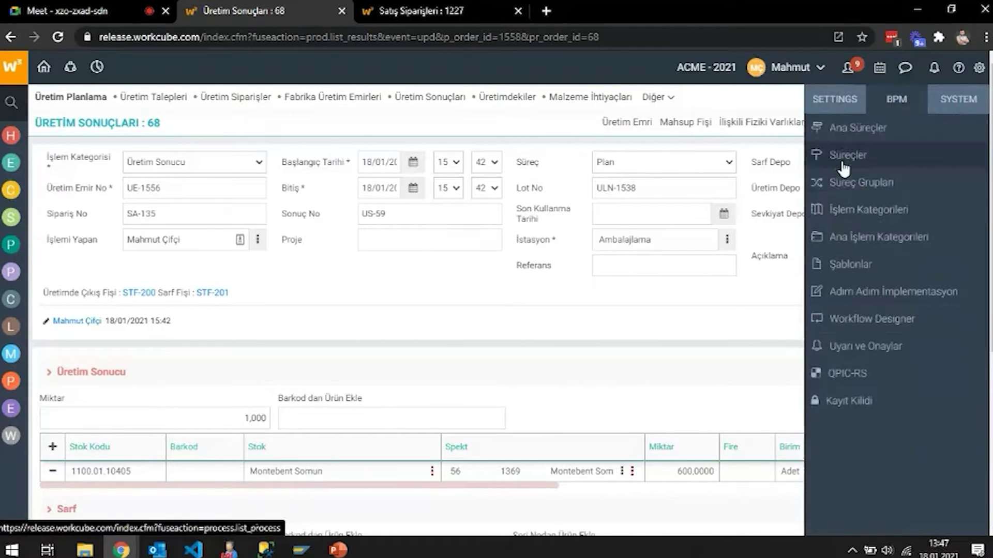
middle_click(901, 150)
click(480, 5)
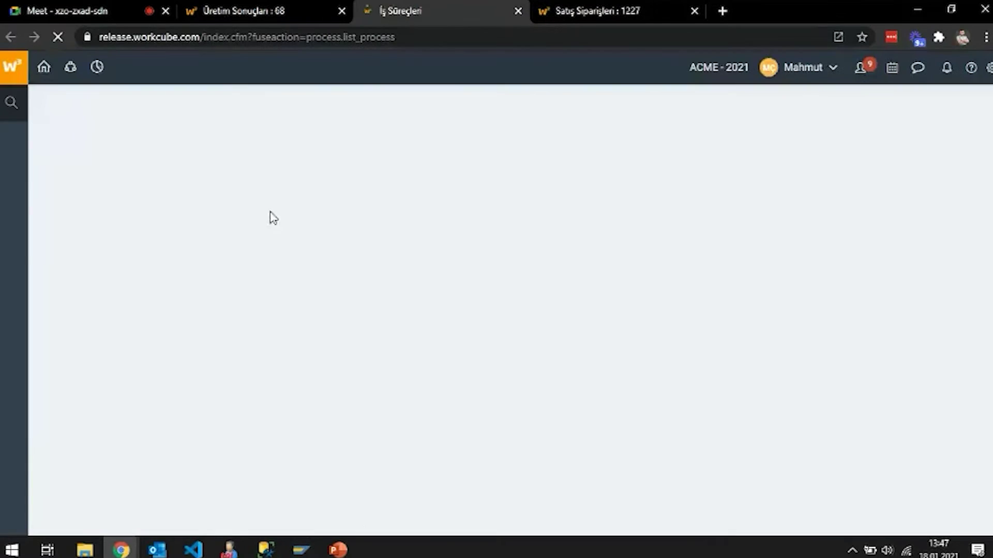
click(115, 117)
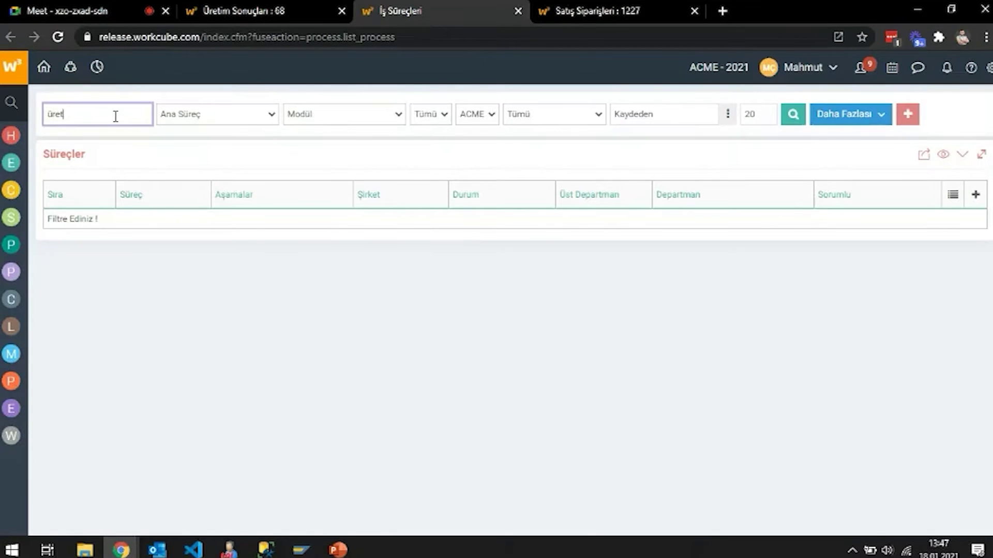
key(Return)
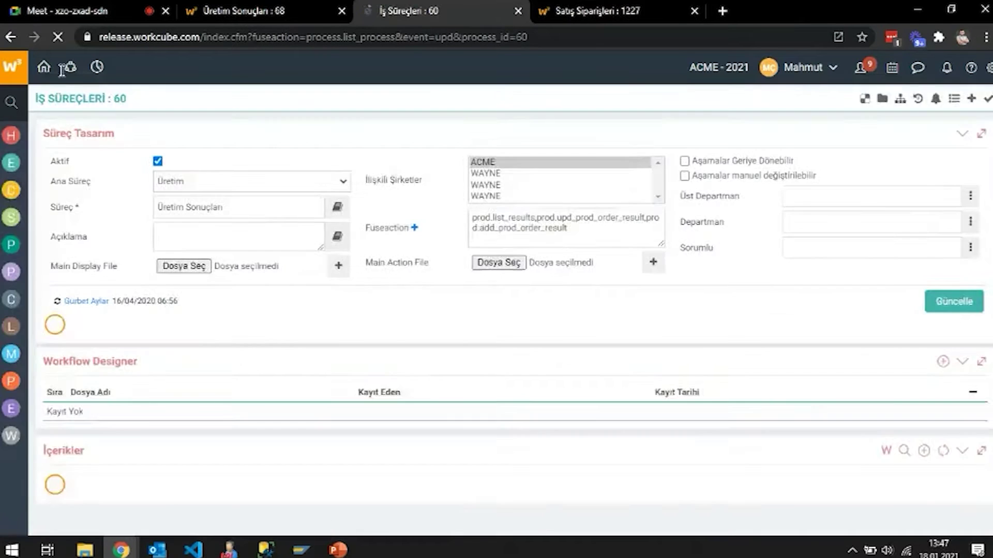
click(12, 37)
click(551, 146)
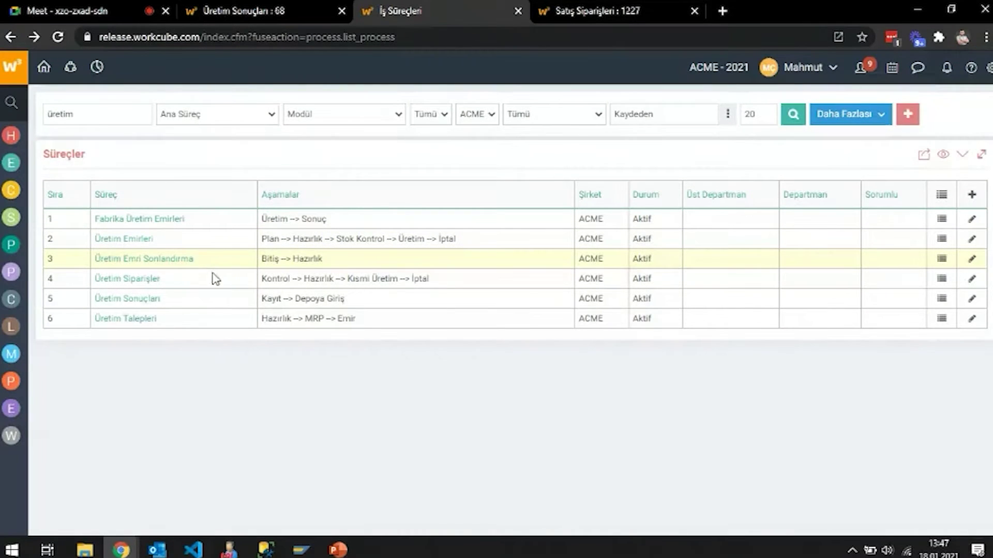
click(136, 306)
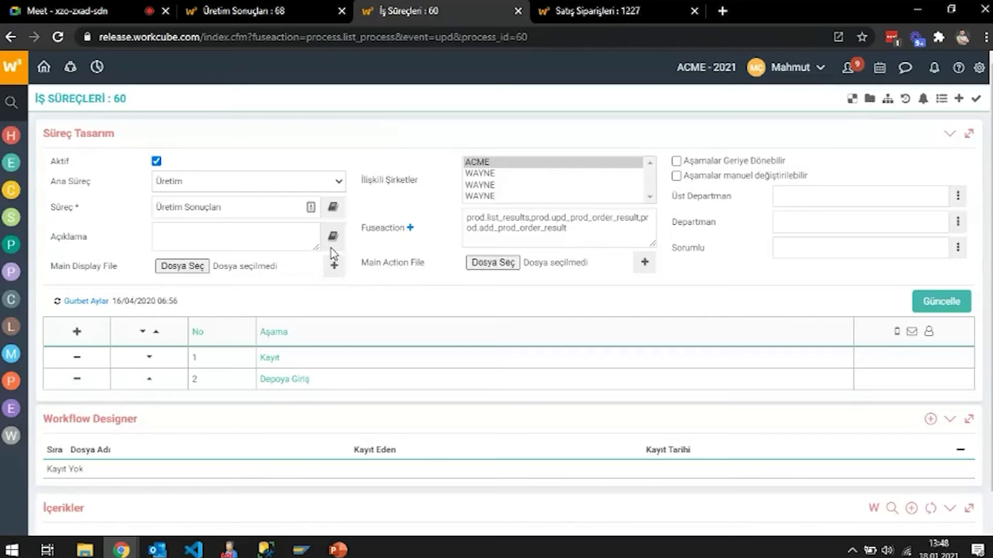
Step: Compare the fuseaction prod.list_results in the production result's address with the Fuseaction list of the Üretim Sonuçları process
click(298, 7)
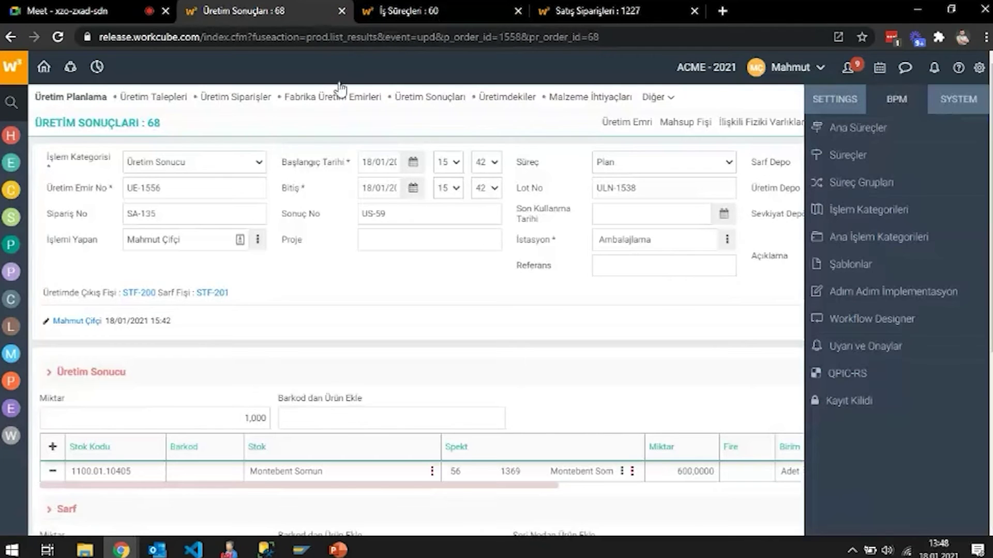
drag(307, 39, 389, 38)
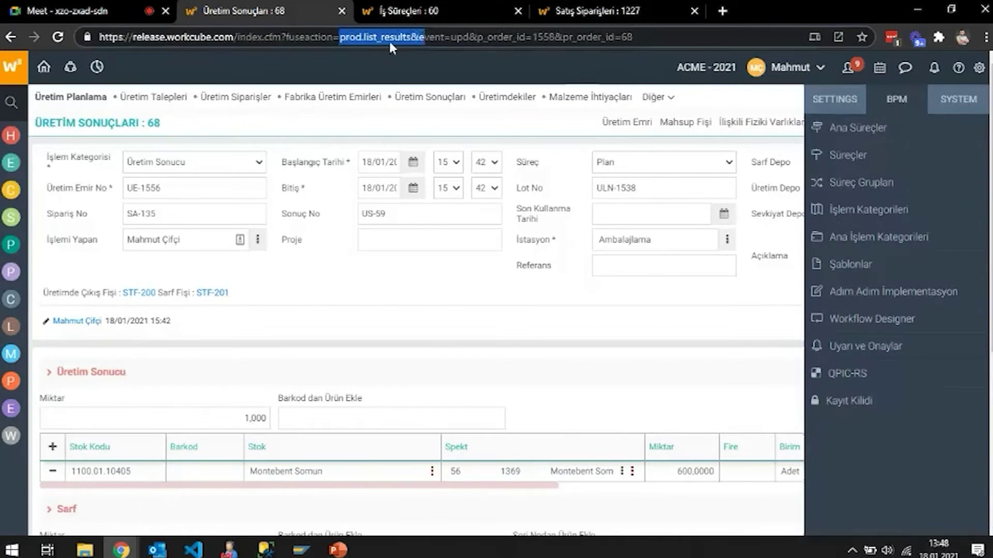
click(414, 7)
click(538, 241)
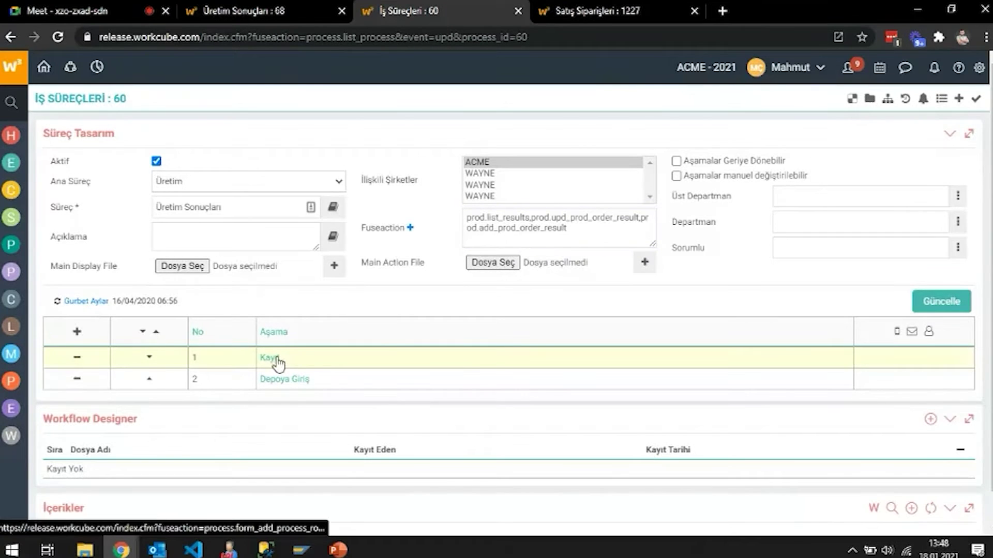
Step: Open the Depoya Giriş stage of the Üretim Sonuçları process and browse the process templates for its Action File
click(279, 383)
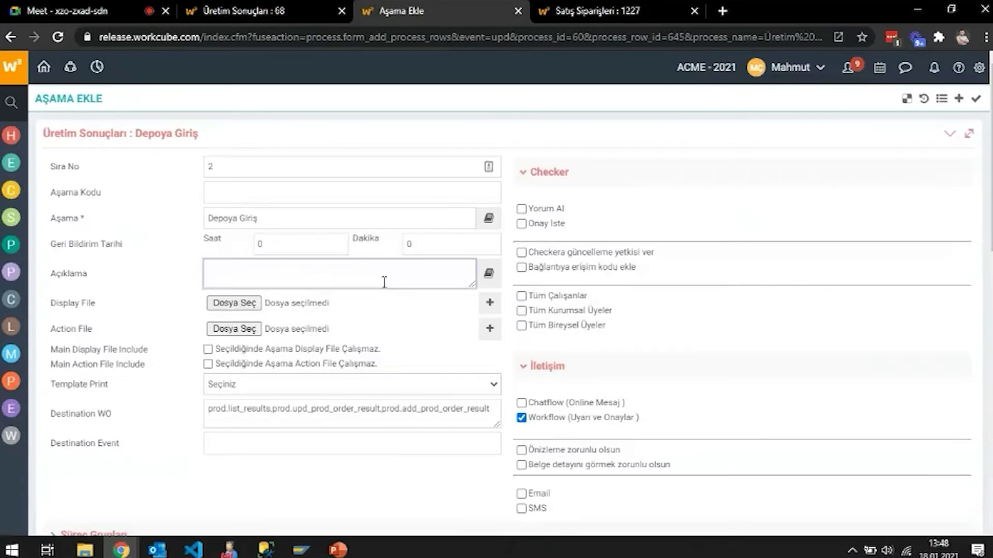
click(384, 282)
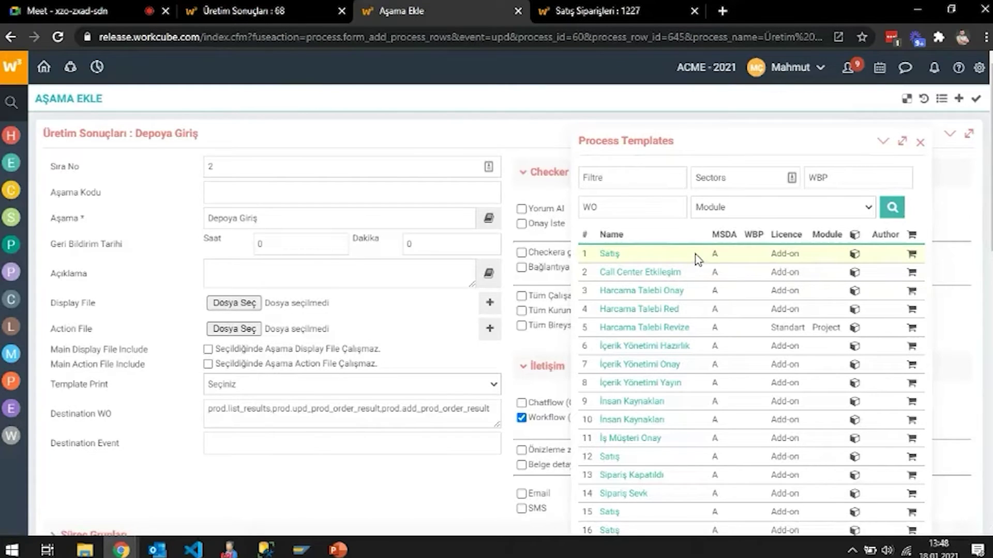
click(654, 181)
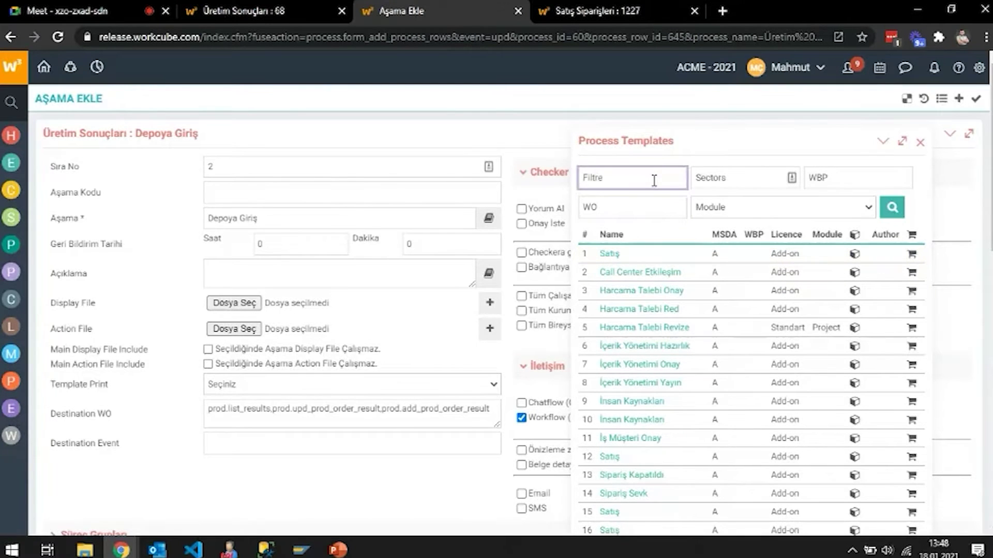
scroll(701, 290, down, 8)
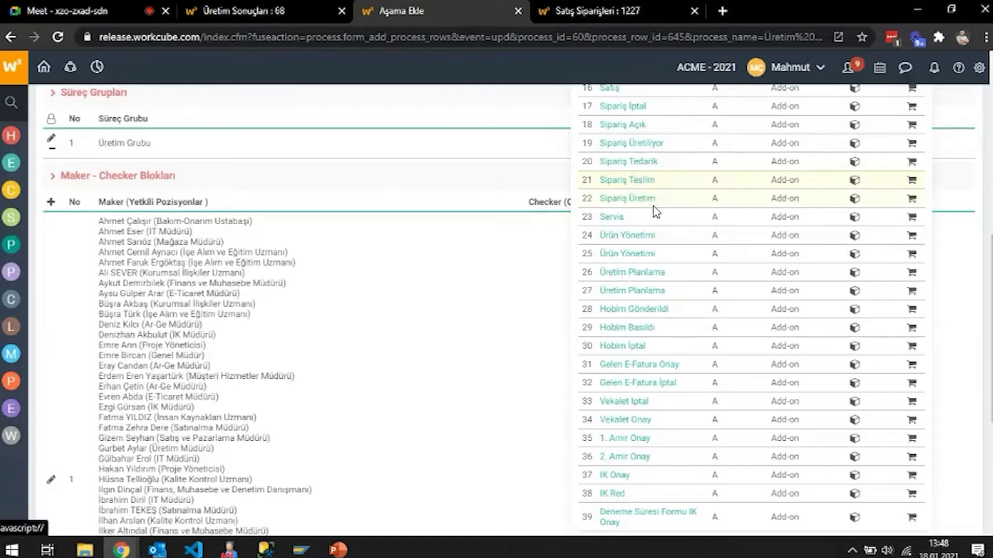
scroll(664, 213, up, 10)
Step: Filter the process templates by sevk and choose the Sipariş Sevk template as the stage's Action File
click(633, 181)
text(satış)
key(Return)
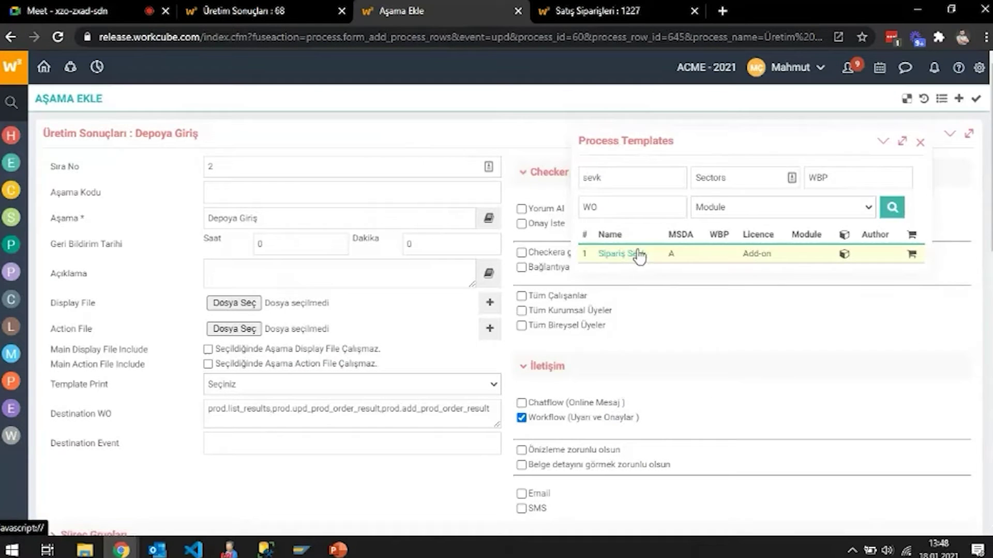
click(623, 255)
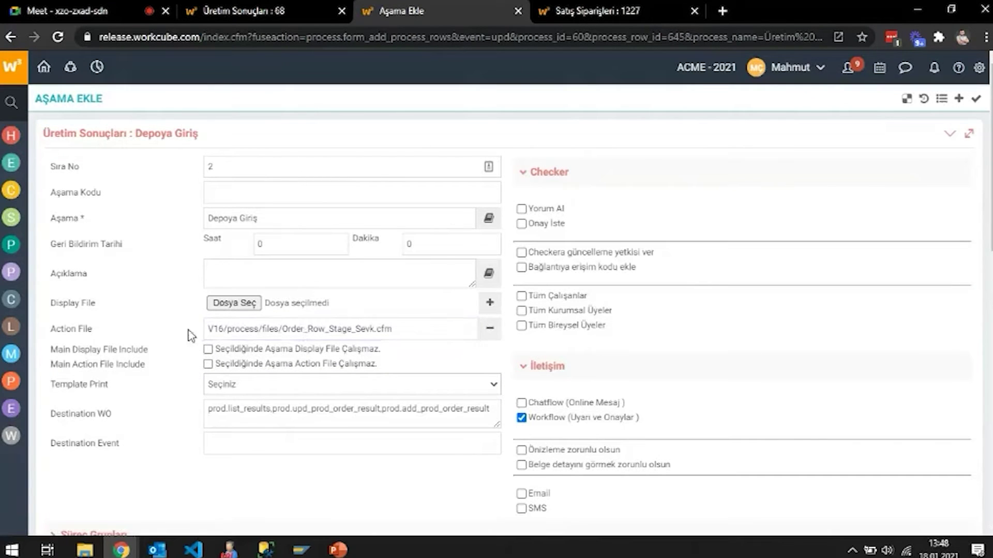
Step: Save the Depoya Giriş stage with its new Action File
scroll(747, 340, down, 15)
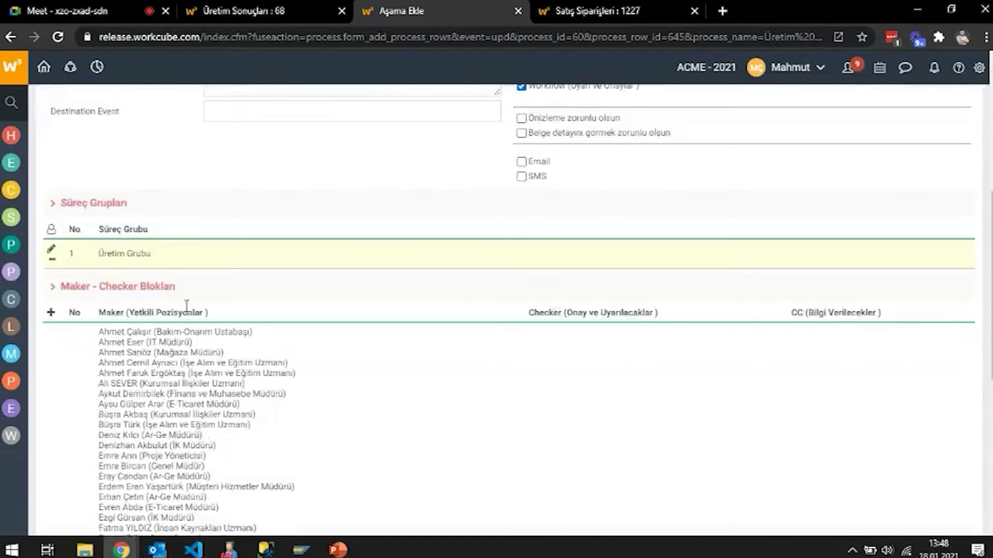
scroll(775, 339, up, 5)
scroll(755, 315, down, 6)
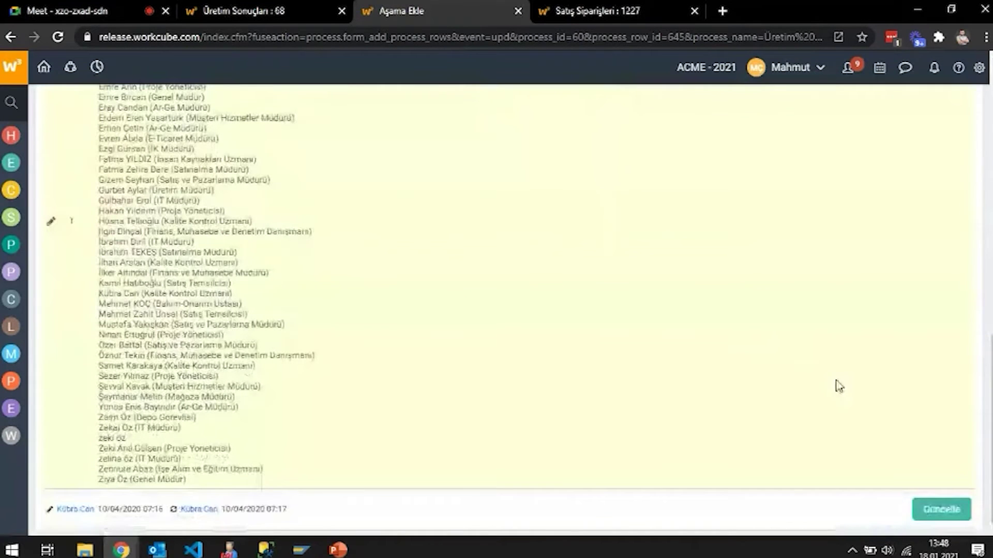
click(942, 508)
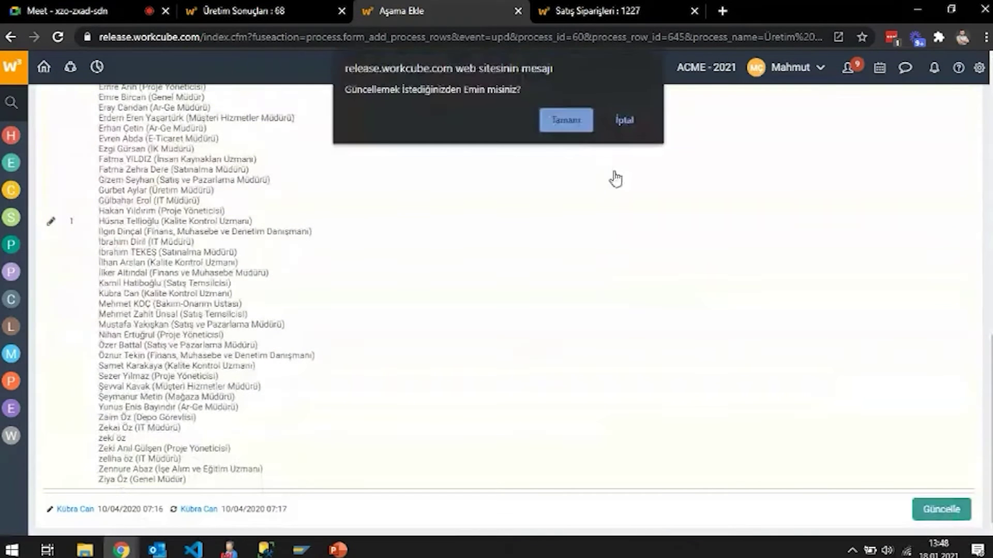
click(567, 121)
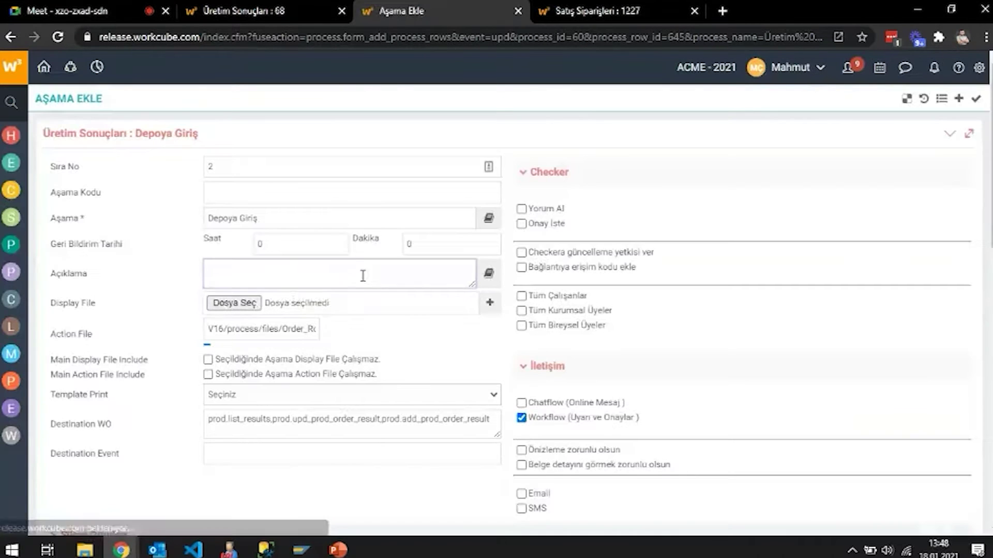
Step: Open the existing Maker authority group in the Maker - Checker Blokları section for editing
scroll(211, 295, down, 7)
scroll(224, 299, down, 3)
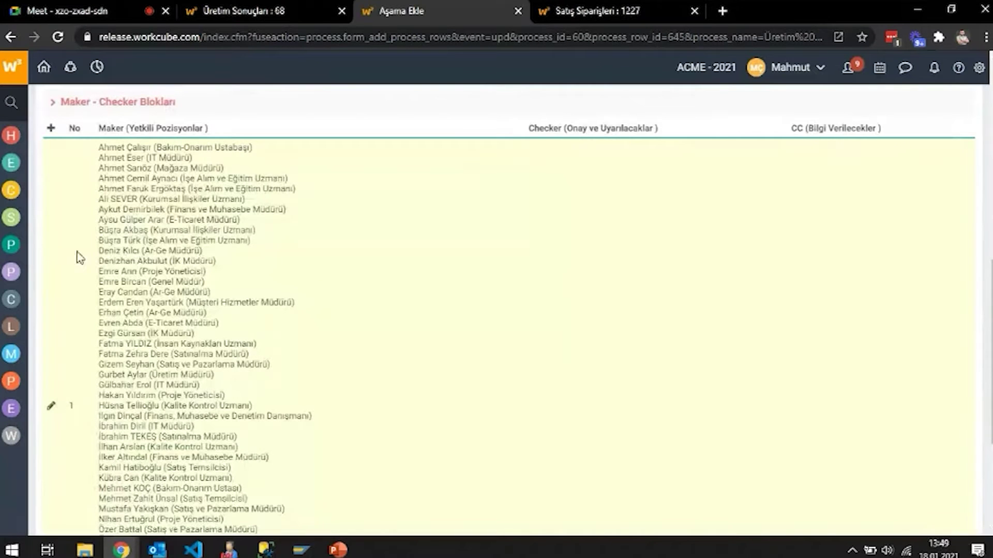
click(51, 128)
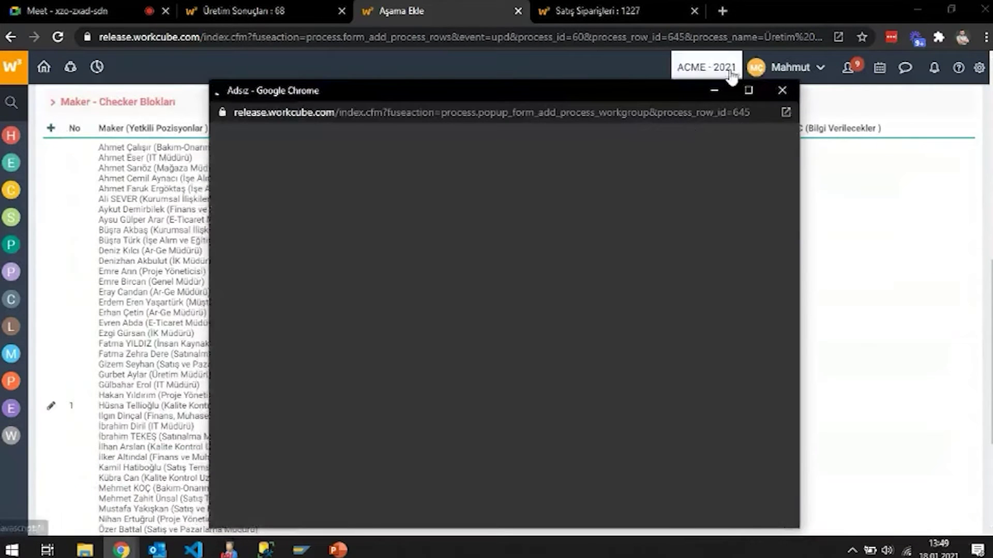
click(770, 92)
click(51, 405)
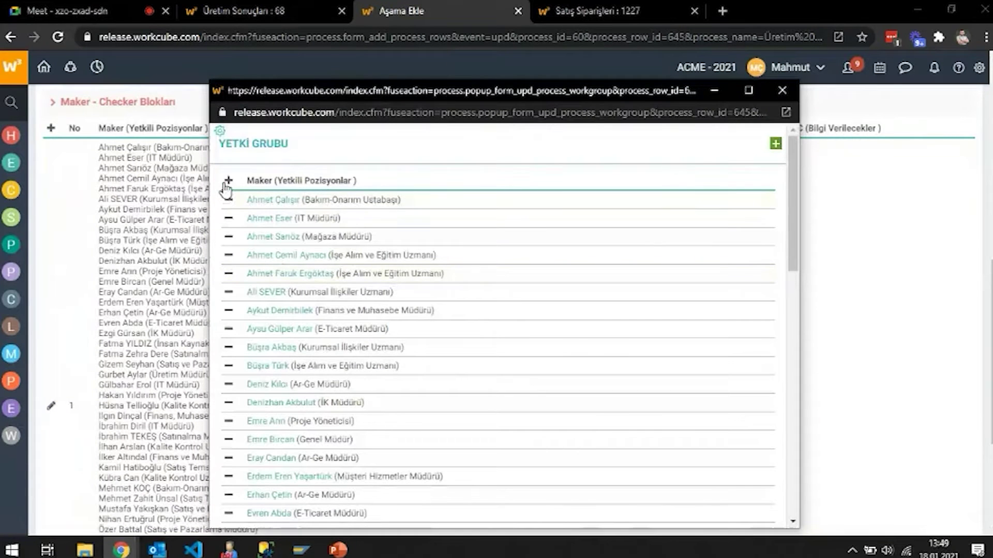
Step: Search the Çalışanlar by the employee's first name, add that person to the Maker positions and save the authority group
click(228, 181)
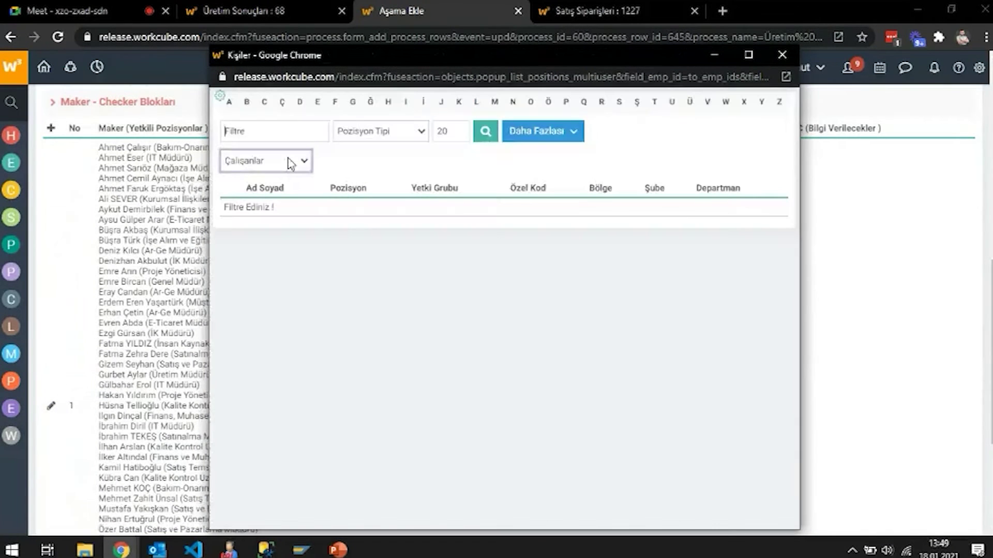
click(286, 131)
text(mahmut)
key(Return)
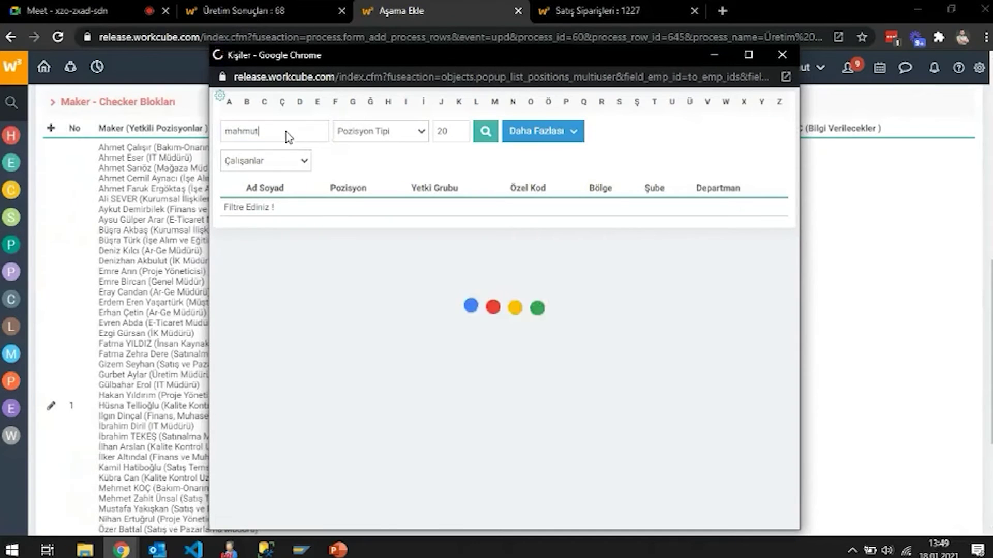
click(231, 213)
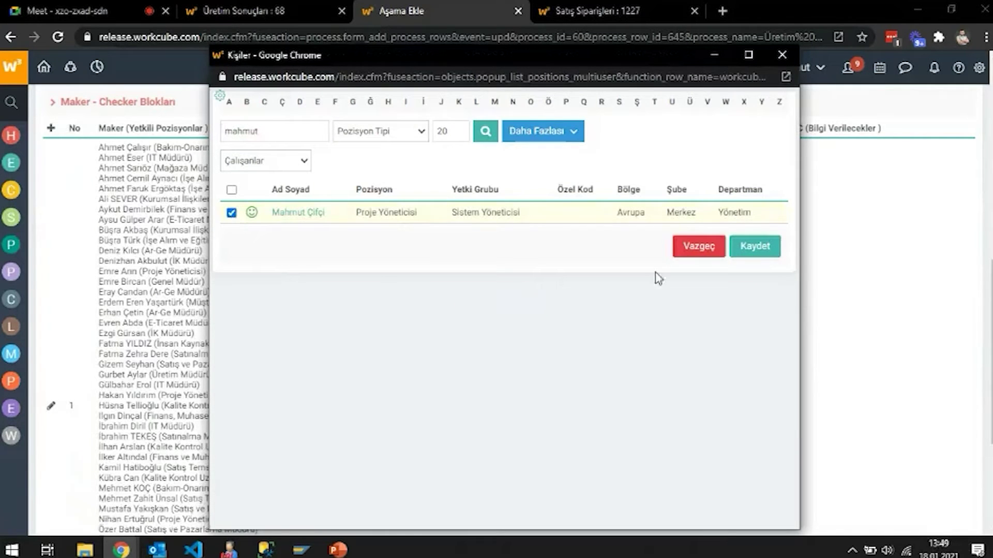
click(781, 55)
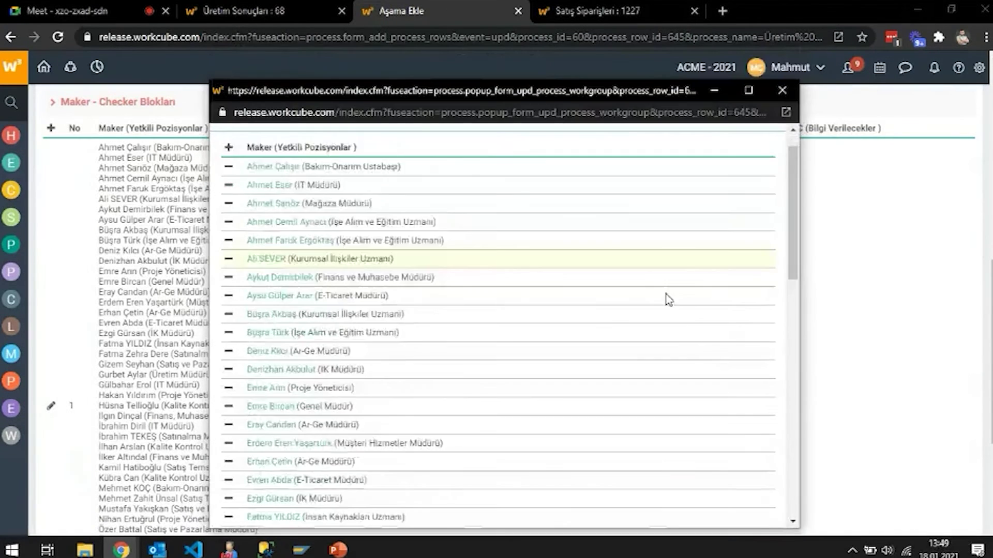
scroll(545, 289, down, 15)
click(747, 505)
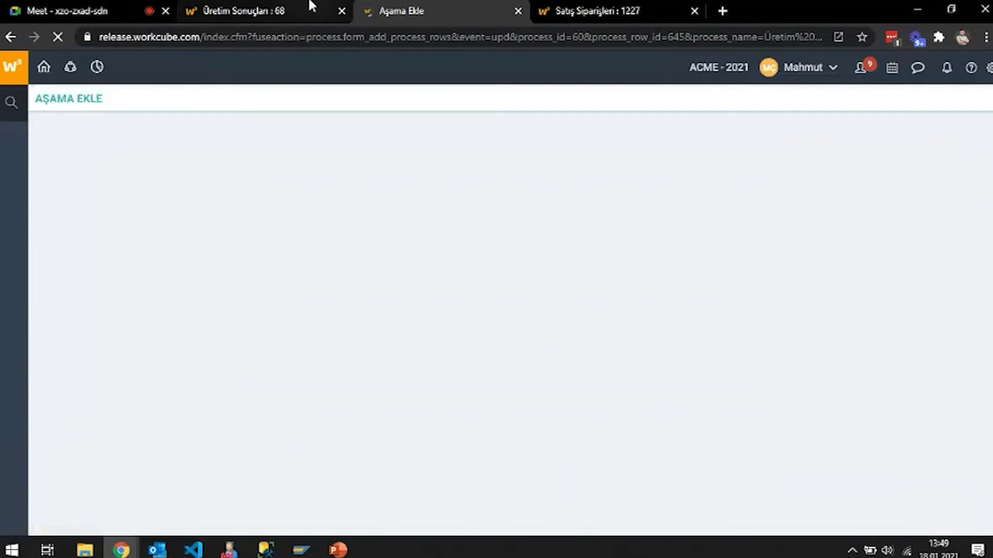
Step: Reload the production result and check which stages its Süreç field offers
click(310, 7)
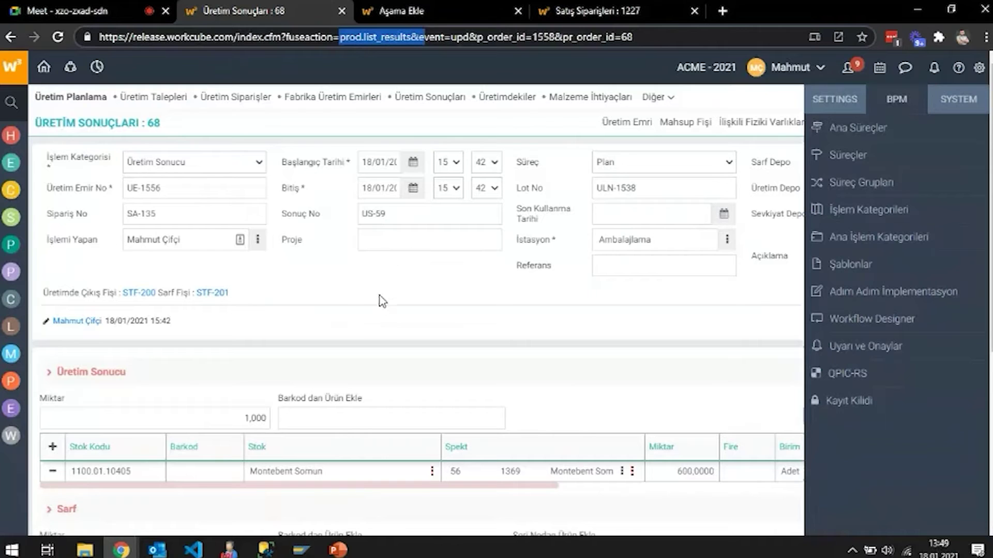
right_click(360, 282)
click(411, 320)
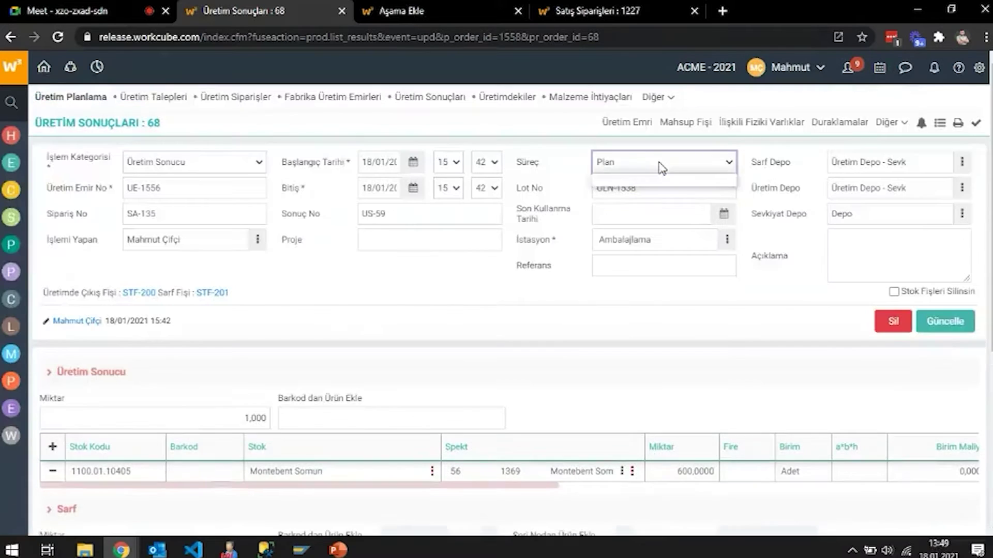
click(660, 166)
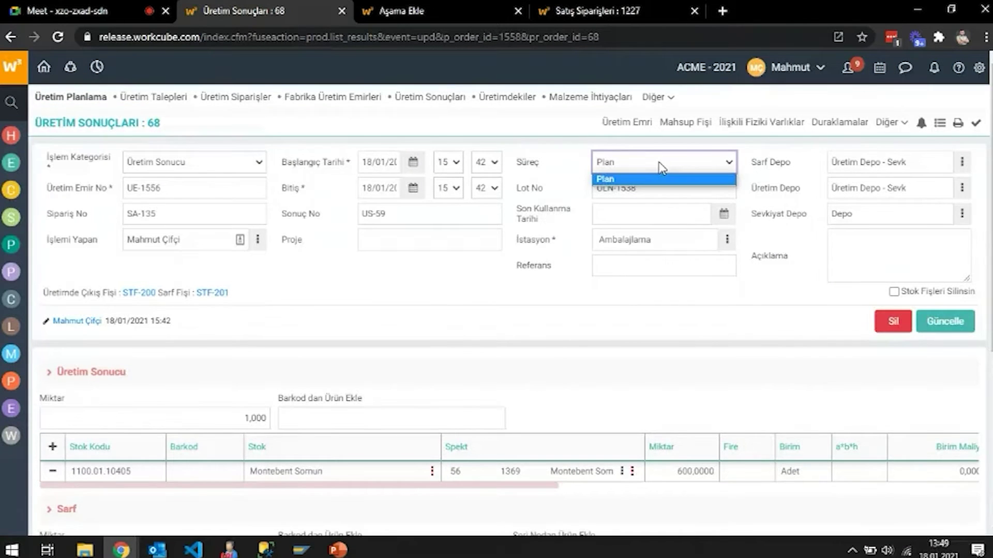
click(660, 167)
click(660, 166)
click(660, 179)
Step: Copy prod.list_results from the production result's address and filter the Süreçler list by it
drag(305, 37, 382, 32)
key(ctrl+c)
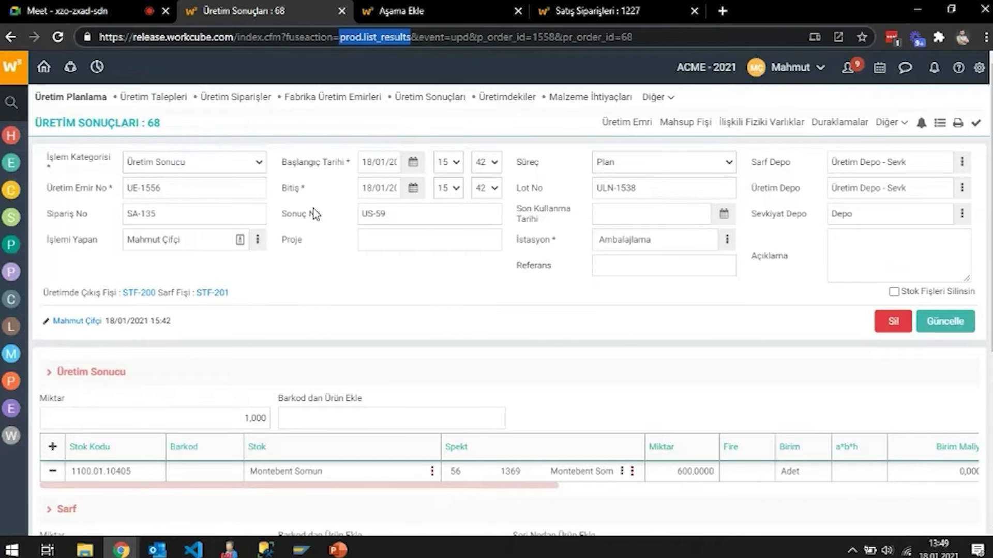
click(615, 164)
click(481, 11)
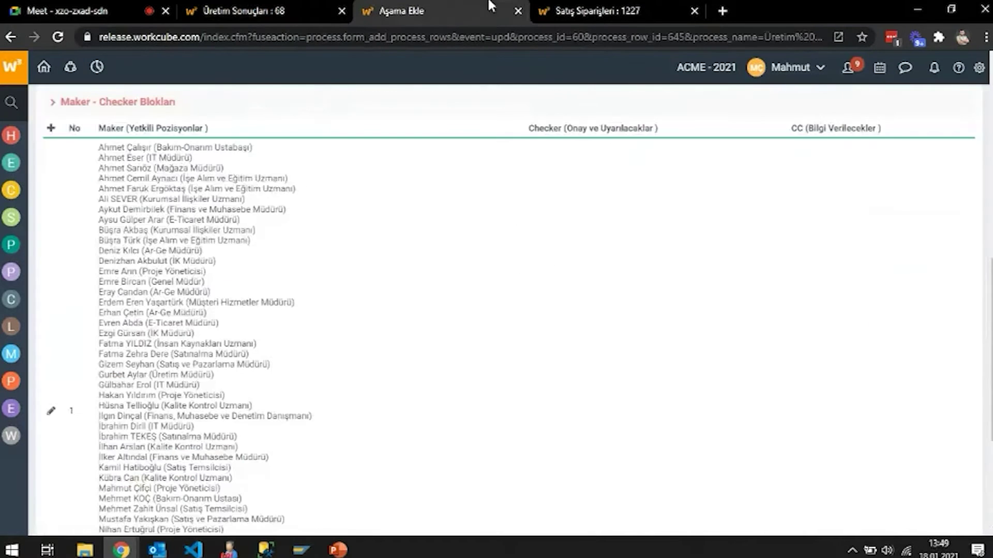
scroll(517, 259, up, 10)
click(940, 99)
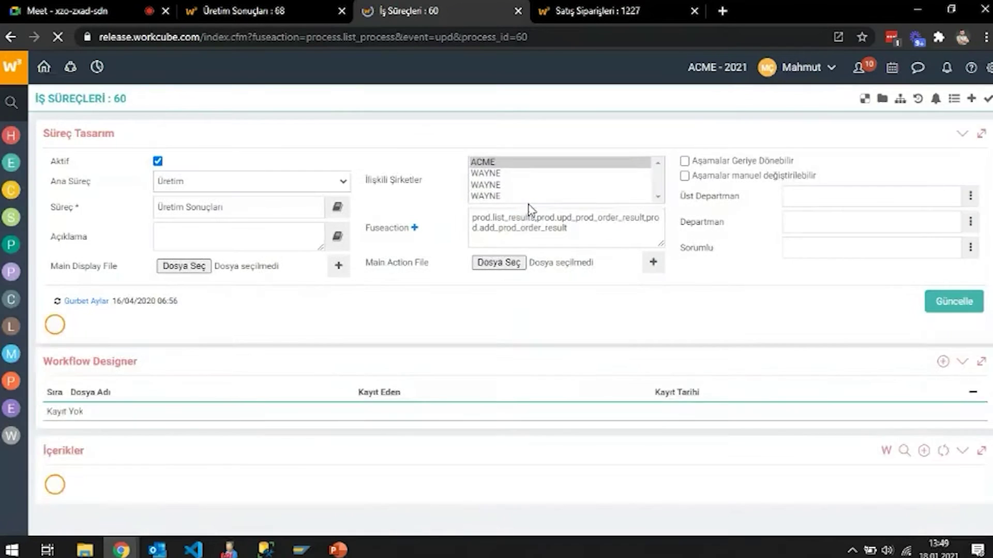
click(941, 99)
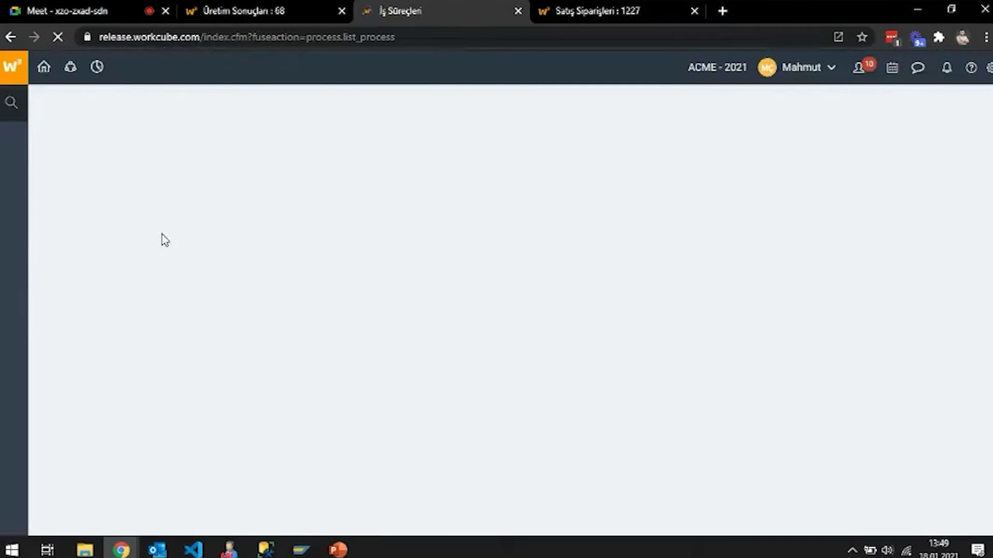
click(104, 117)
key(ctrl+v)
key(Return)
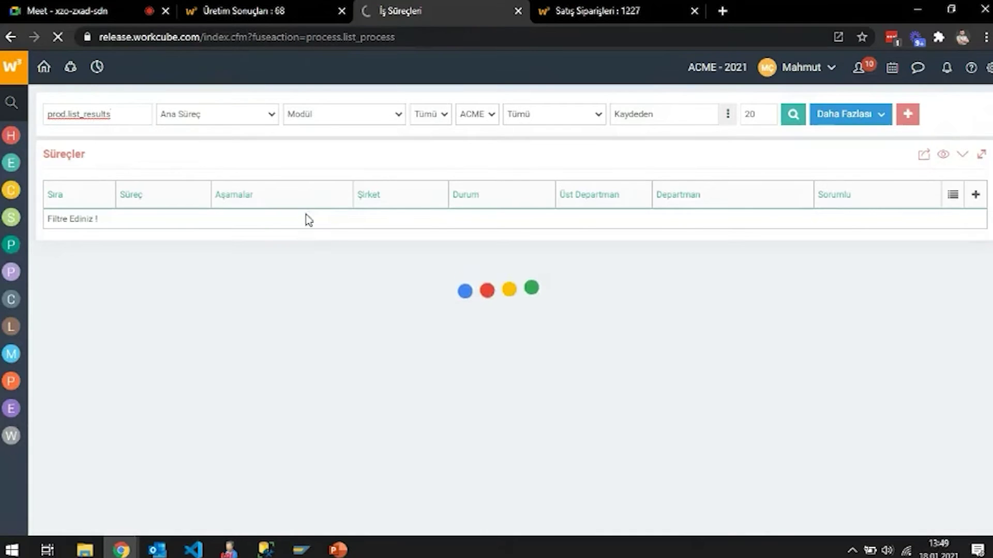
Step: Clear the ACME company filter, rerun the process search and open the Üretim Sonuçları process
click(479, 115)
click(477, 128)
click(793, 114)
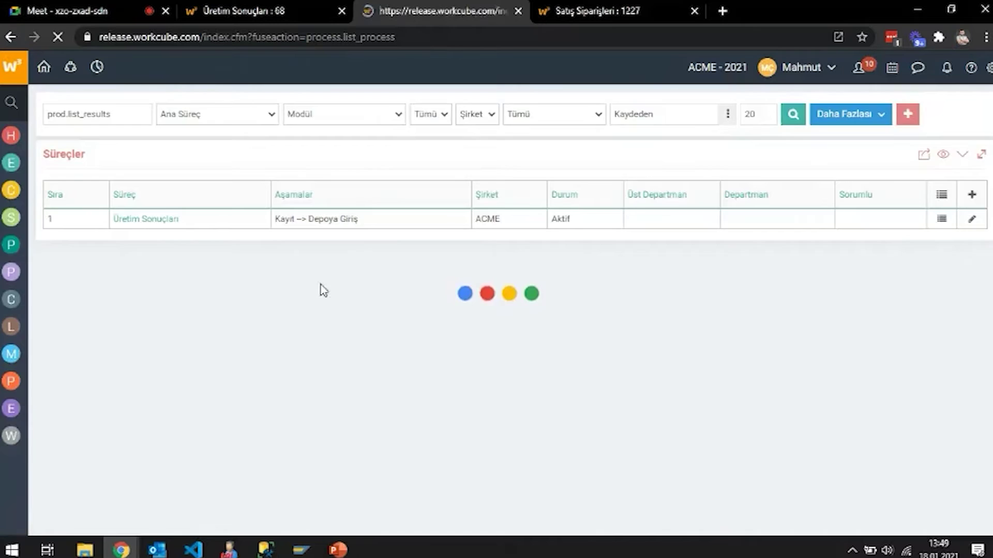
click(159, 222)
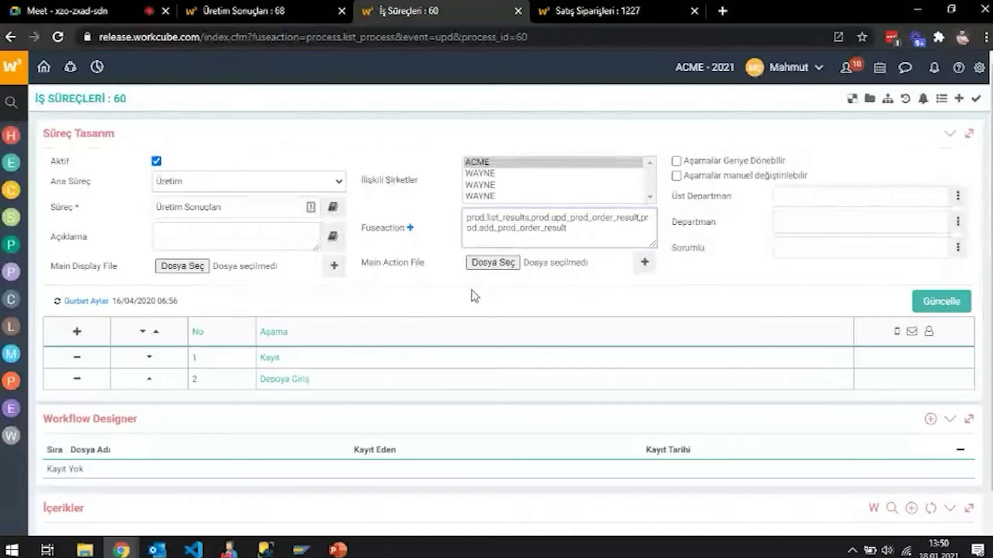
Step: Review the Action File and Maker positions of the Depoya Giriş stage, then return to the production result
click(304, 8)
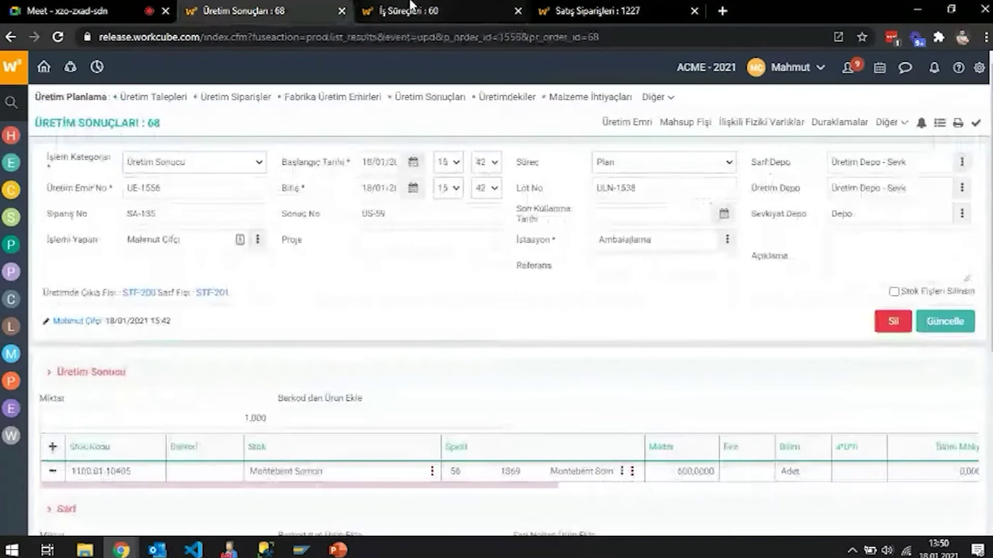
click(411, 7)
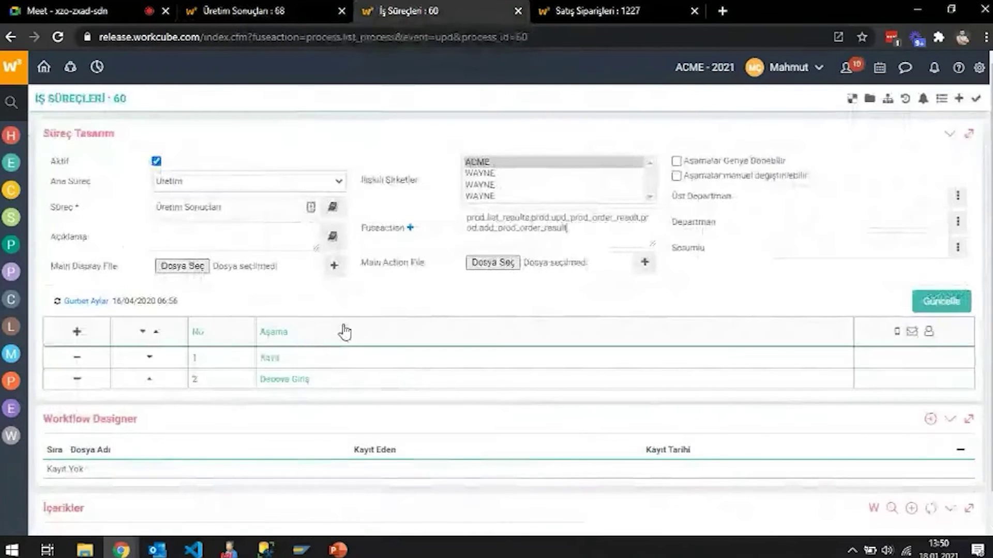
click(285, 387)
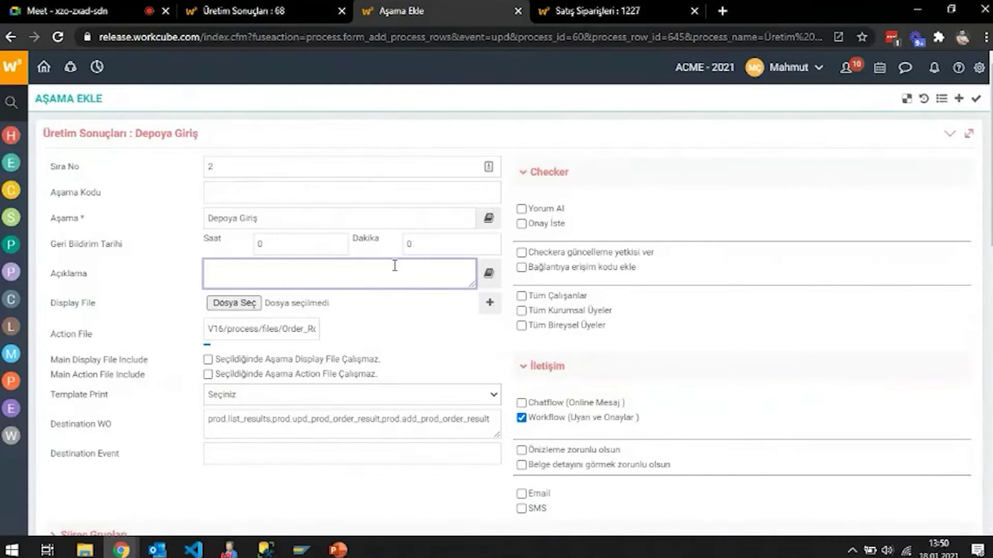
scroll(394, 265, down, 2)
scroll(397, 273, down, 5)
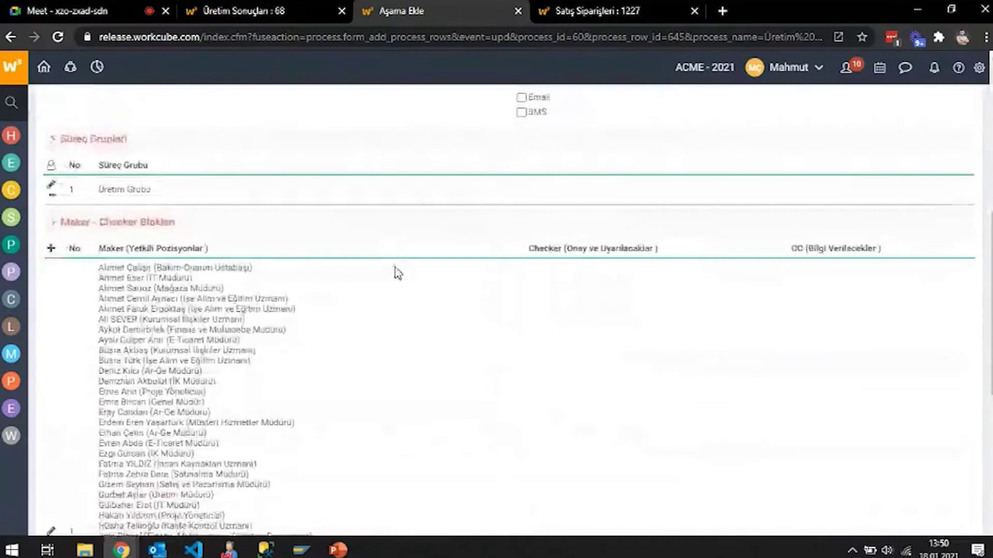
scroll(396, 272, down, 6)
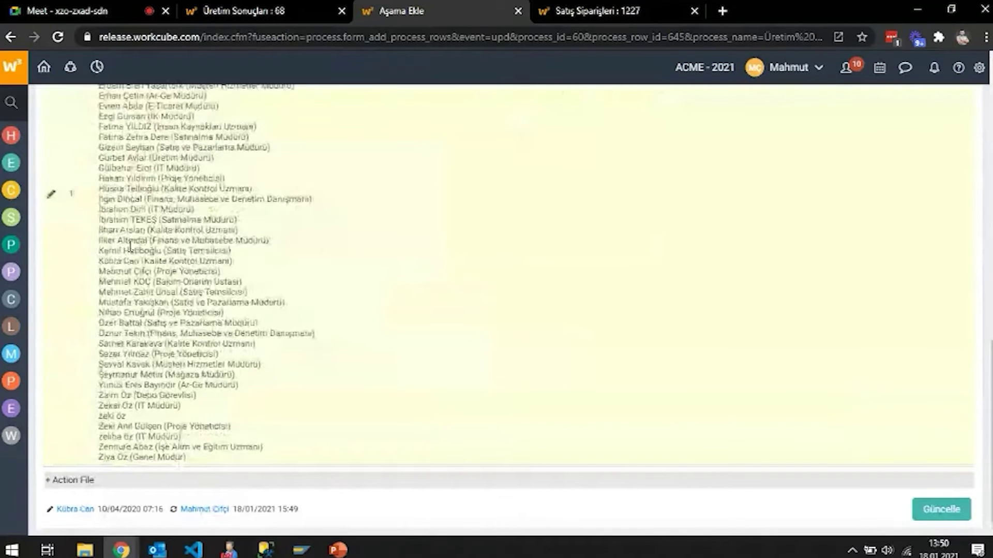
scroll(130, 247, up, 15)
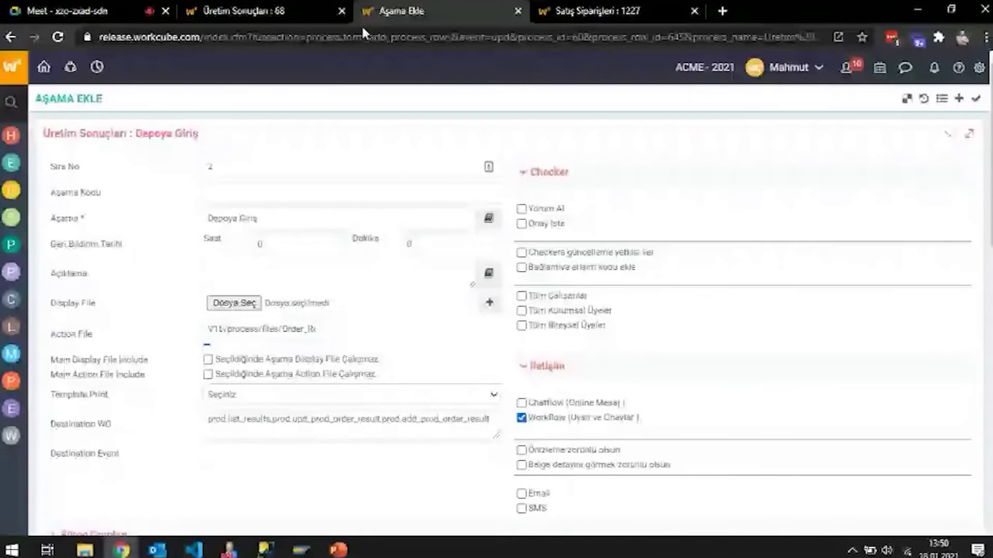
click(261, 11)
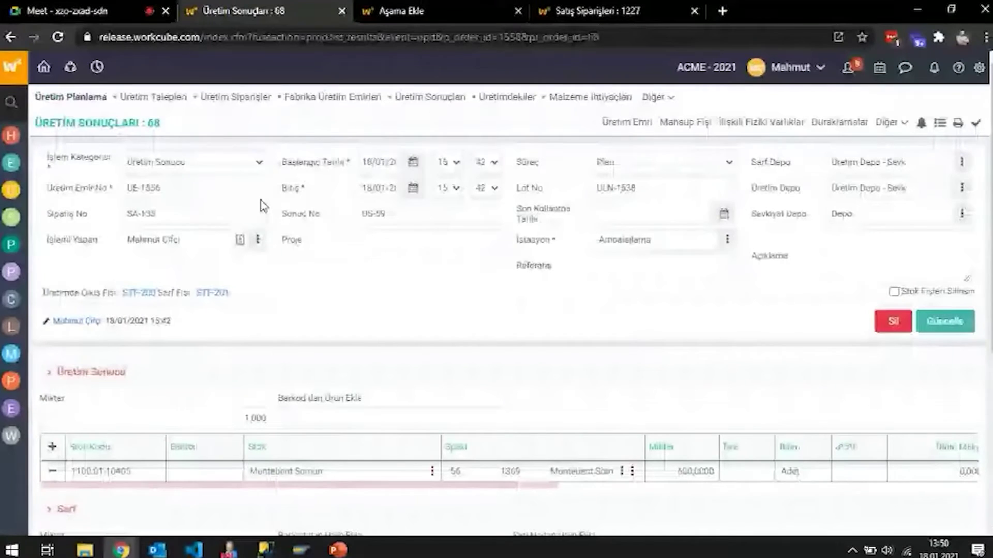
Step: Check the production result's Süreç choices, search the İşlem Kategorileri list for üretim and open the Üretim Sonucu category
click(617, 165)
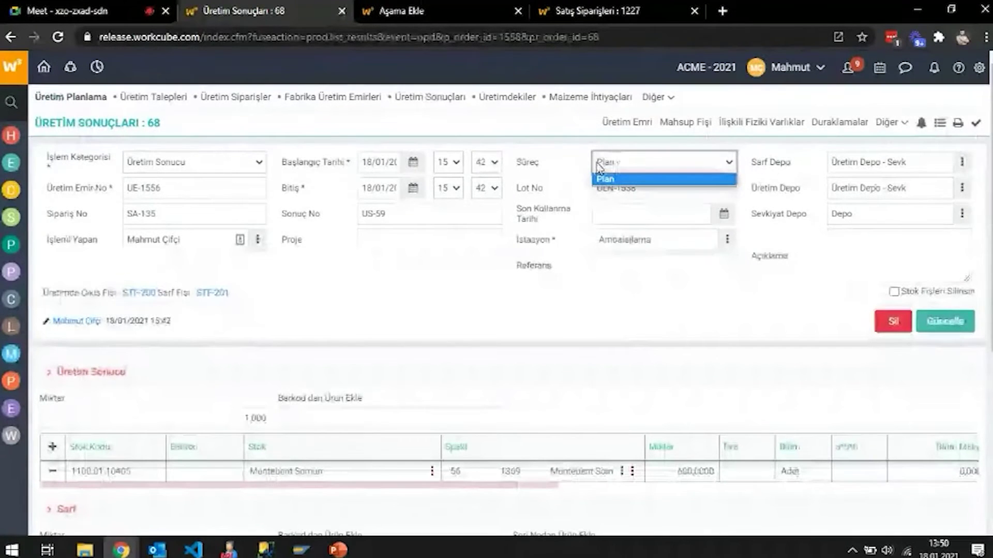
click(960, 151)
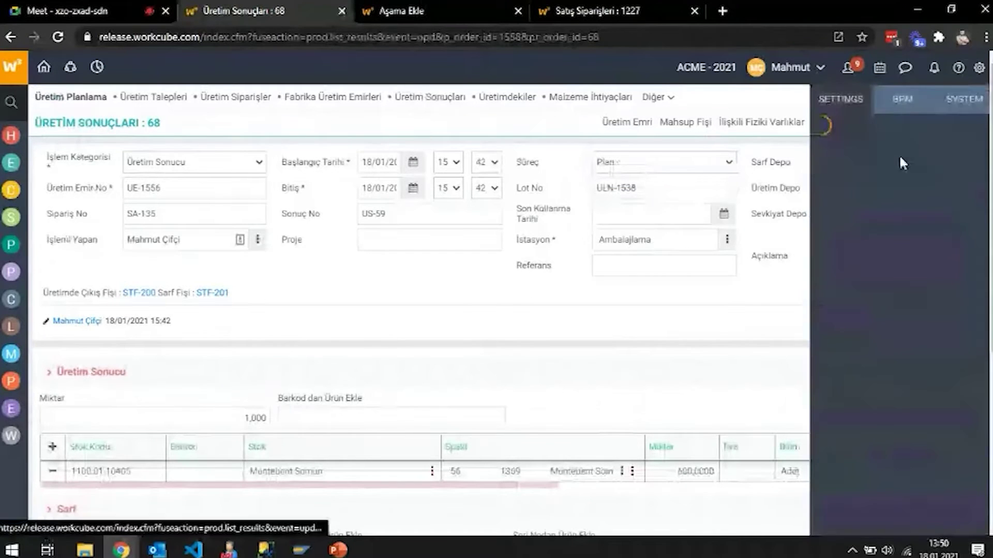
click(898, 101)
click(897, 237)
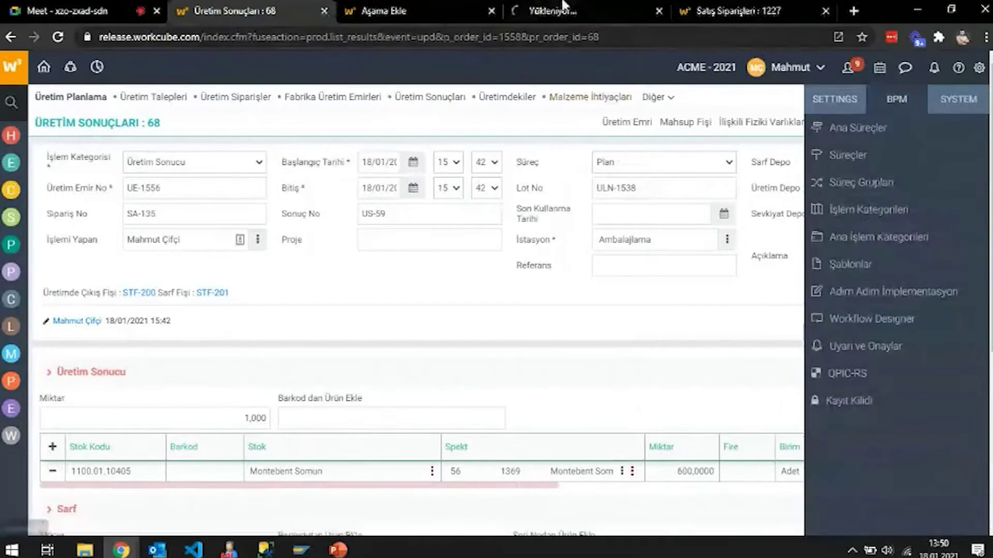
click(636, 6)
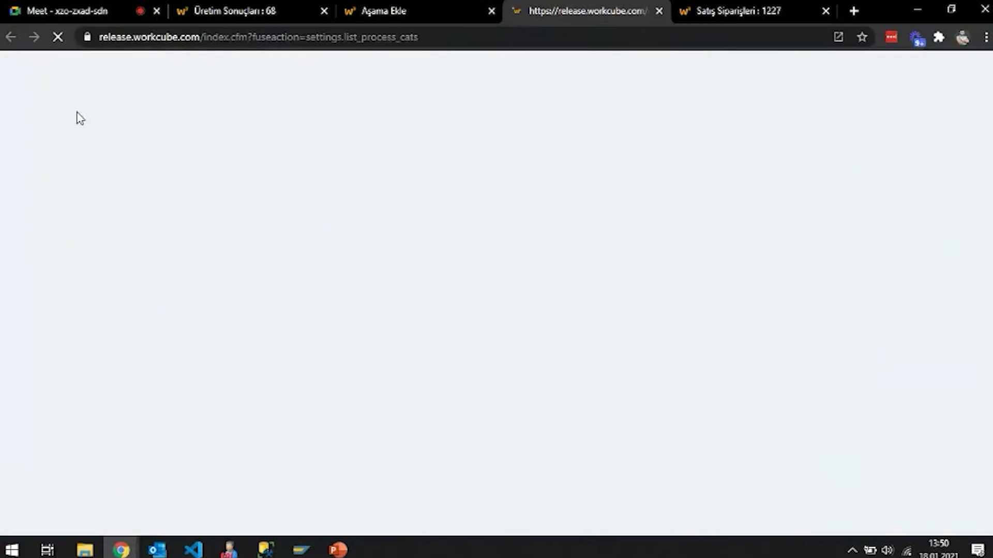
click(114, 115)
text(üre)
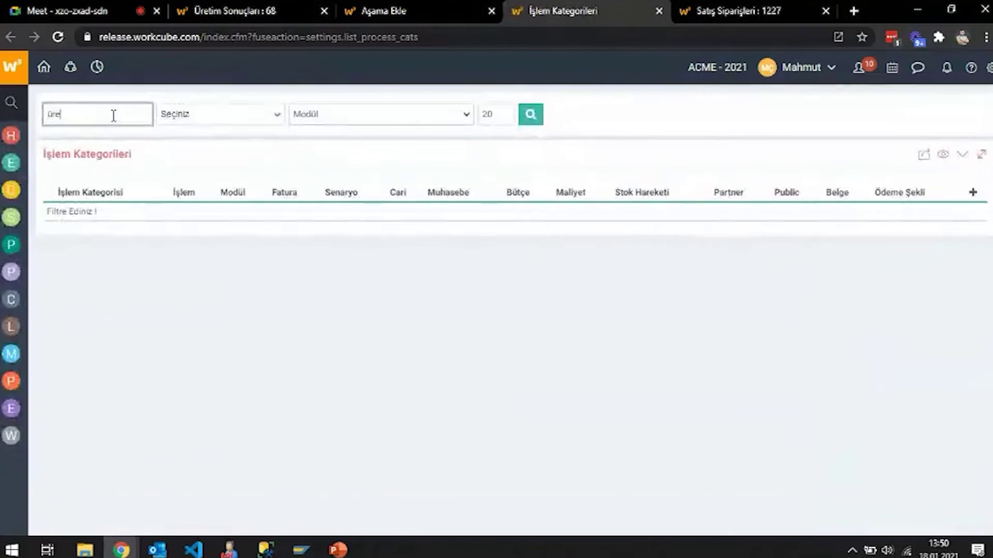
text(tim)
key(Return)
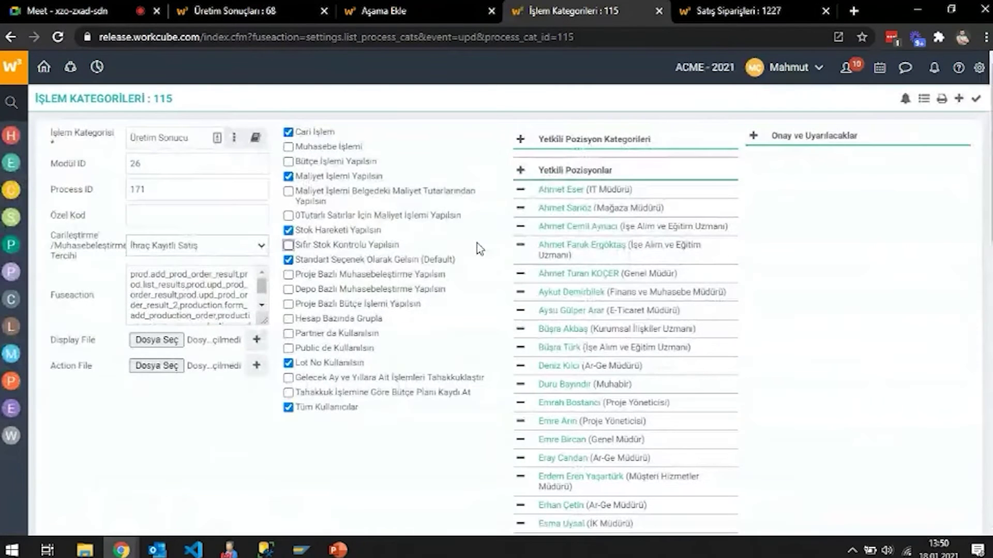
Step: Check which Action File templates are offered for the Üretim Sonucu process category, and close the category without changes
click(257, 365)
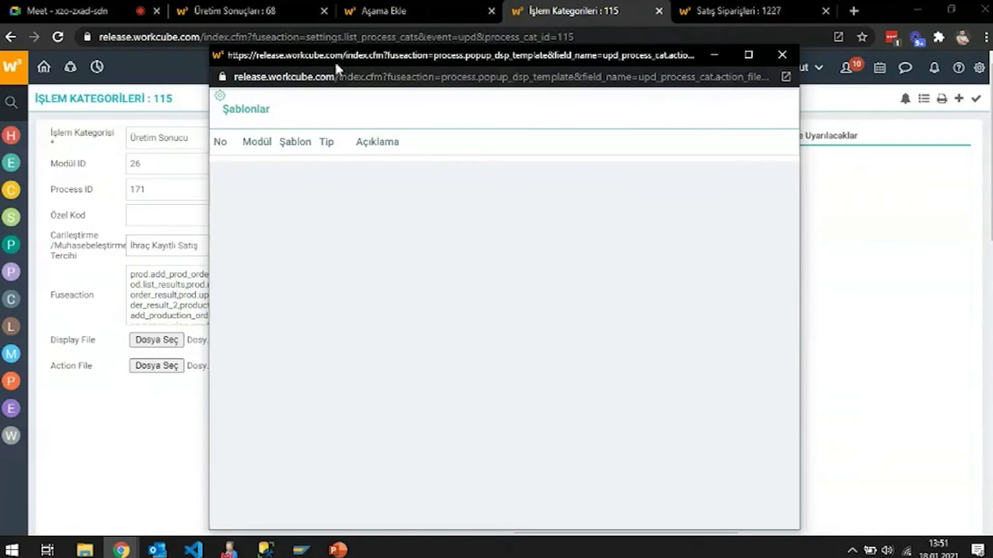
drag(334, 61, 406, 67)
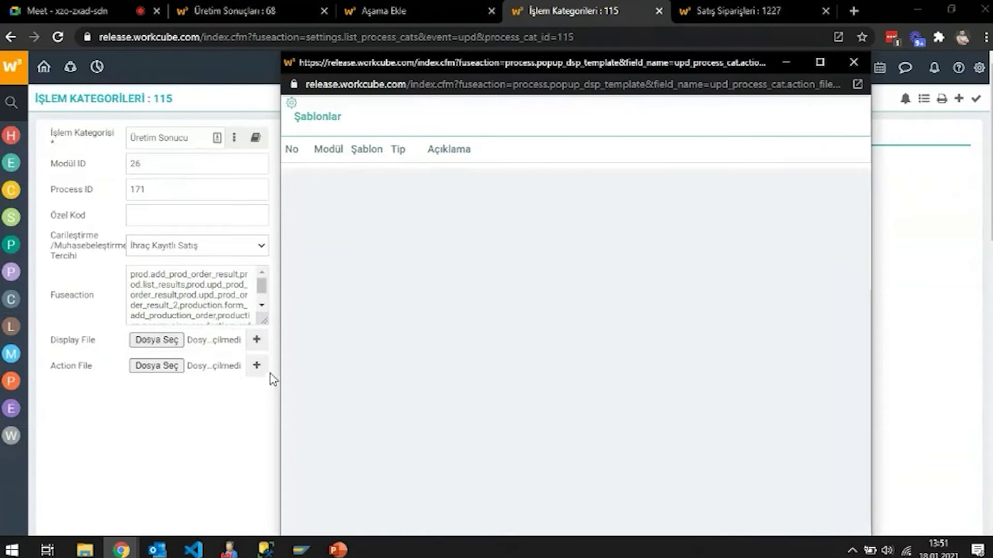
click(859, 61)
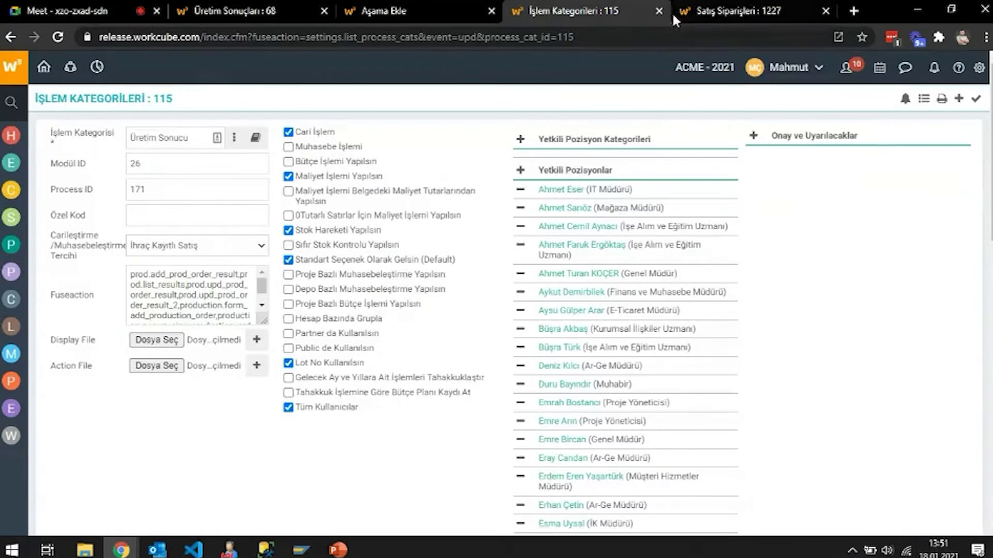
click(658, 11)
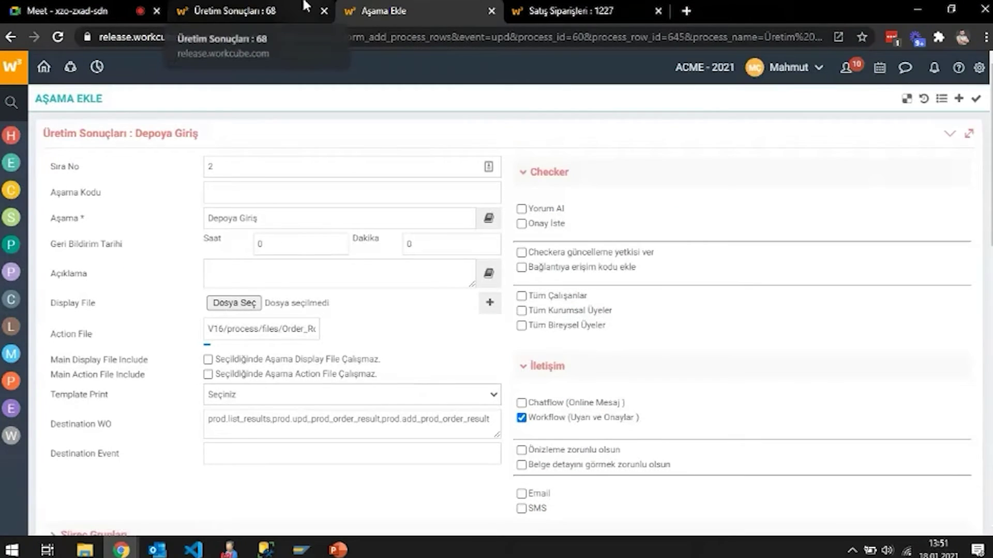
Step: Reload the Montebent Somun sales order and go back to the production result to open its production order
click(538, 11)
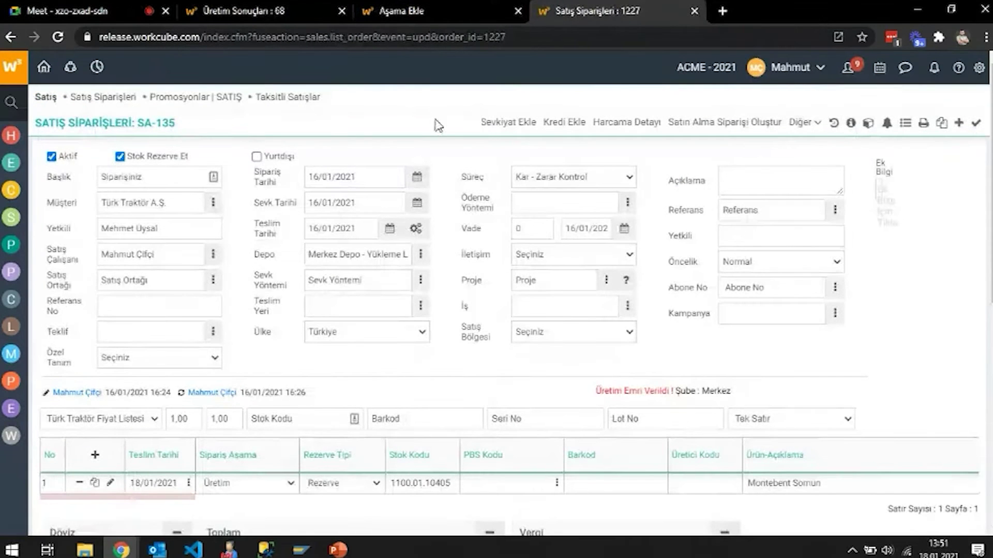
right_click(451, 148)
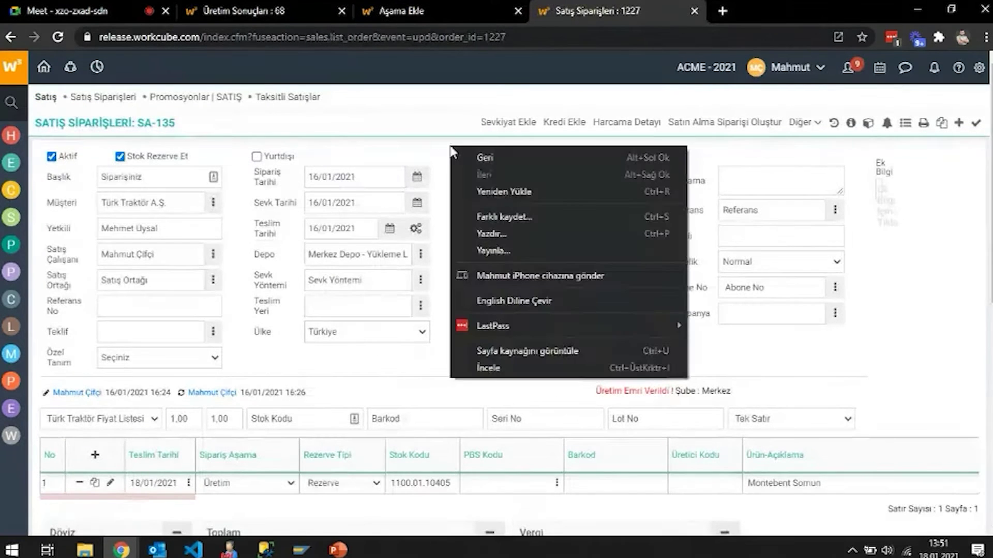
click(498, 193)
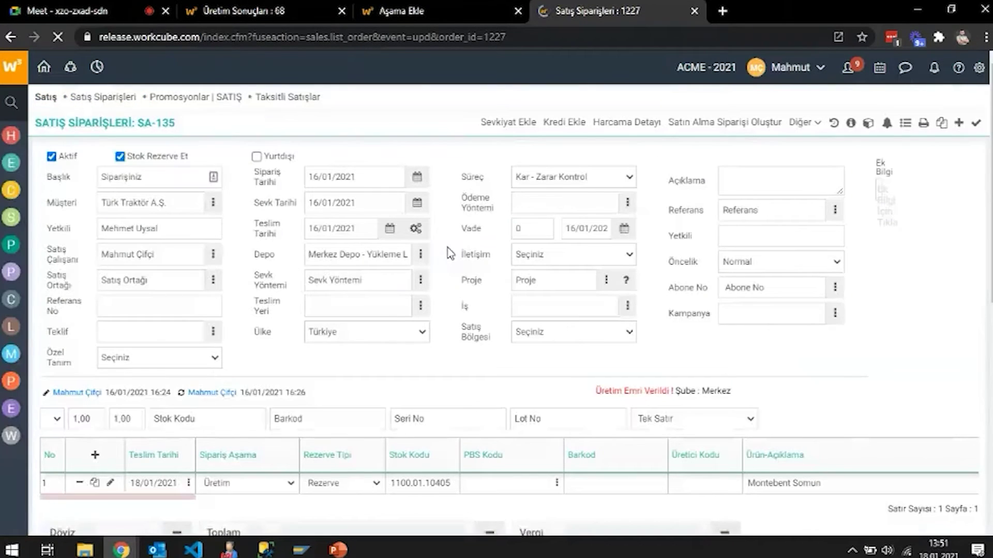
click(410, 11)
click(277, 11)
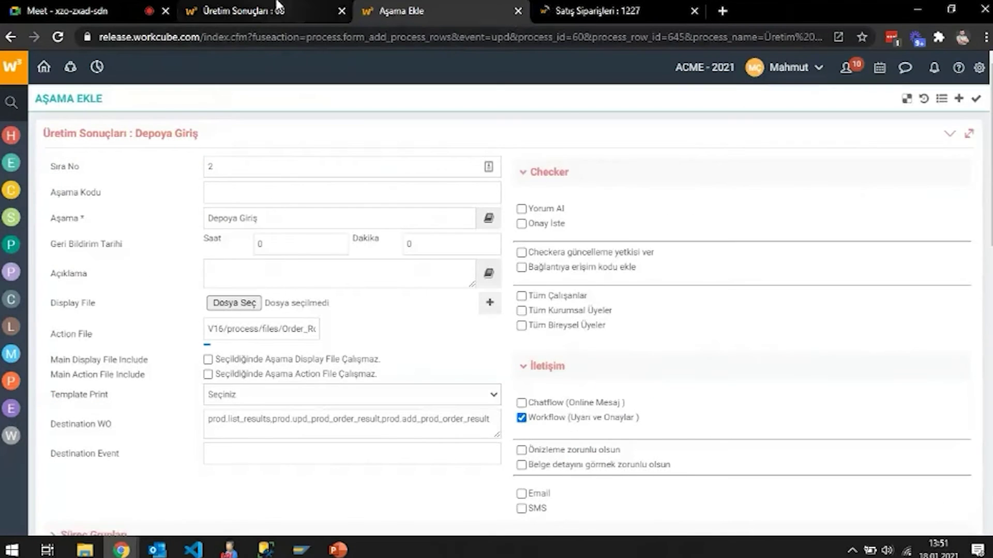
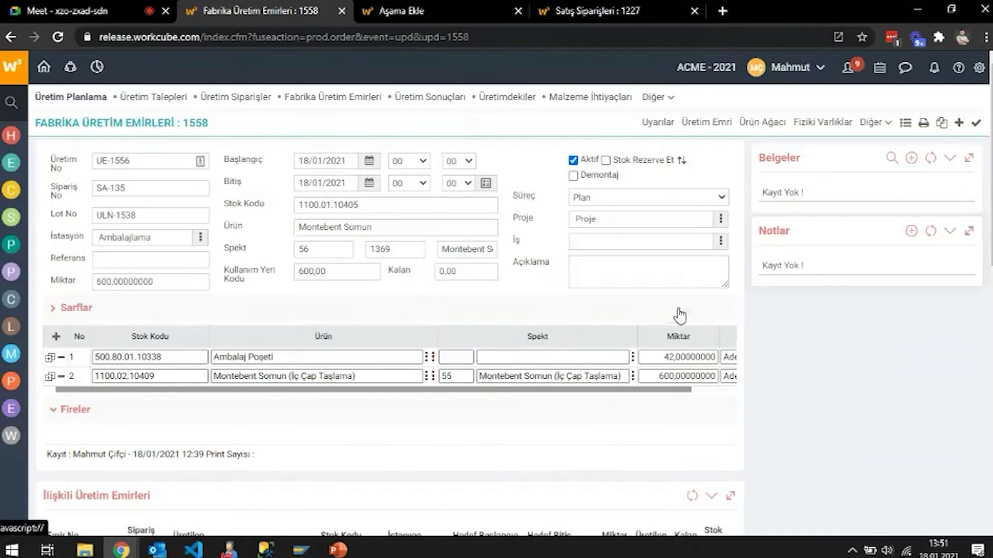
Step: Review the packaging production order with its related orders, switching Stok Rezerve Et on and back off
scroll(559, 287, down, 3)
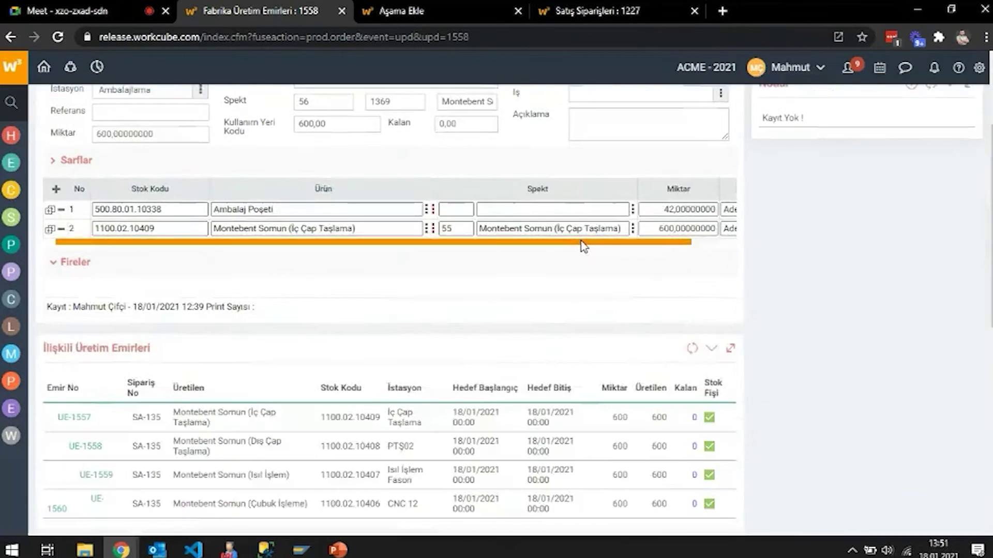
scroll(582, 243, up, 3)
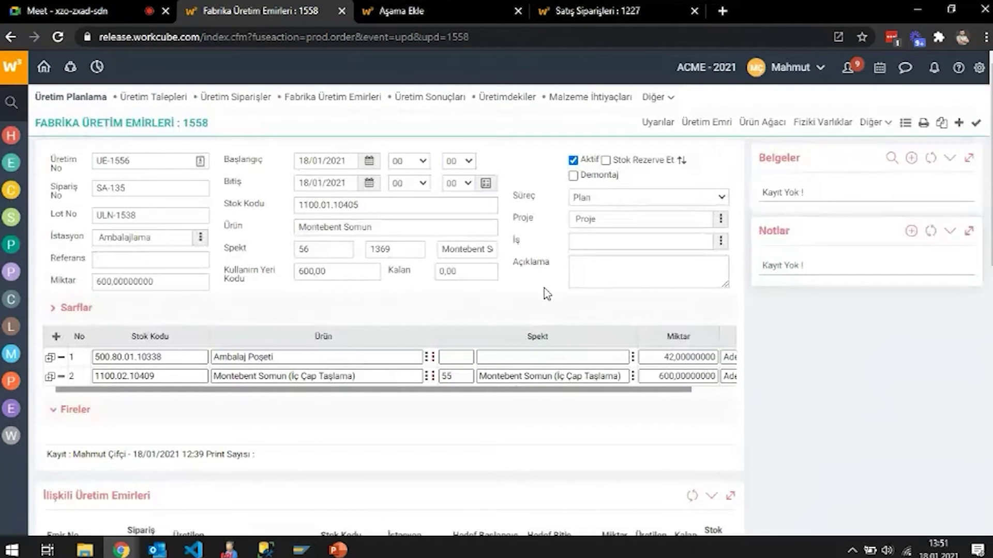
scroll(544, 288, down, 4)
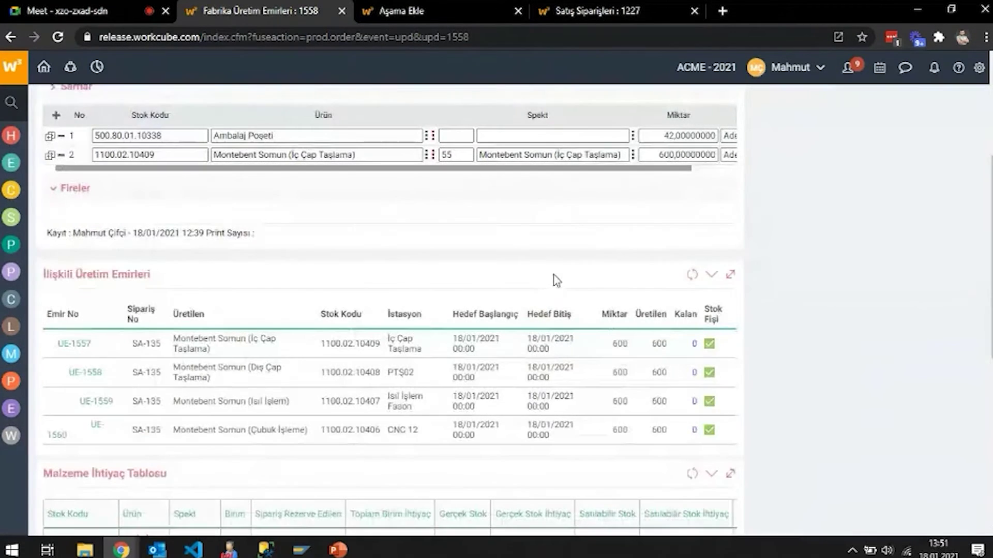
scroll(555, 279, down, 4)
scroll(555, 279, up, 8)
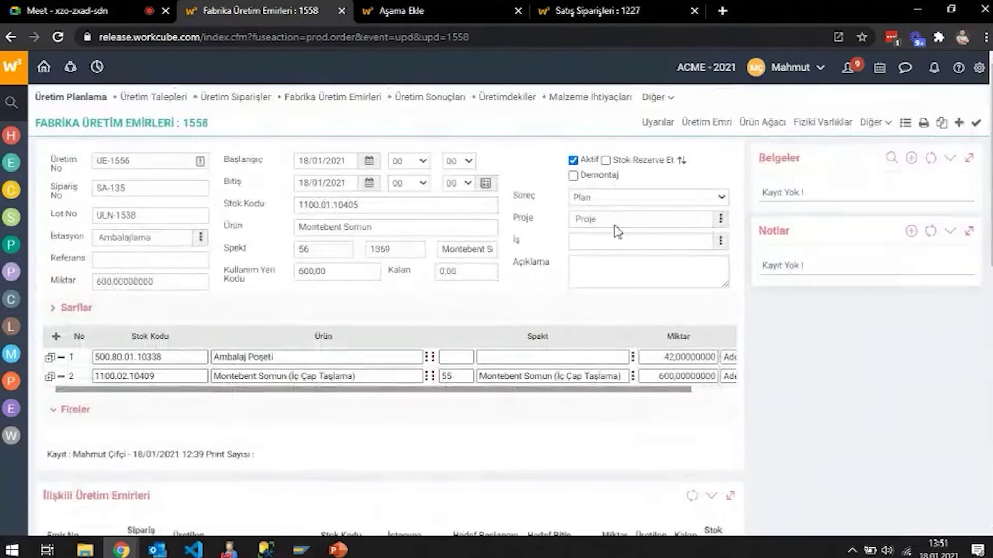
click(606, 161)
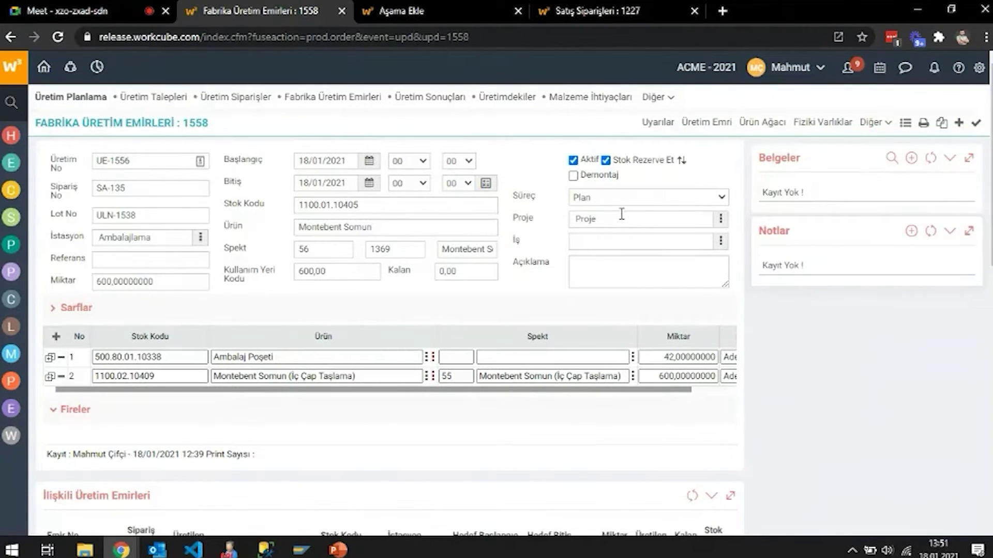
click(606, 161)
Step: View the Gündem slide in PowerPoint and the Meet call, and return to the packaging production order in Workcube
click(338, 550)
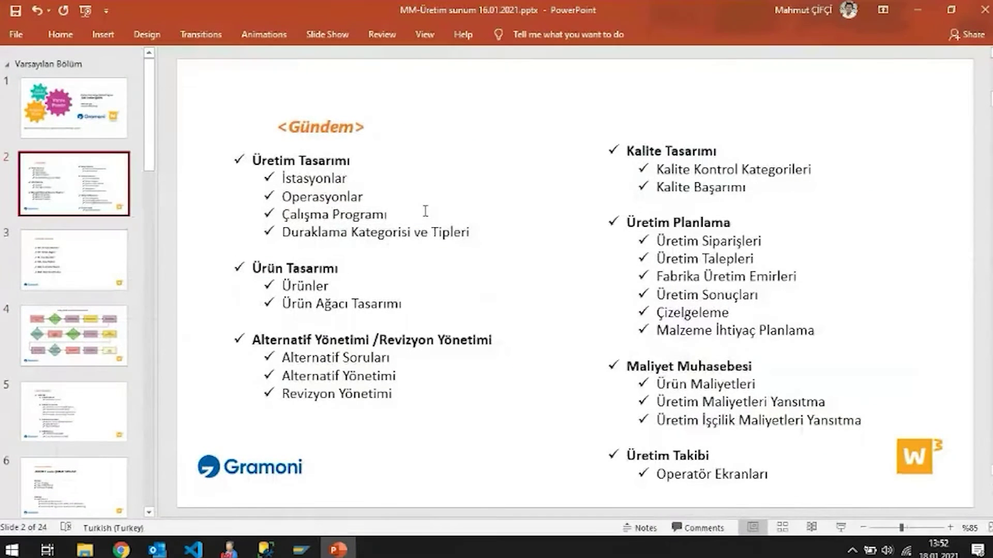
key(alt+Tab)
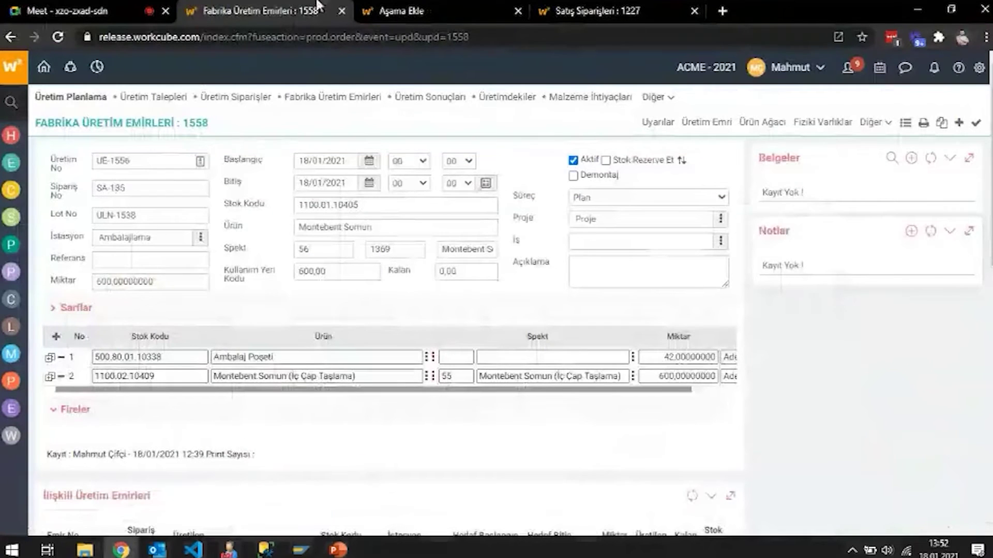
click(68, 10)
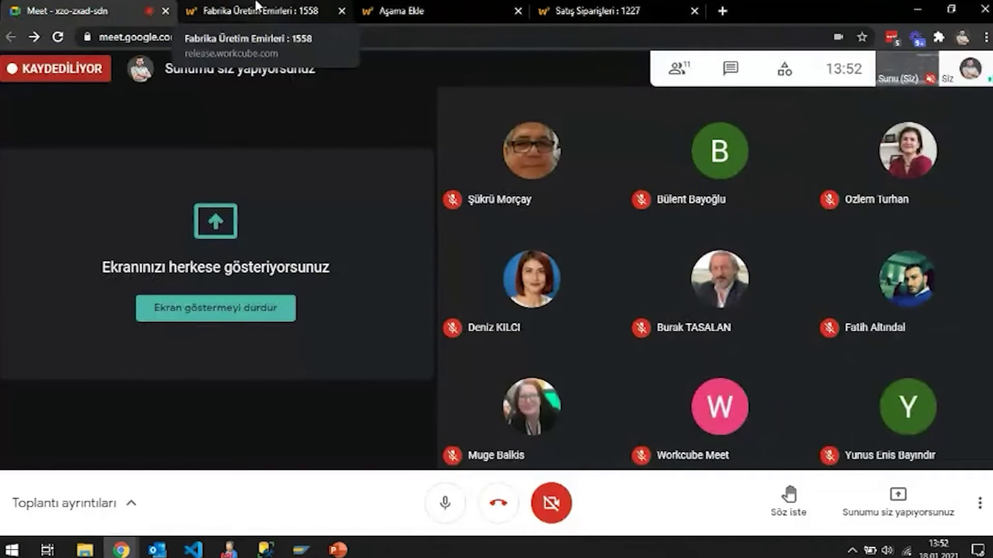
click(257, 6)
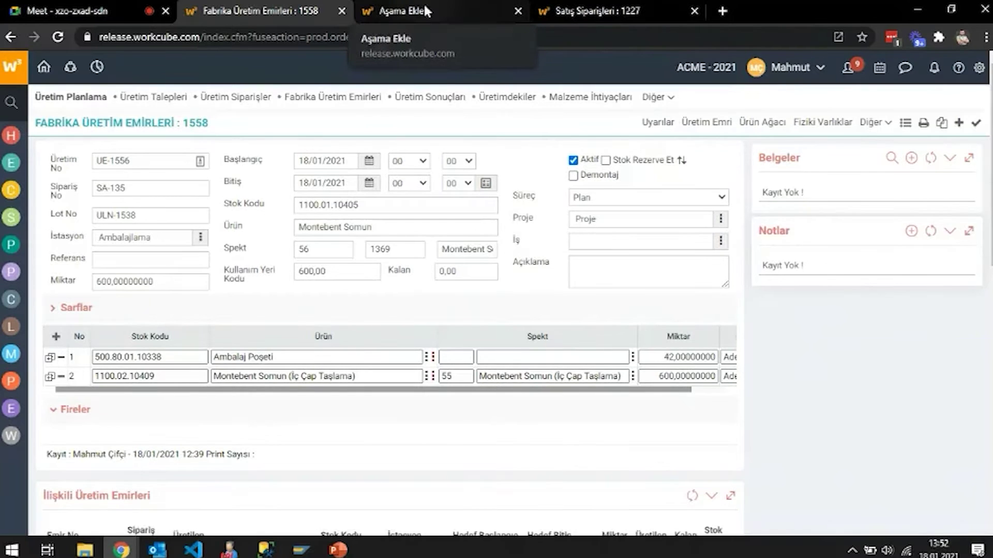
Step: Open the packaging production result from the production order's Üretim Sonuçları list
scroll(343, 405, down, 10)
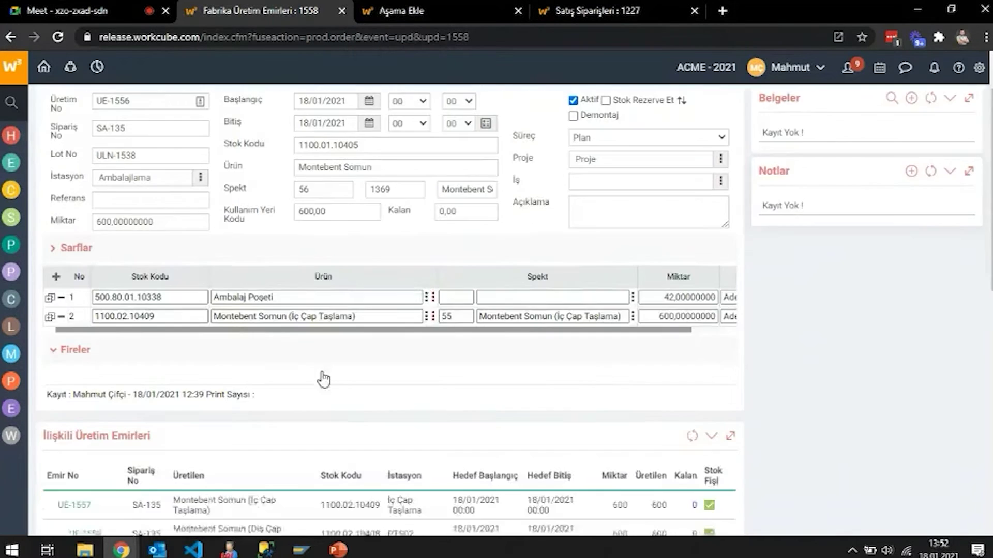
scroll(375, 339, down, 1)
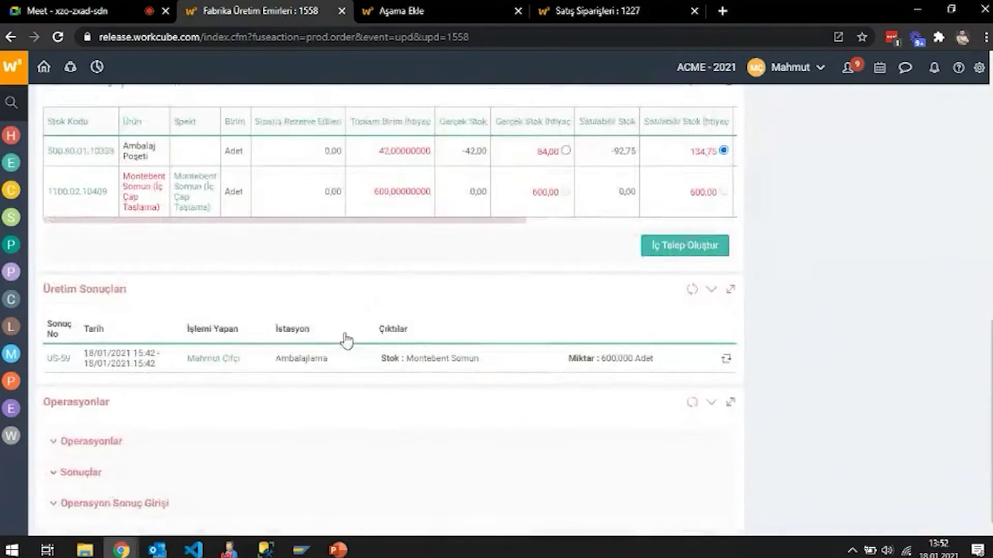
click(54, 369)
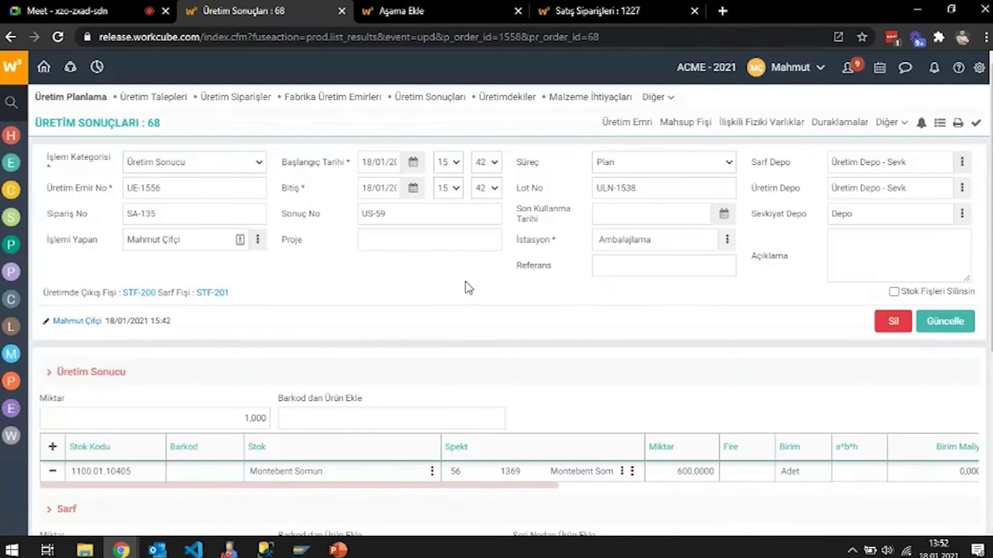
Step: Open the quality control form for the Montebent Somun result row, view it at full size and put it away
drag(531, 491, 951, 488)
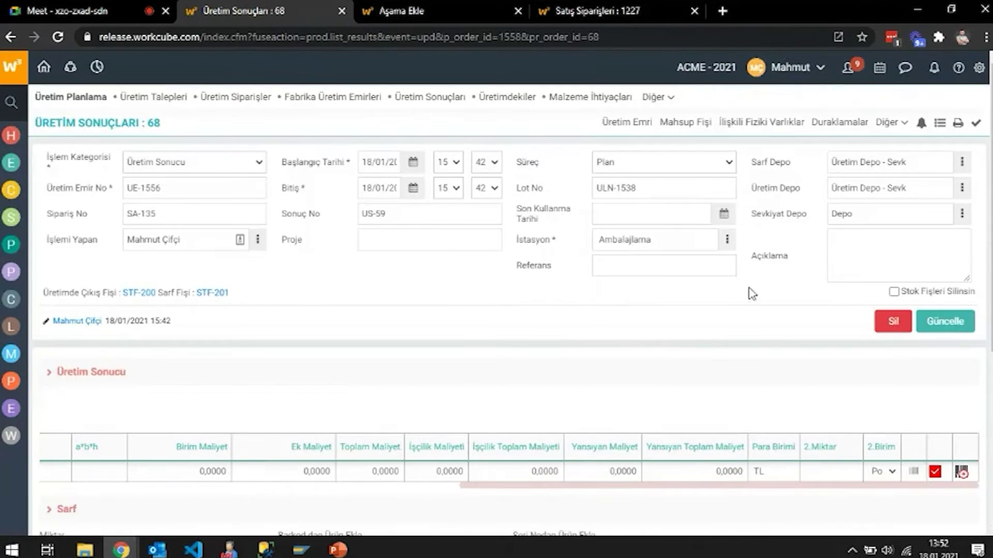
click(935, 472)
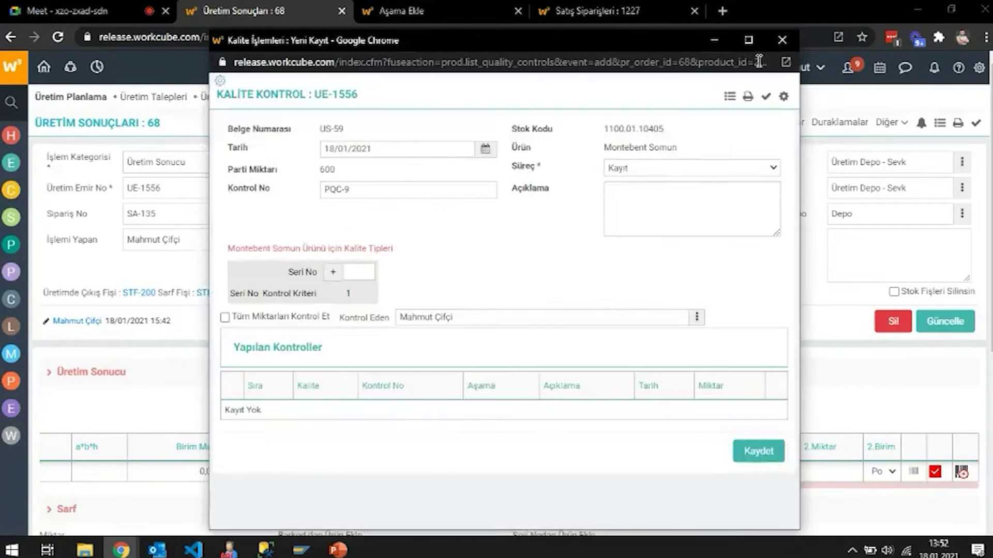
click(749, 40)
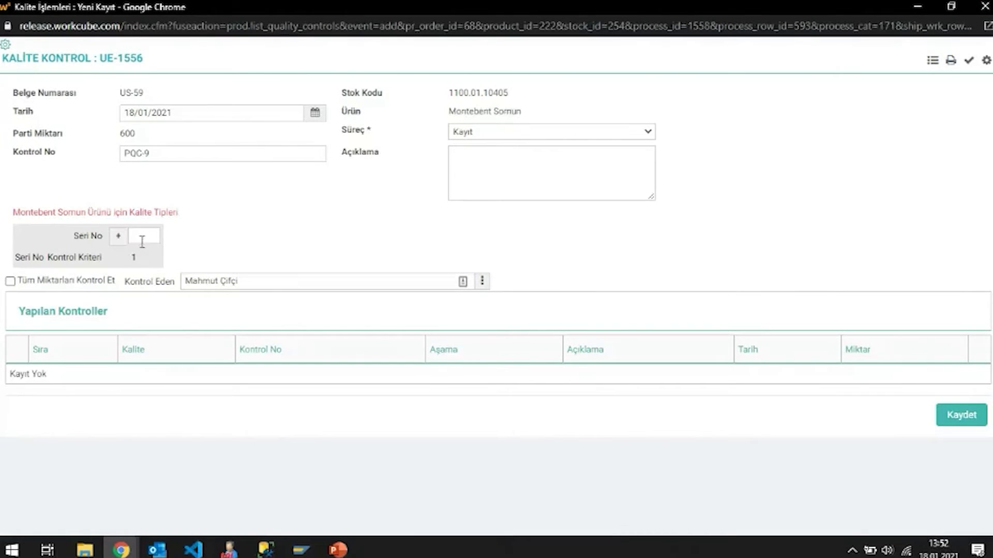
click(918, 6)
Step: Open the Page Settings of the production result page and search them for "kalite"
scroll(393, 336, down, 10)
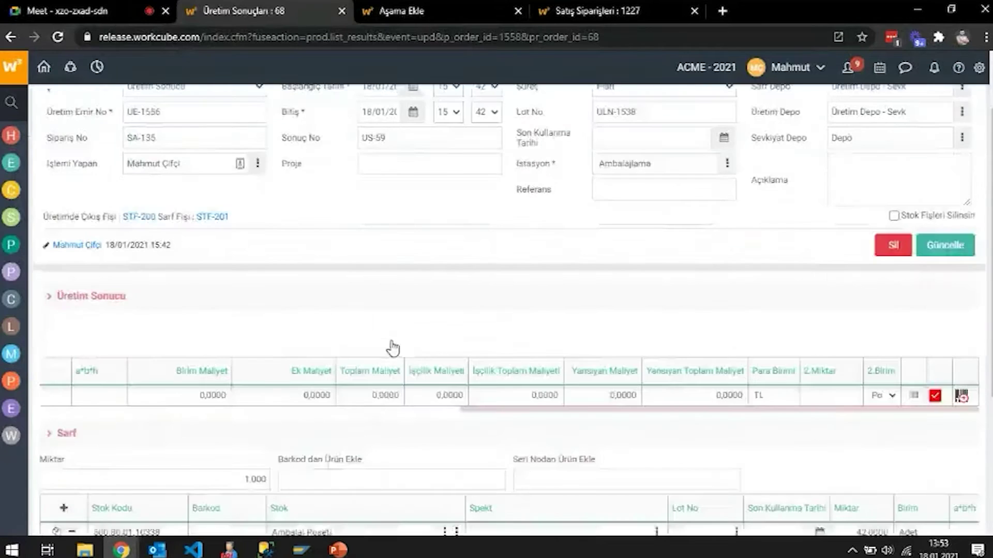
scroll(527, 271, up, 5)
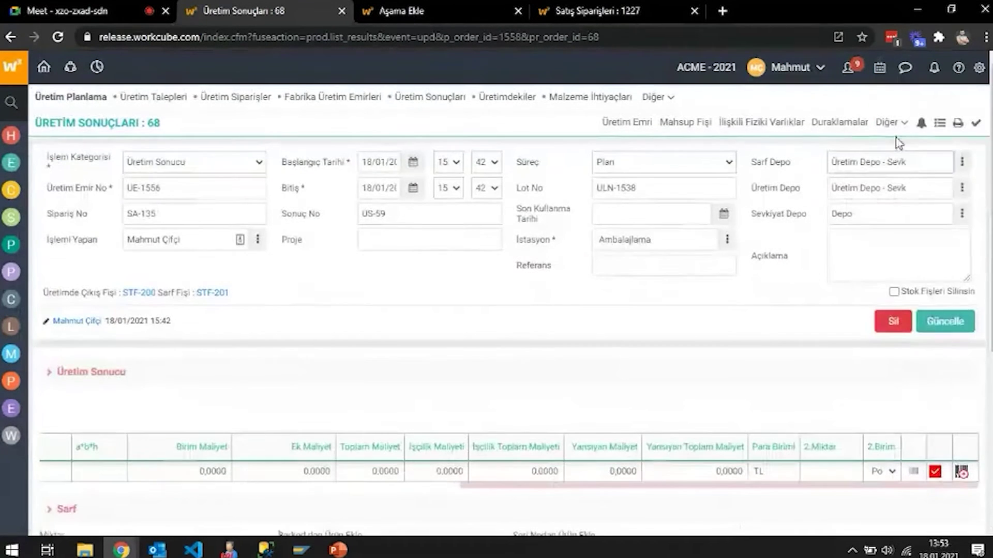
click(978, 68)
click(958, 99)
click(895, 128)
scroll(385, 259, down, 5)
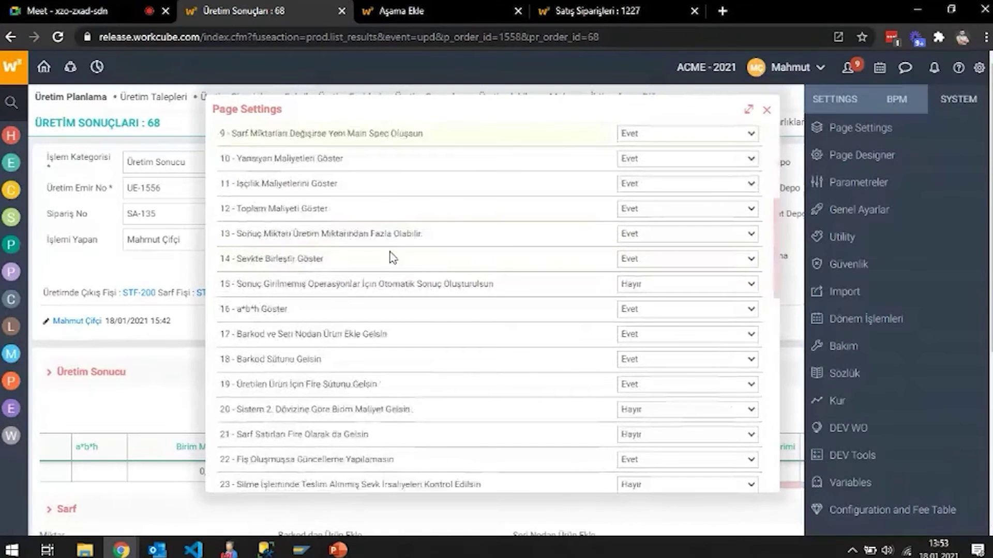
scroll(392, 266, down, 3)
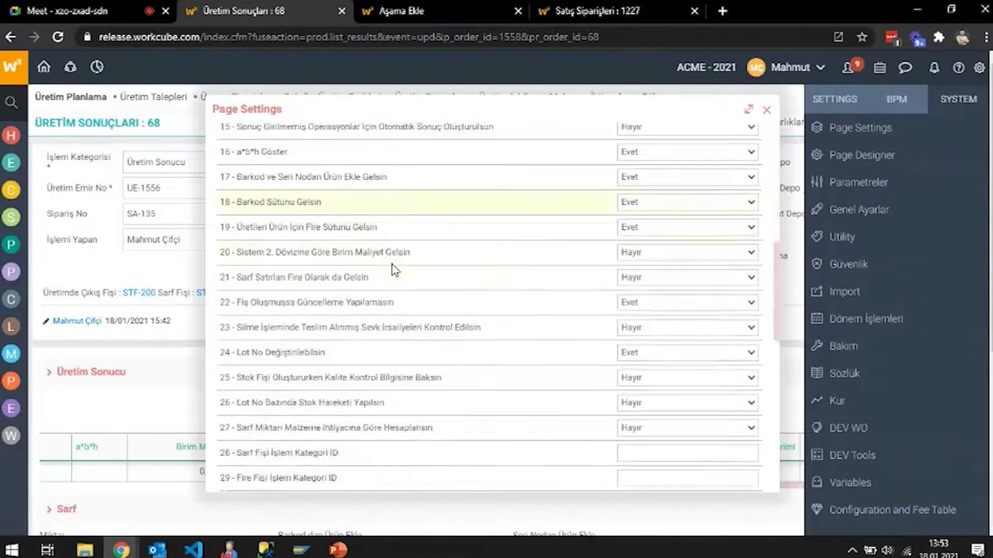
scroll(367, 314, down, 3)
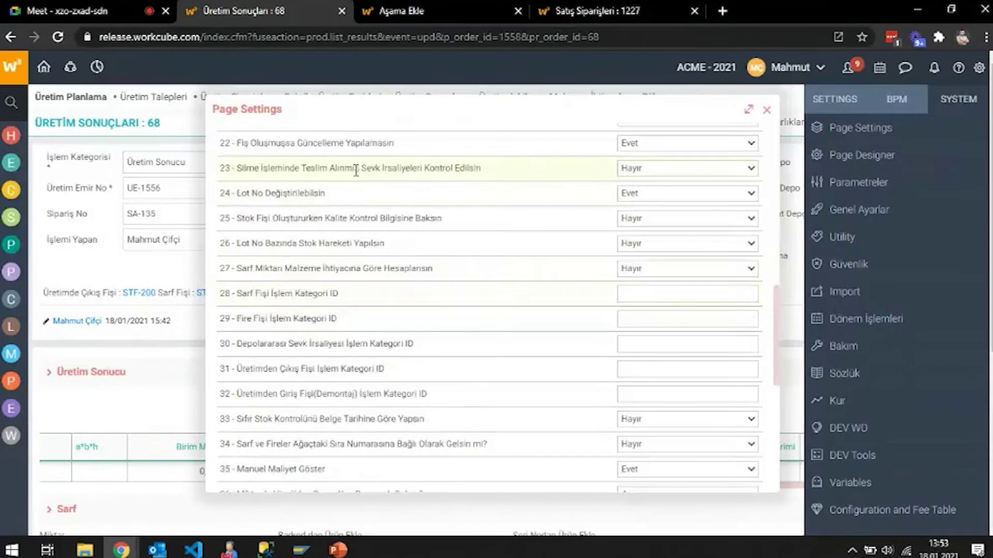
scroll(420, 269, down, 4)
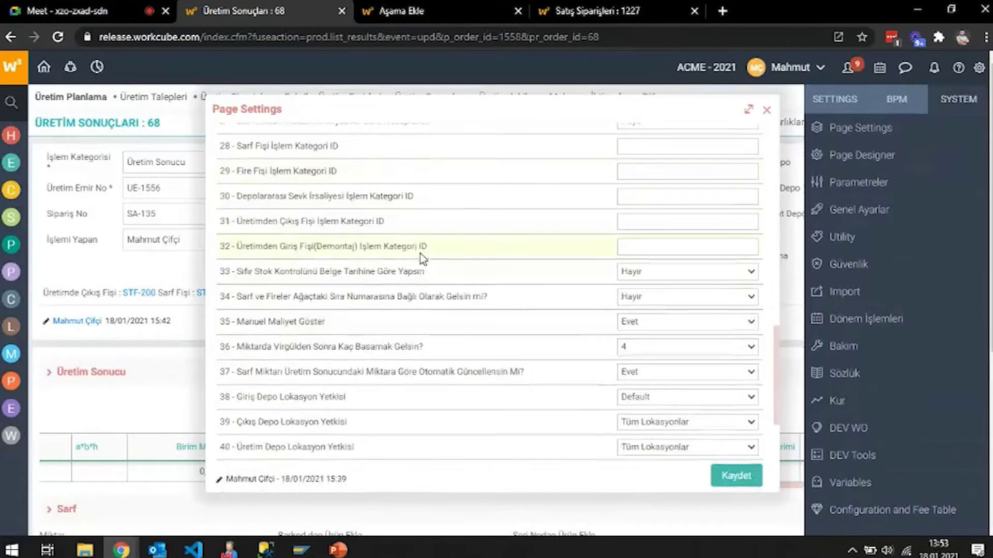
key(ctrl+f)
key(Return)
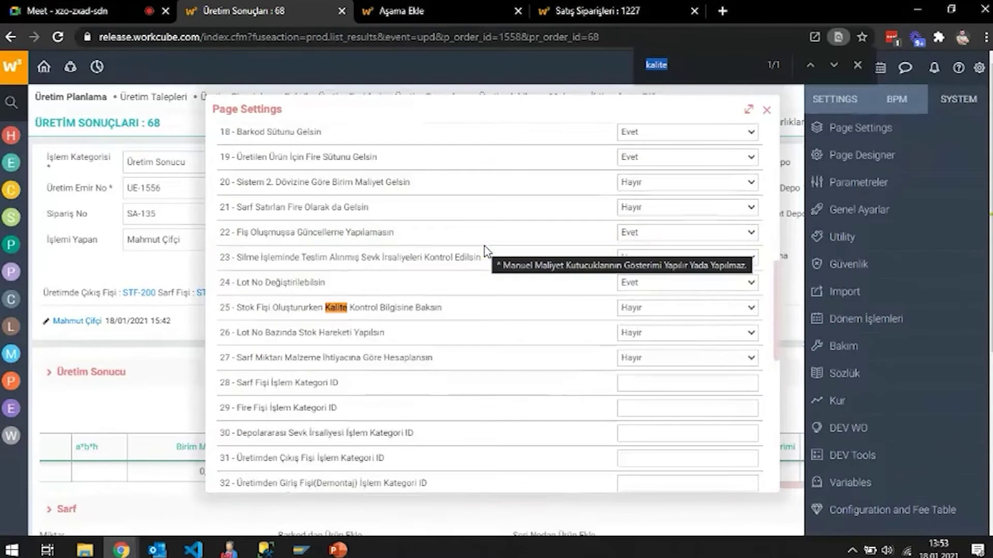
Step: Set "Stok Fişi Oluştururken Kalite Kontrol Bilgisine Baksın" to Evet, save the page settings and close them
click(639, 309)
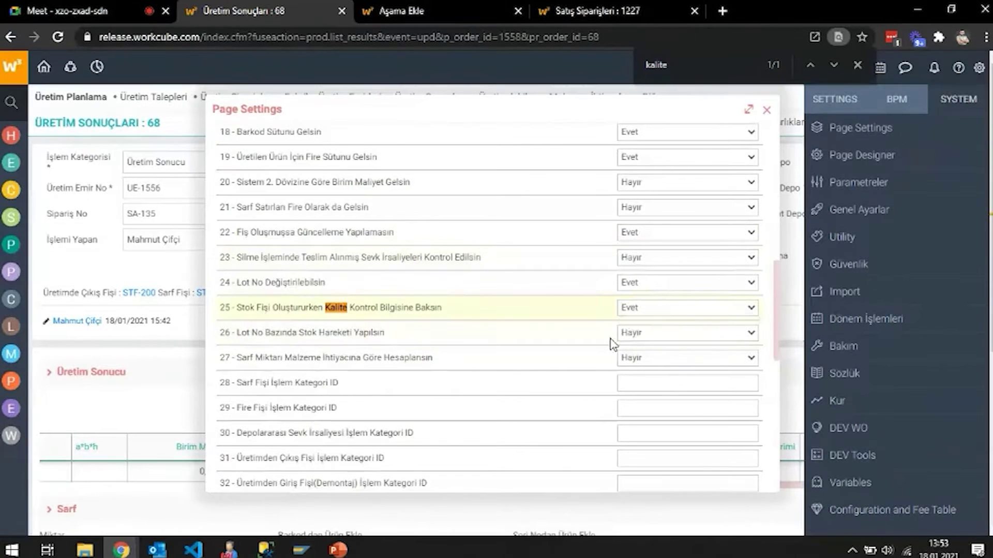
click(642, 324)
scroll(528, 326, down, 6)
click(734, 349)
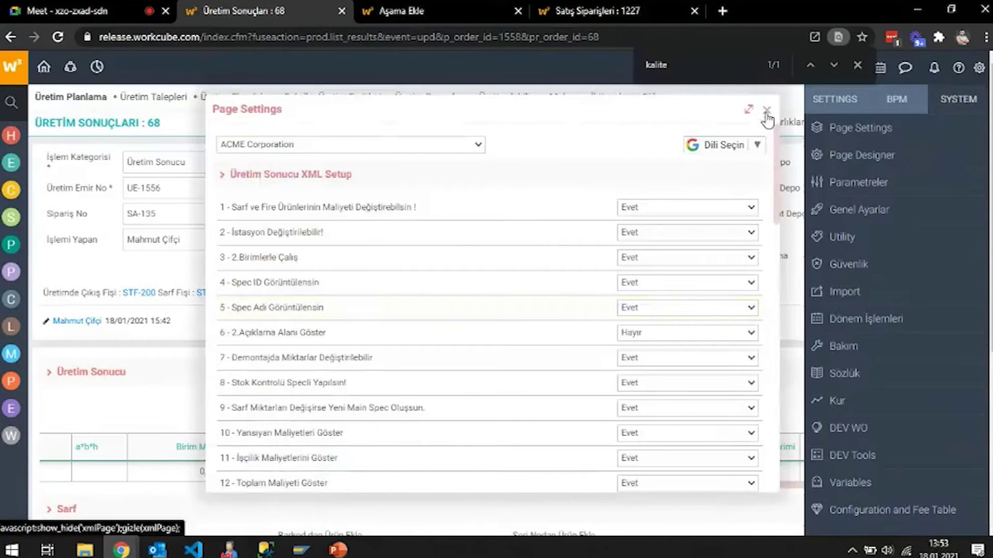
click(764, 112)
Step: View the quality control form of the Montebent Somun result row and close it
scroll(536, 315, down, 2)
scroll(537, 315, down, 1)
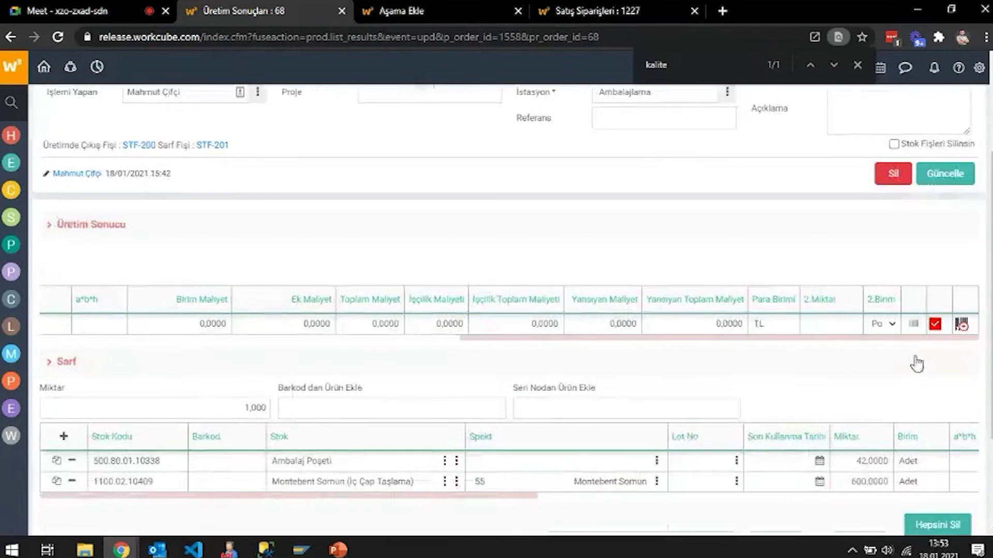
click(935, 323)
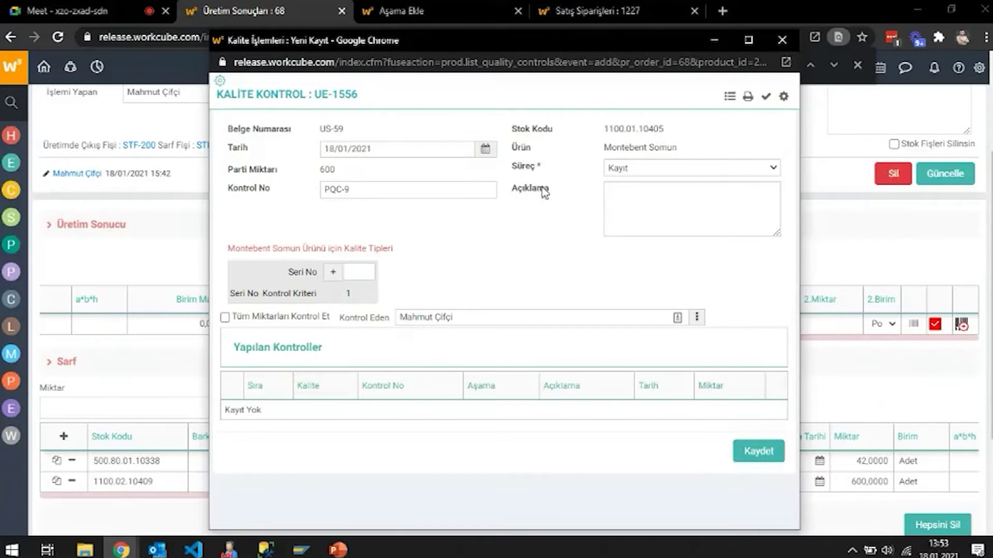
click(782, 40)
scroll(584, 293, up, 3)
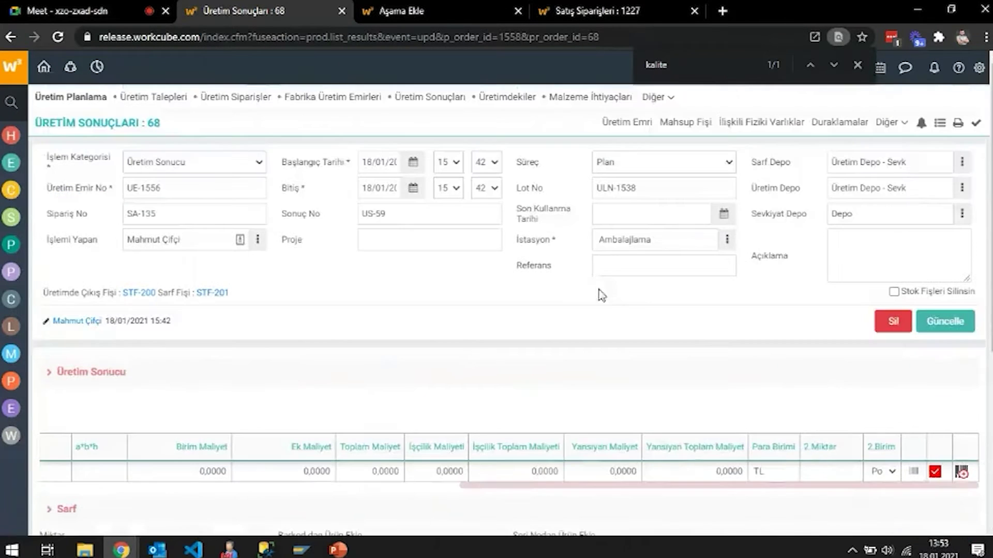
Step: Copy the stock code of the Montebent Somun row in the Üretim Sonucu table
drag(657, 488, 97, 505)
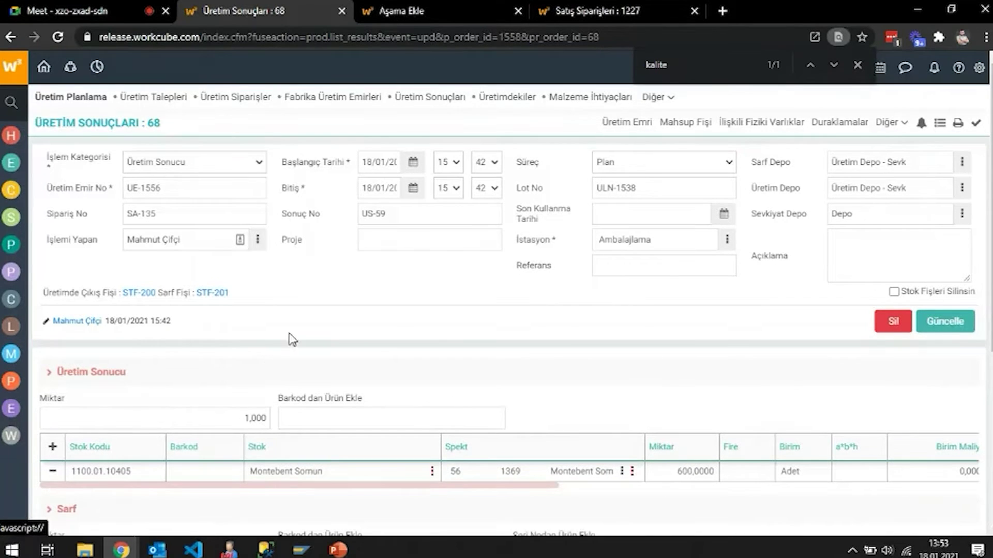
triple_click(333, 476)
double_click(151, 472)
key(ctrl+c)
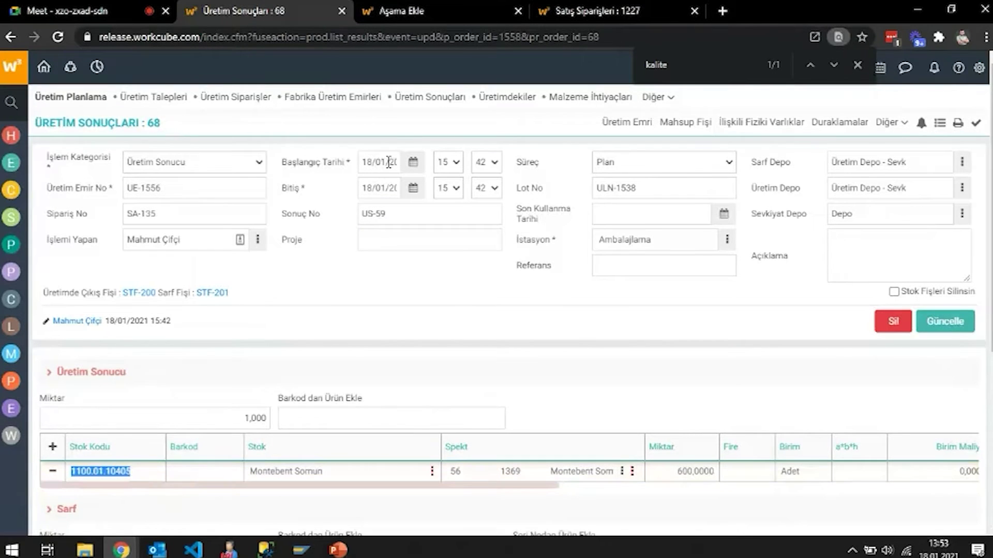
Step: Open the Ürünler list in a separate browser tab and search it for stock code 1100.01.10405
click(10, 102)
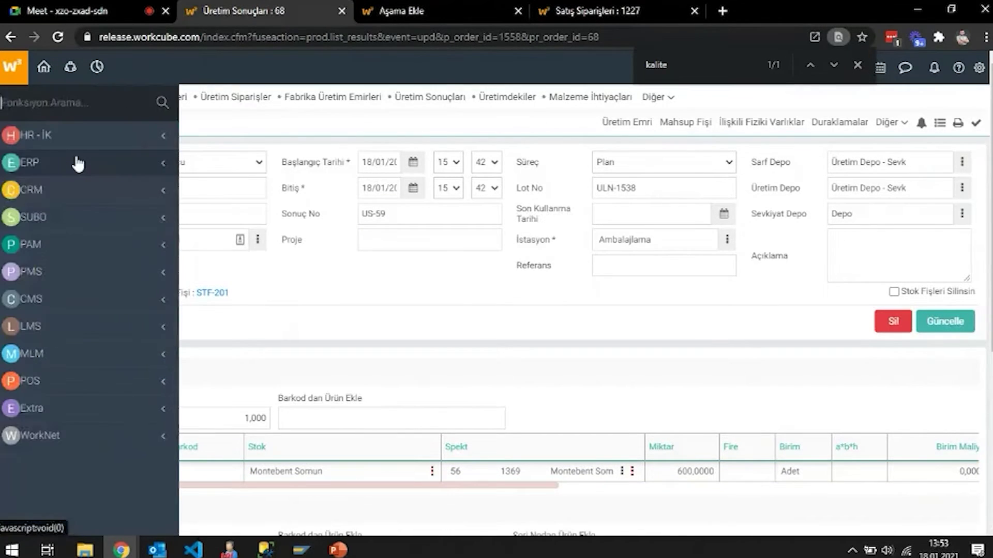
text(ürün)
middle_click(77, 136)
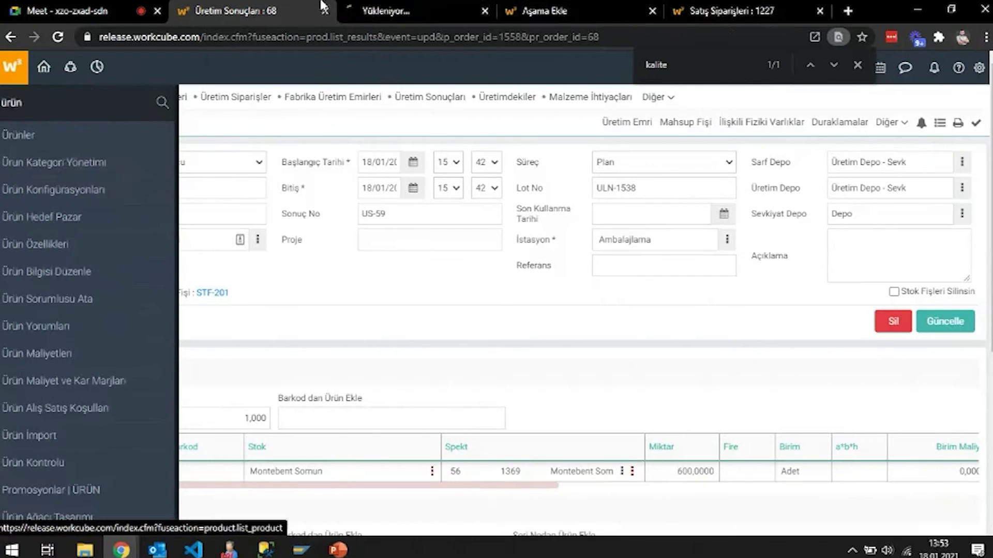
click(485, 4)
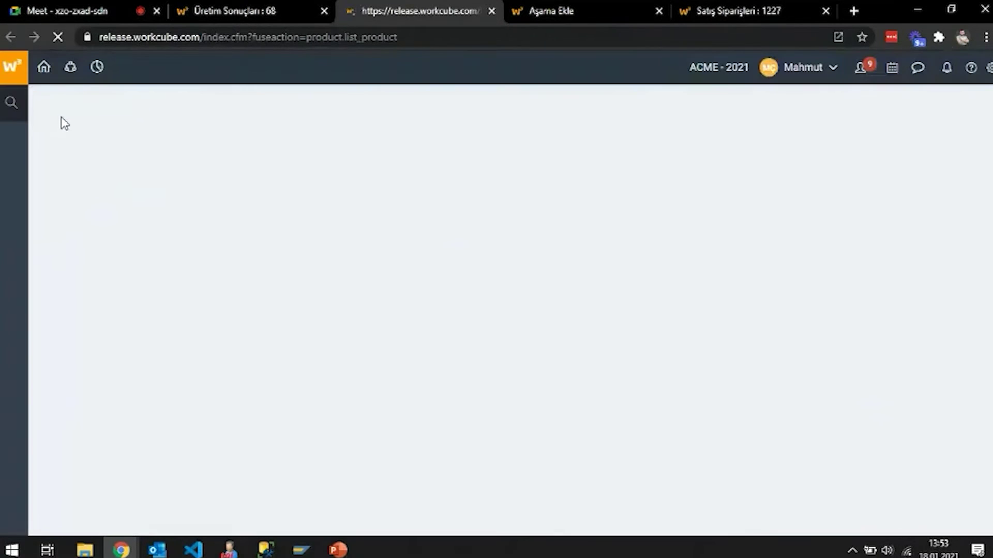
click(133, 135)
key(ctrl+v)
key(Return)
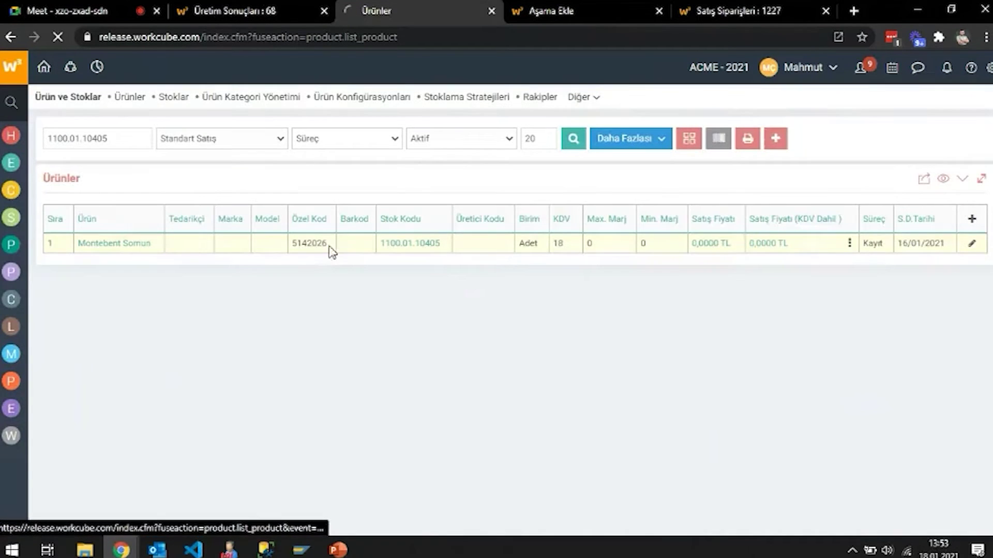
Step: Open the Montebent Somun product record and go to its Kalite Kontrol definitions
click(483, 243)
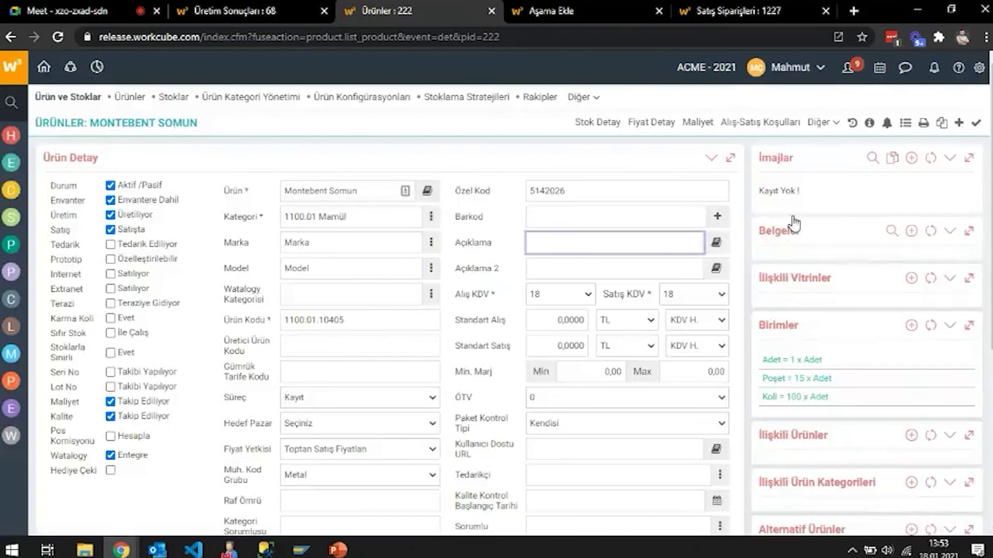
click(823, 122)
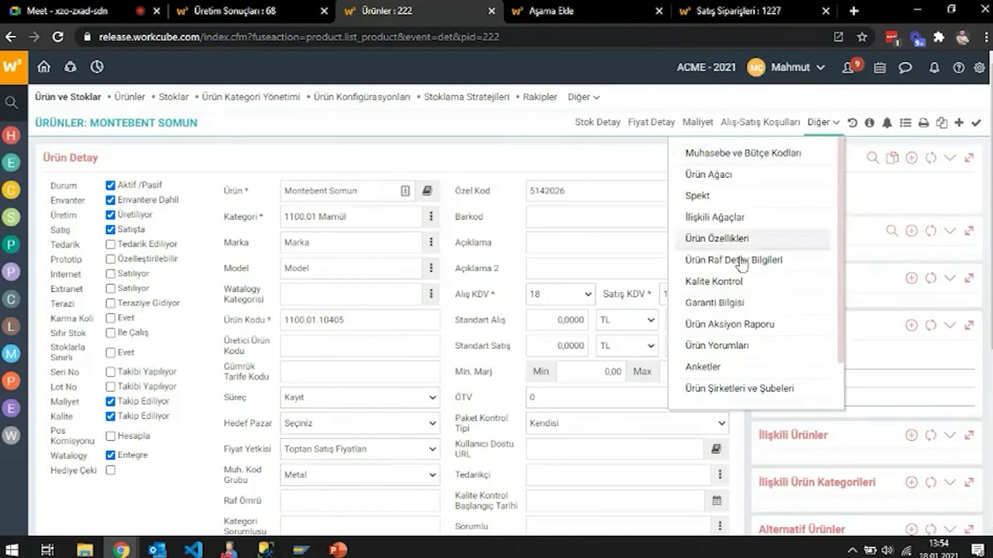
click(716, 283)
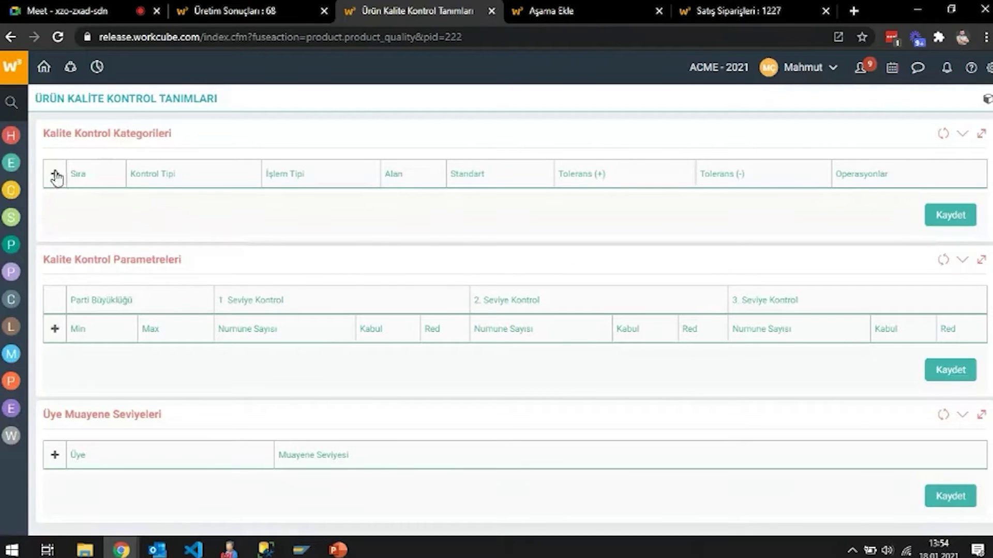
Step: Add a quality control category with Kontrol Tipi Yüzey Kontrolü and İşlem Tipi Üretim Sonucu, and save it
click(55, 175)
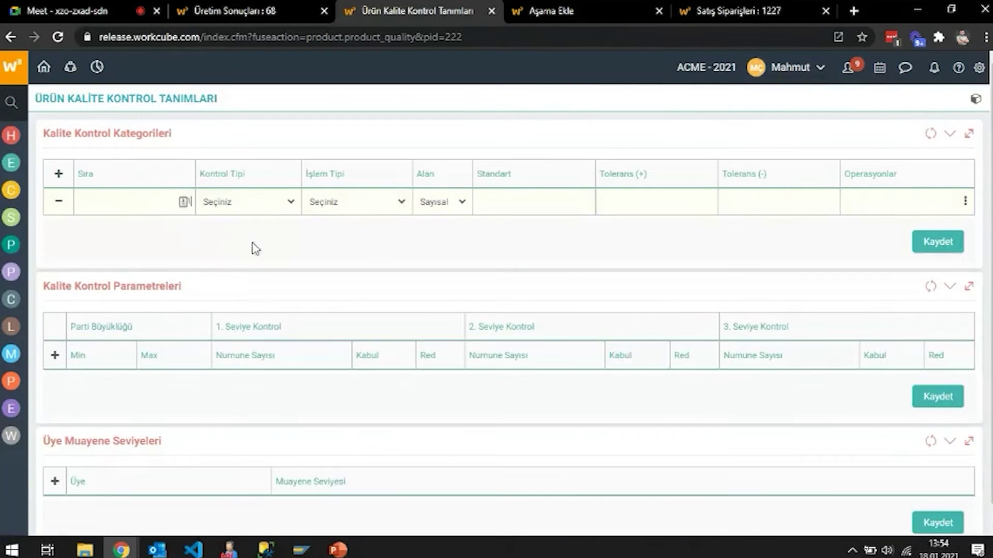
click(274, 212)
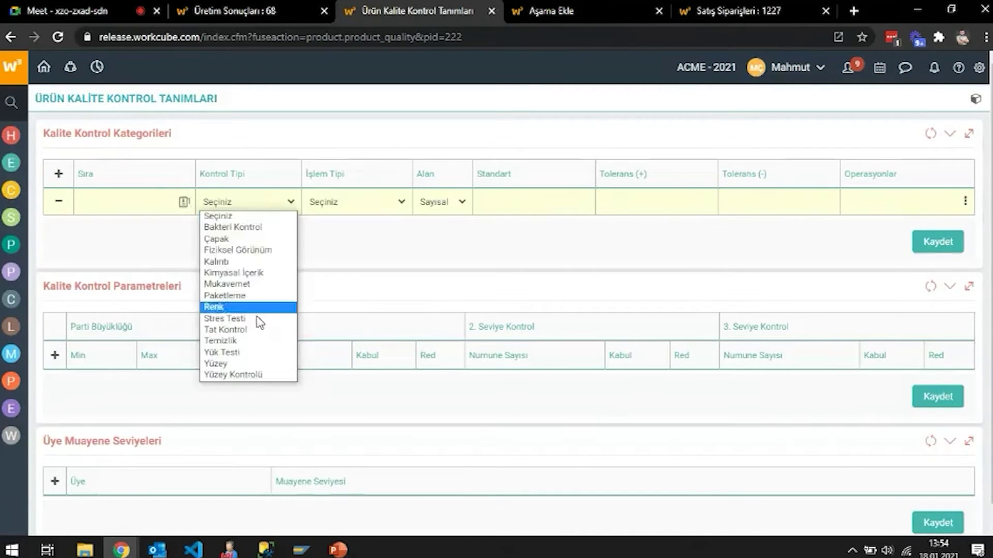
click(248, 378)
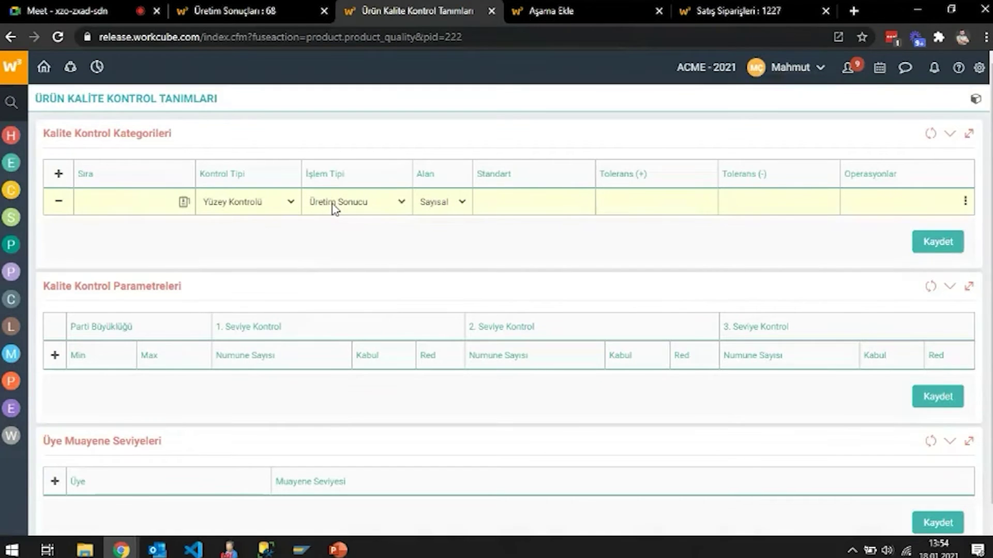
click(923, 237)
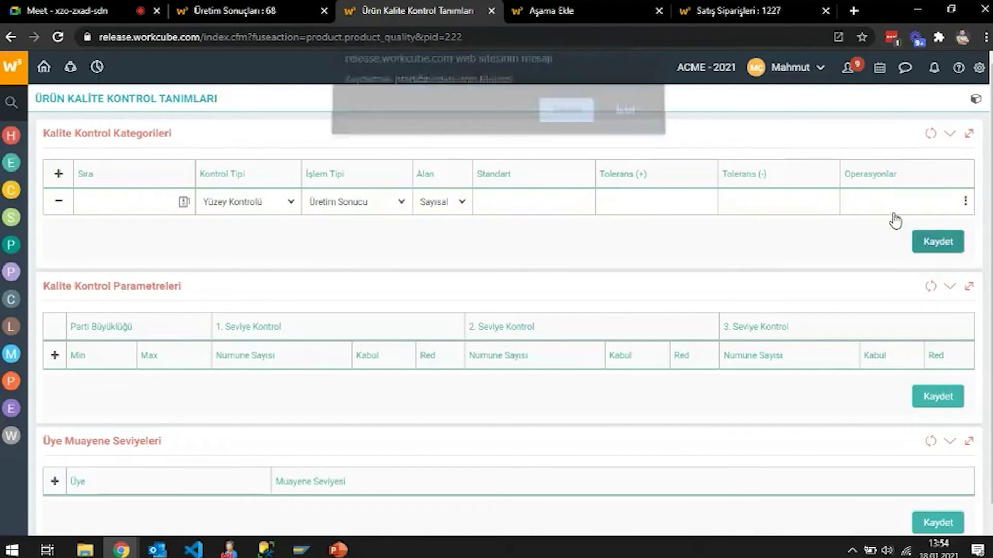
click(560, 123)
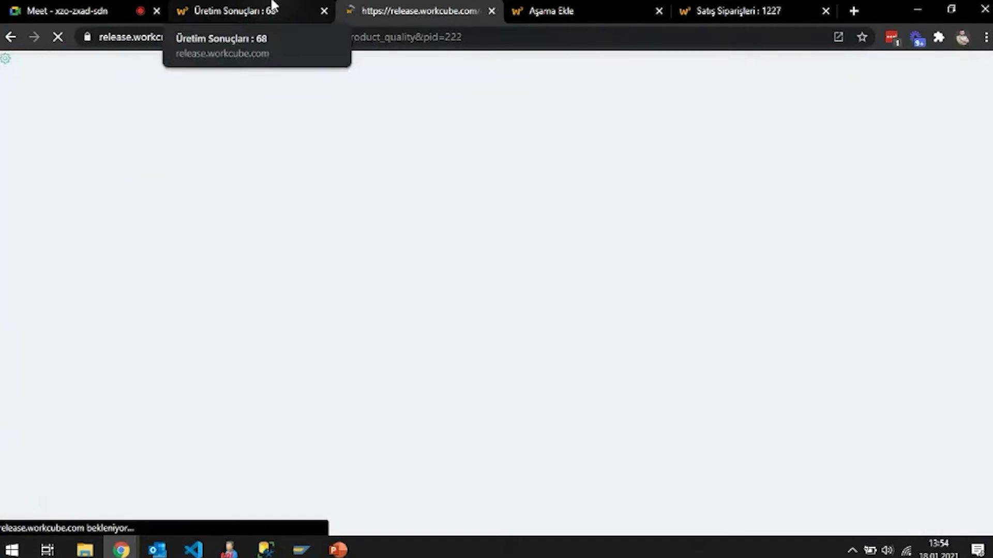
Step: Return to the production result and open the Montebent Somun row's quality control form at full size
click(273, 6)
click(334, 227)
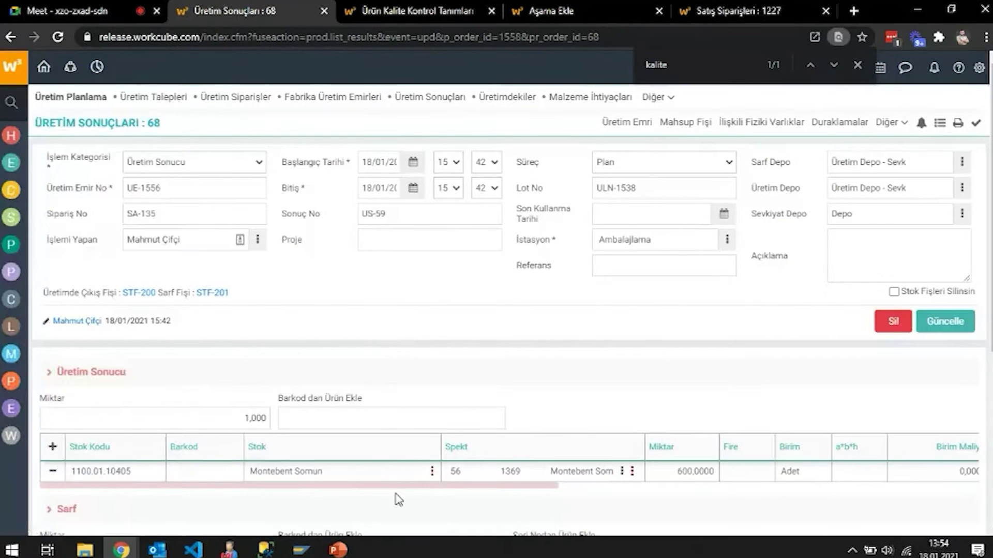
drag(397, 487, 949, 501)
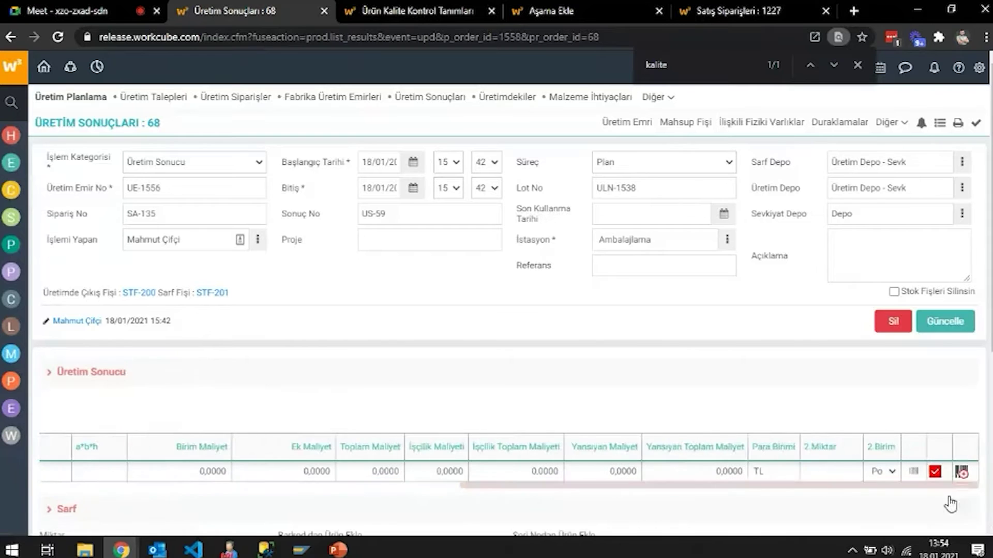
click(934, 471)
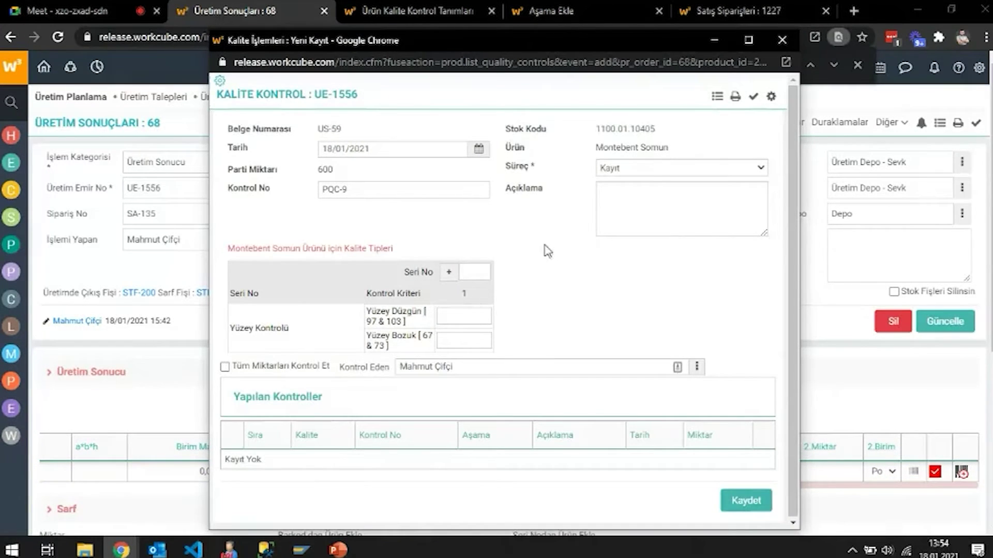
click(749, 41)
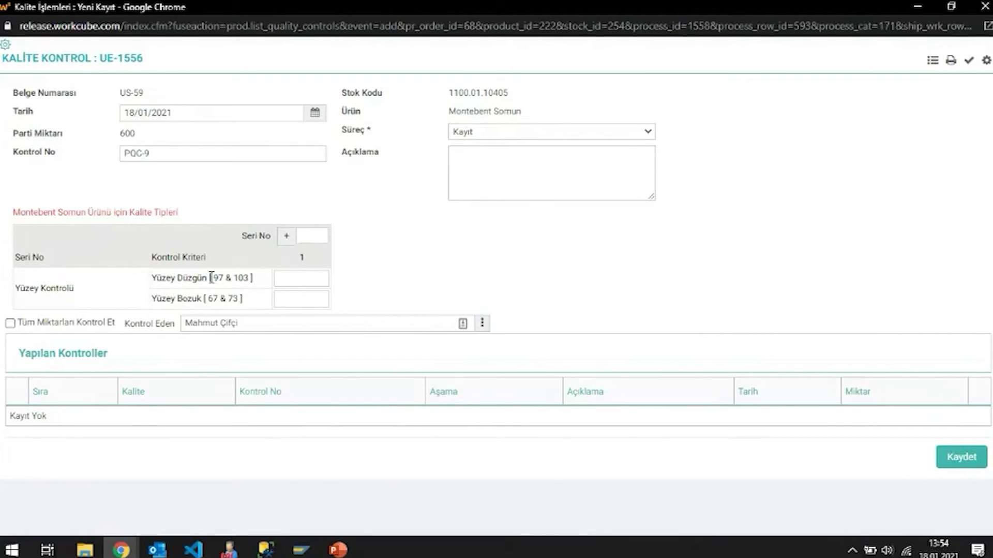
Step: Turn on Tüm Miktarları Kontrol Et, set Yüzey Düzgün to 99 and Kontrol Edilen Miktar to 590
drag(216, 279, 249, 279)
click(313, 278)
click(10, 323)
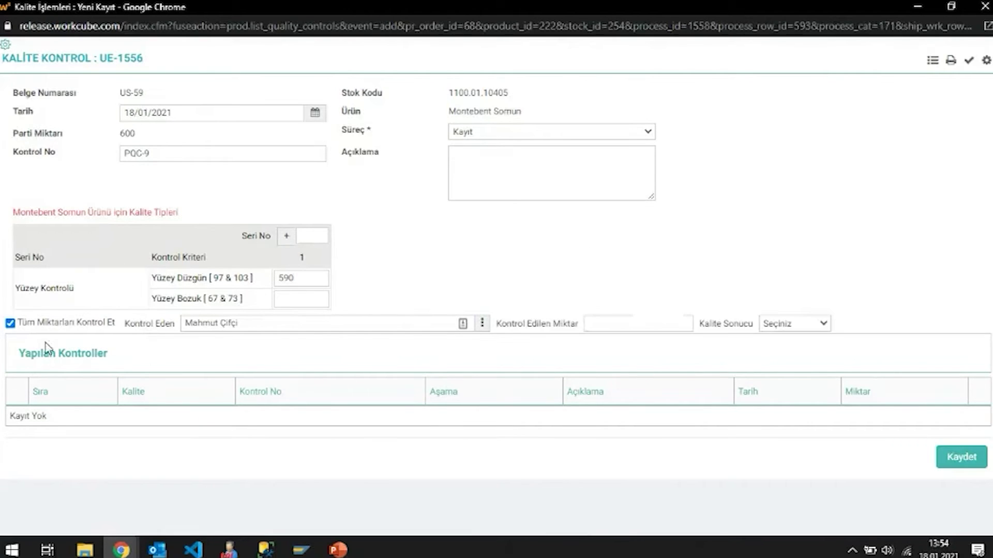
double_click(300, 279)
text(99)
Step: Set Kalite Sonucu to Yüksek Kalite and save the quality control record
click(794, 324)
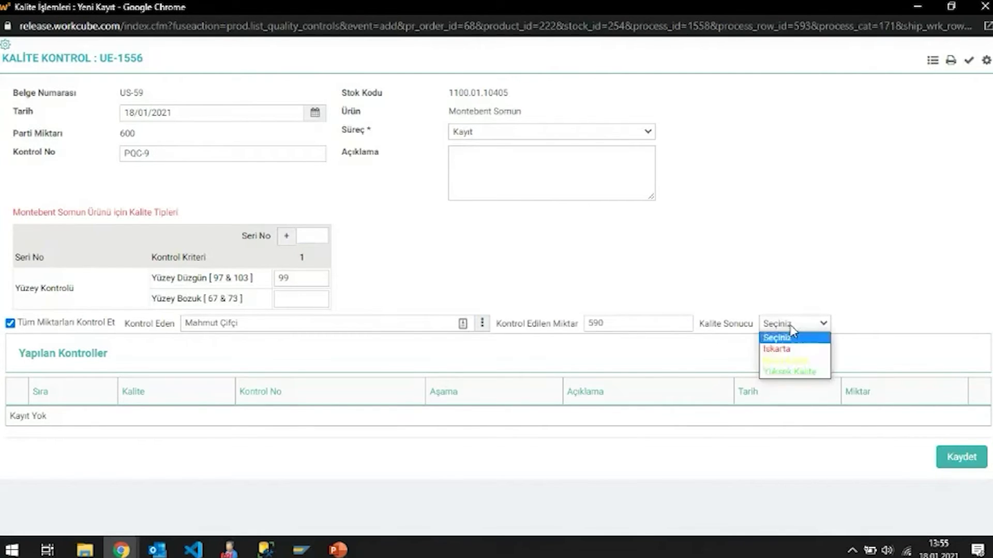
click(790, 372)
click(965, 458)
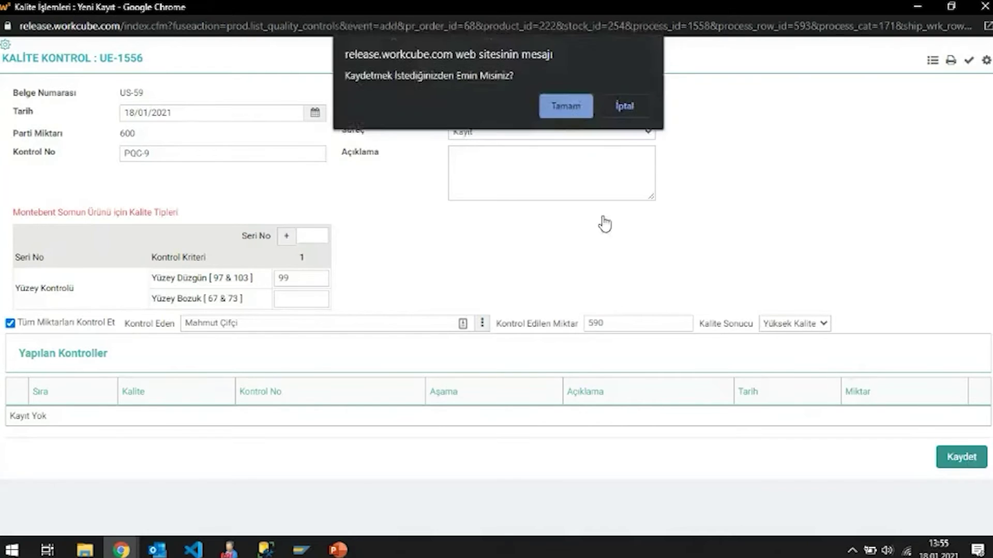
click(566, 104)
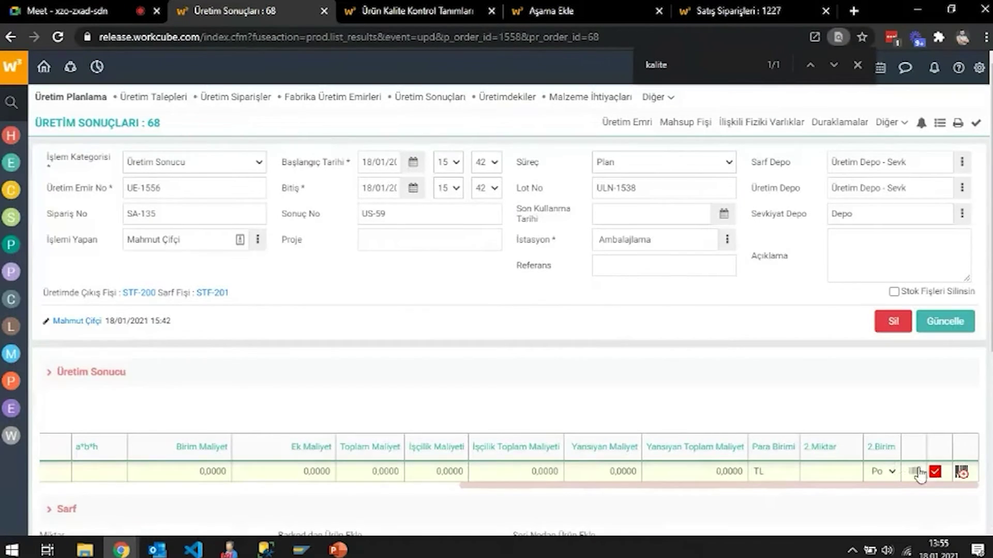
Step: Reopen the Montebent Somun row's quality control form at full size and set Yüzey Bozuk to 68
click(936, 472)
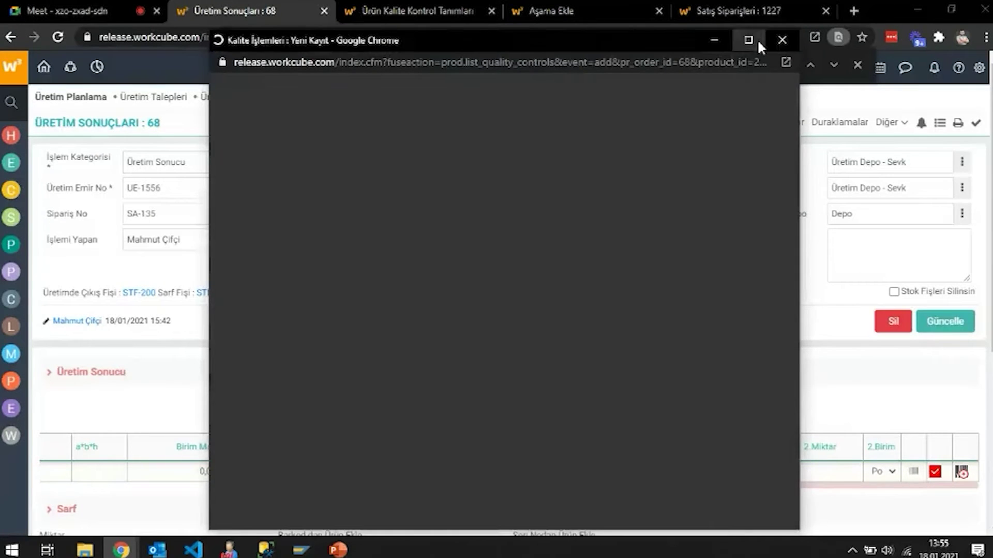
click(757, 39)
click(296, 300)
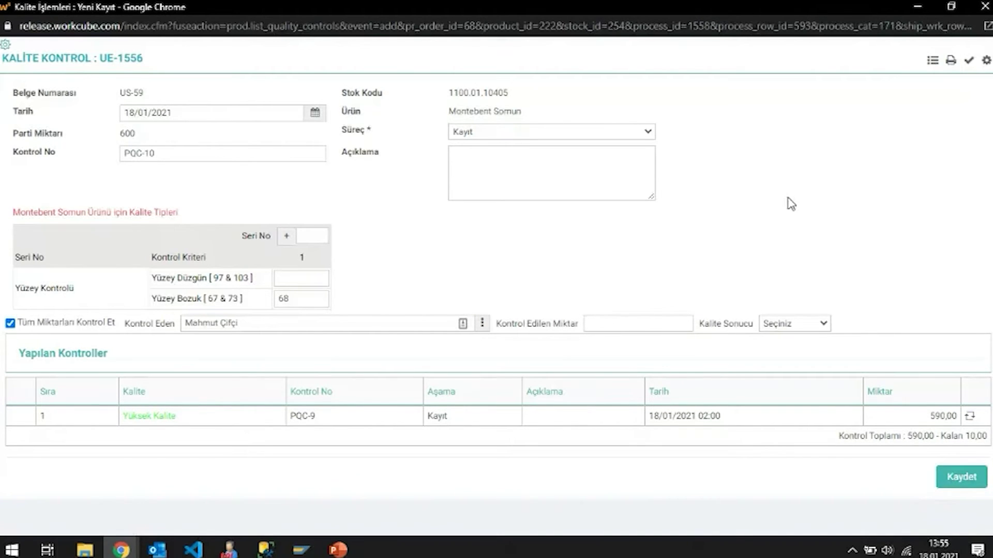
Step: Set Kontrol Edilen Miktar to 10 and Kalite Sonucu to Iskarta, and save the quality control record
click(813, 324)
click(782, 352)
click(951, 484)
click(555, 110)
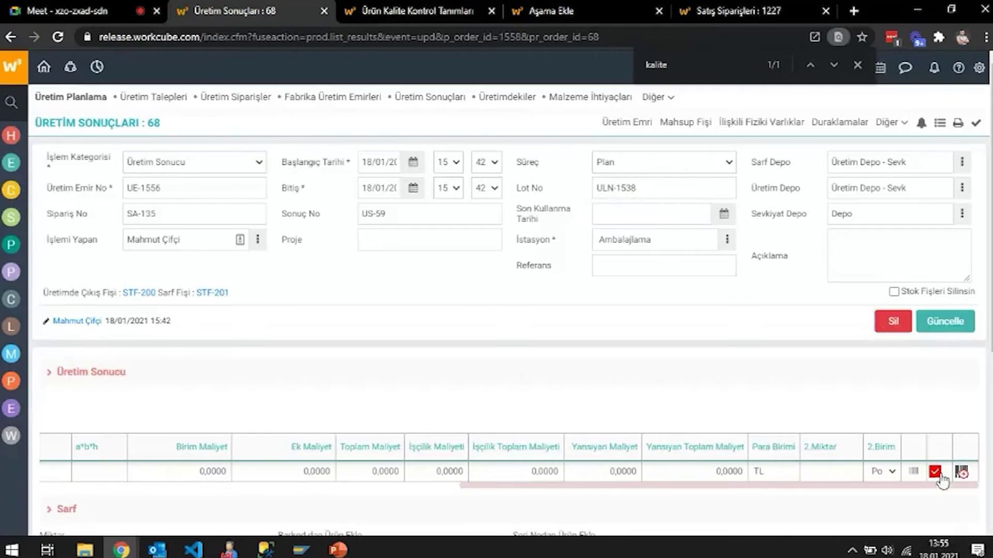
Step: Reopen the row's quality controls at full size and open the Uygun Olmayan Ürün Formu of the Iskarta check
click(935, 472)
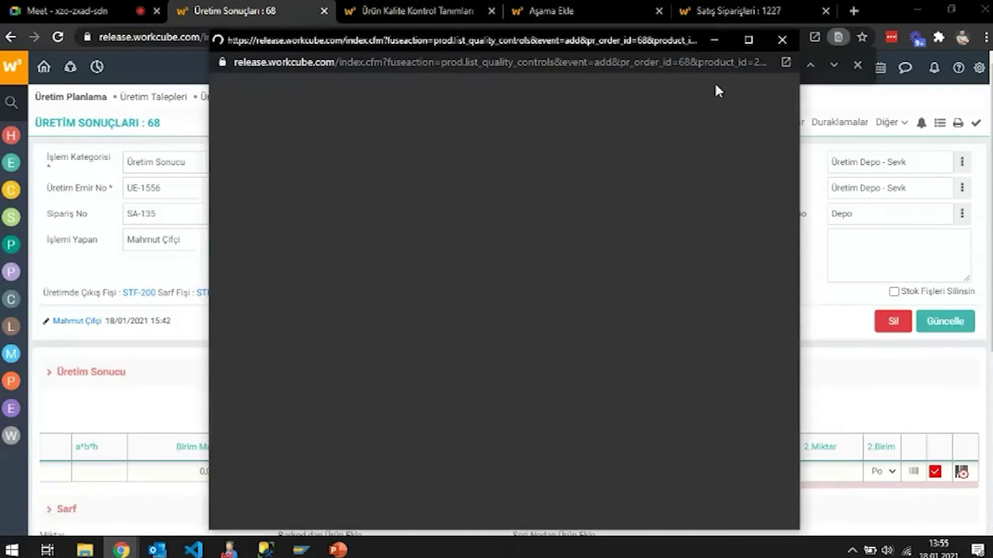
click(759, 43)
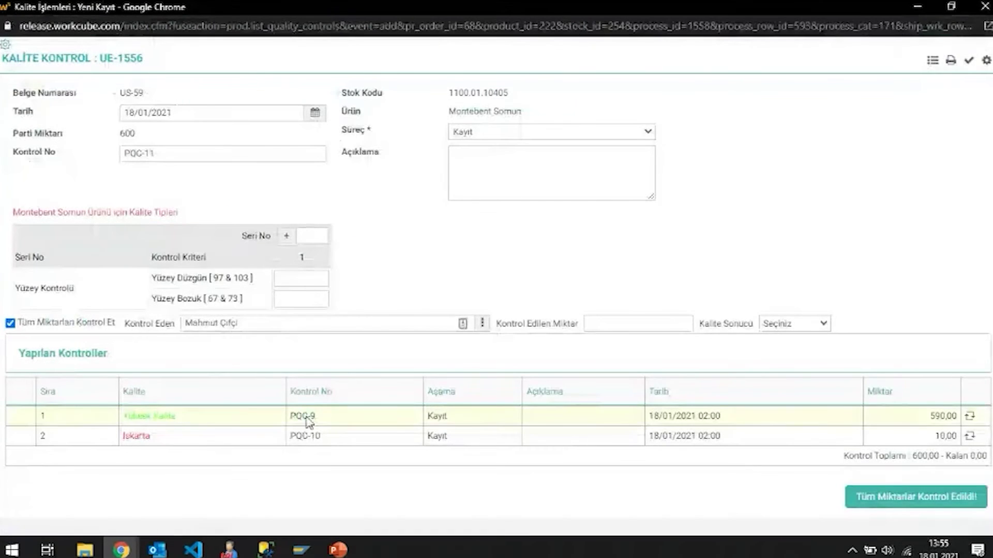
click(970, 438)
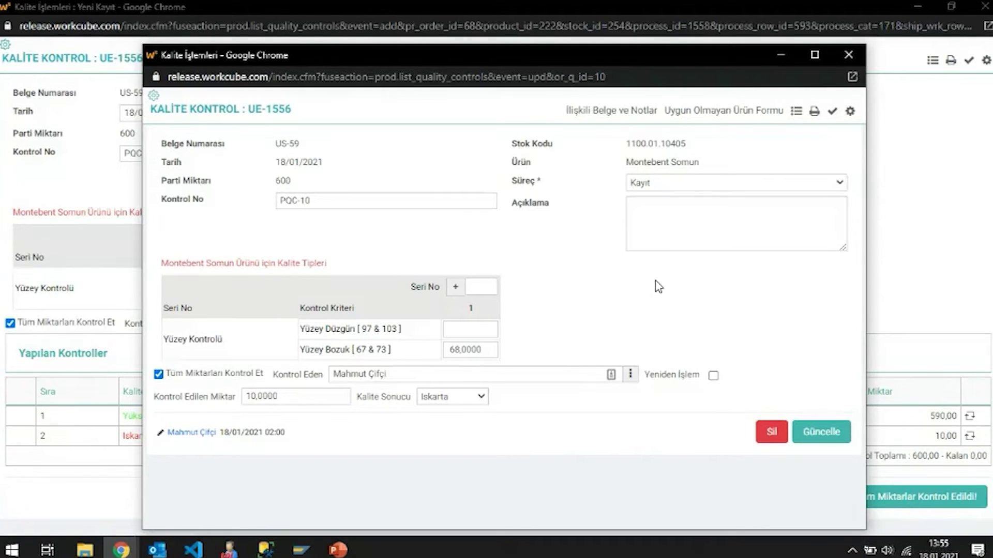
click(736, 115)
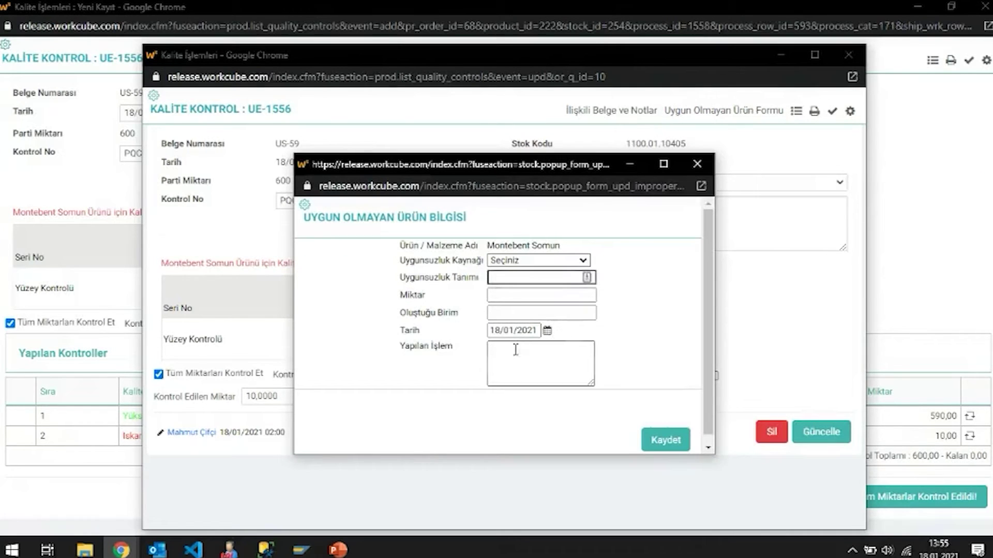
Step: Set Uygunsuzluk Kaynağı to Hatalı Ayar, Uygunsuzluk Tanımı to Sorunlu ürün and Miktar to 10, and save the nonconforming product form
click(548, 262)
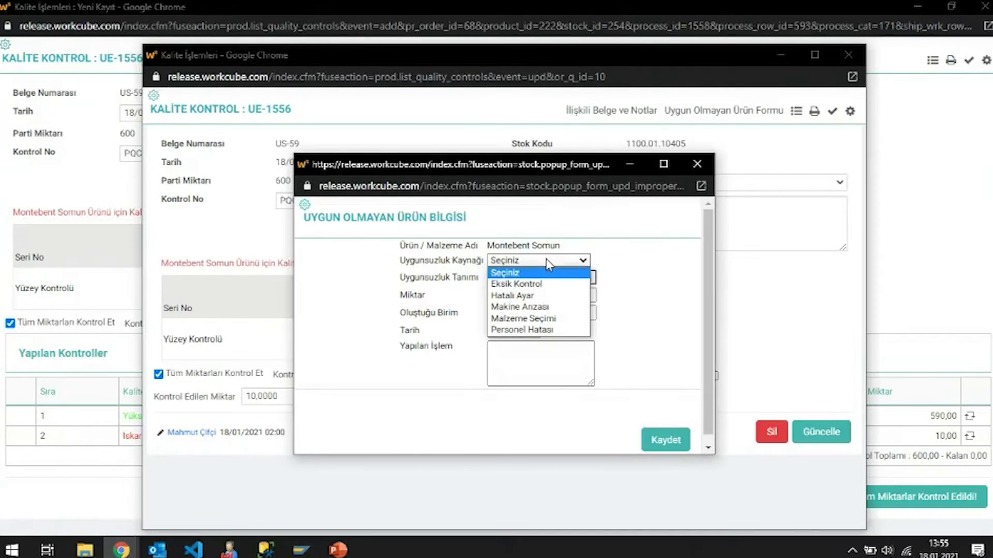
click(558, 299)
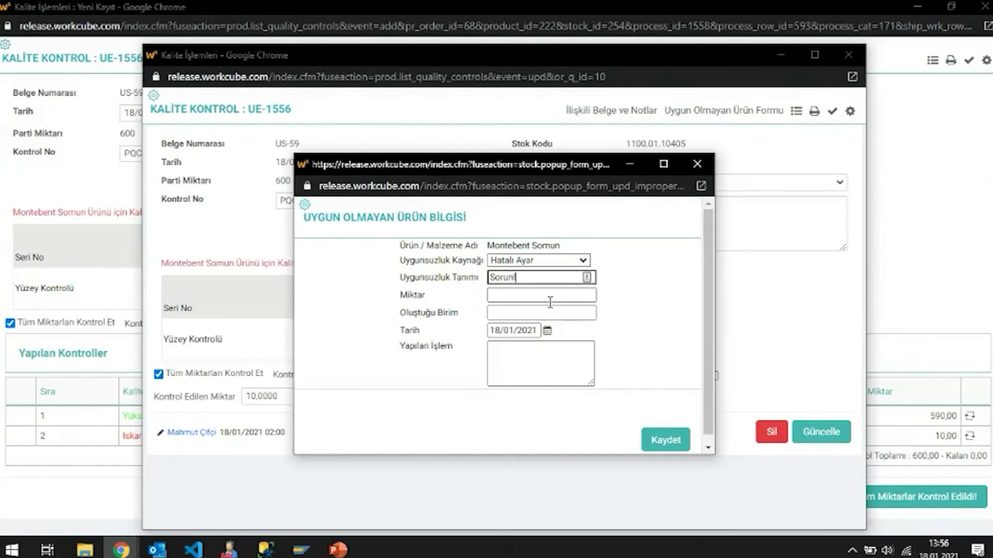
text(ürün)
drag(495, 163, 442, 128)
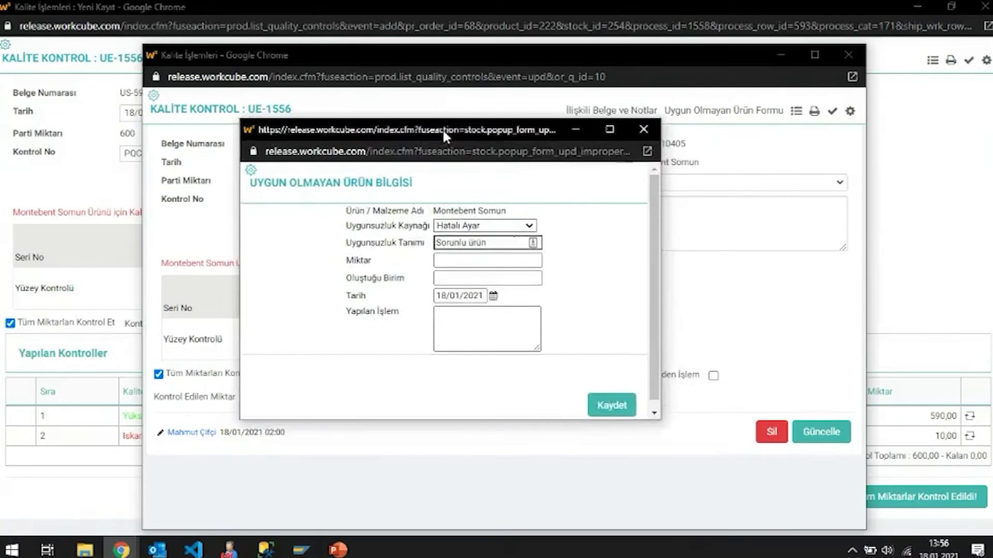
text(10)
key(Tab)
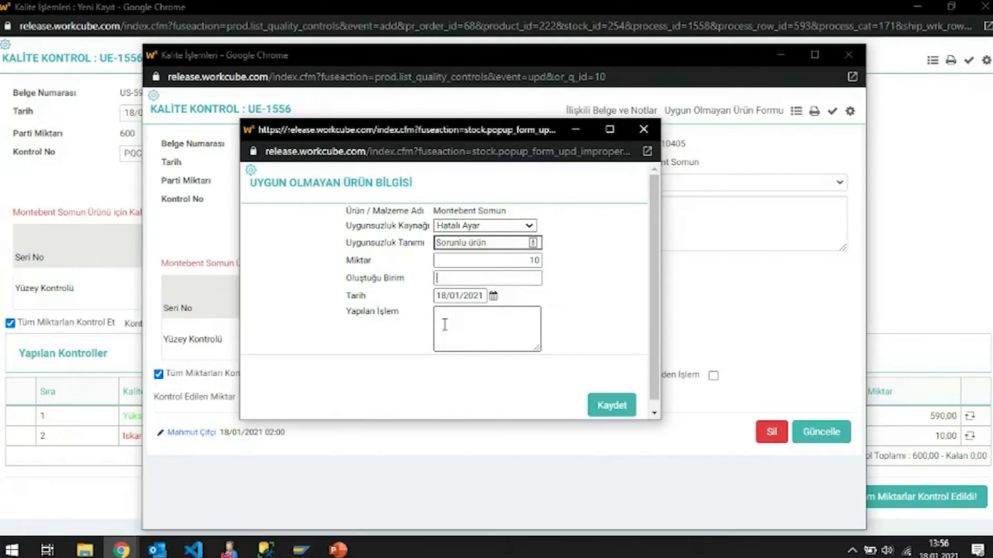
click(613, 411)
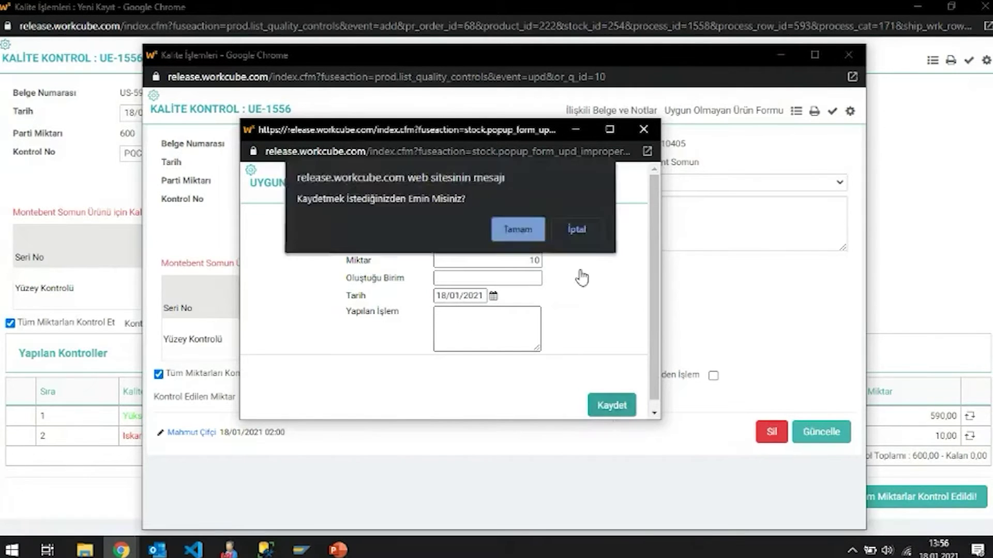
click(519, 232)
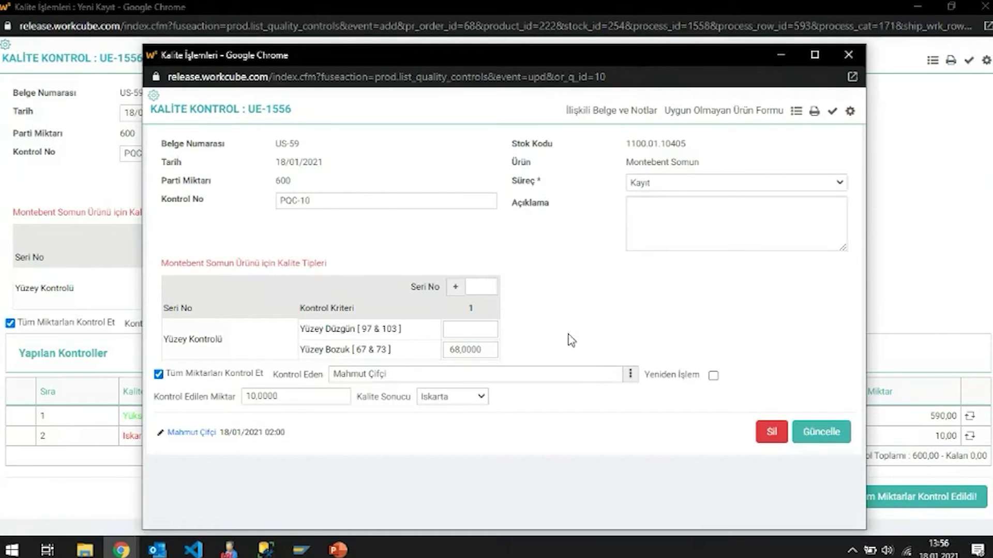
Step: Close both quality control windows and switch to the Ürün Kalite Kontrol Tanımları page
click(848, 55)
click(984, 7)
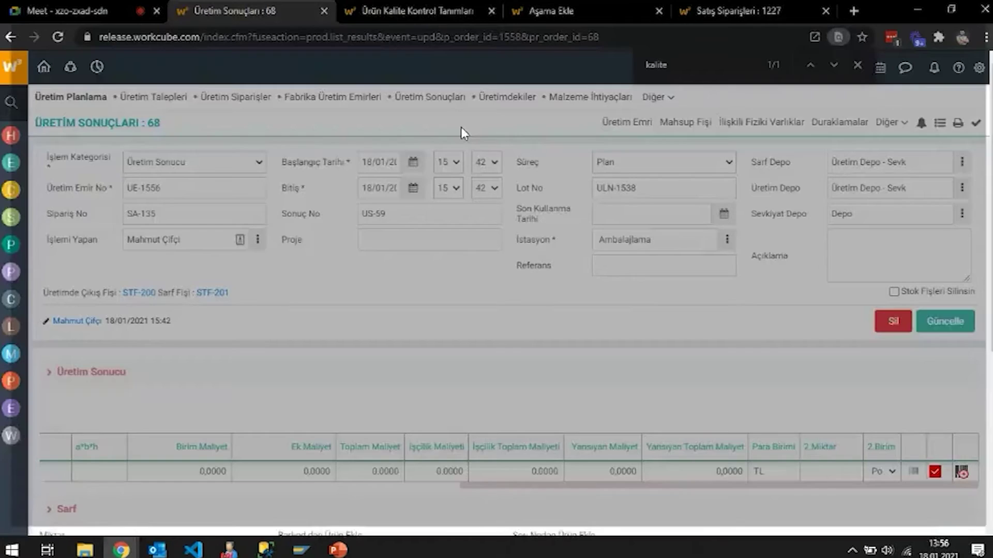
click(400, 6)
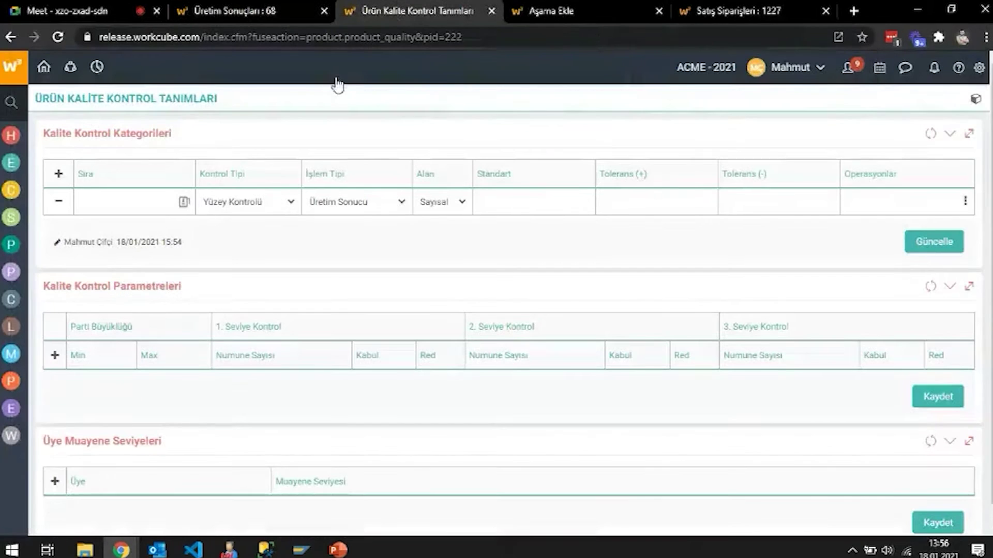
Step: Find "uygun" among the standard reports and open the Uygun Olmayan Ürün Raporu
click(101, 73)
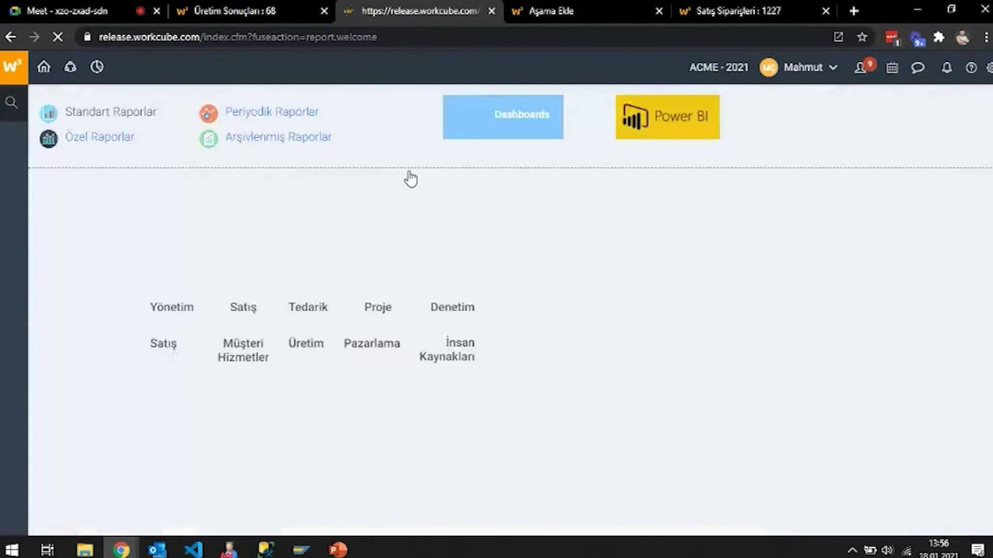
click(126, 114)
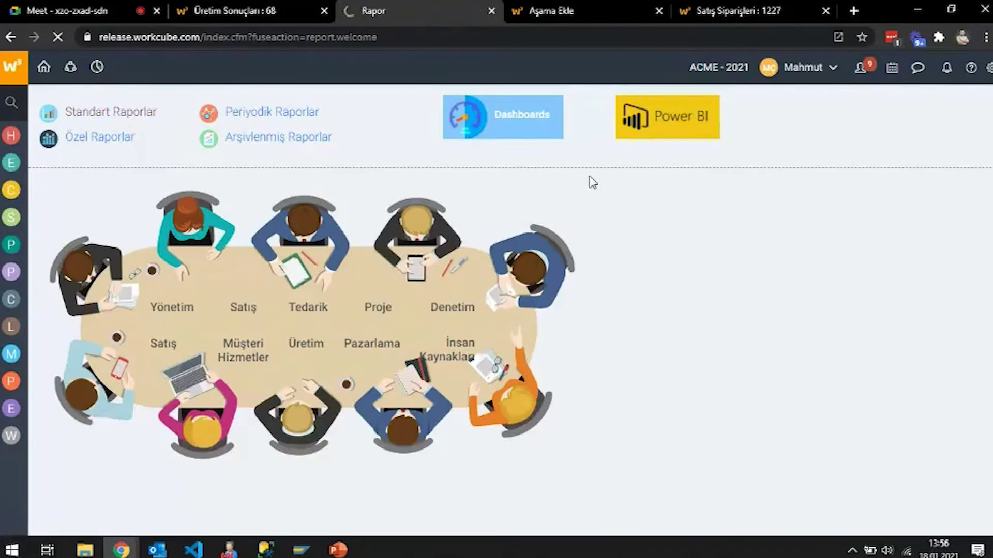
click(770, 80)
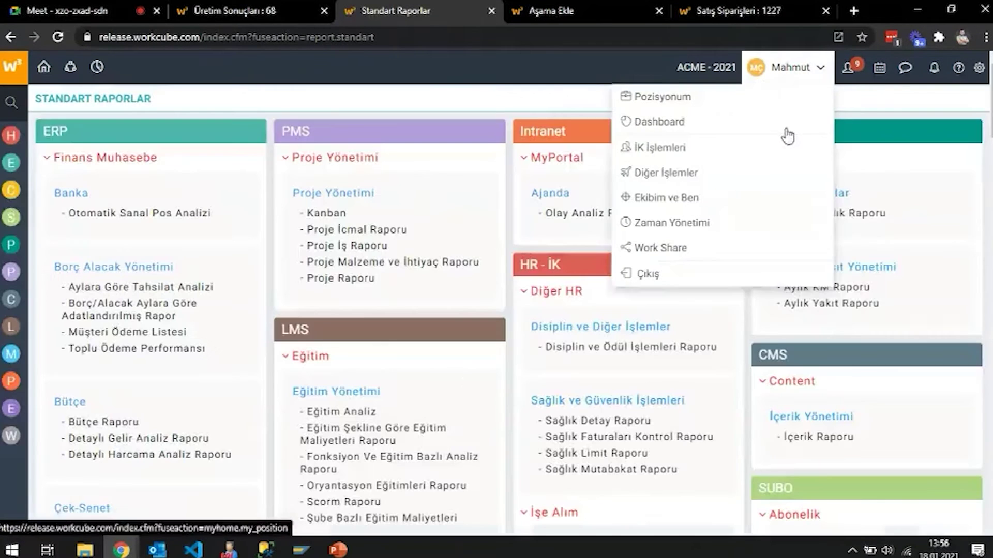
key(ctrl+f)
text(uygun)
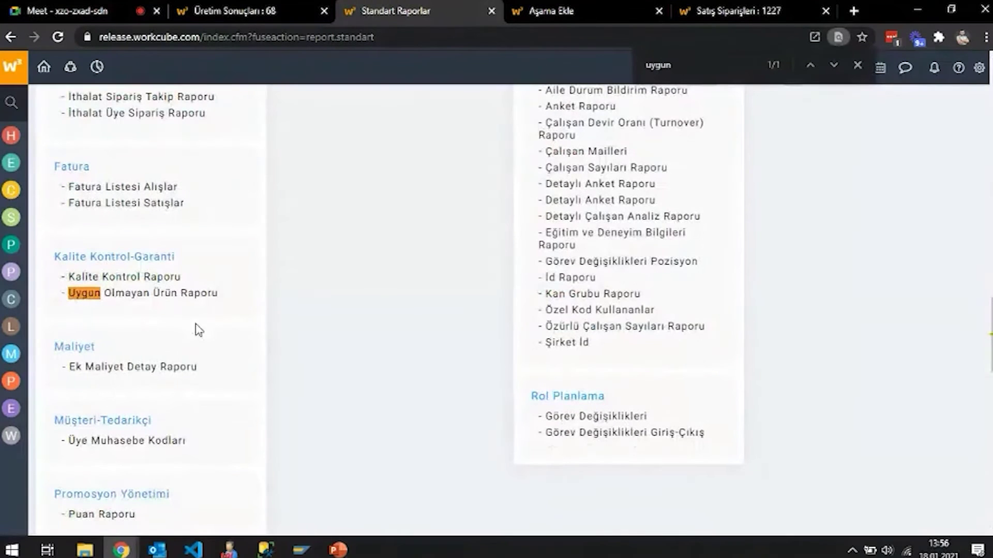
click(155, 293)
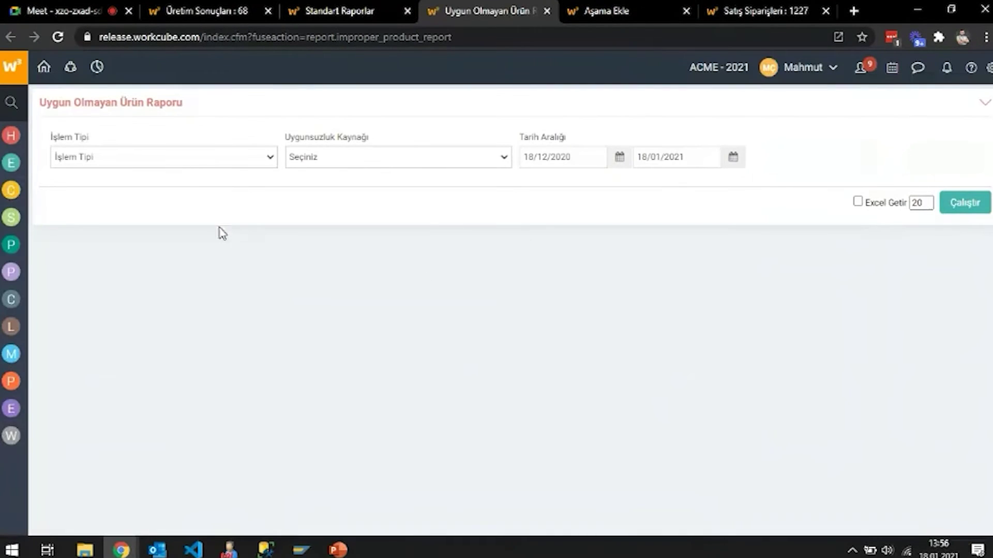
Step: Run the nonconforming product report for the Üretim Sonucu transaction type without filtering by nonconformity source
click(239, 152)
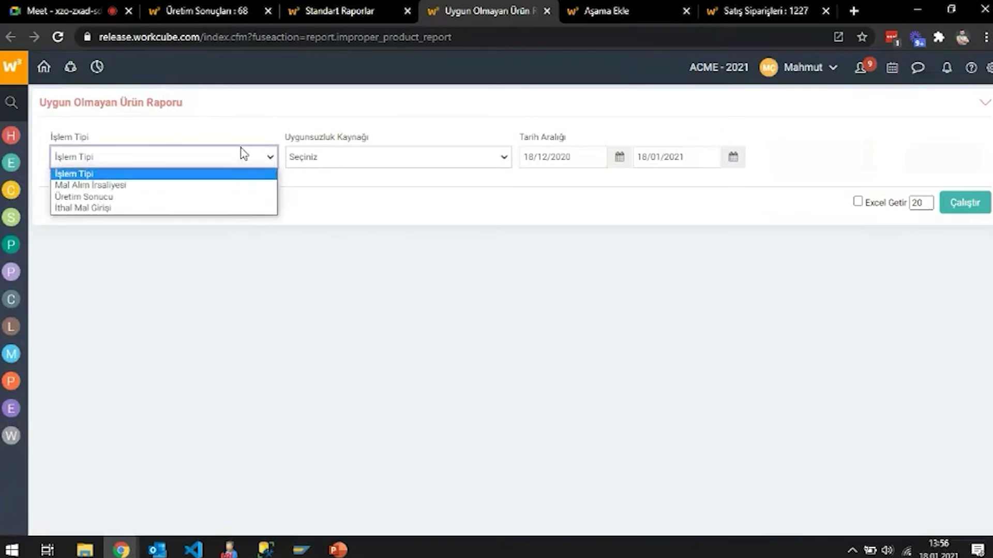
click(232, 199)
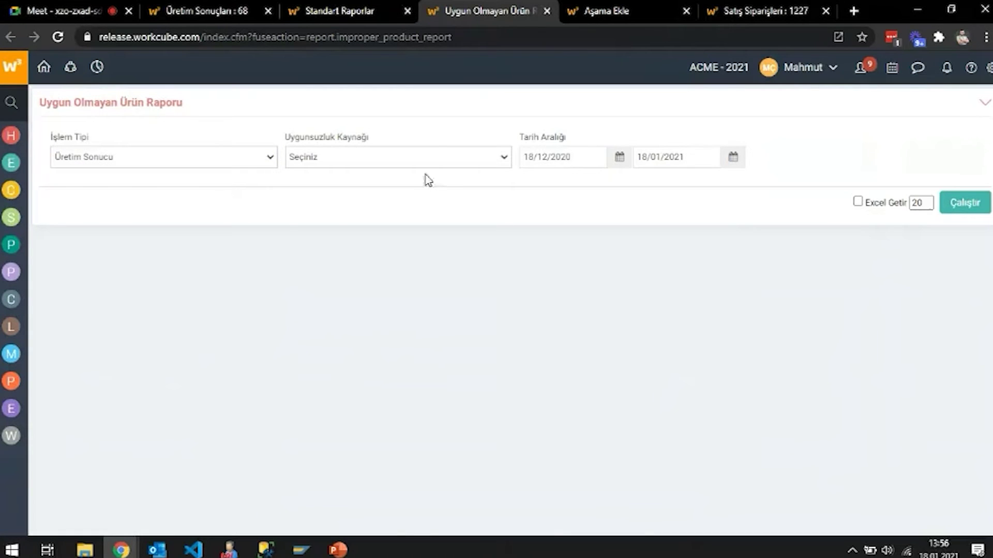
click(439, 155)
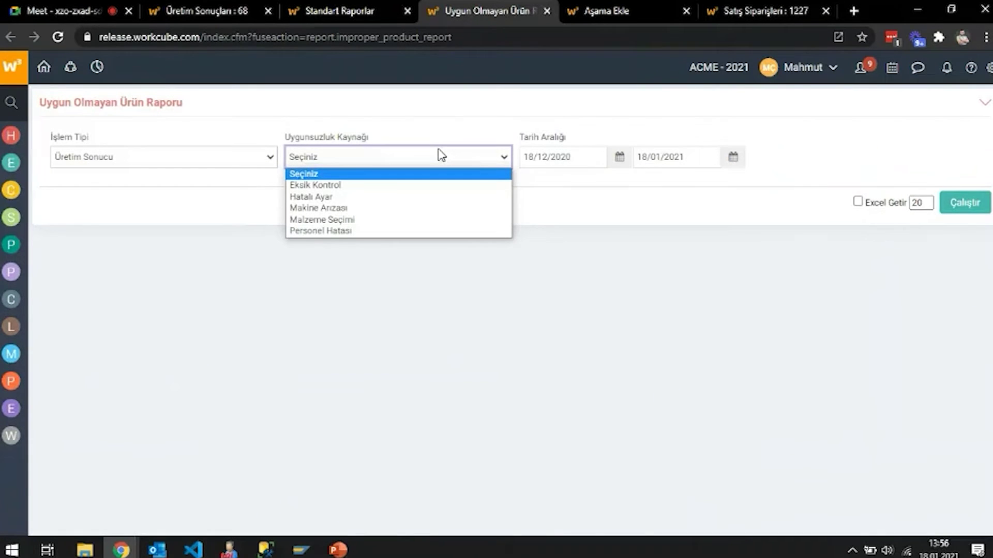
click(439, 155)
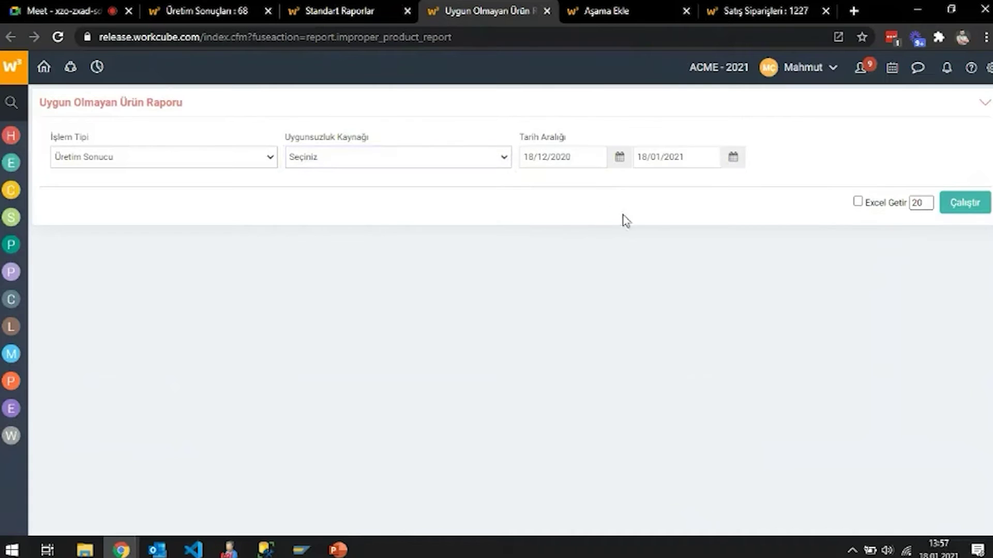
click(957, 209)
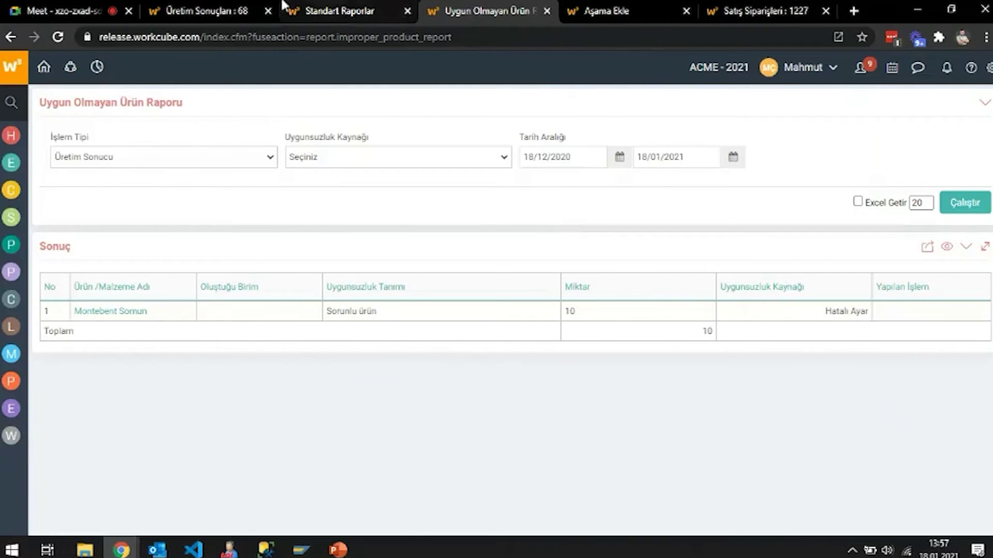
Step: Open the quality control record for Montebent Somun from production result 68 and enlarge its window
click(215, 9)
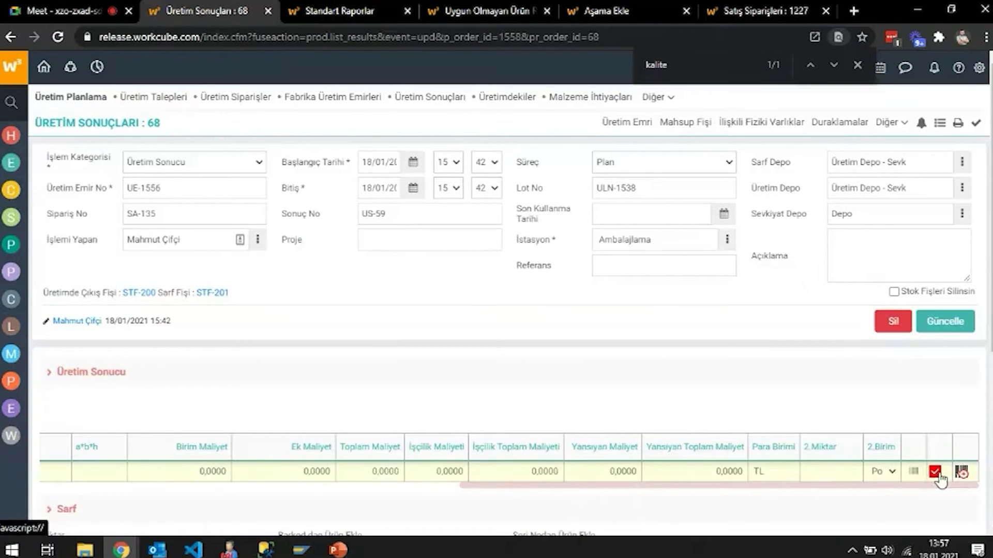
mouse_move(121, 550)
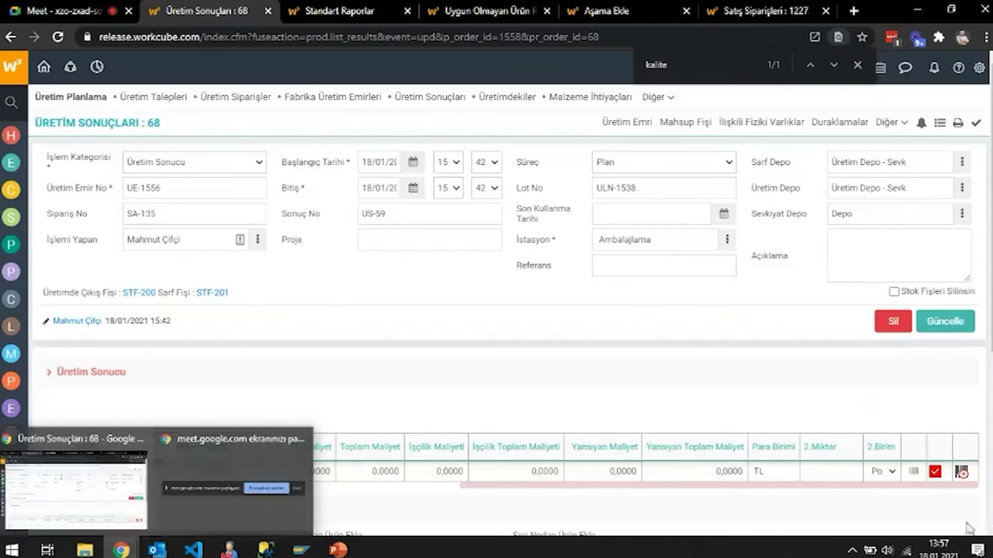
click(934, 472)
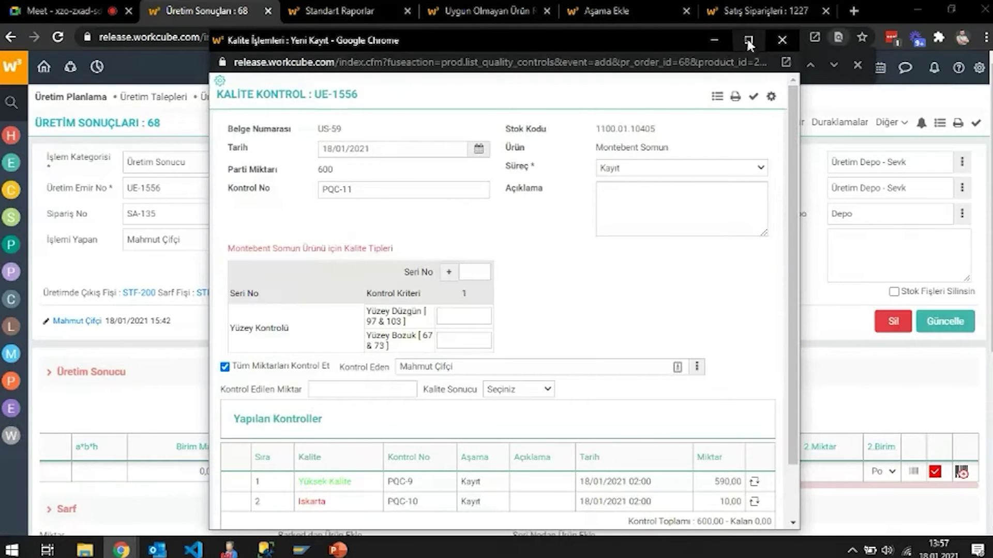
click(748, 39)
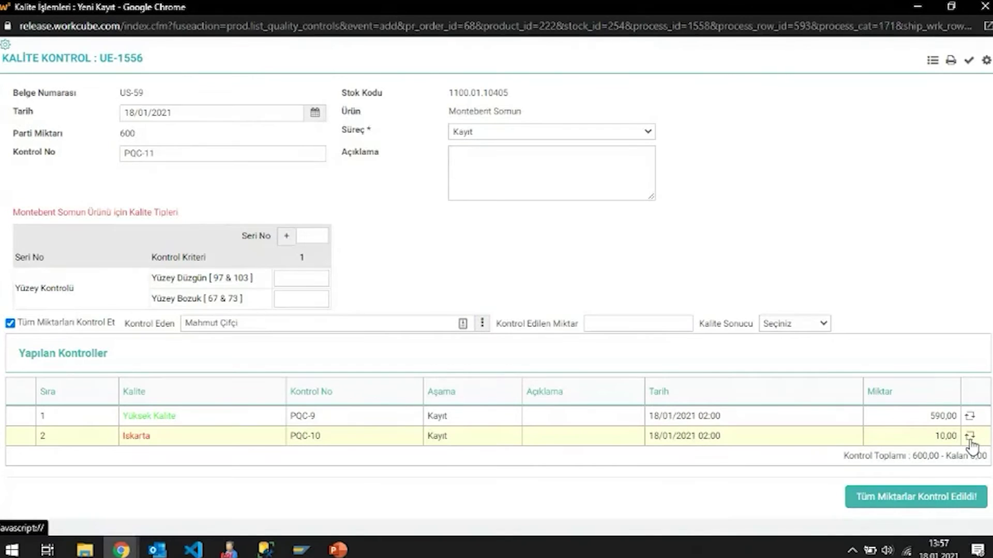
Step: Choose Depolama as the quality control record's process and close the record without saving
click(507, 131)
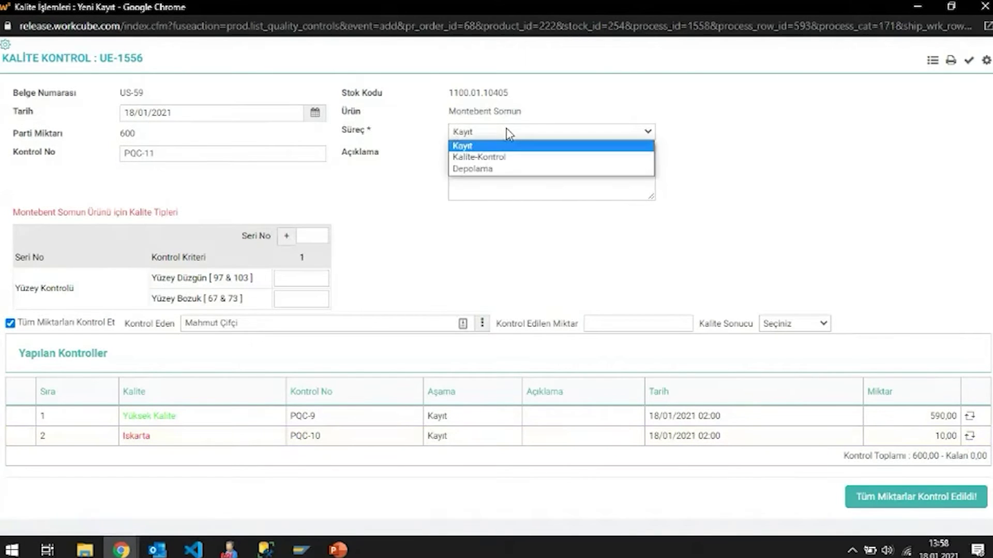
click(521, 169)
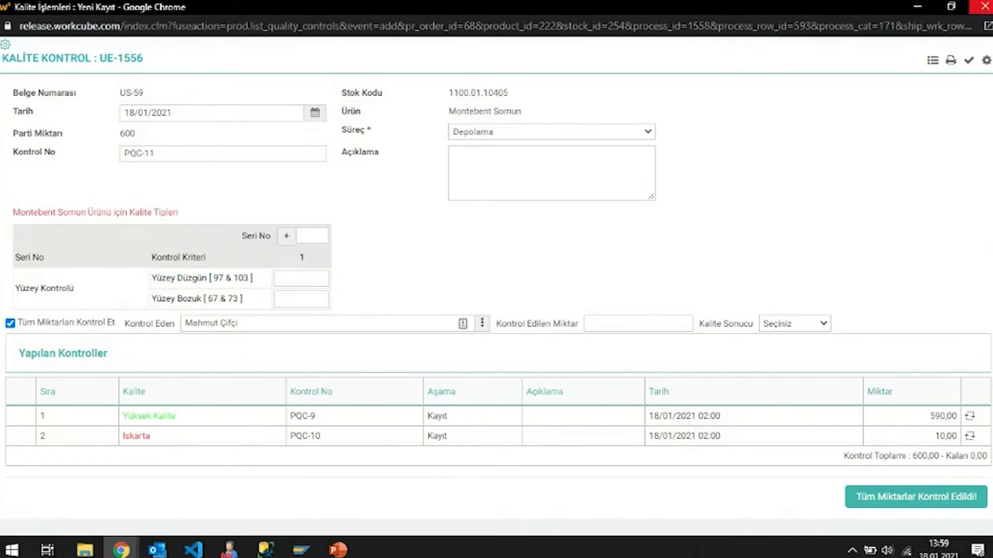
click(984, 7)
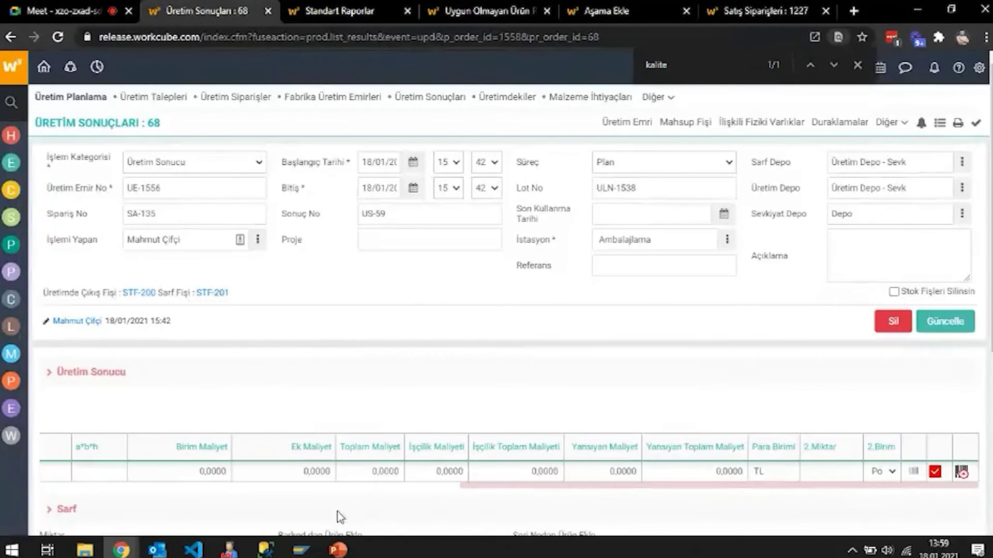
Step: Switch to the PowerPoint presentation, show the workflow diagram on slide 4, and return to the browser
click(338, 550)
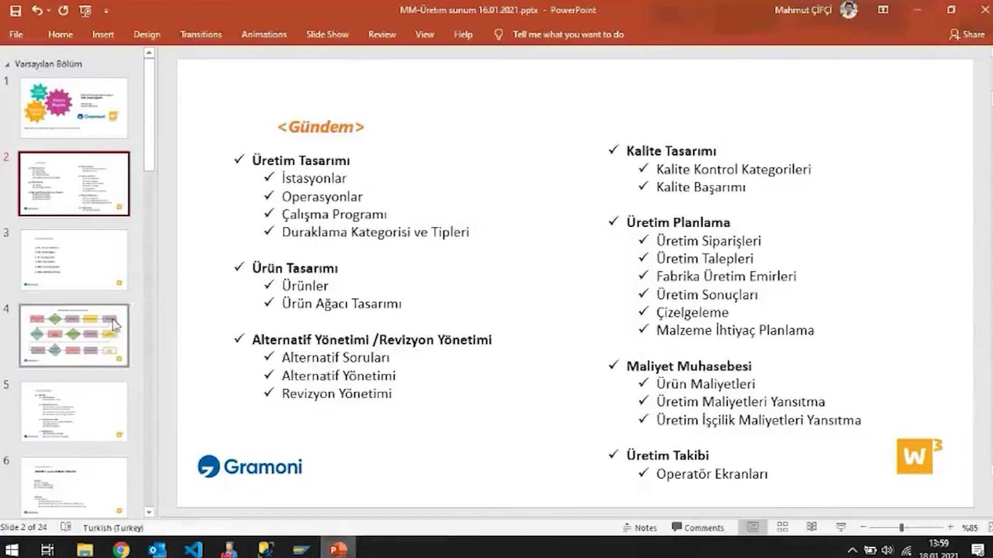
click(119, 346)
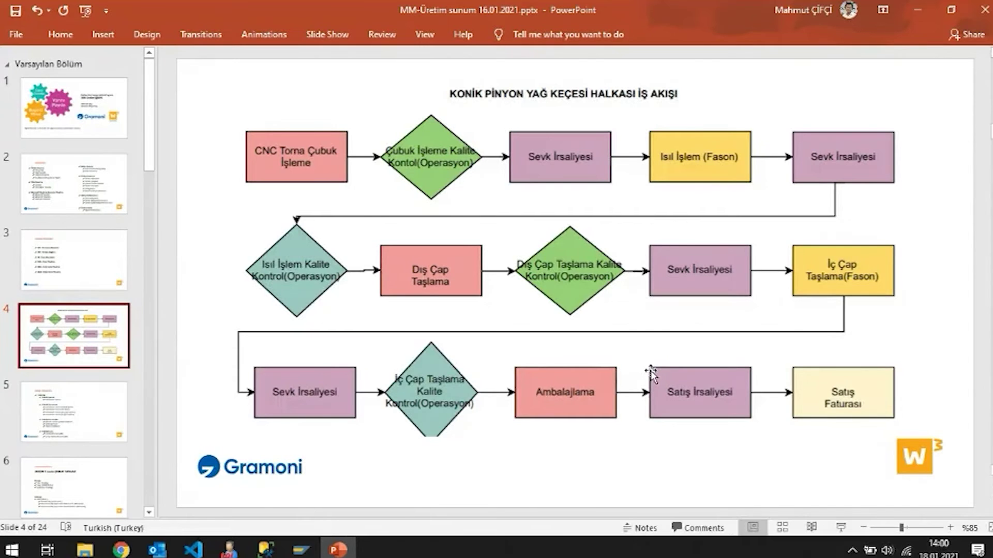
click(917, 14)
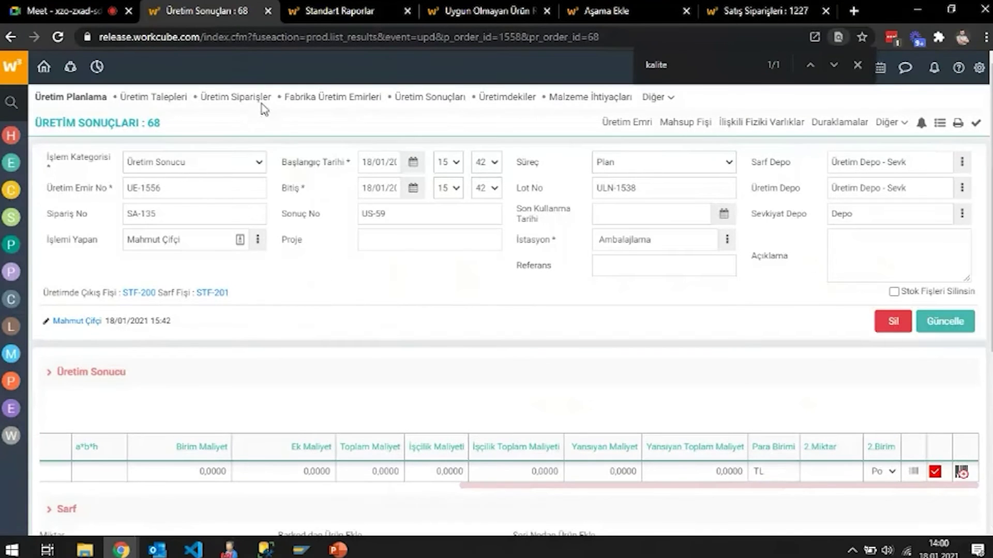
Step: Search the Workcube modules for "stok" and open the Stoklar page in a new tab
click(311, 11)
click(11, 102)
text(stok)
middle_click(14, 175)
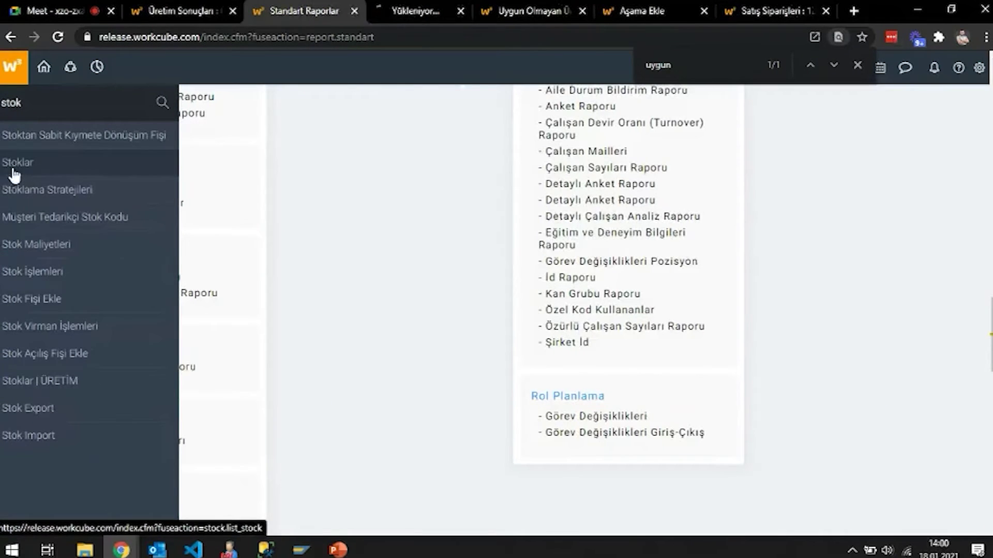
click(413, 11)
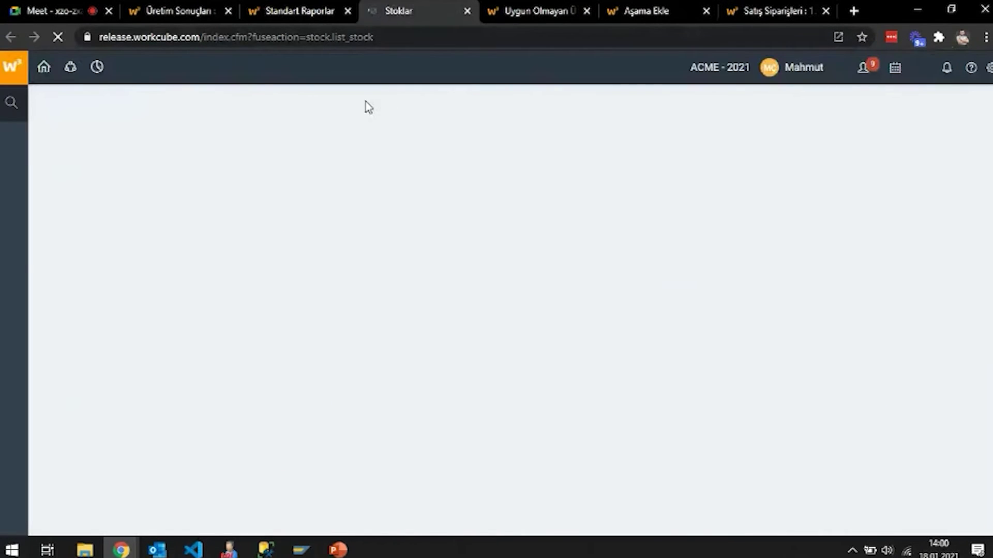
click(129, 139)
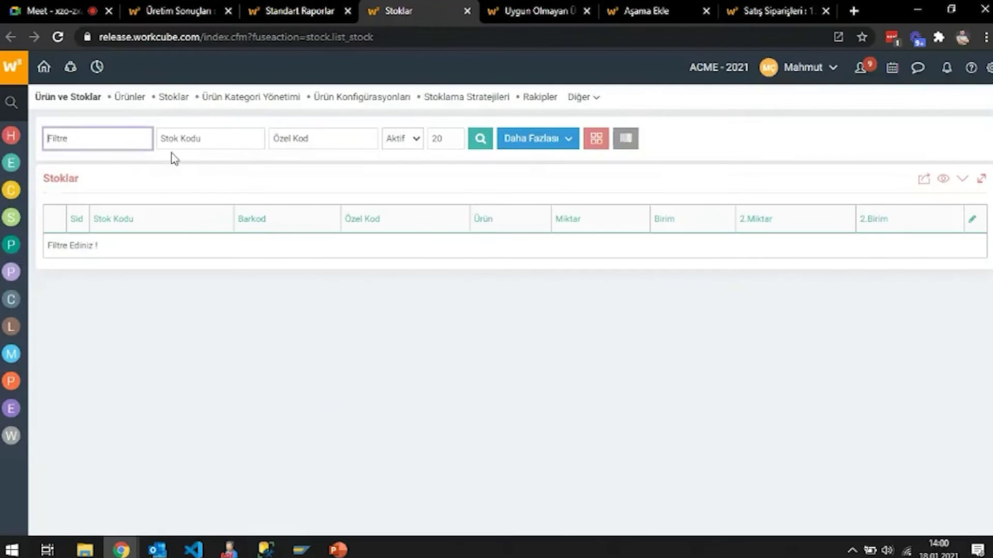
Step: Copy the produced item's stock code from the production result and filter the stock list by 1100.01.10405
click(346, 7)
click(176, 10)
scroll(491, 427, down, 2)
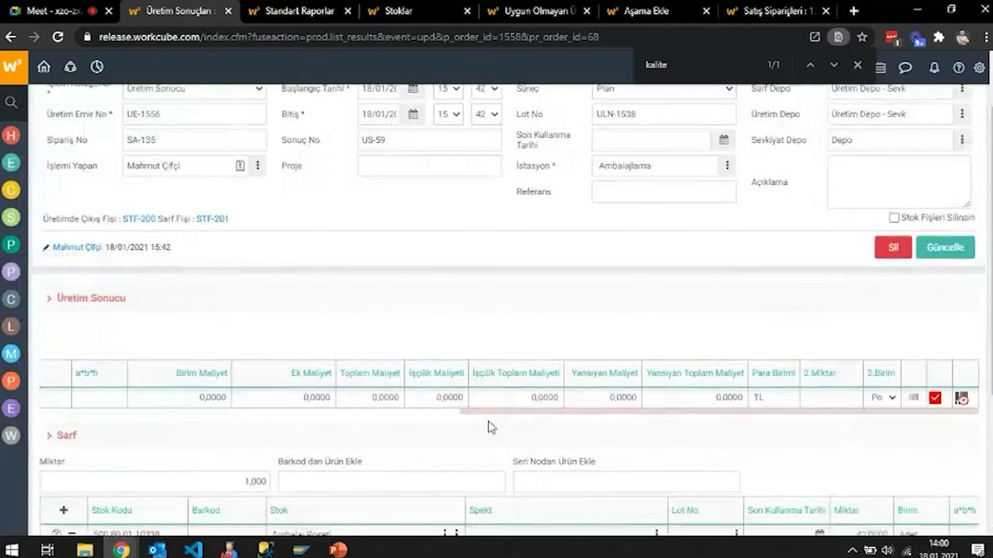
drag(500, 412, 61, 412)
key(ctrl+c)
click(398, 10)
click(207, 139)
key(ctrl+v)
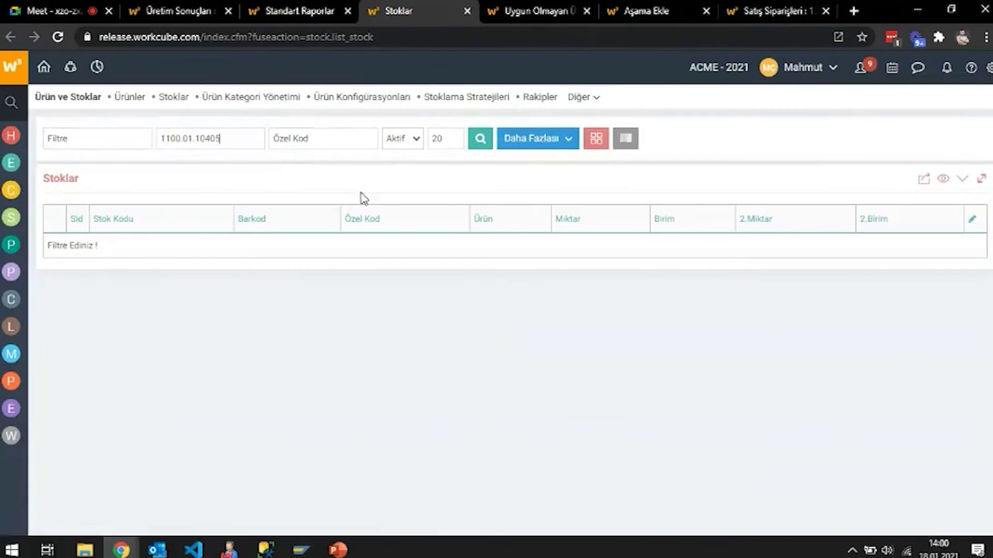
key(Return)
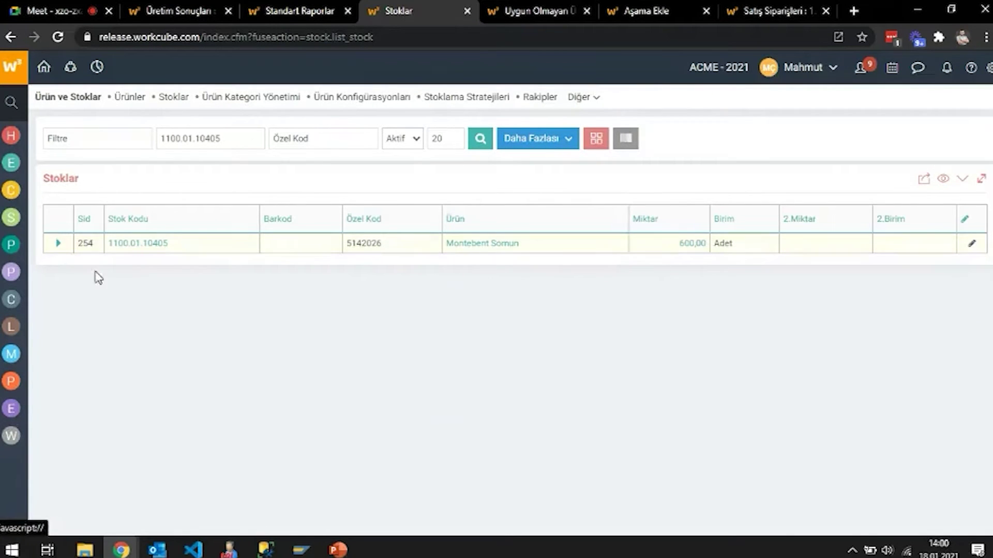
Step: Expand the stock details of Montebent Somun and examine the expected production orders behind its Beklenen quantity
click(58, 244)
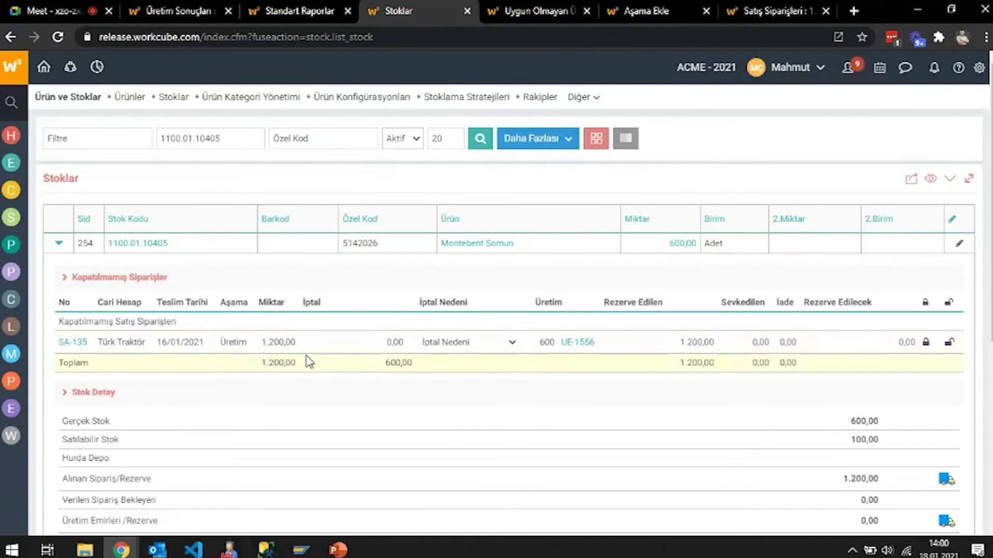
click(583, 350)
scroll(564, 336, down, 3)
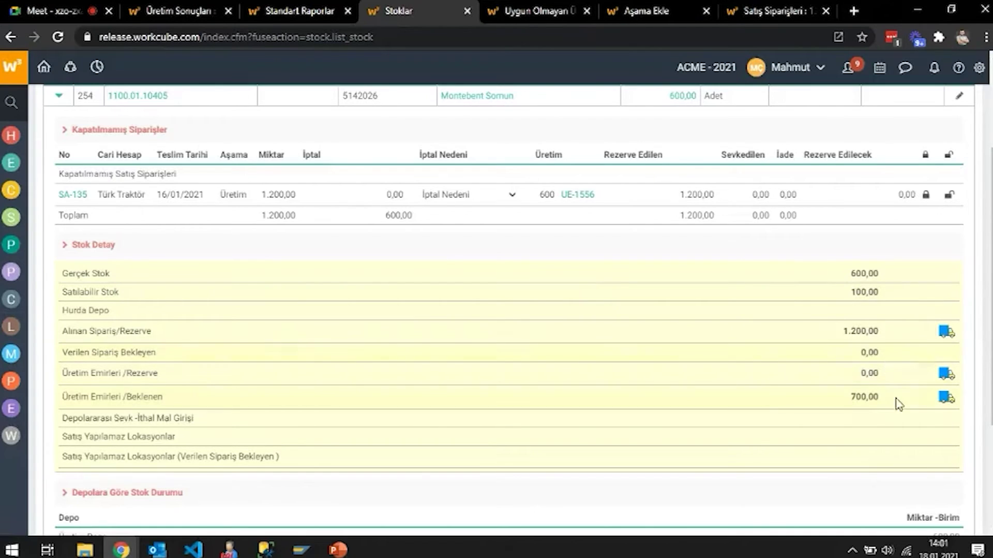
click(943, 400)
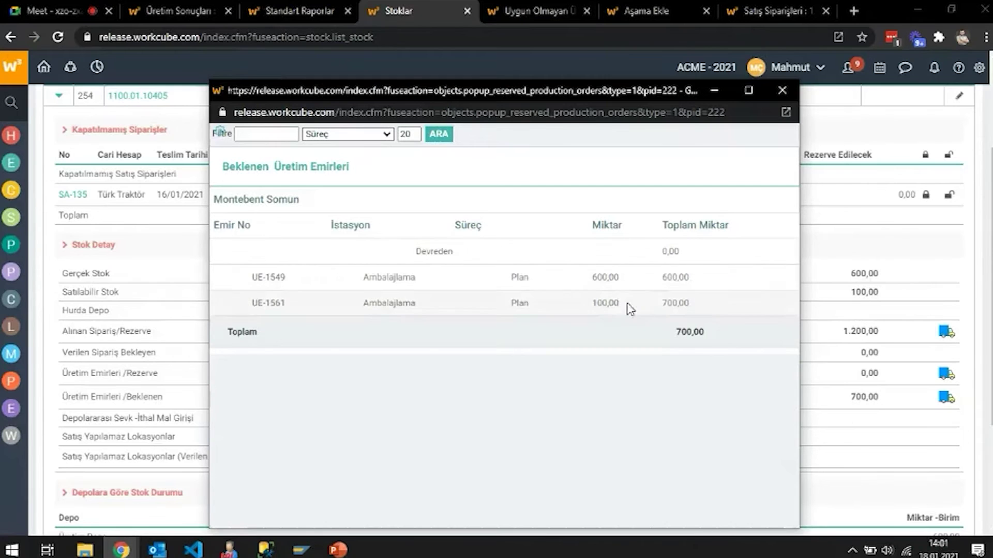
click(784, 91)
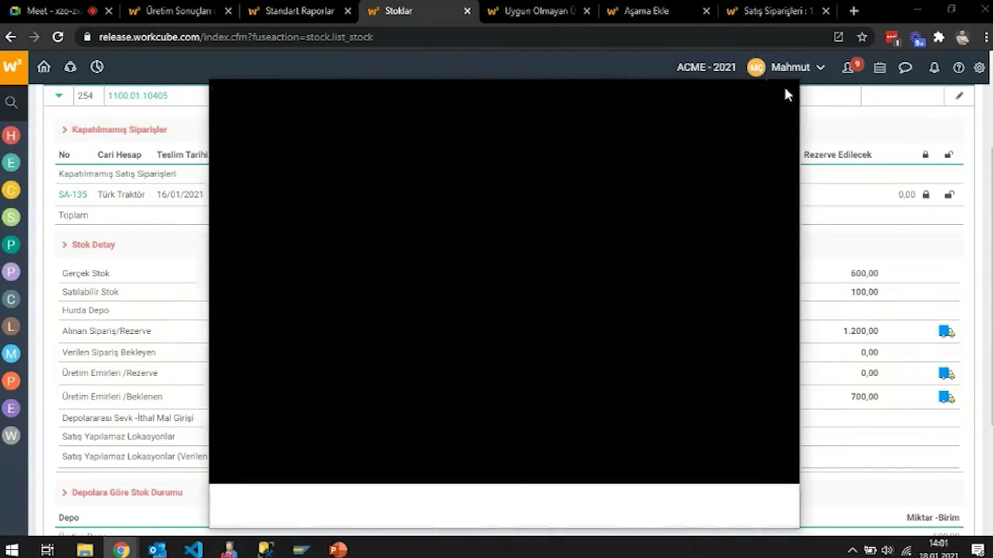
Step: Examine the item's stock status by warehouse and by lot number, and go back to the production result
scroll(713, 344, down, 3)
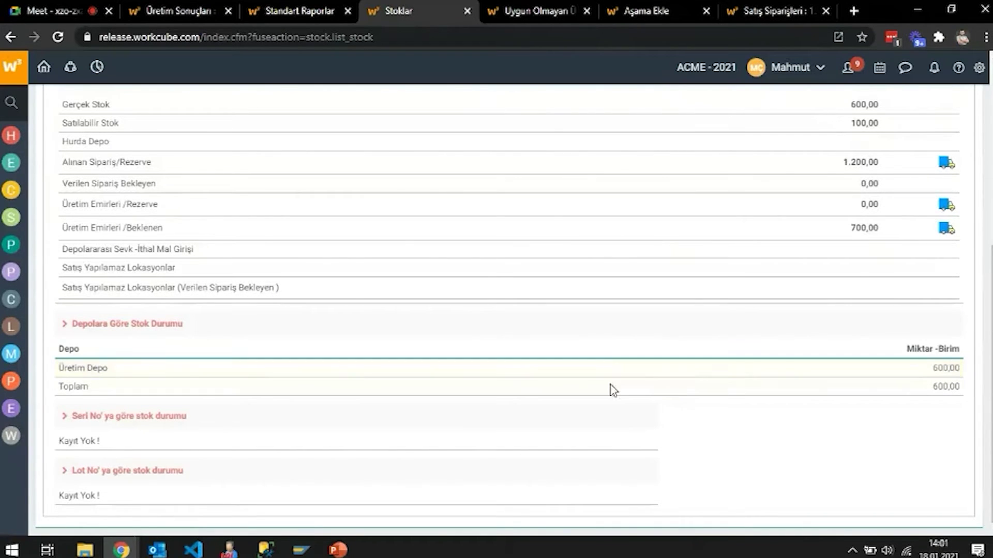
click(127, 475)
click(124, 490)
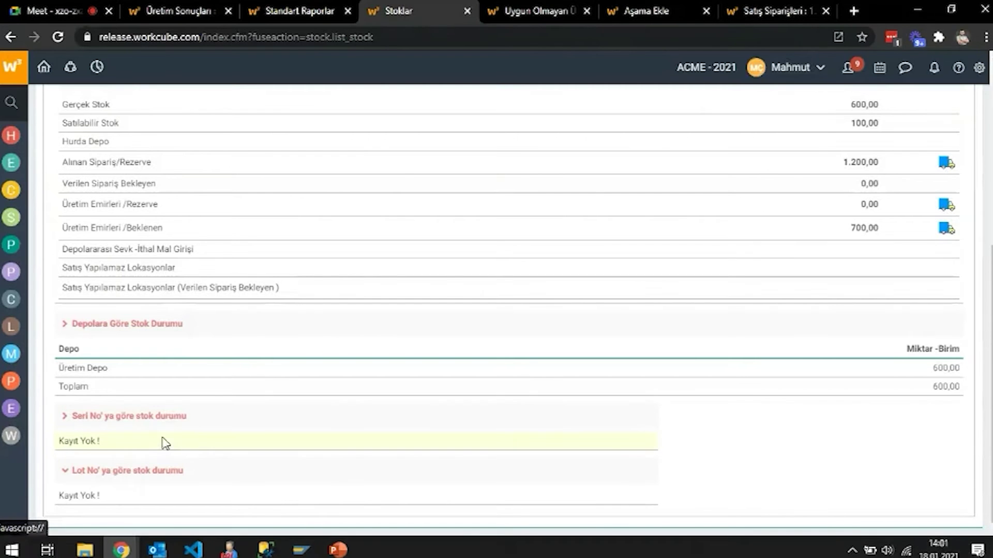
scroll(390, 355, up, 6)
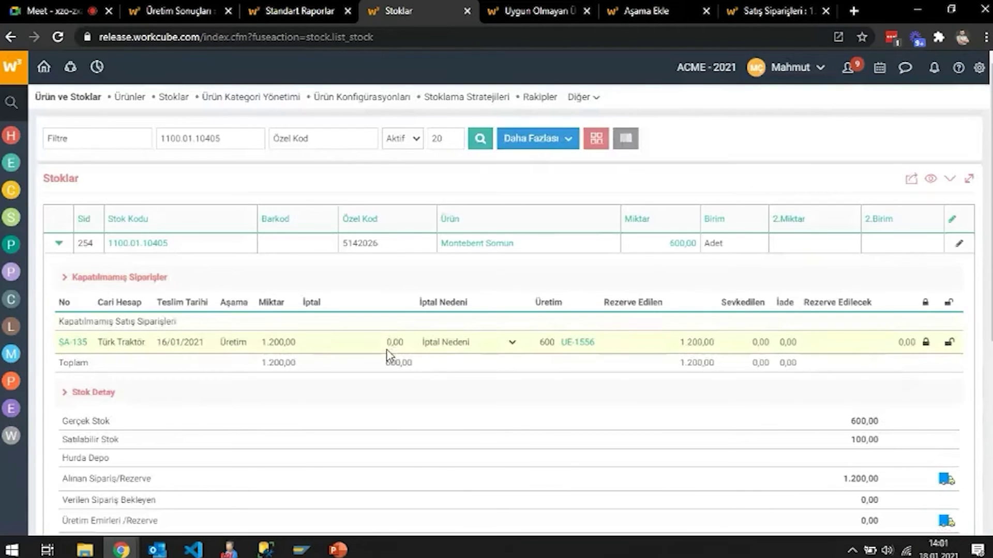
click(278, 6)
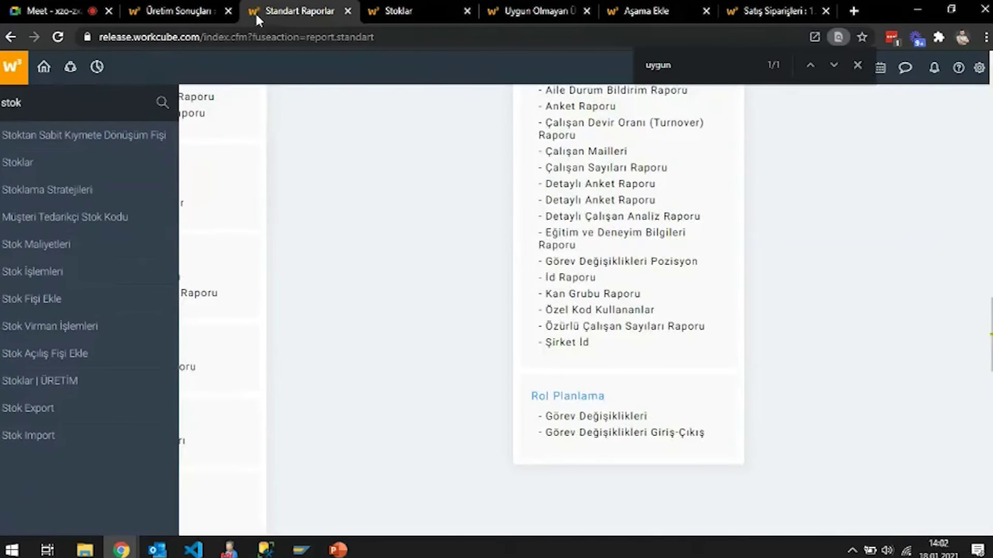
click(207, 9)
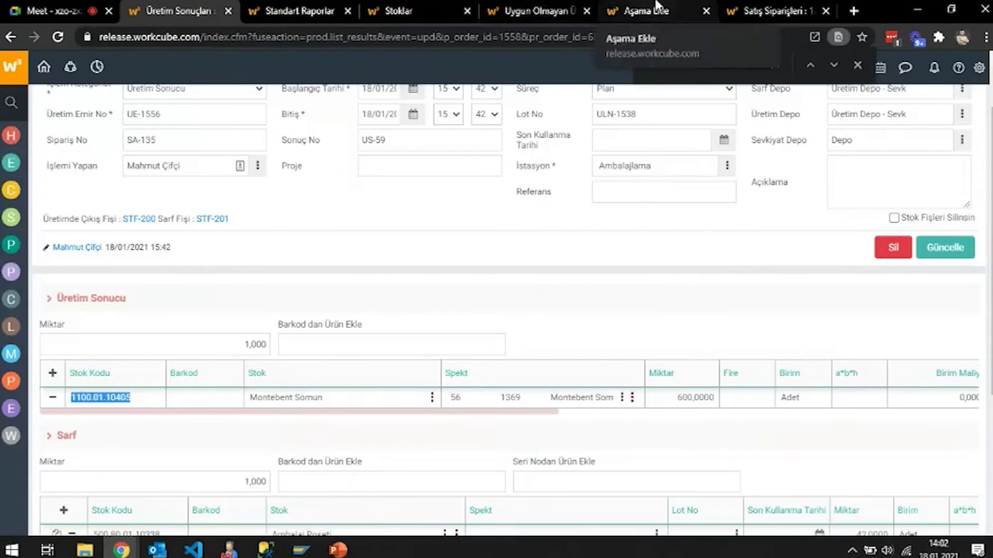
Step: Switch to the PowerPoint presentation, show the Gündem slide and return to the production result in the browser
click(338, 550)
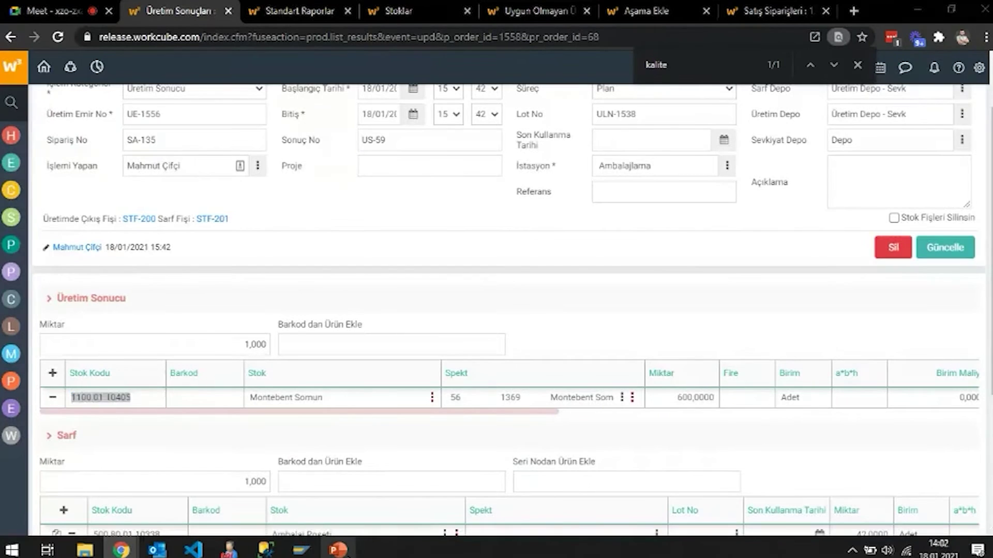
click(77, 209)
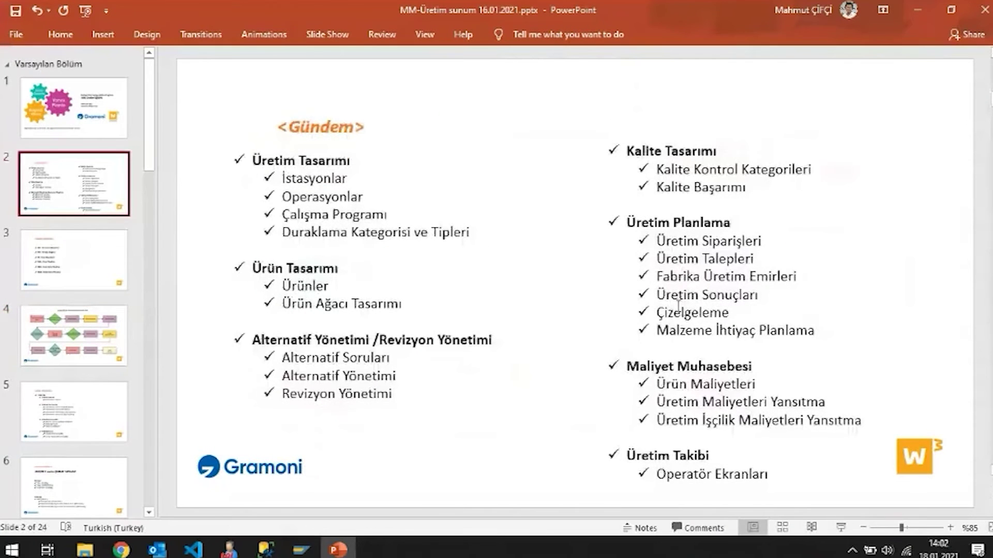
key(alt+Tab)
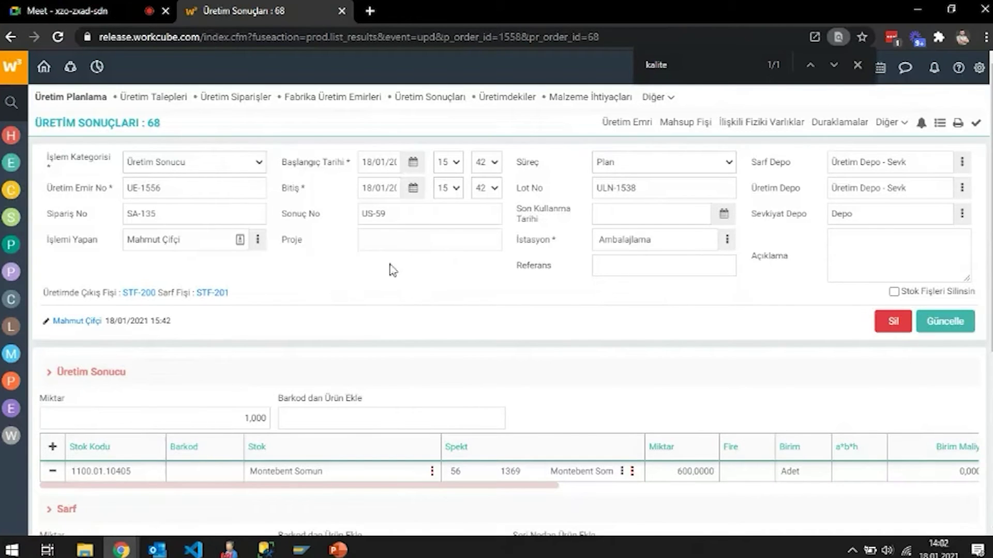
Step: Search the Workcube modules for "istas" and open the İstasyonlar page in a new tab
click(11, 101)
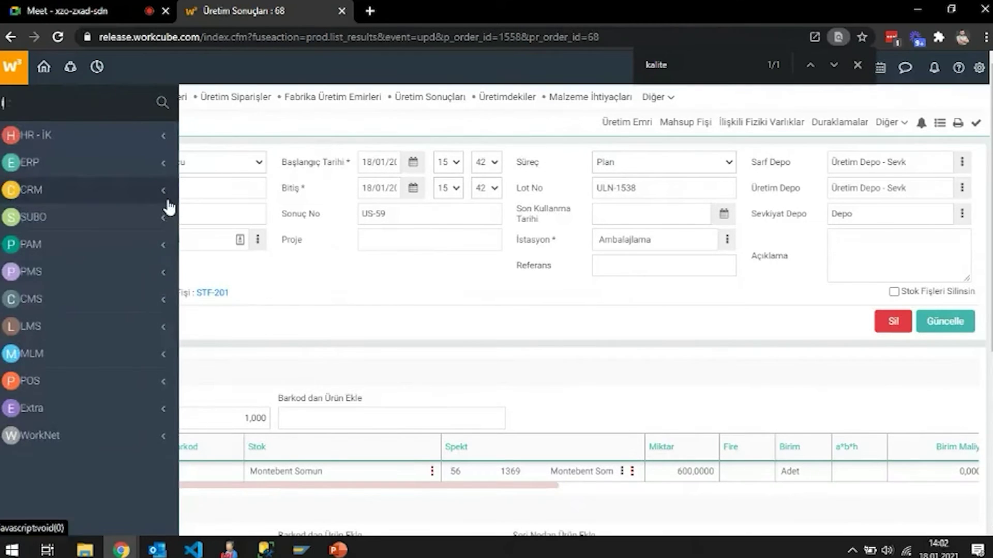
text(istas)
middle_click(40, 137)
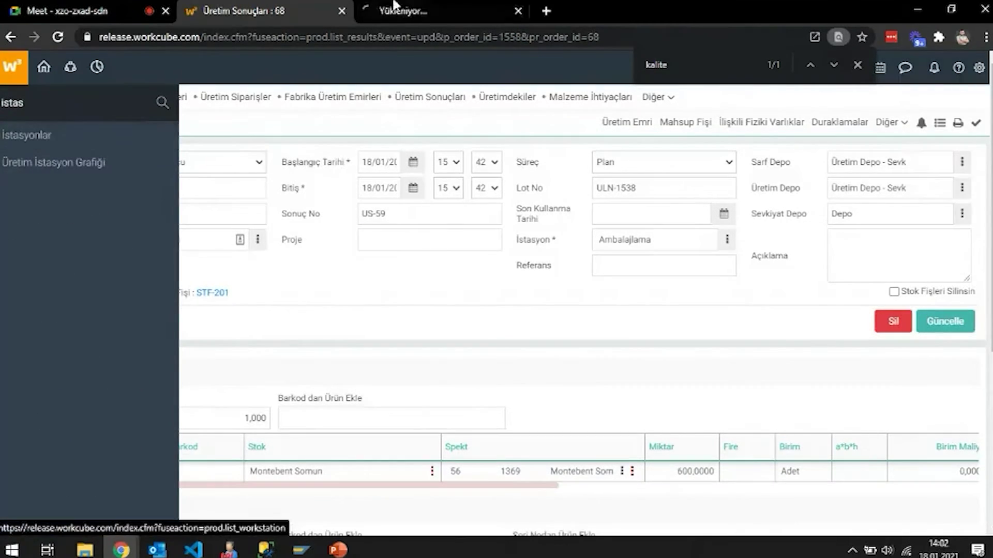
click(394, 9)
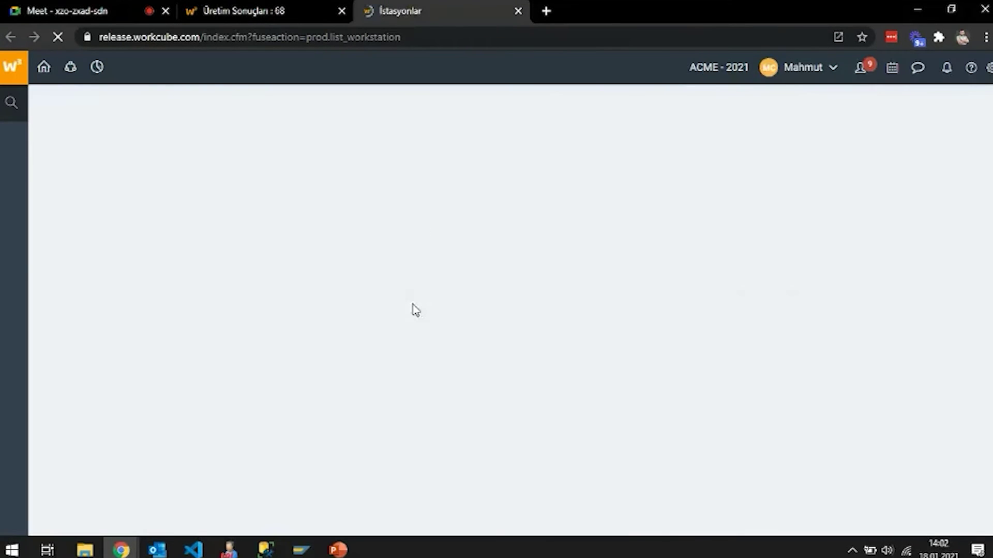
Step: Filter the work stations by "ambalaj", open the Ambalajlama station and bring up its İş İstasyonu Masraf Tanımları
click(108, 142)
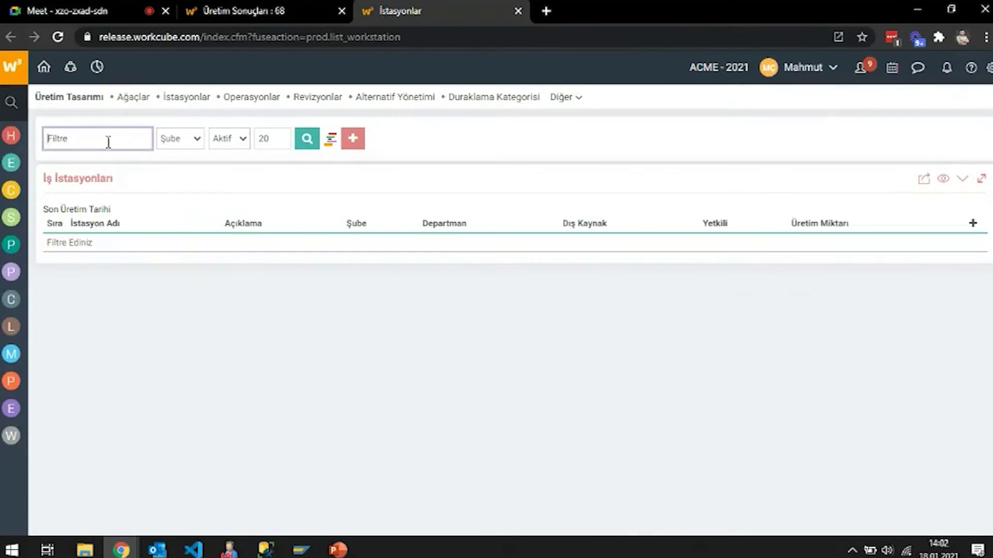
click(182, 200)
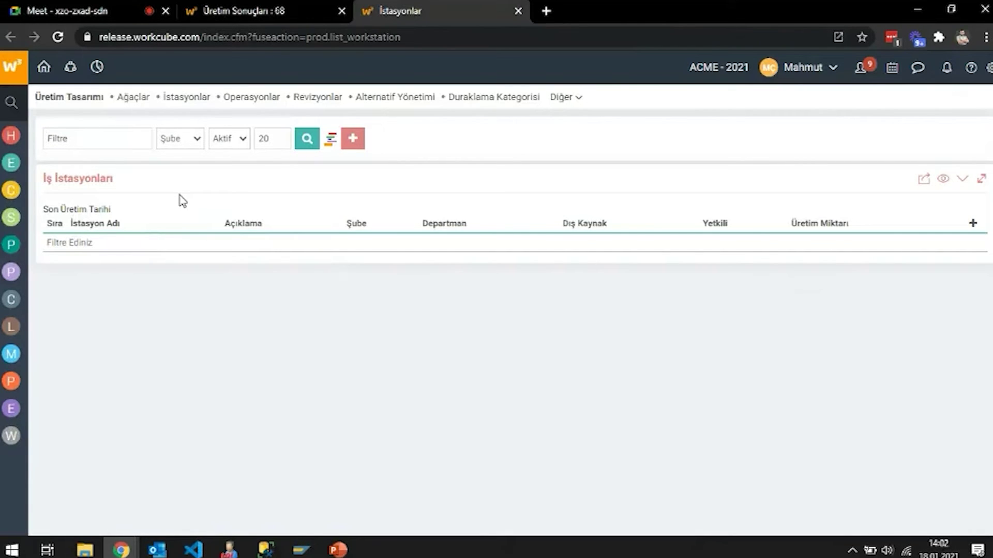
text(ambalaj)
key(Return)
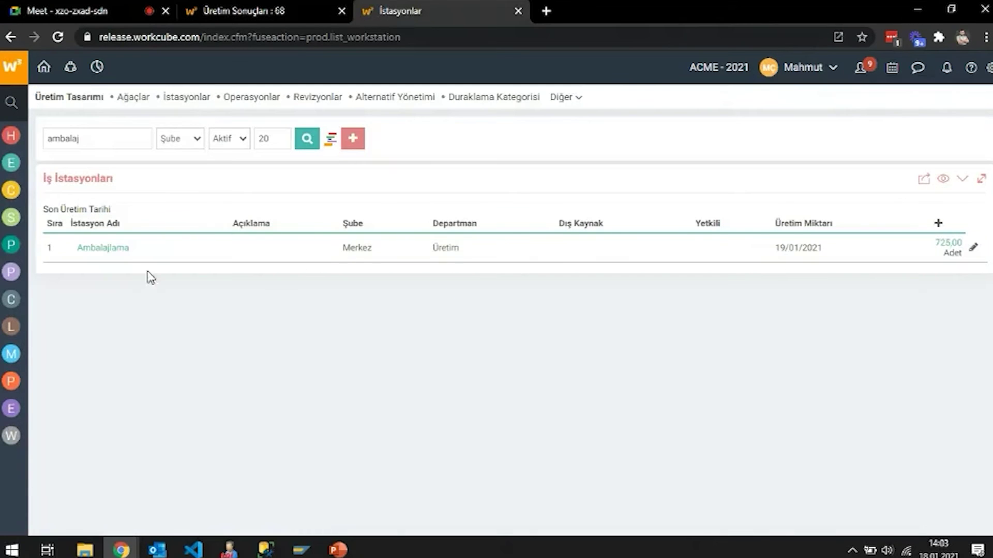
click(101, 249)
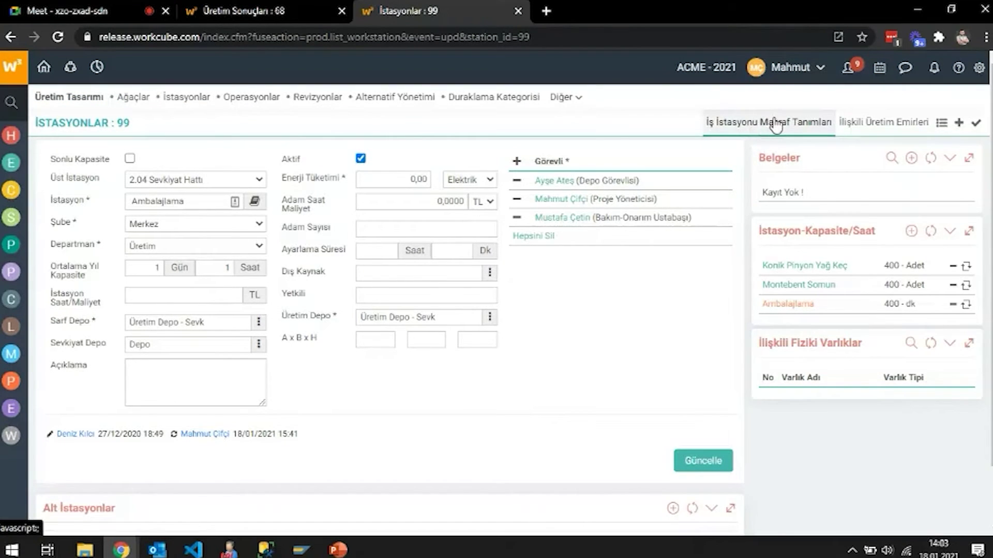
click(775, 122)
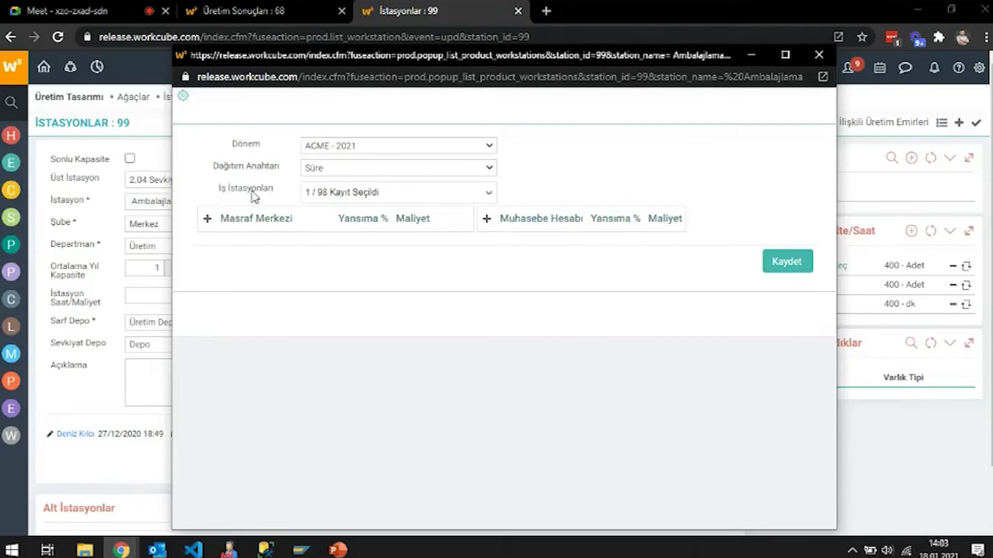
Step: Try Ek Birim, Ana Birim and Standart Alış Fiyatı as the Dağıtım Anahtarı, and return it to Süre
click(350, 171)
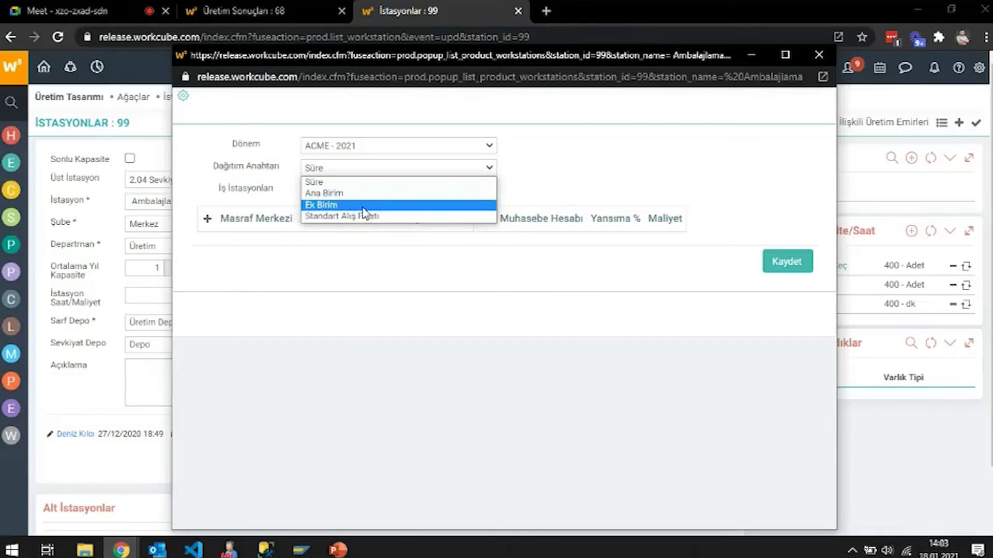
click(365, 205)
click(361, 170)
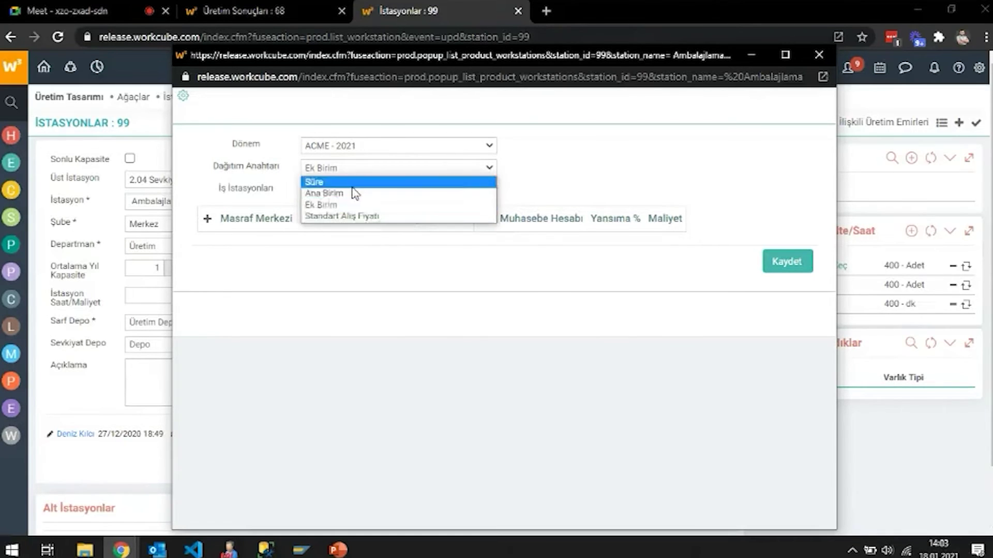
click(349, 193)
click(350, 169)
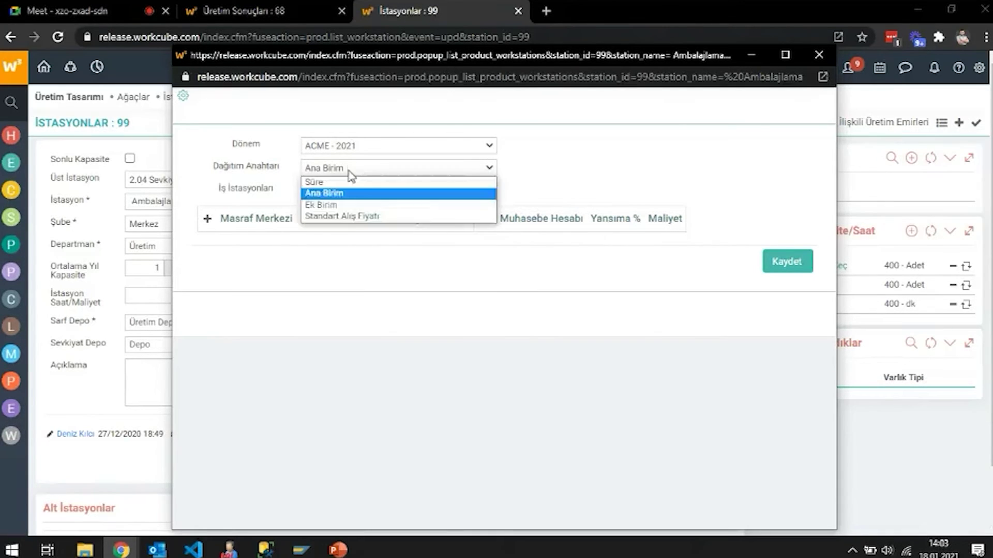
click(349, 218)
click(324, 171)
click(318, 182)
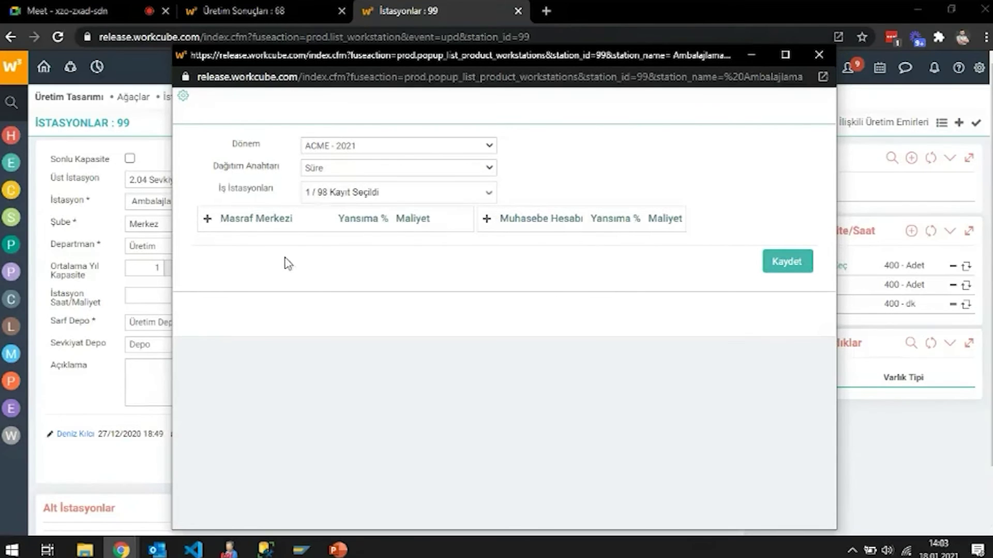
Step: Add two Masraf Merkezi rows, set the first row's Maliyet to İşçilik and open its expense centre list
click(207, 219)
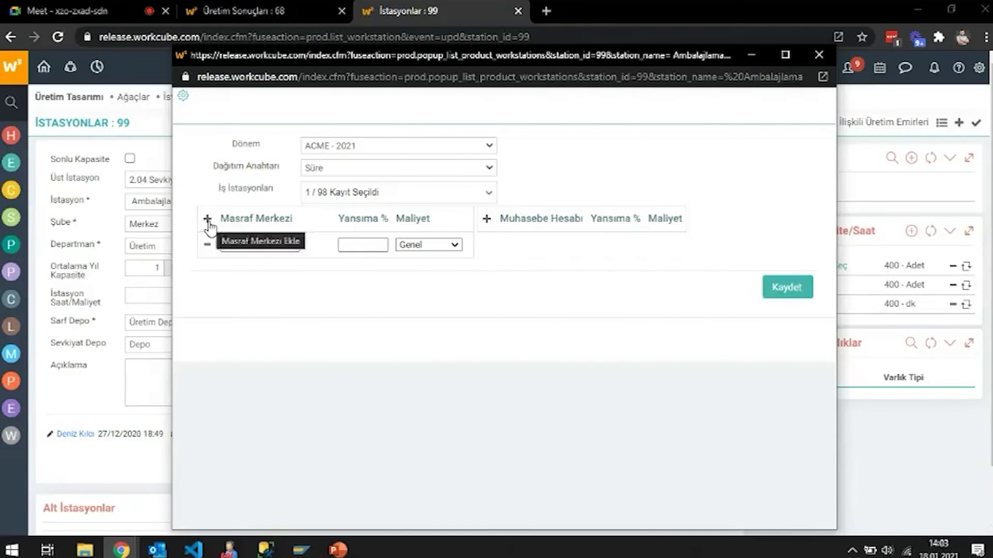
click(208, 219)
click(258, 246)
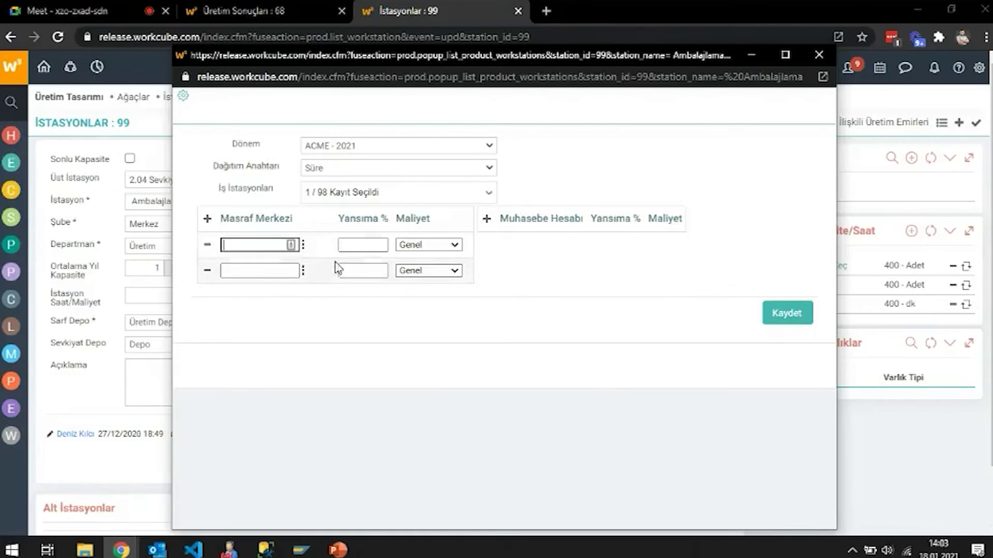
click(411, 245)
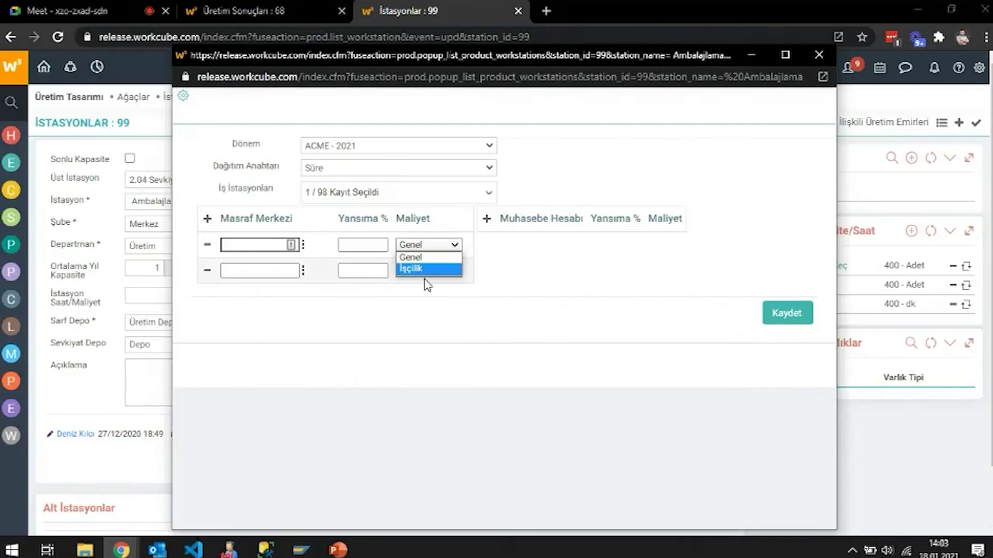
click(421, 268)
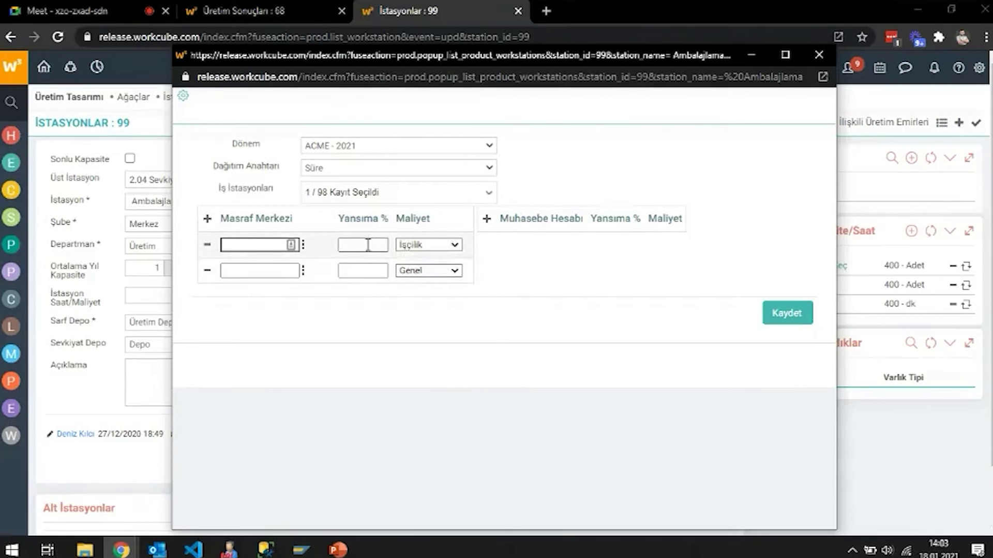
click(303, 247)
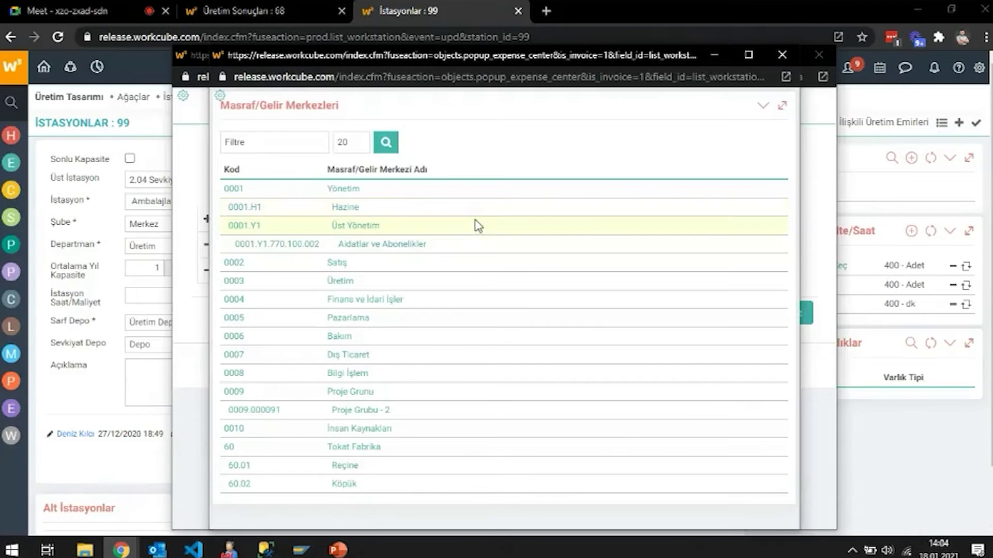
Step: Search the Masraf/Gelir Merkezleri list for 730 and clear the filter again
click(260, 145)
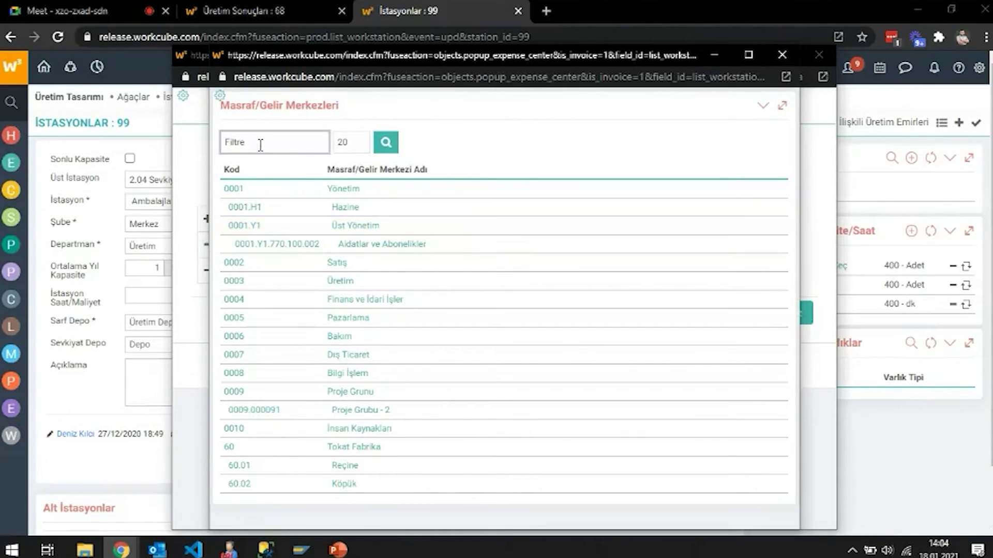
text(730)
key(Return)
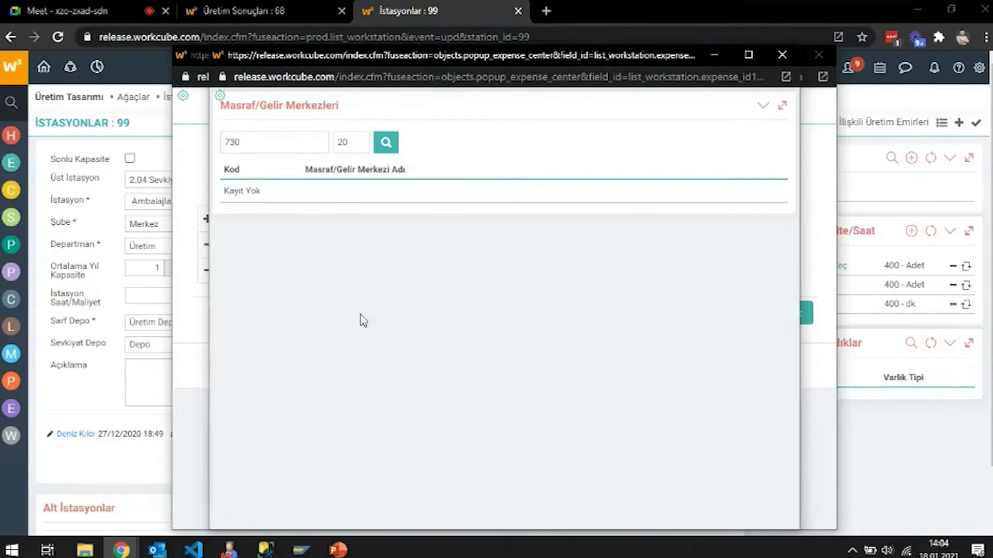
double_click(279, 143)
key(BackSpace)
key(Return)
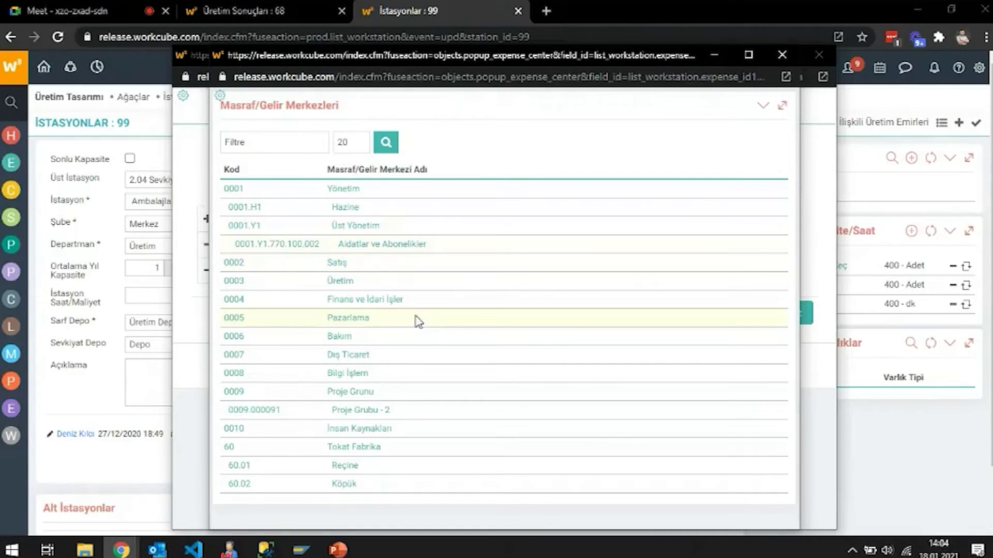
Step: Assign Tokat Fabrika to both rows with Yansıma % 10 for İşçilik and 15 for Genel, and save the expense definitions
click(354, 452)
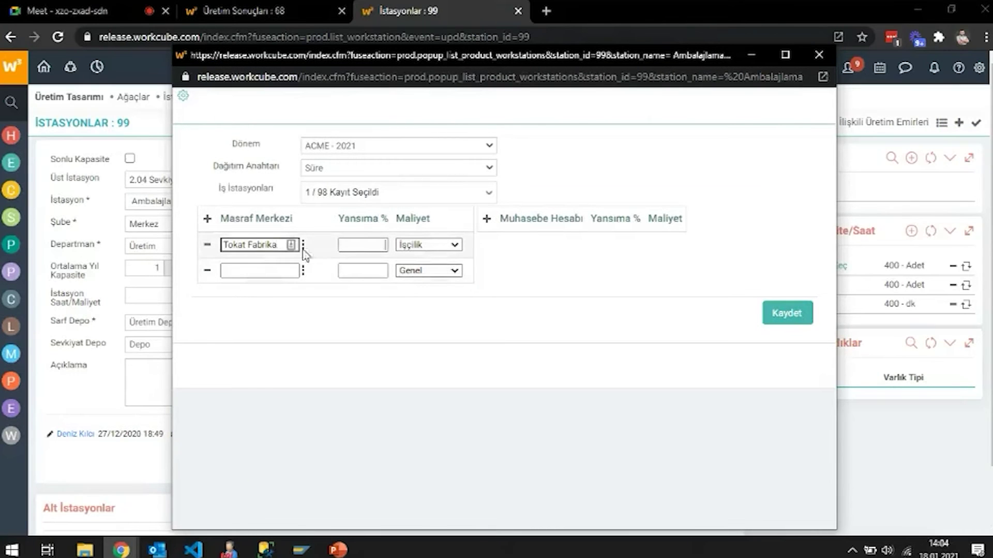
click(368, 246)
click(302, 271)
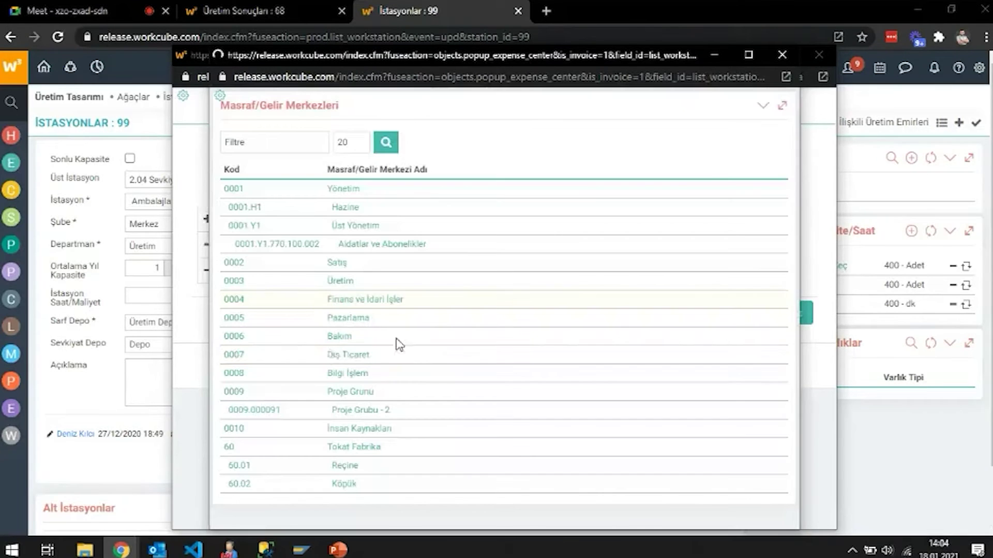
click(347, 447)
click(361, 271)
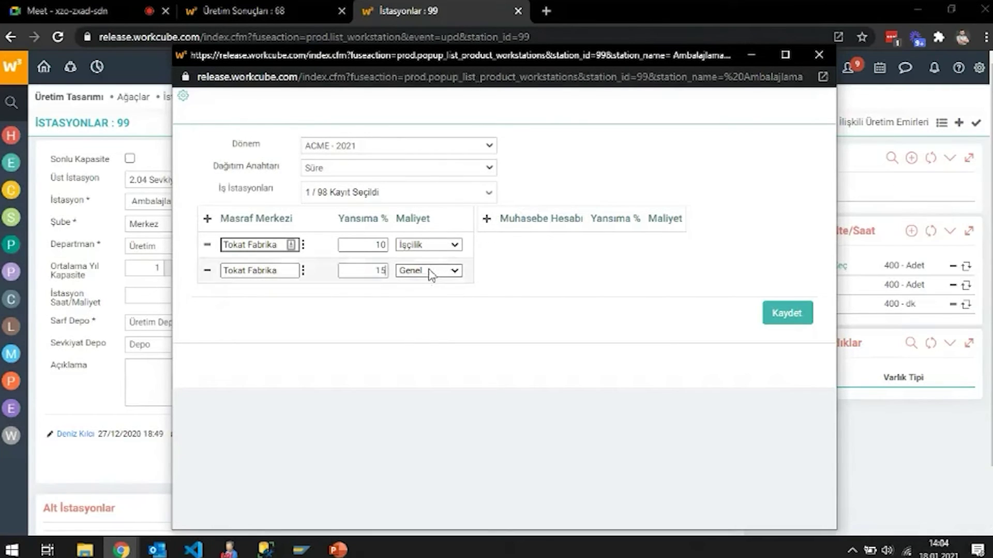
click(787, 313)
click(551, 157)
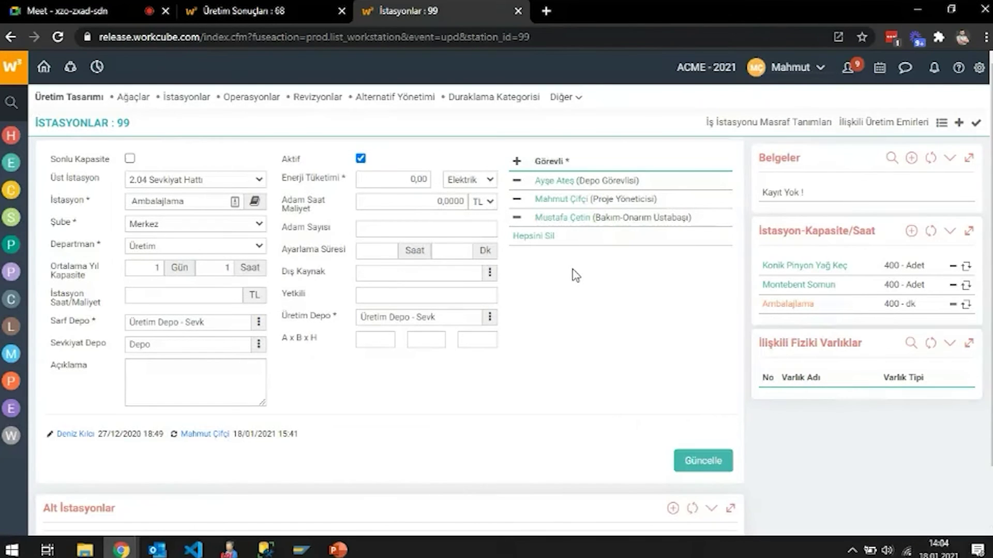
Step: Reopen the station's expense definitions, try out two new Muhasebe Hesabı rows with their Maliyet options, and close the window without saving
click(769, 114)
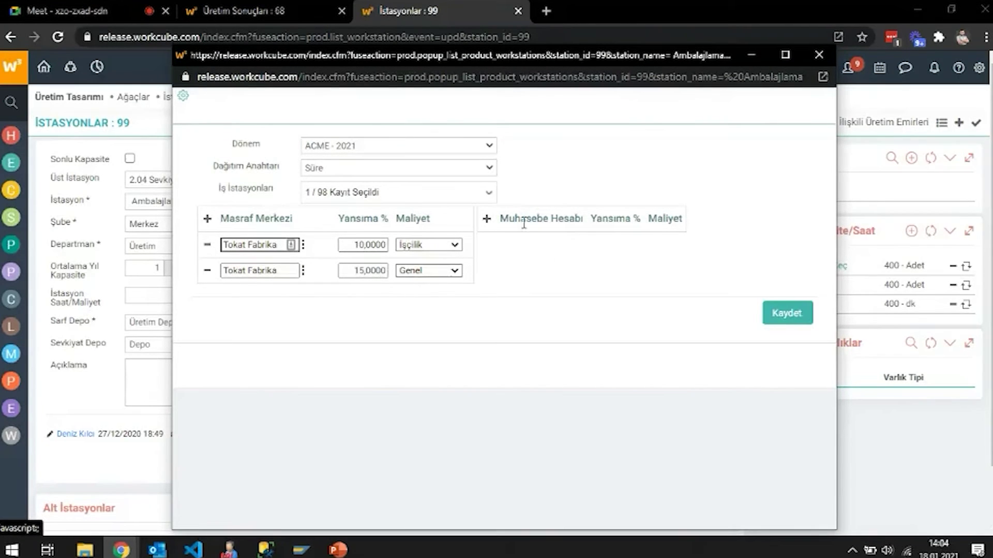
click(487, 219)
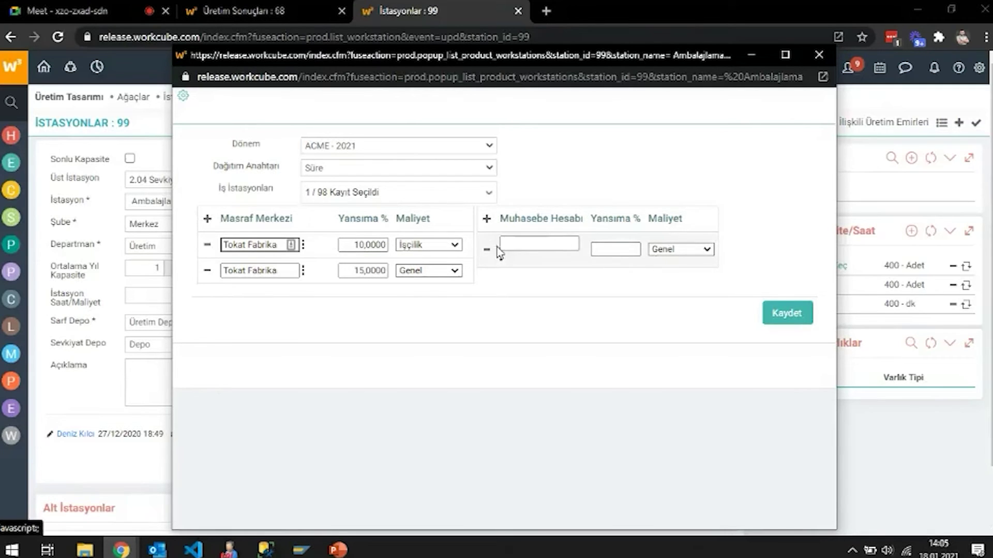
click(487, 219)
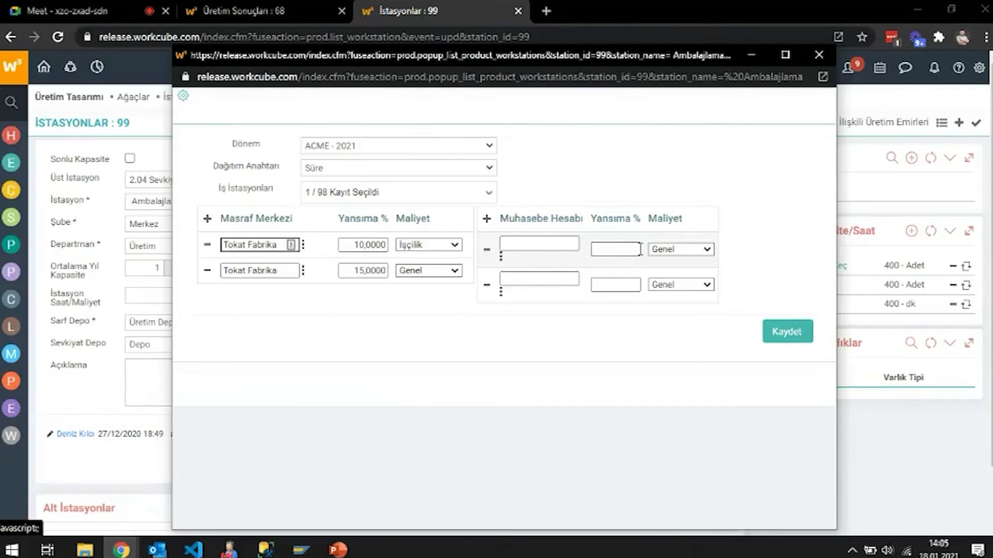
click(672, 249)
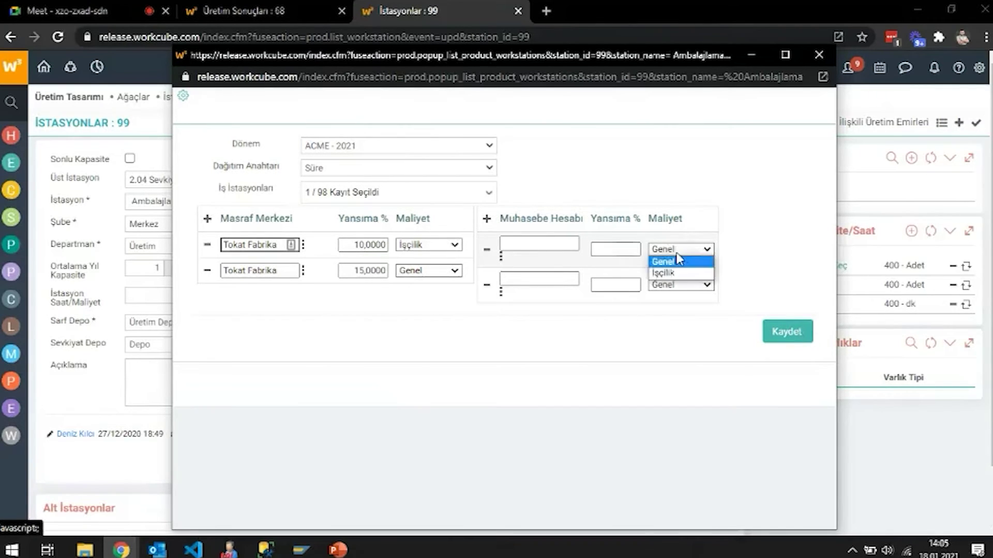
click(821, 54)
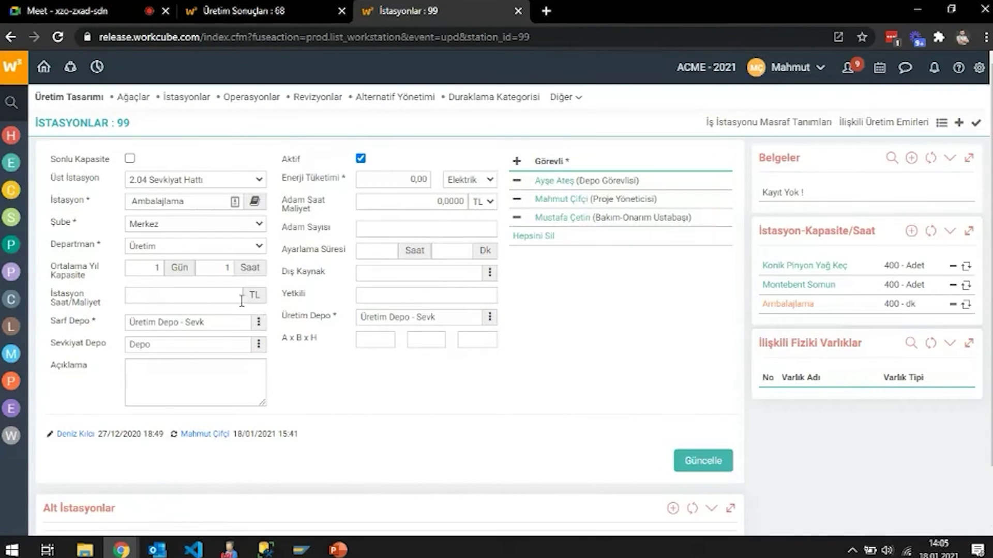
Step: Check the agenda slide in PowerPoint, return to Workcube, search the modules for maliyet and open Üretim Maliyetleri Yansıtma in a new tab
click(338, 550)
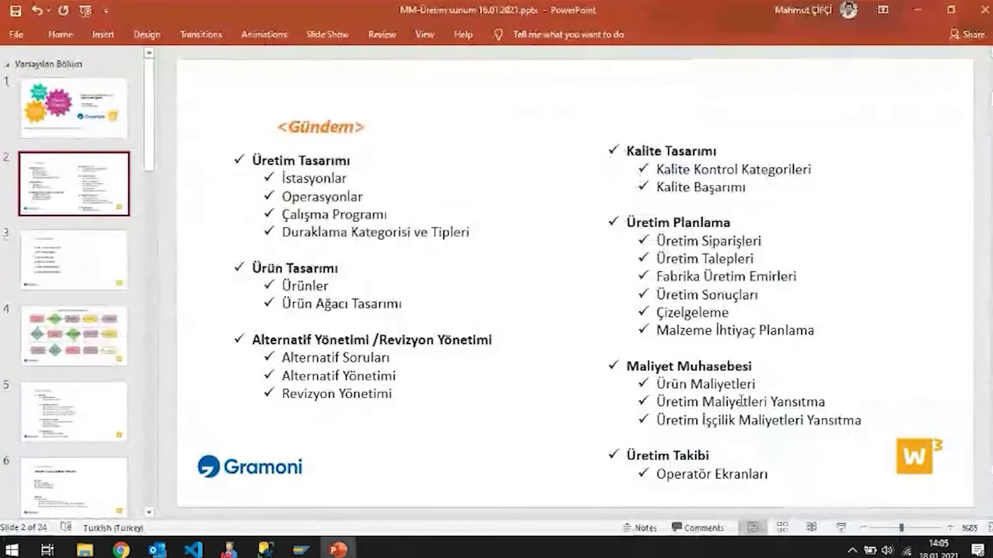
click(917, 11)
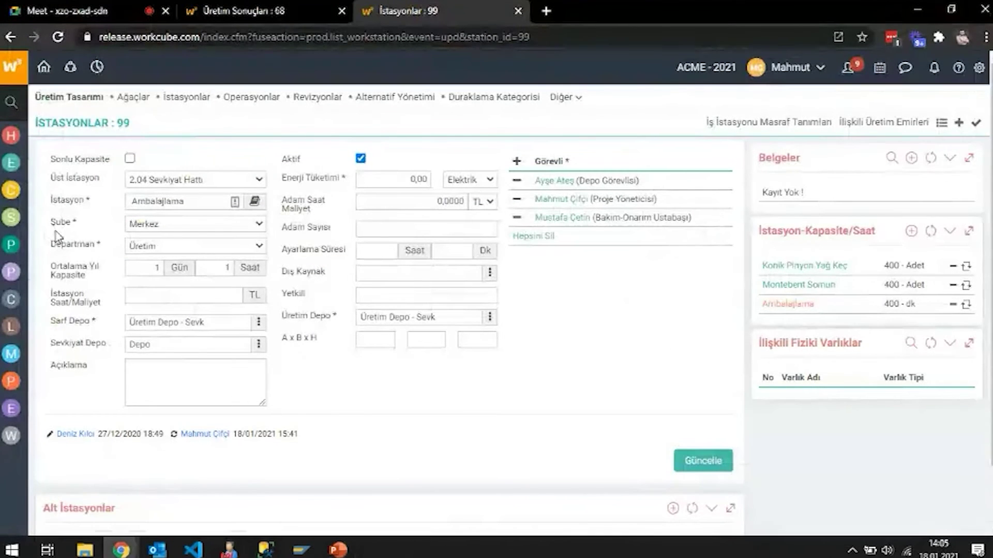
click(10, 245)
text(maliyet)
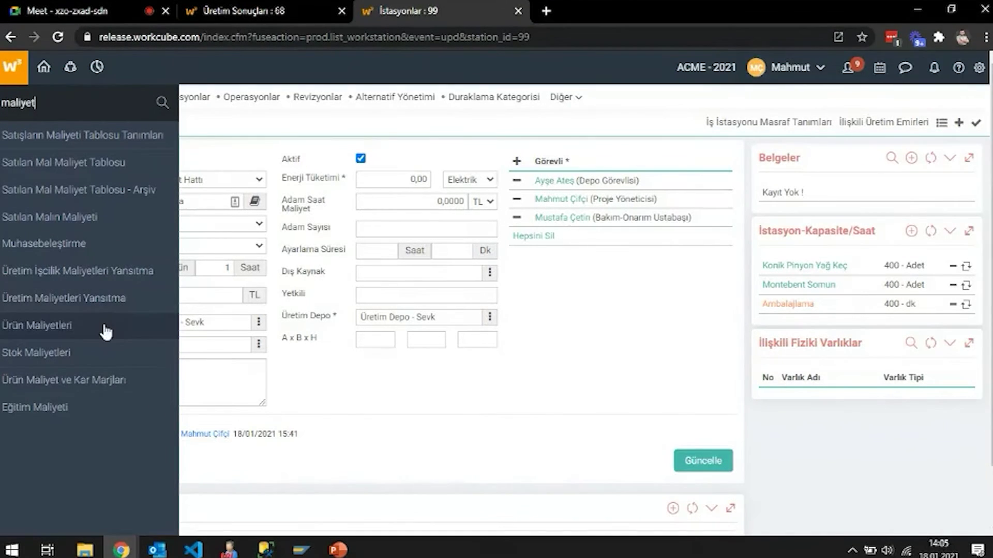
middle_click(88, 305)
click(608, 6)
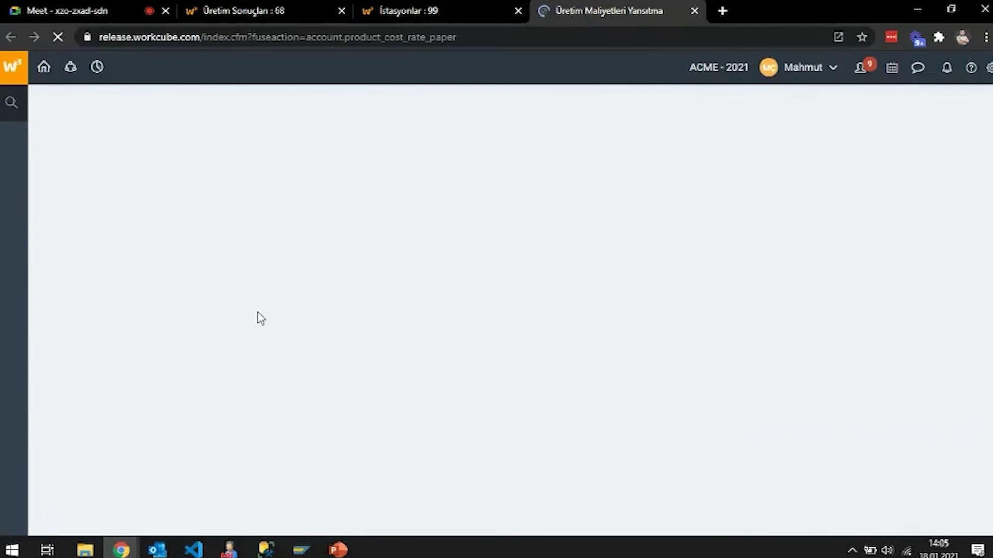
Step: Review the station, Masraf Merkezi and cost type filter options on the Üretim Maliyetleri Yansıtma page, leaving Genel Üretim selected
click(135, 144)
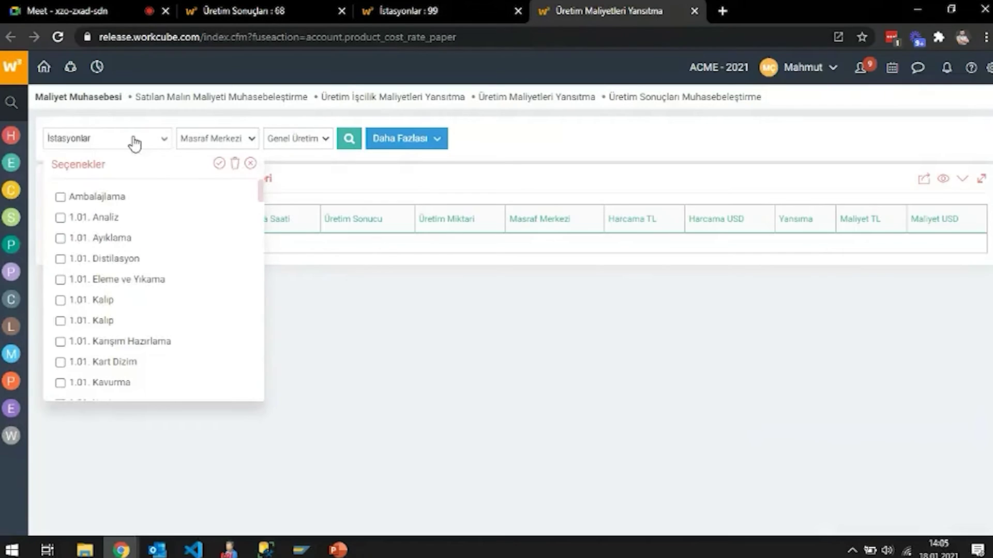
click(252, 164)
click(213, 147)
click(302, 140)
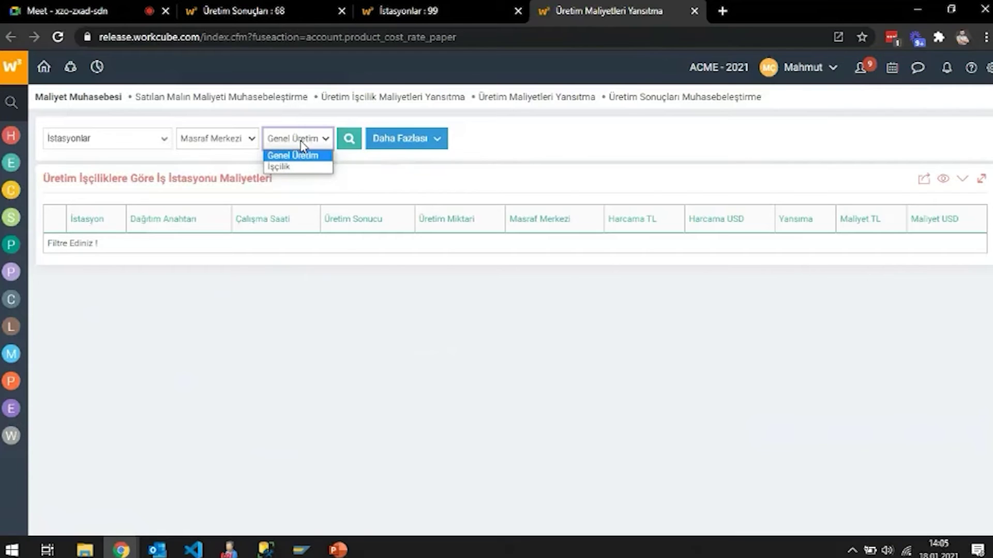
click(388, 196)
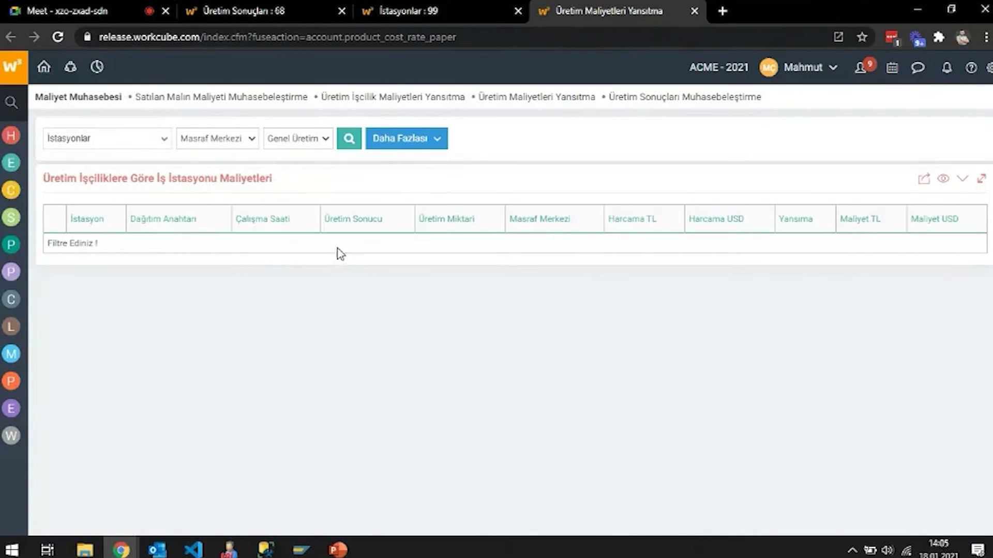
click(298, 144)
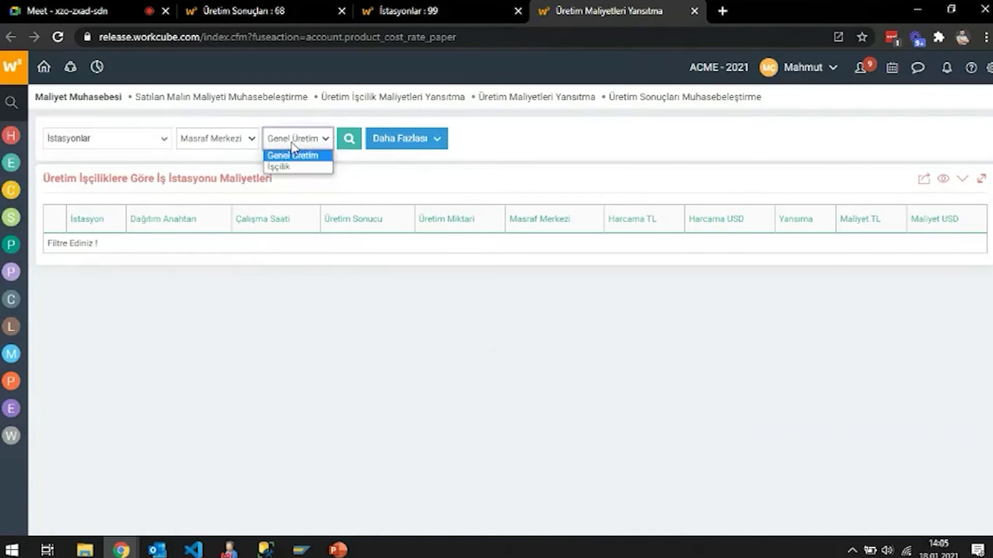
Step: Expand the additional filters and set Üretim Tarih Aralığı to 01/01/2021 through 31/01/2021
click(406, 142)
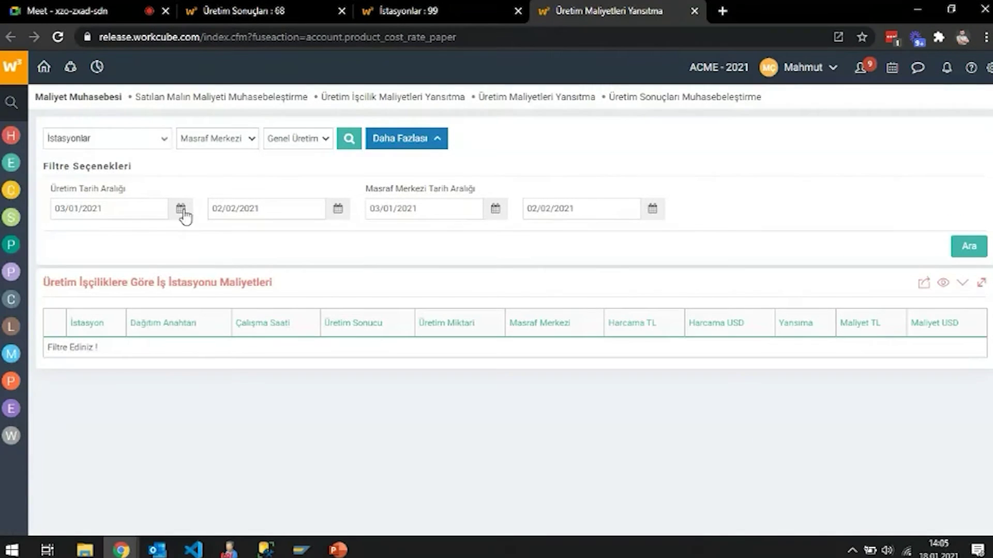
click(181, 210)
click(133, 272)
click(339, 213)
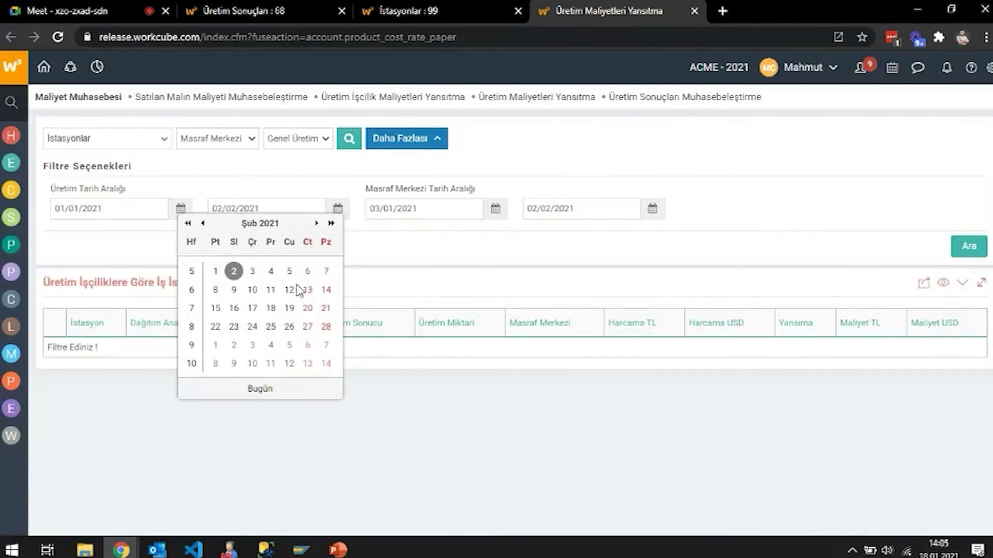
click(203, 223)
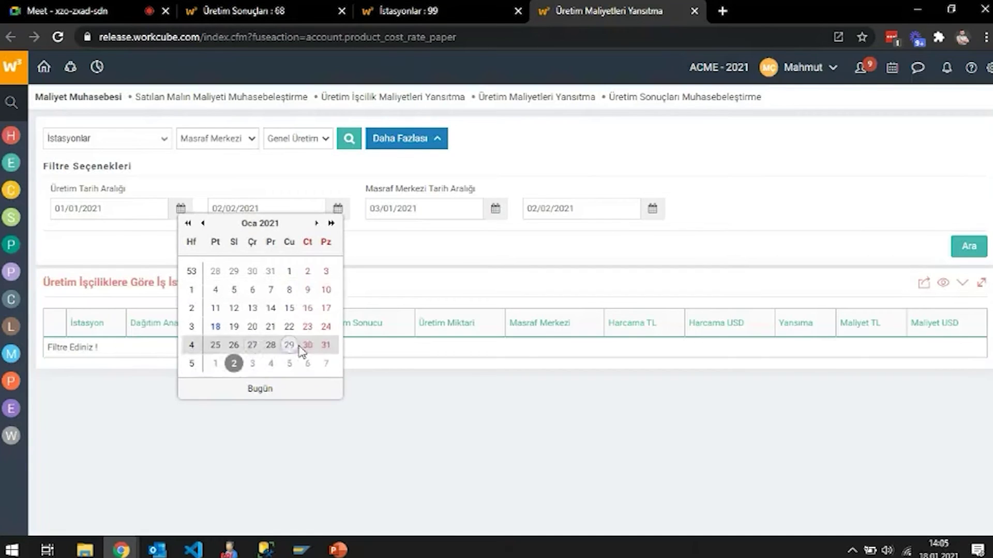
click(325, 345)
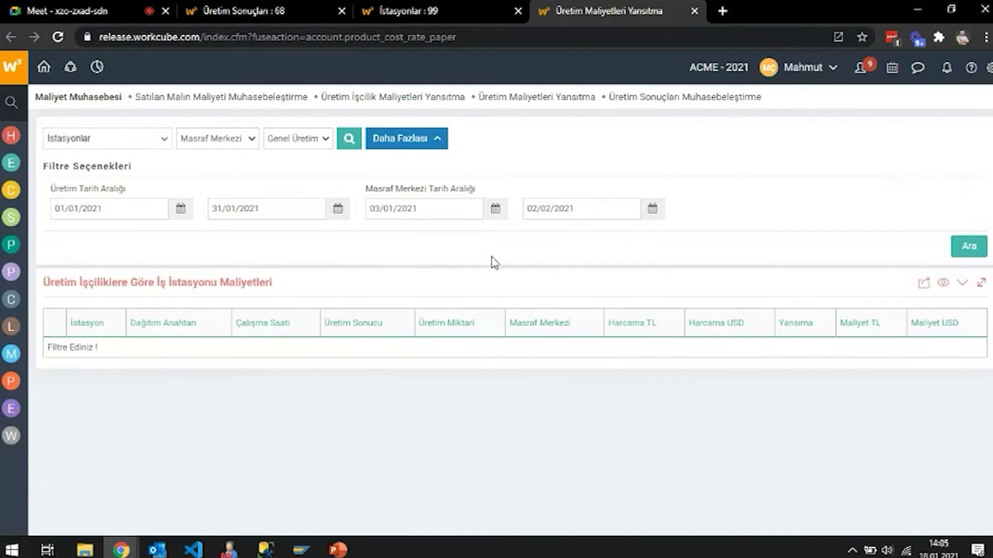
Step: Set Masraf Merkezi Tarih Aralığı to 01/01/2021 through 31/01/2021 and run the work station cost search
click(464, 210)
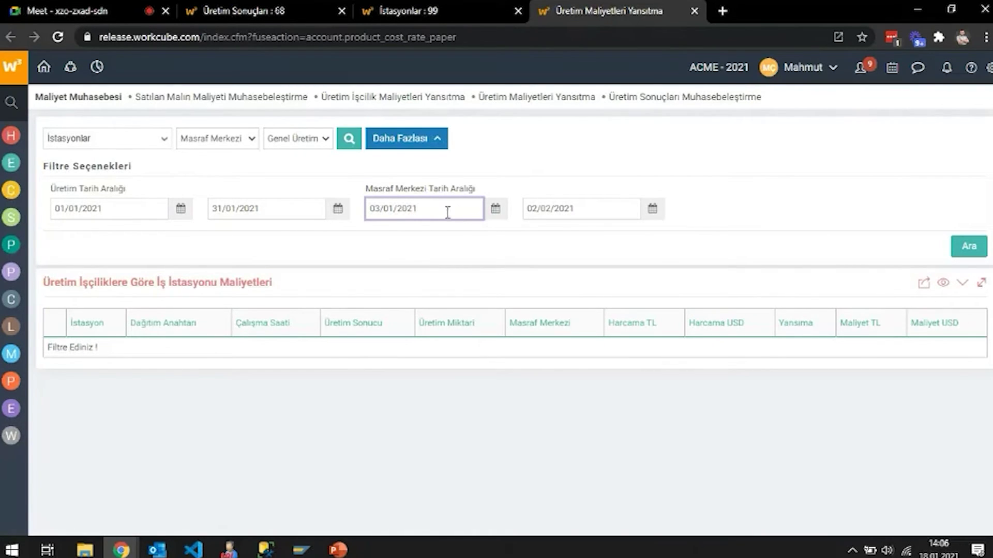
click(495, 212)
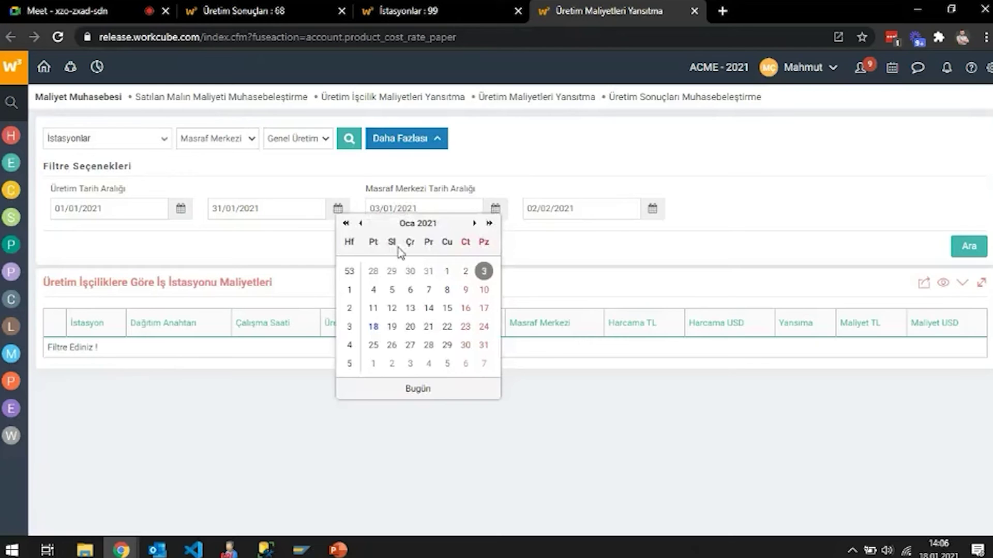
click(446, 271)
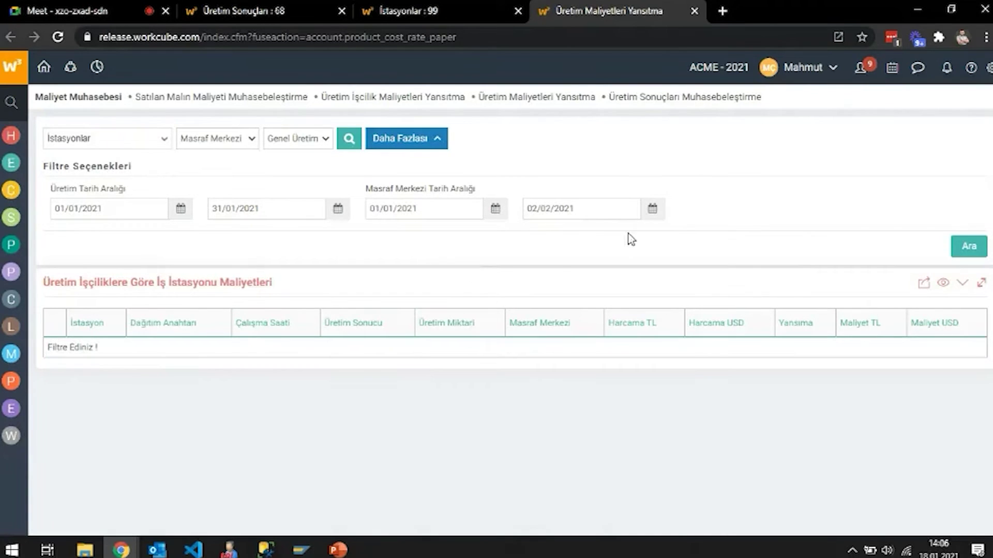
click(653, 209)
click(518, 223)
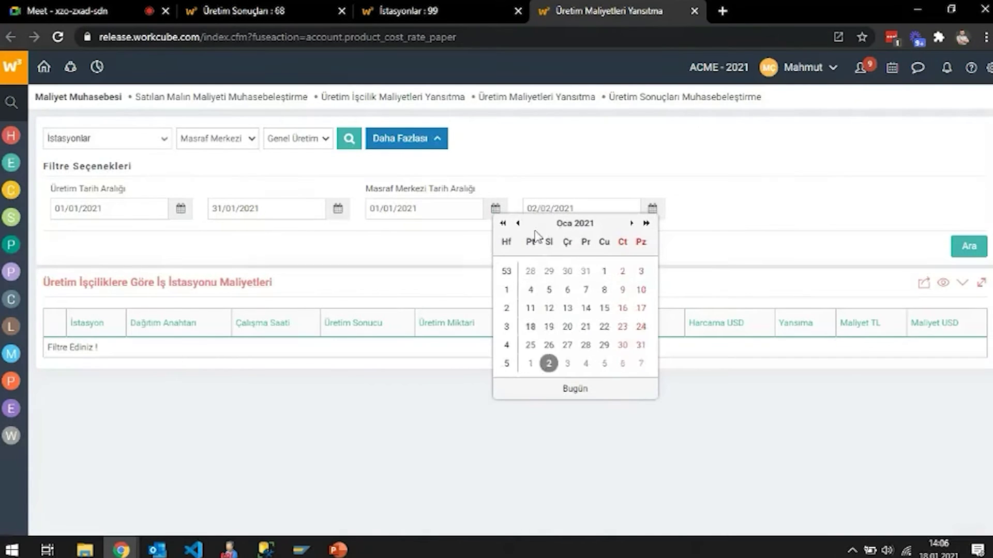
click(641, 345)
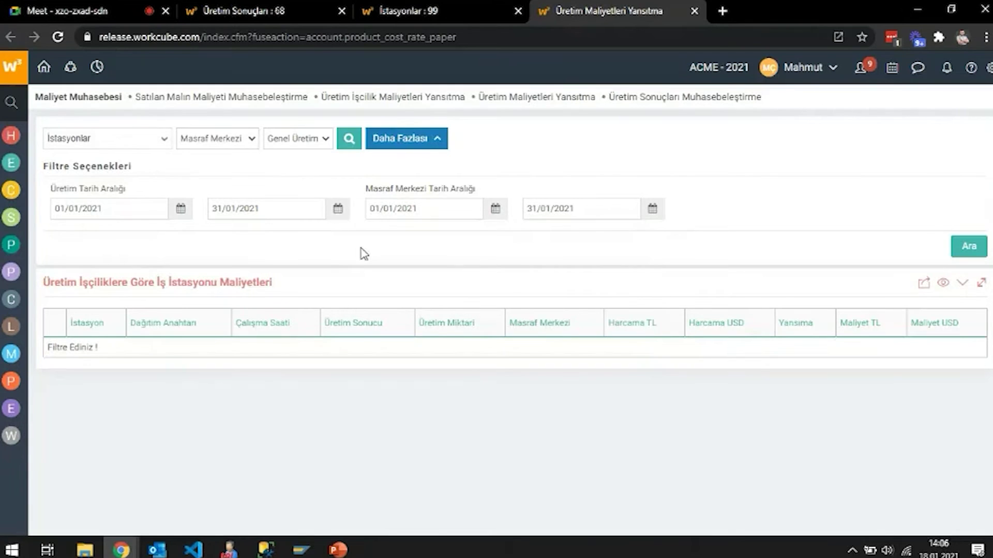
click(969, 246)
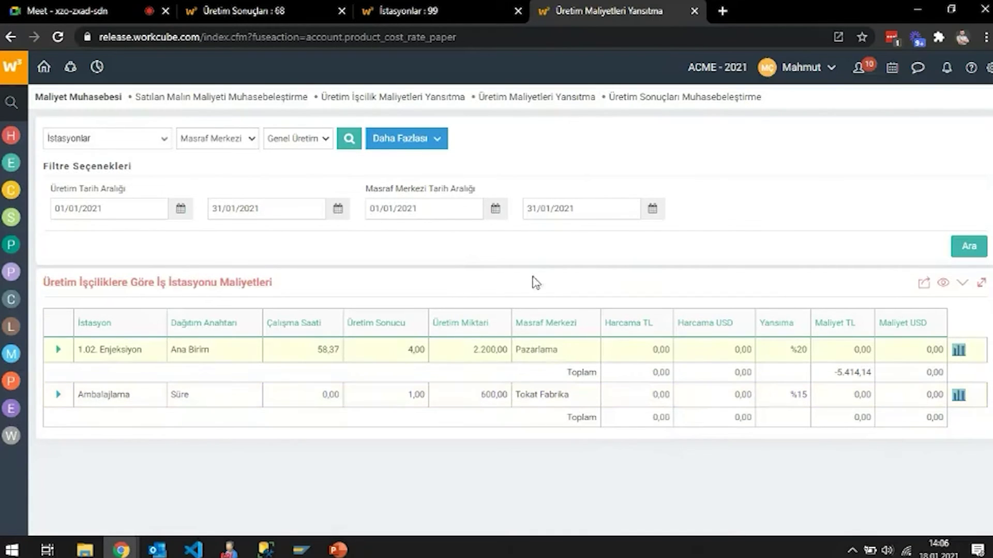
Step: Open a new Masraf Fişi record from the ERP finance module's Masraf ve Gelir İşlemleri in a separate tab
mouse_move(11, 163)
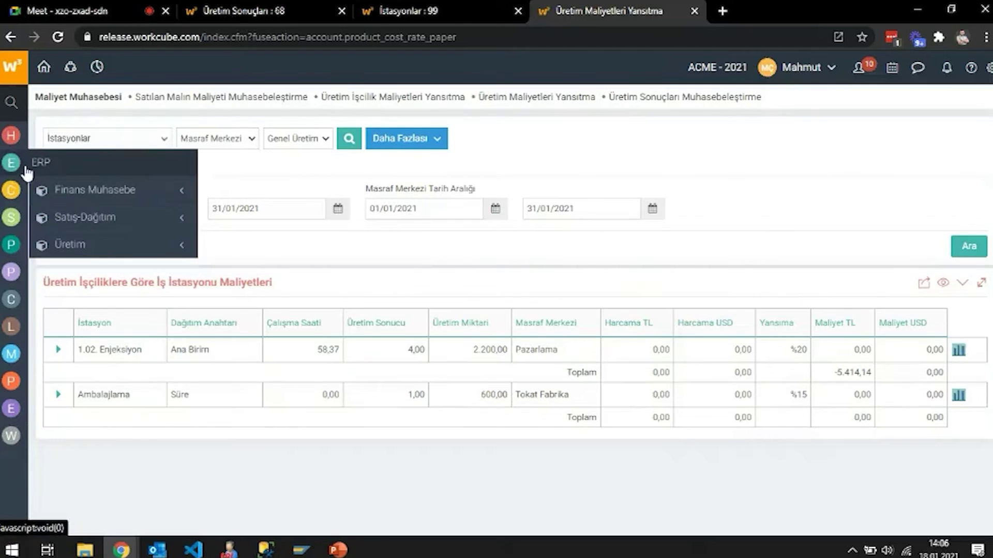
click(102, 202)
scroll(143, 310, down, 3)
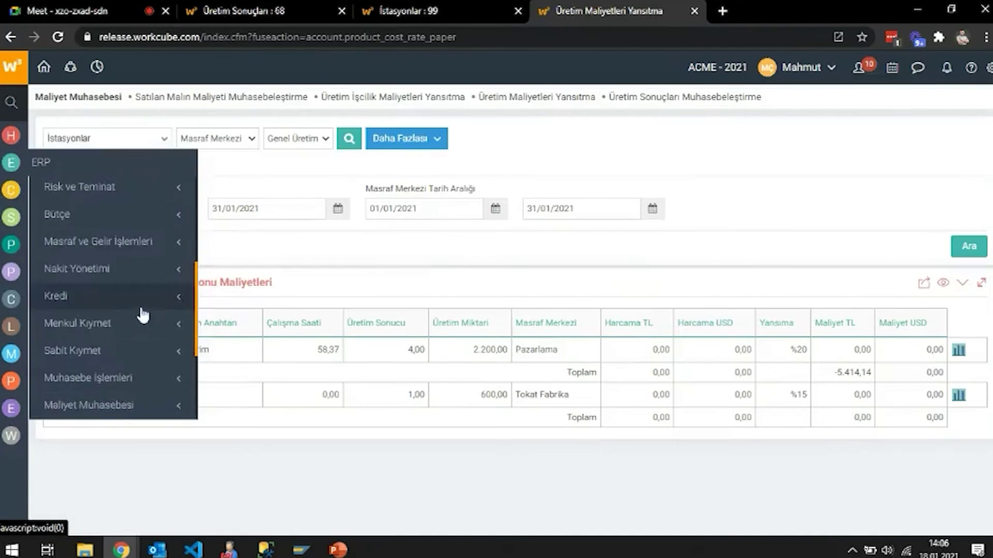
click(98, 242)
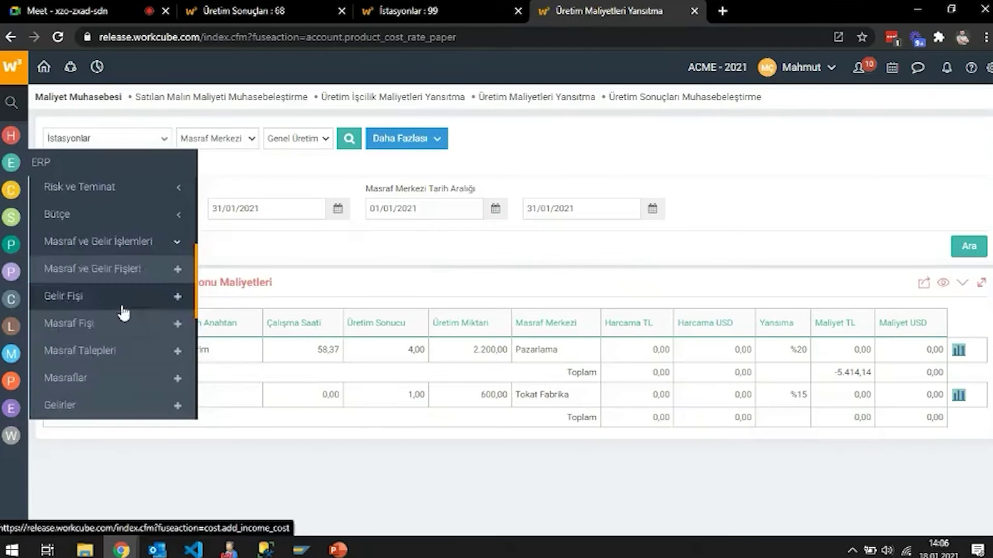
click(74, 327)
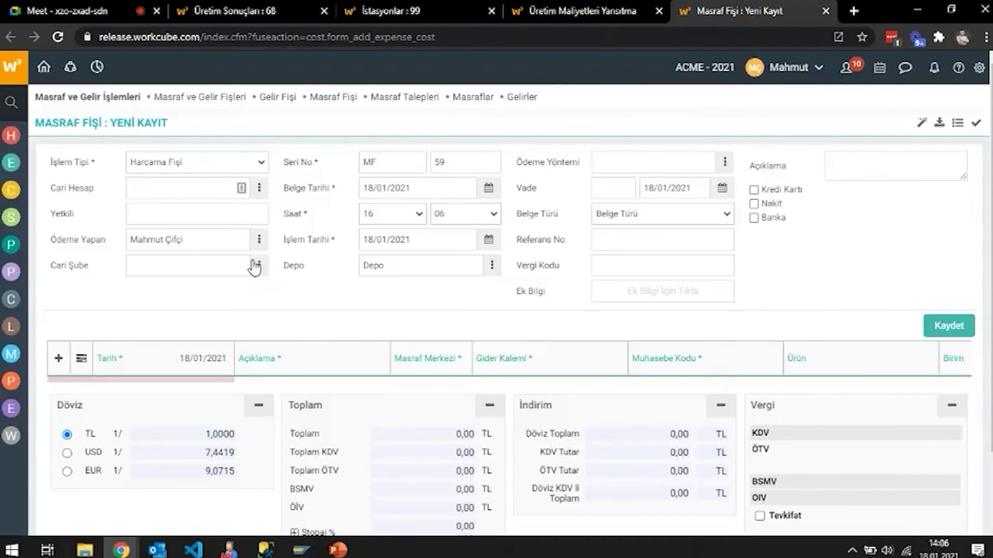
Step: Add an expense row dated 18/01/2021 with the description Üretim gideri and Tokat Fabrika as its Masraf Merkezi
click(58, 358)
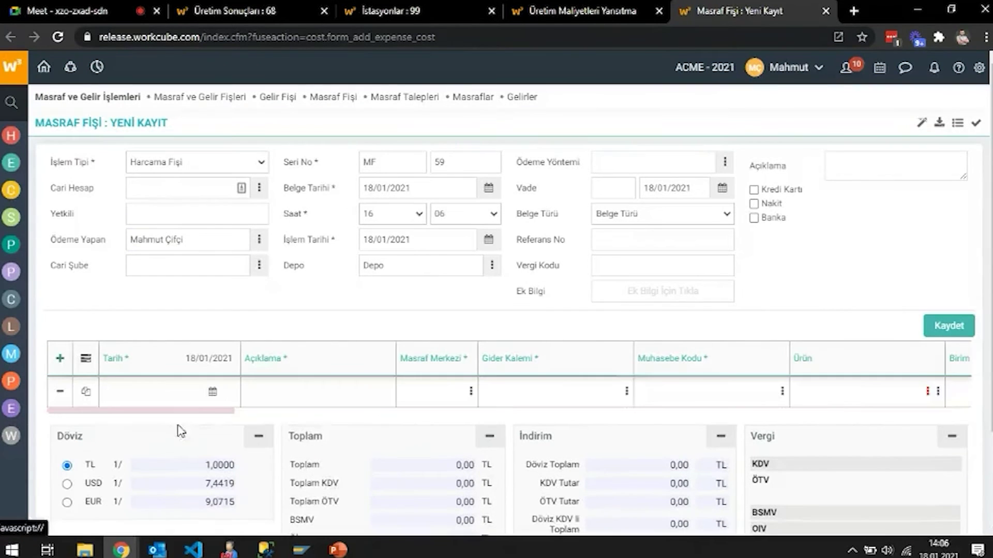
click(213, 392)
click(135, 373)
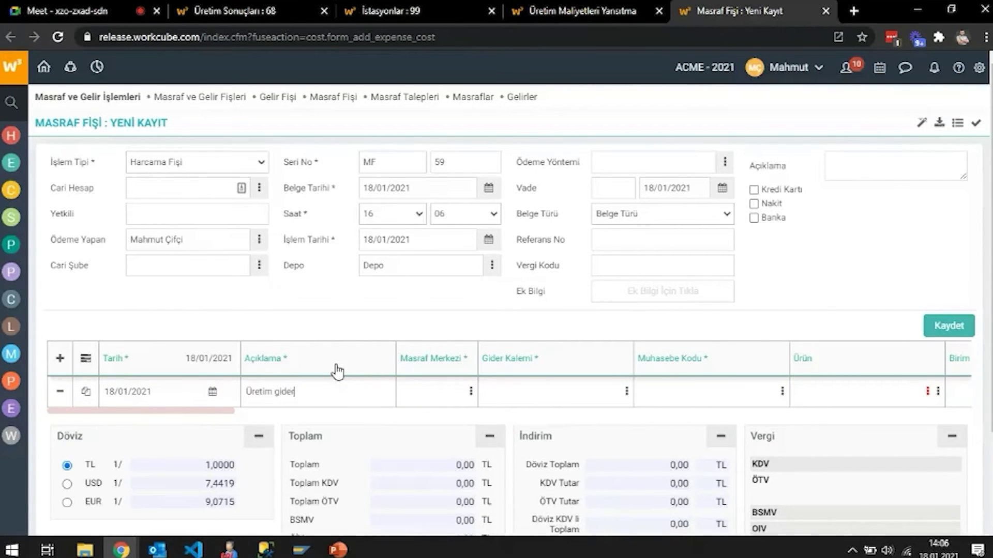
click(471, 392)
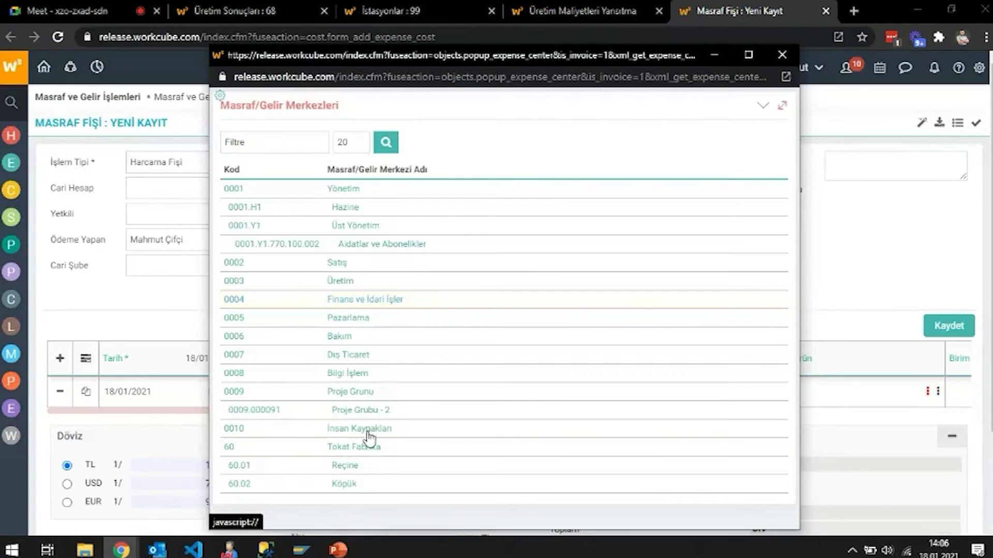
click(363, 447)
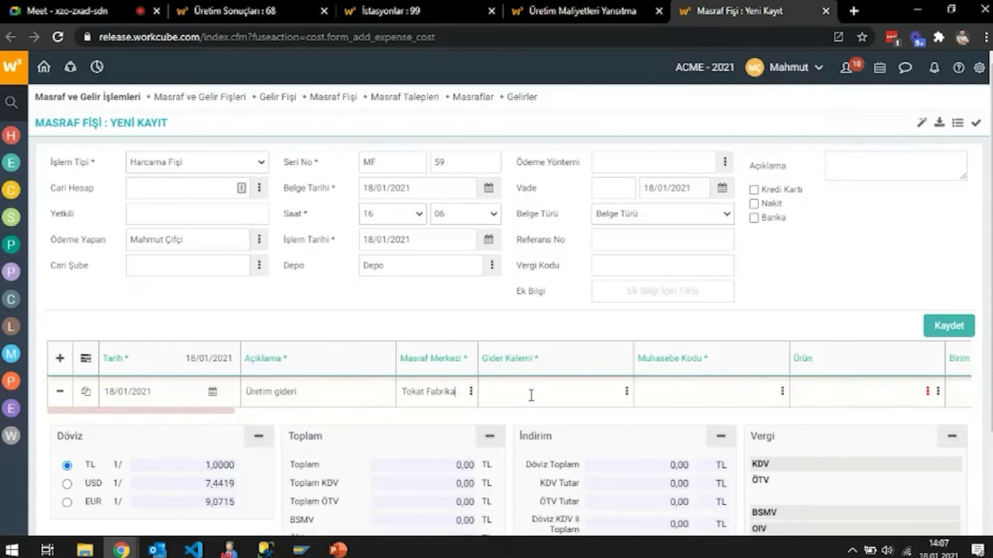
Step: Open the row's Gider Kalemi list, search the budget items for 730 and üretim, and rerun the search without a filter
click(627, 392)
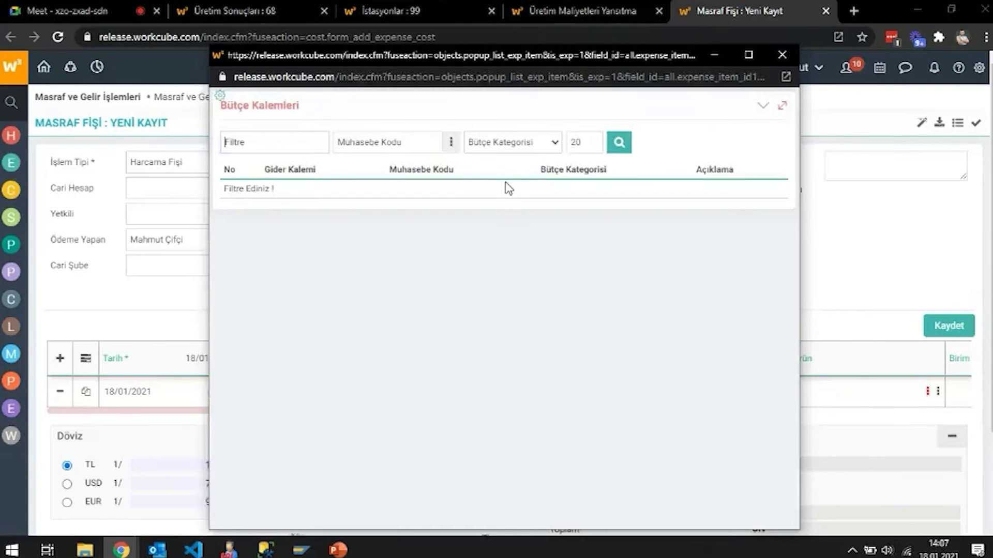
text(730)
key(Return)
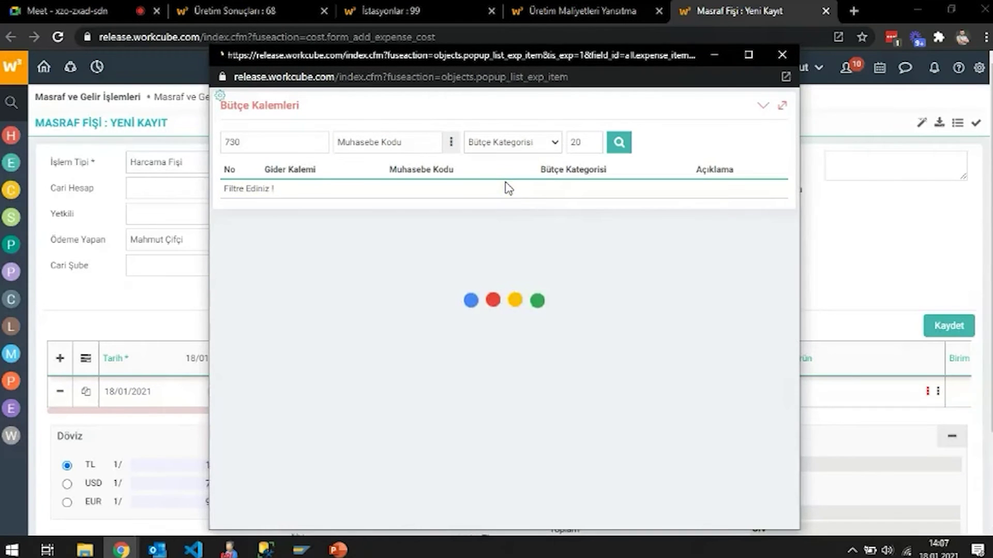
double_click(278, 140)
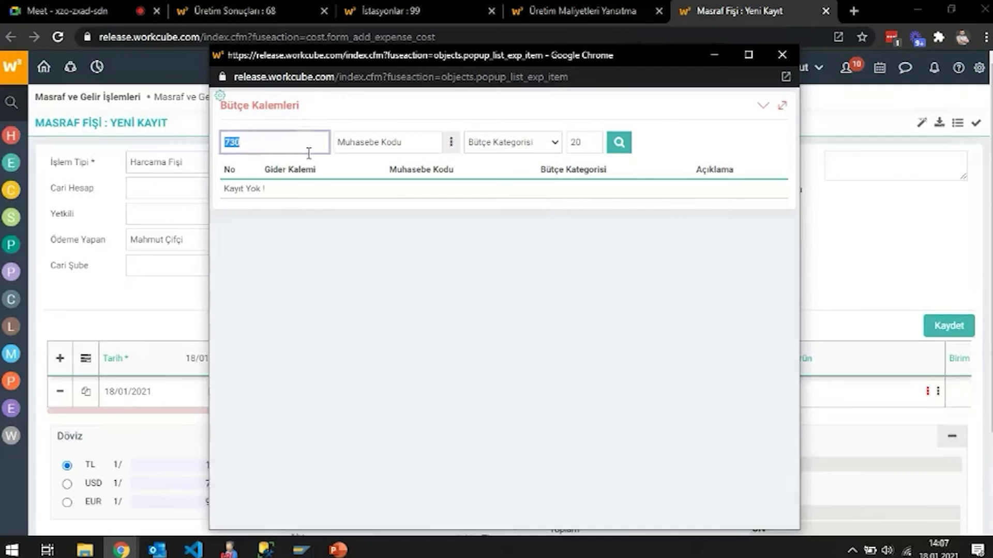
text(üretim)
key(Return)
double_click(259, 141)
key(BackSpace)
key(Return)
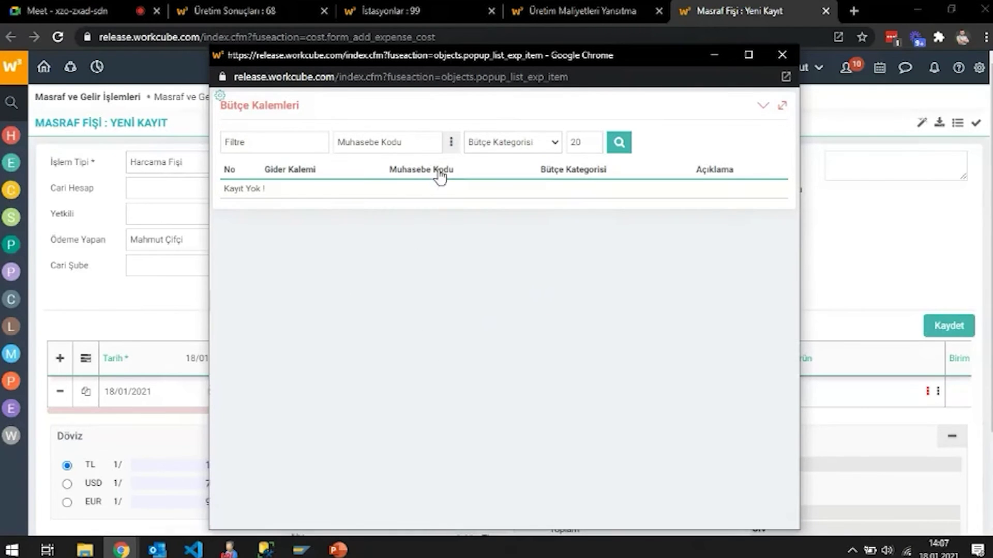
Step: Look through the Bütçe Kategorisi options in the Bütçe Kalemleri window and close it without picking an item
click(475, 147)
click(475, 148)
click(303, 142)
key(Tab)
click(495, 143)
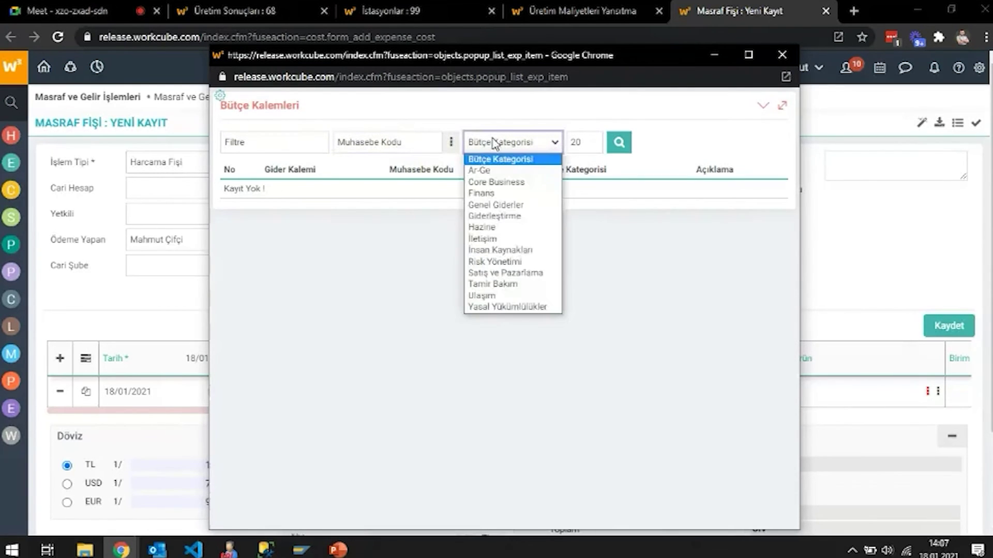
click(783, 54)
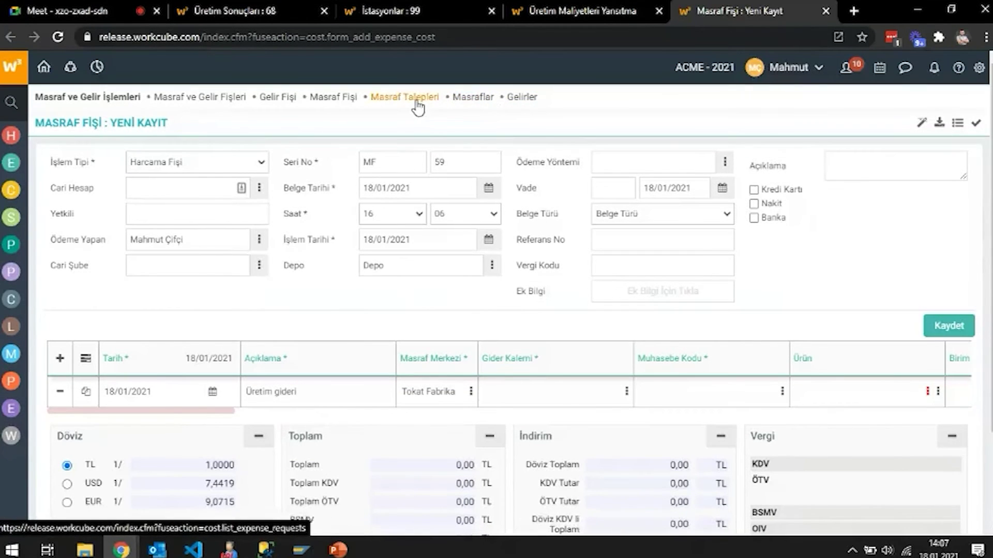
Step: Search the modules for kalem and open Gider Kalemleri in a new tab
click(370, 267)
key(ctrl+space)
text(kal)
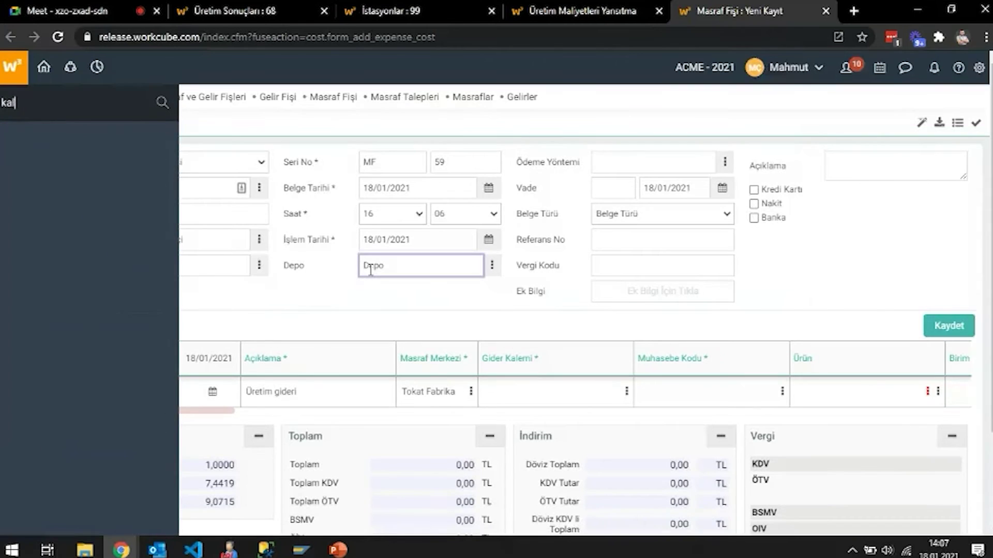
text(em)
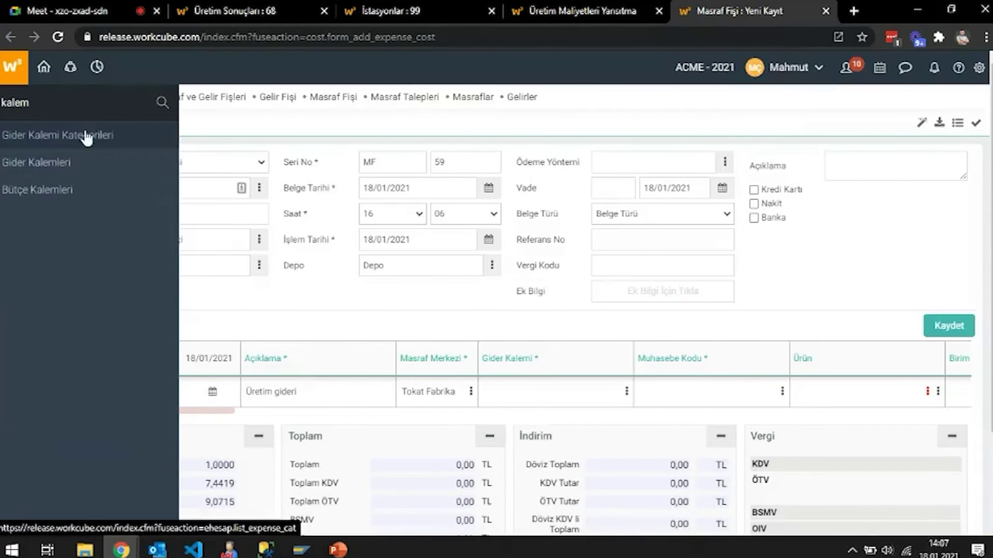
click(69, 164)
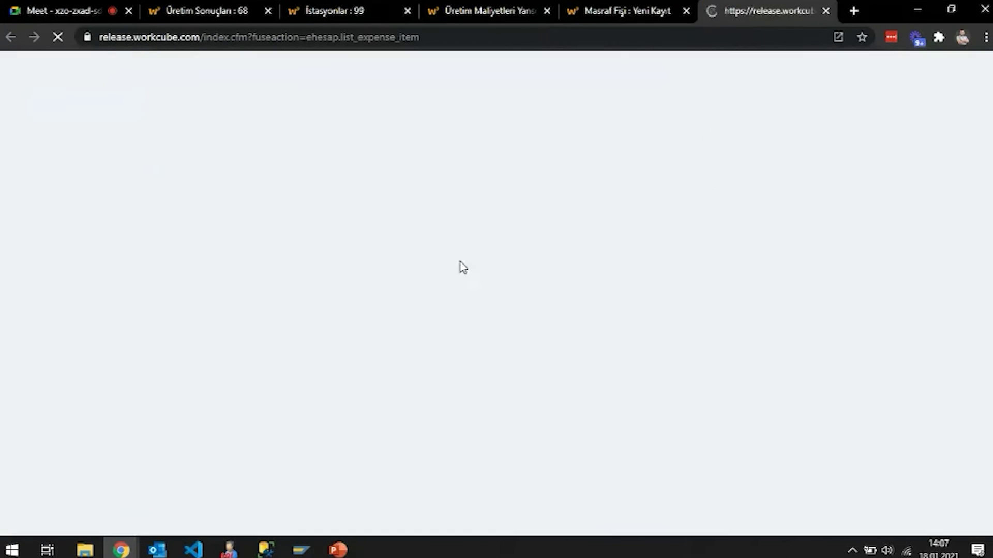
Step: Browse the Gider Kalemi list to its second page, view the Sağlık Gelirleri - Kesintiler item's details and close them
click(209, 140)
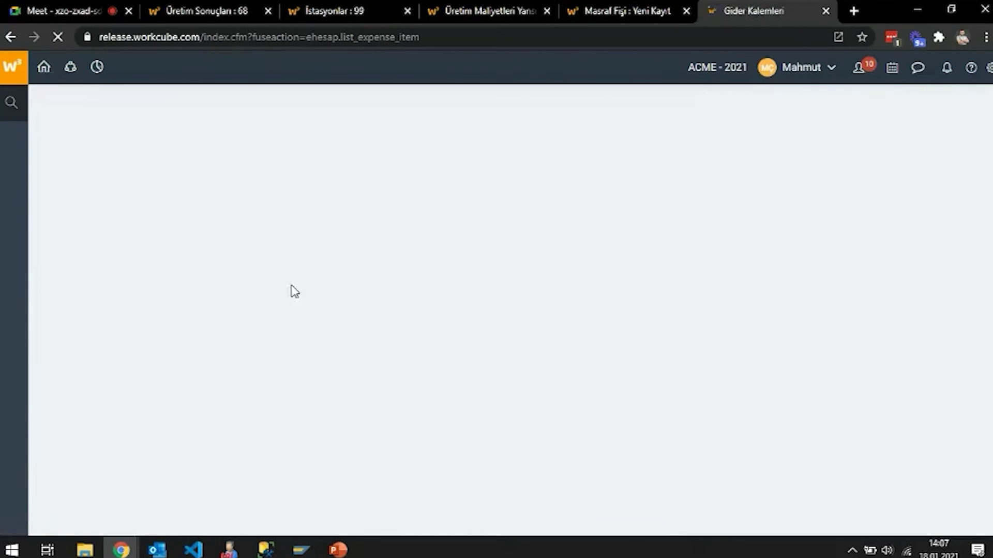
scroll(292, 301, down, 8)
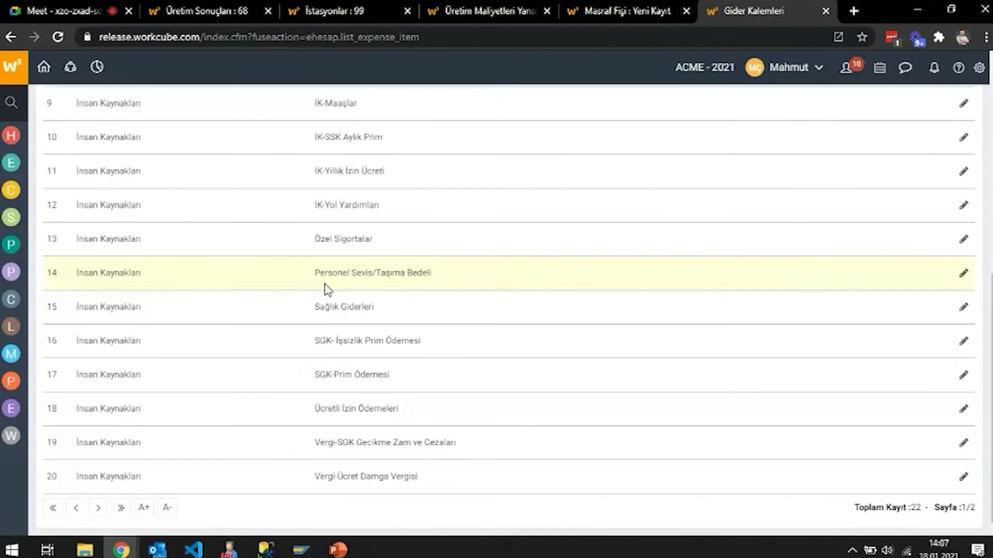
click(98, 508)
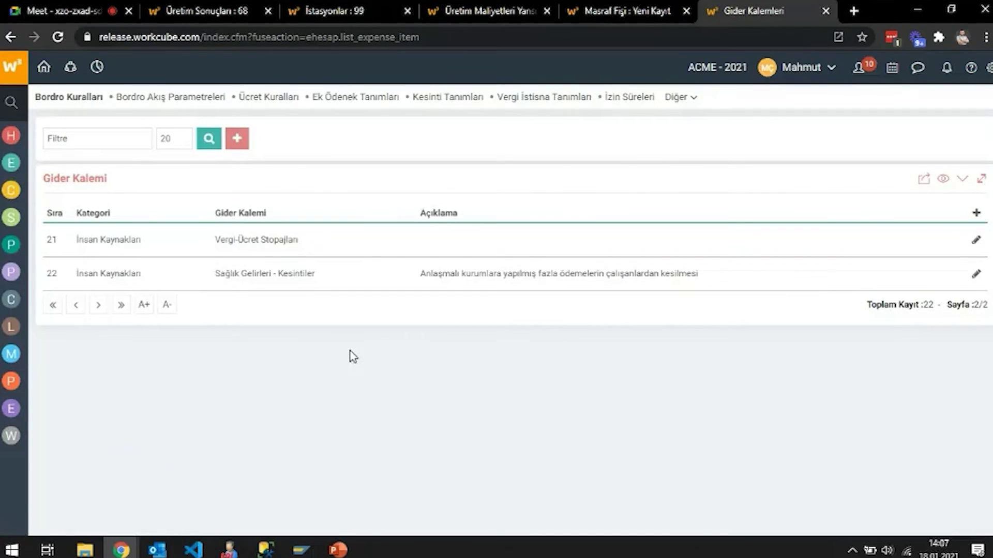
click(974, 276)
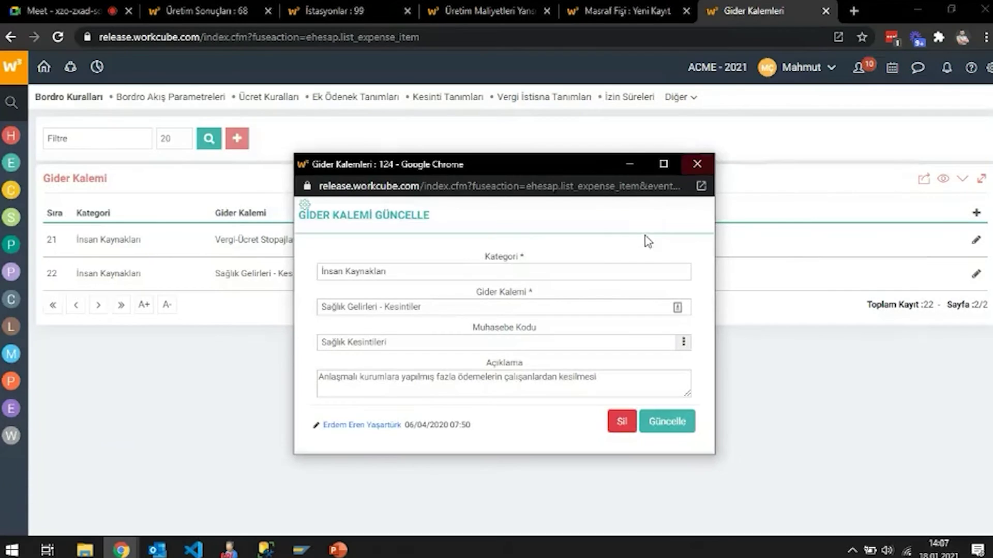
click(663, 164)
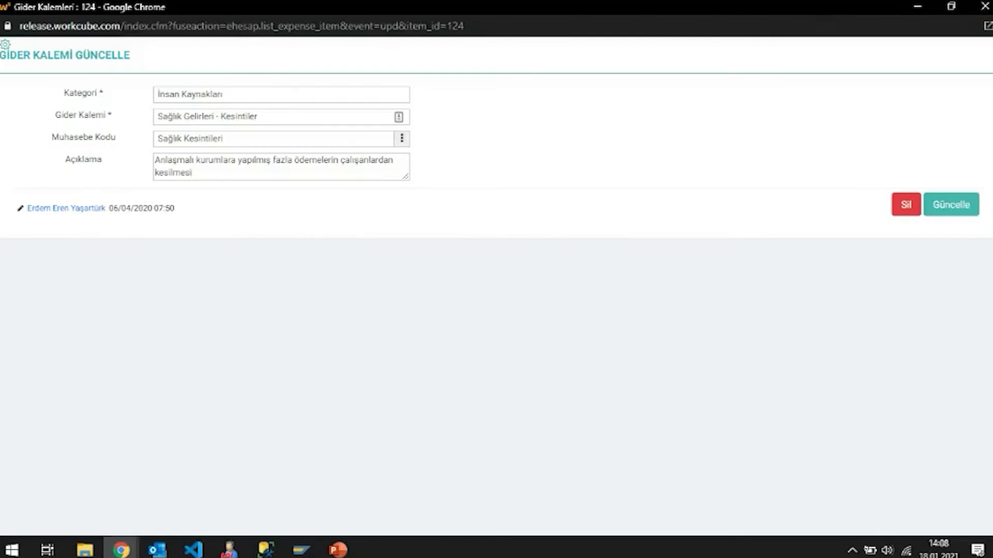
click(985, 7)
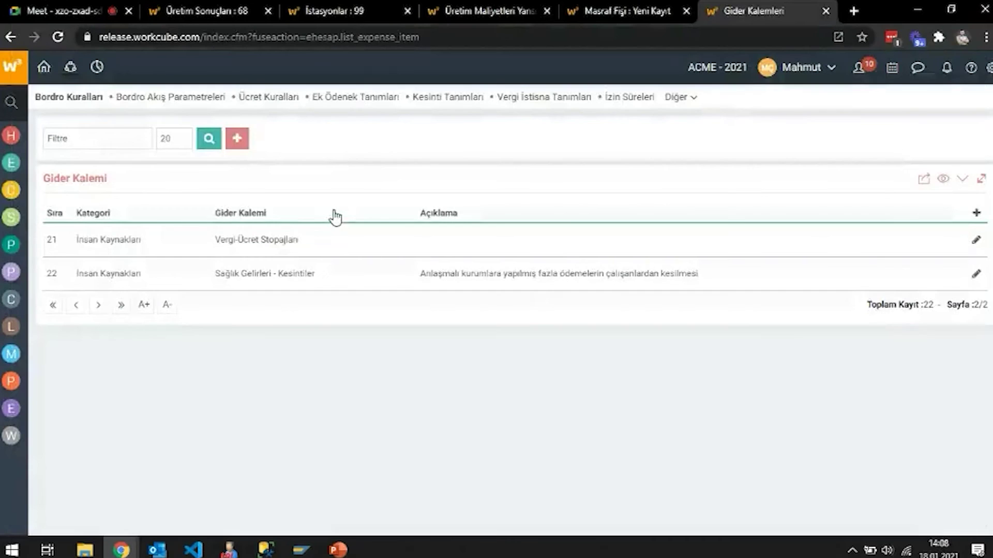
Step: Return to the Masraf Fişi tab, check the Page Settings of the row's Gider Kalemi window, and close both
click(516, 4)
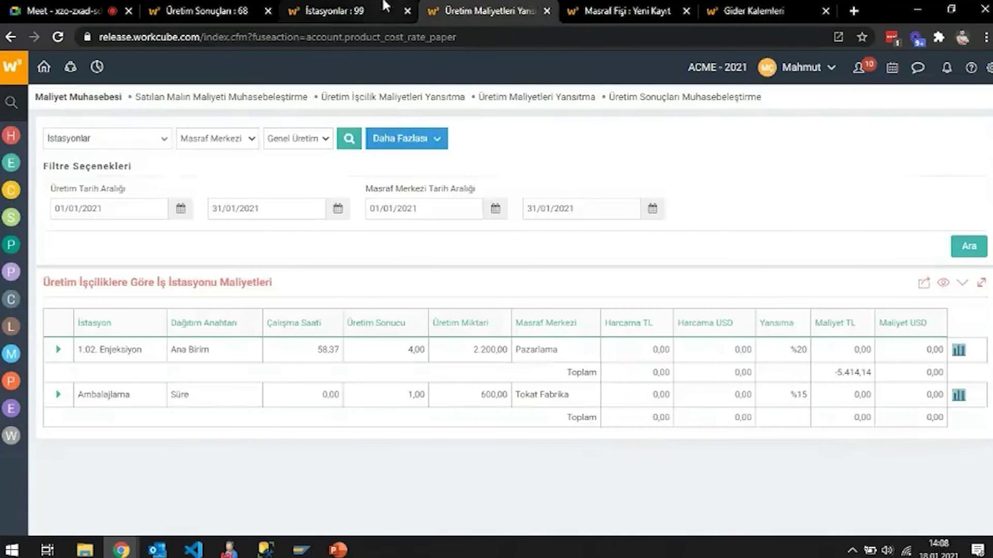
click(615, 5)
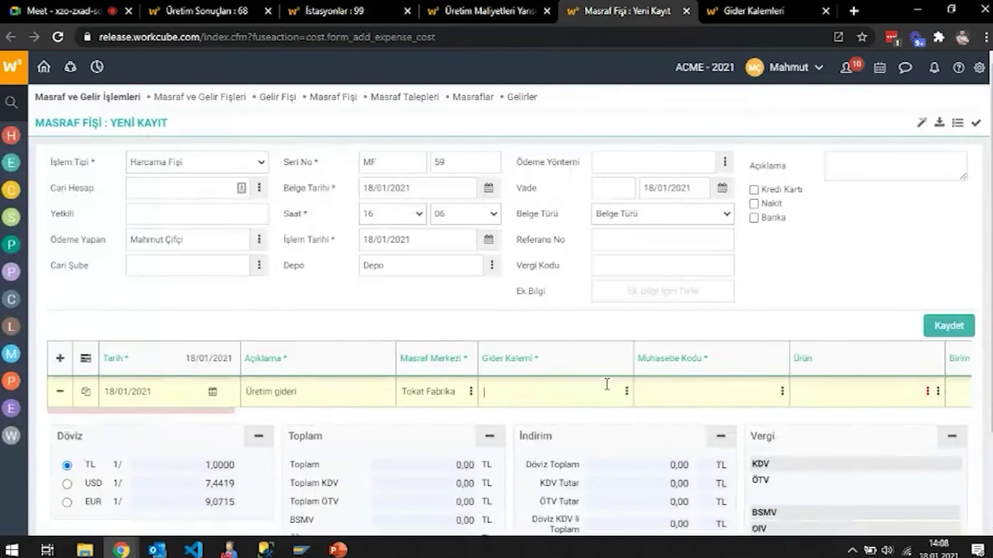
click(626, 391)
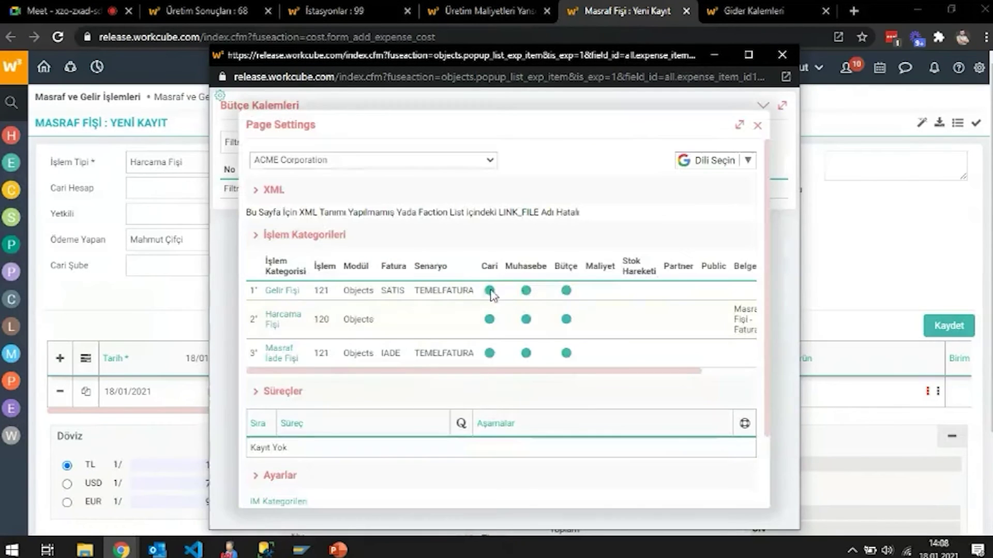
click(758, 127)
click(782, 54)
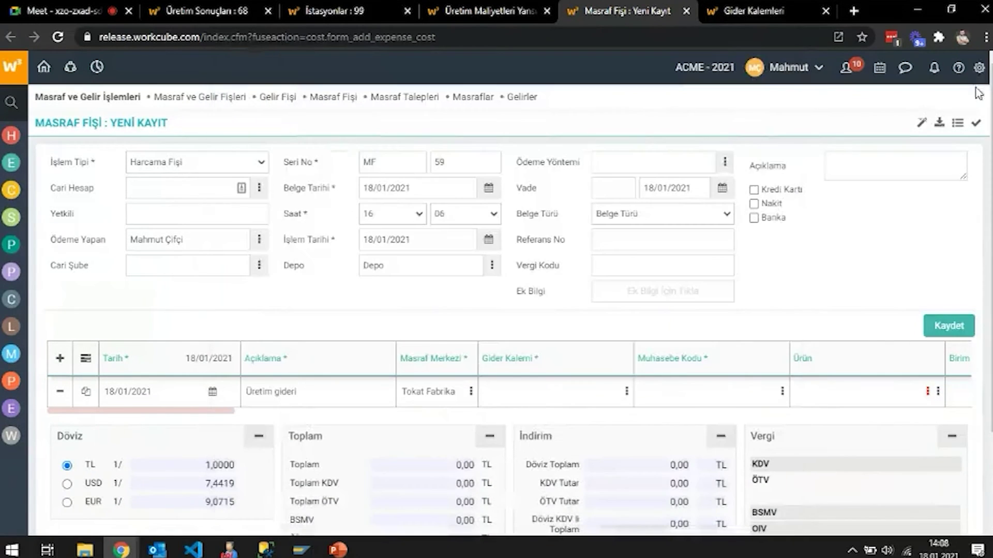
Step: Open the Page Settings of the Masraf Fişi page and examine its options for how cost centres relate to budget items
click(979, 68)
click(981, 101)
click(816, 129)
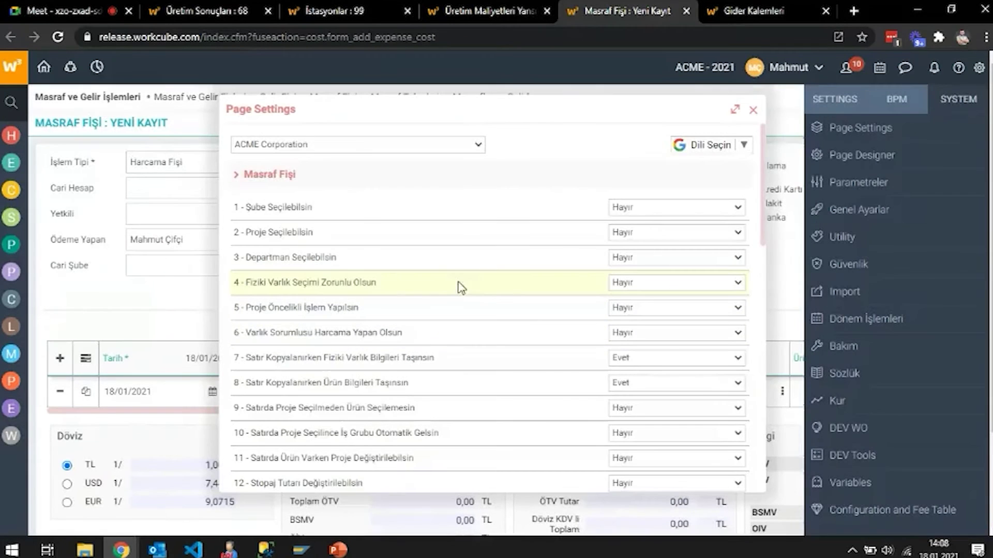
scroll(480, 239, down, 1)
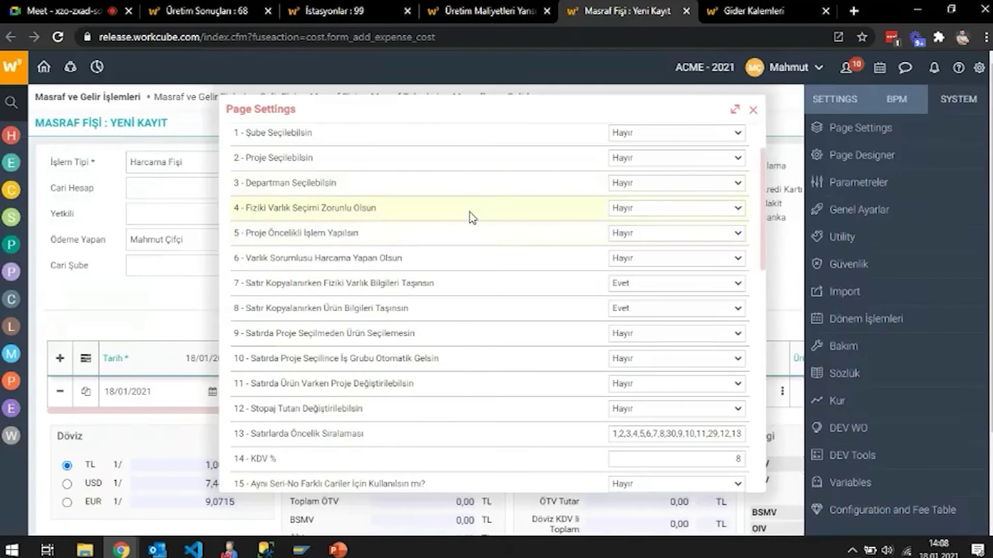
scroll(468, 244, down, 1)
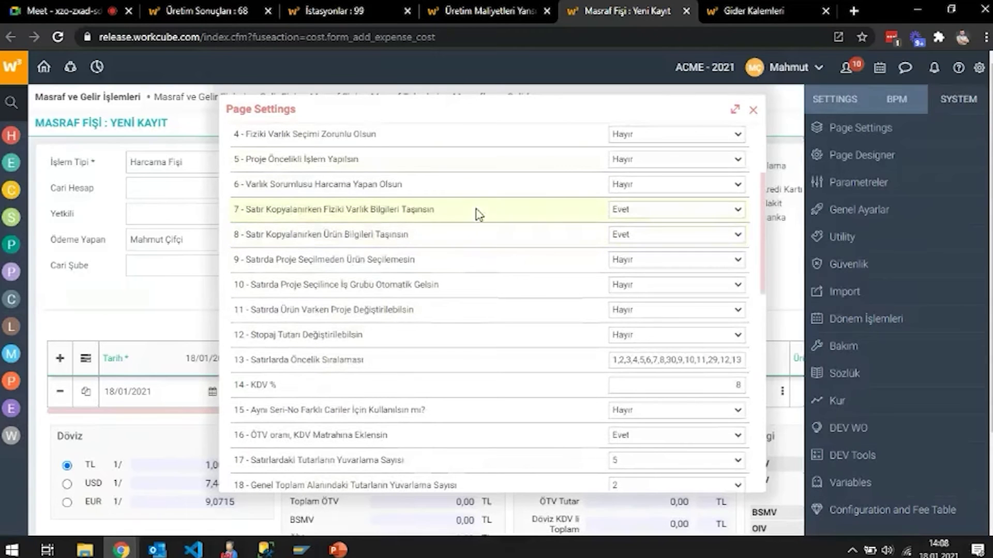
scroll(480, 240, down, 1)
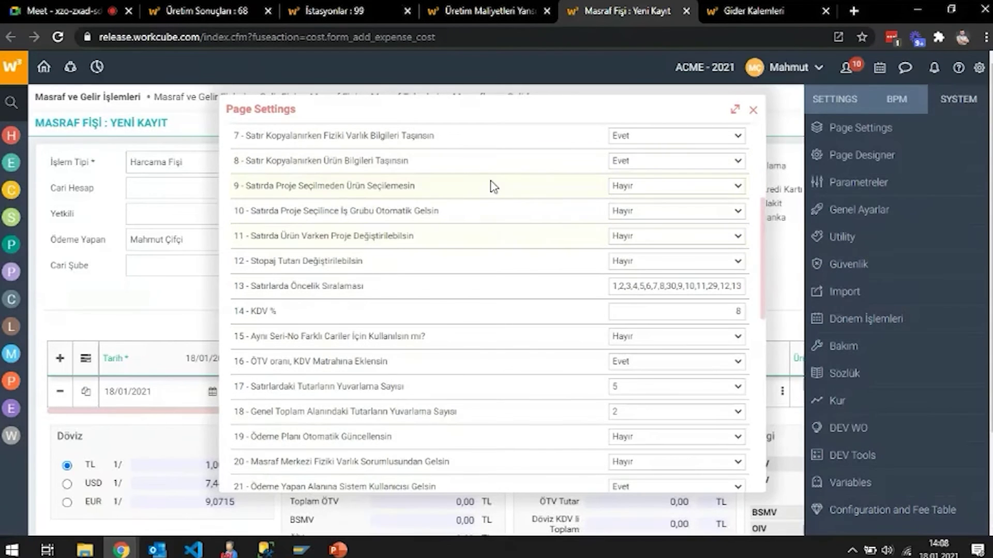
mouse_move(491, 195)
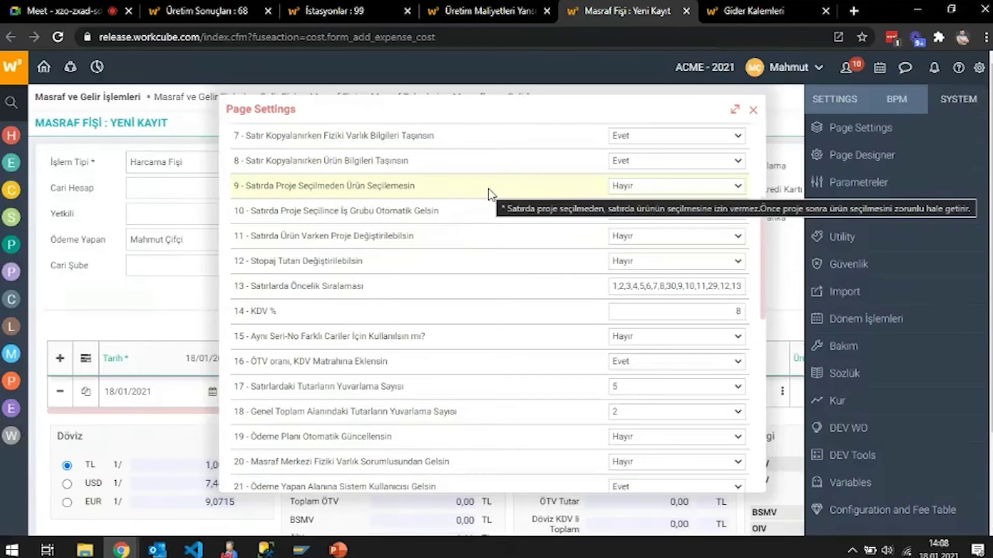
mouse_move(500, 218)
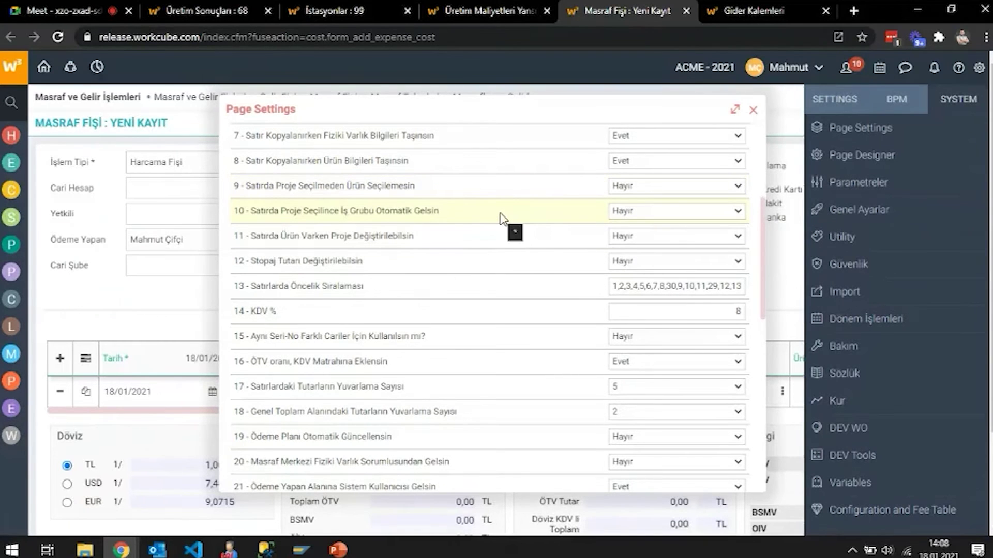
scroll(482, 241, down, 1)
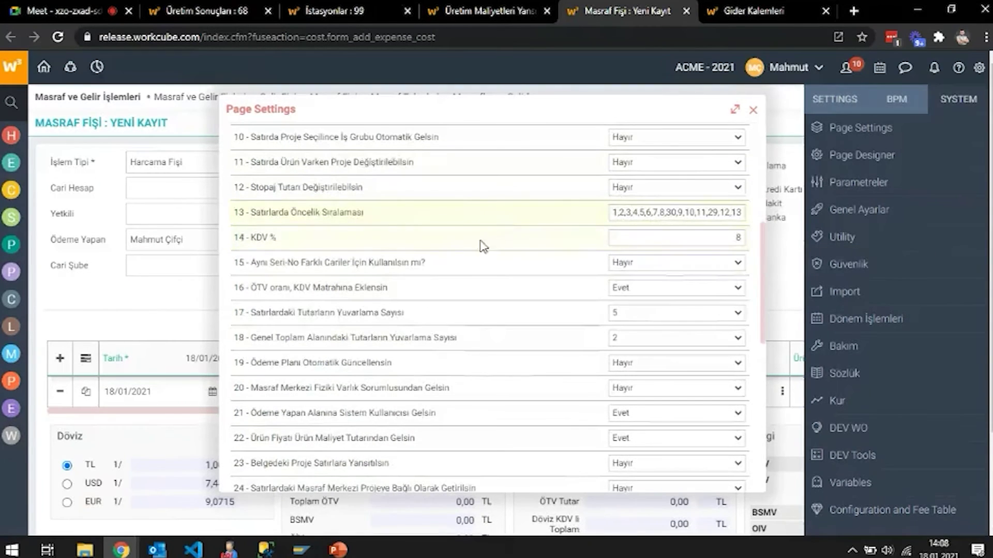
scroll(469, 261, down, 2)
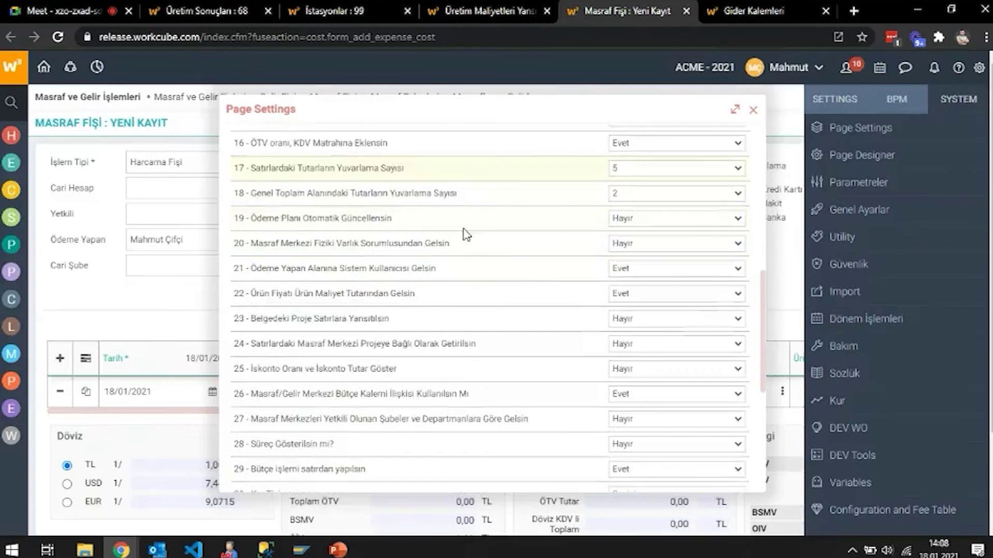
scroll(481, 224, down, 1)
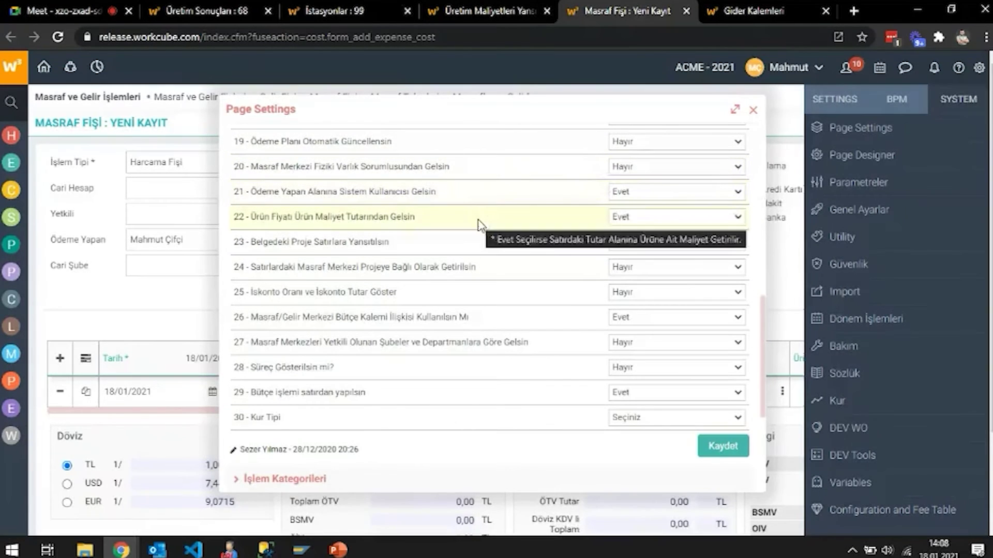
scroll(472, 245, down, 1)
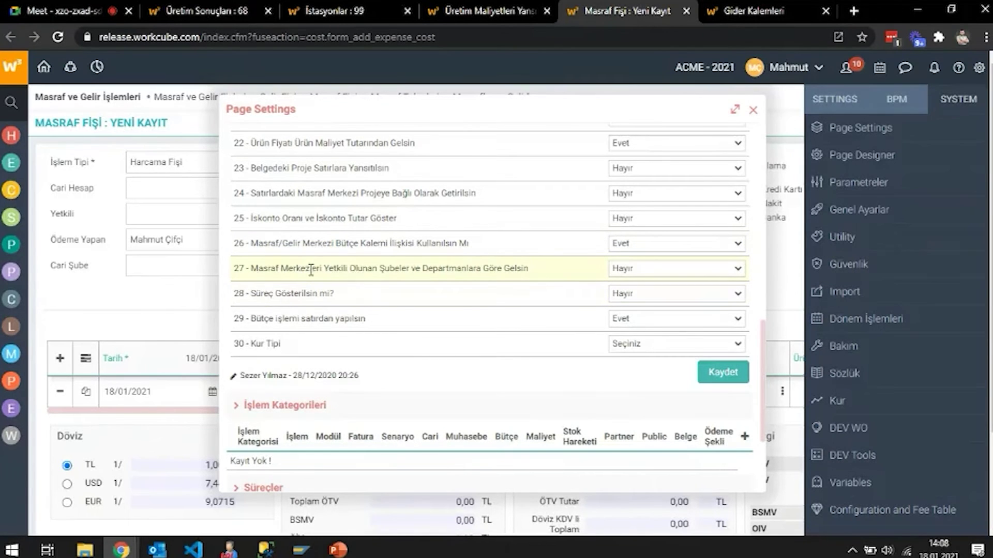
scroll(365, 353, up, 10)
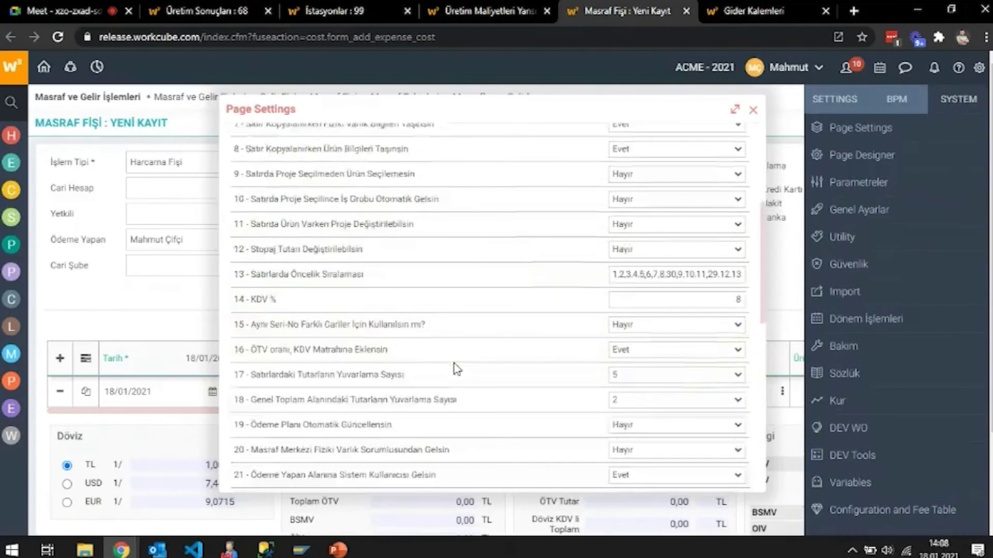
scroll(437, 232, down, 2)
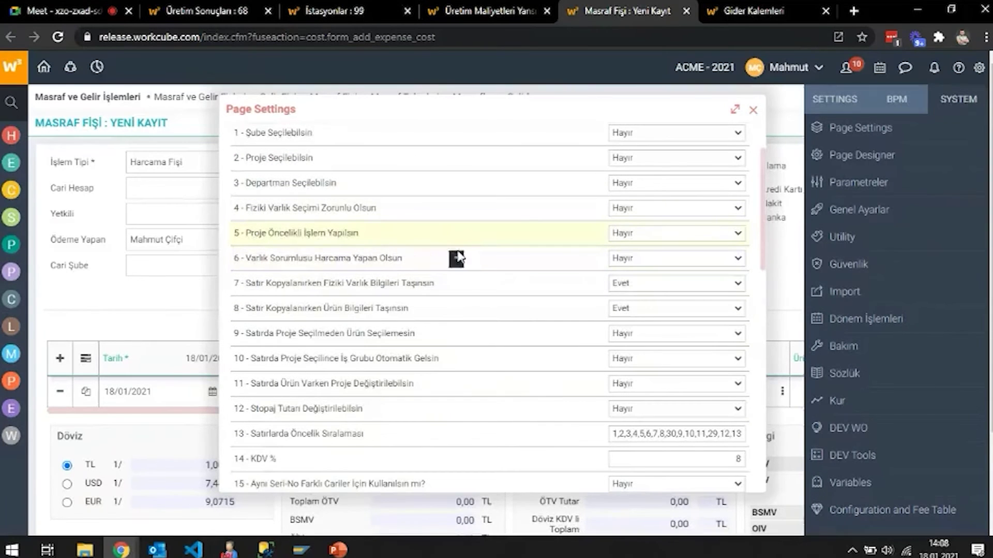
scroll(505, 266, down, 4)
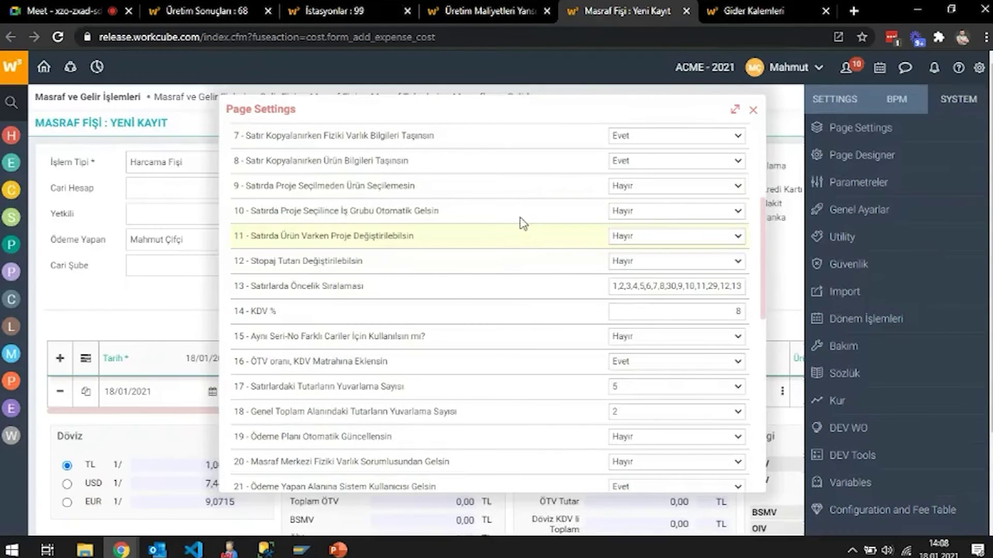
scroll(516, 233, down, 2)
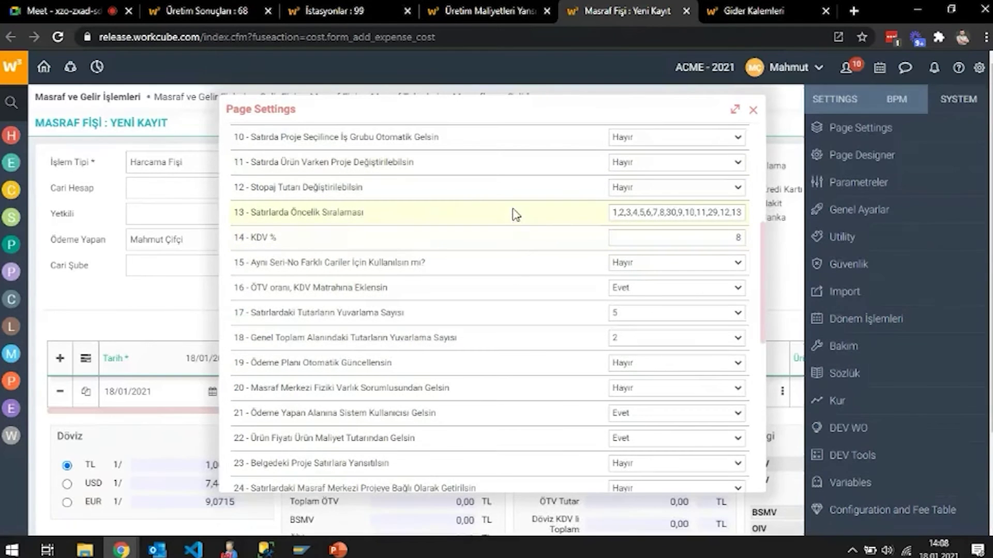
scroll(522, 269, down, 2)
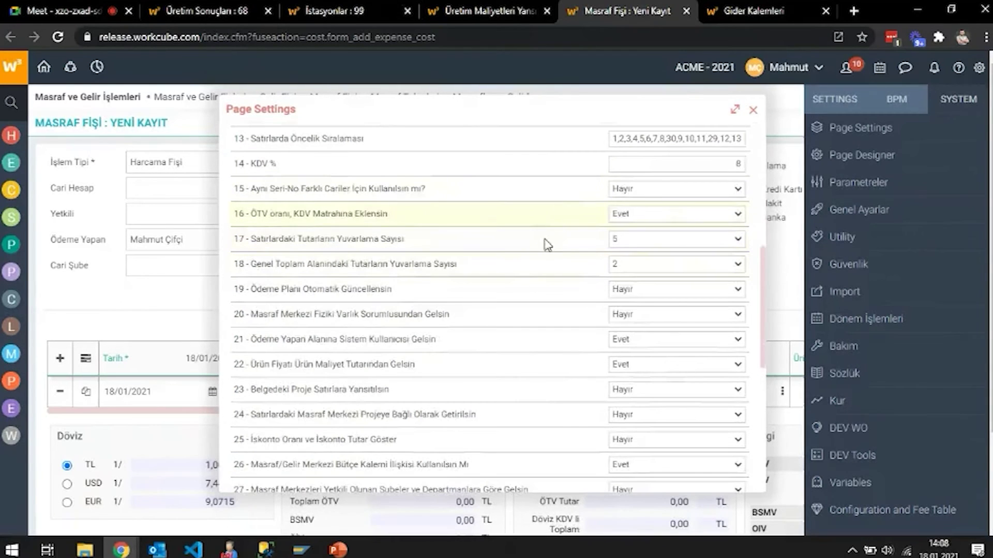
scroll(543, 249, down, 2)
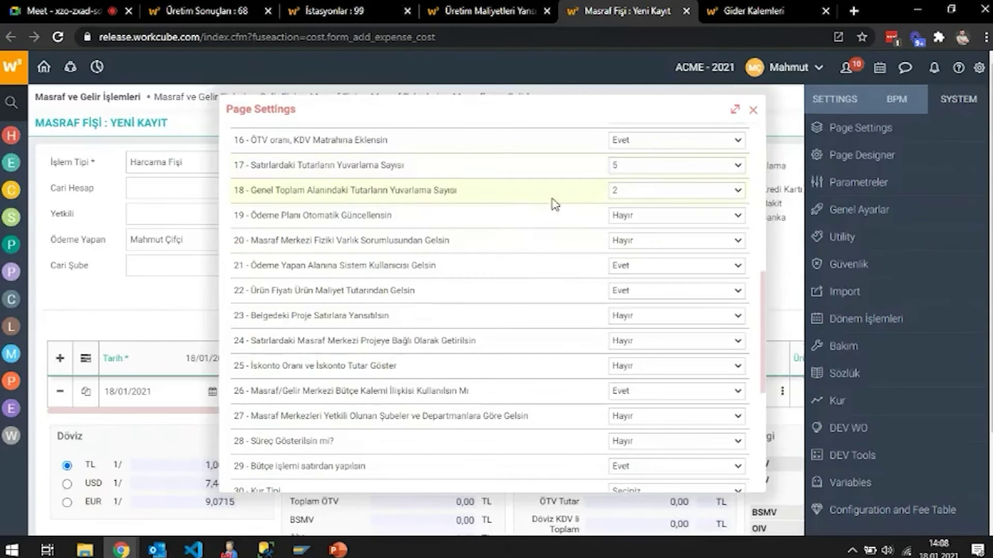
scroll(556, 223, down, 2)
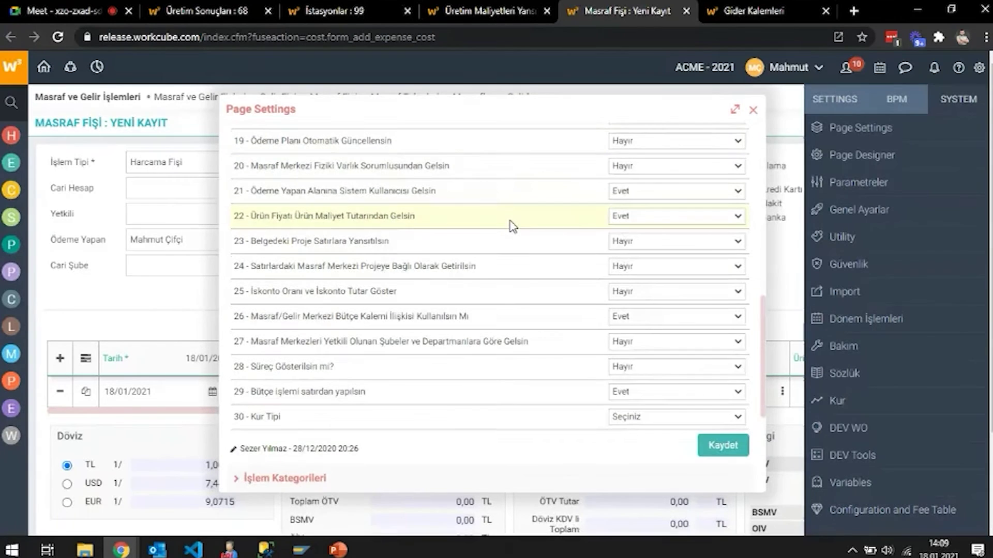
scroll(512, 226, down, 2)
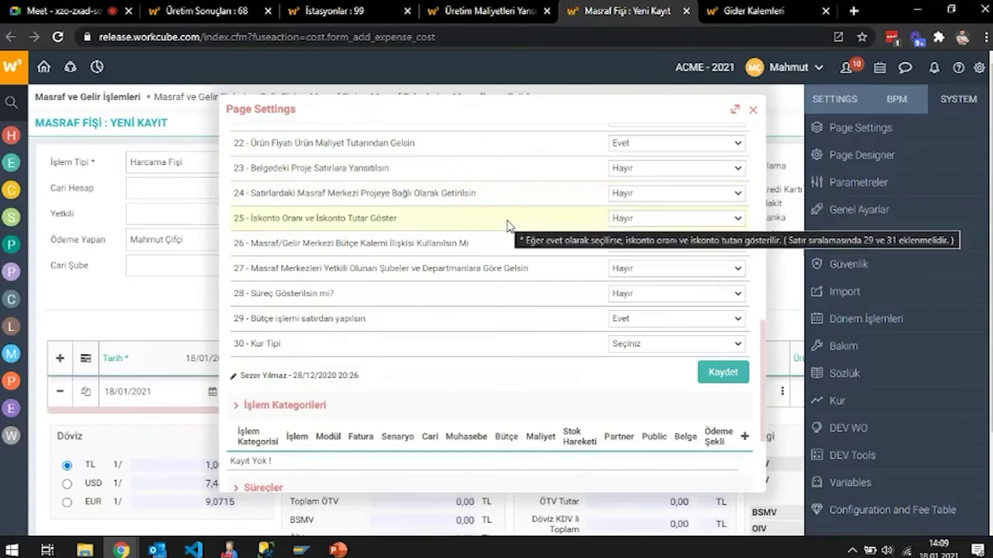
Step: Set option 26, Masraf/Gelir Merkezi Bütçe Kalemi İlişkisi Kullanılsın Mı, to Hayır, save the Page Settings and reload the expense slip
click(617, 244)
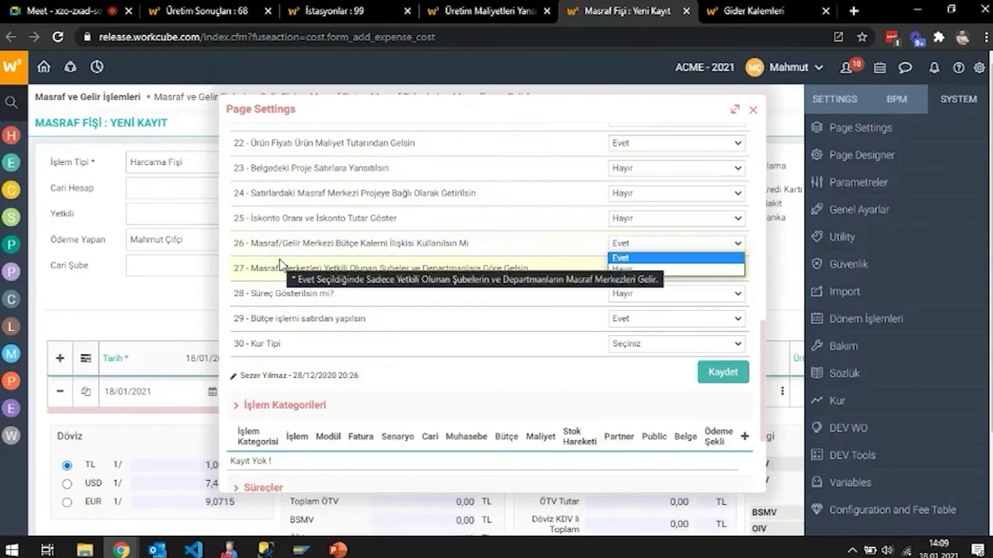
click(632, 270)
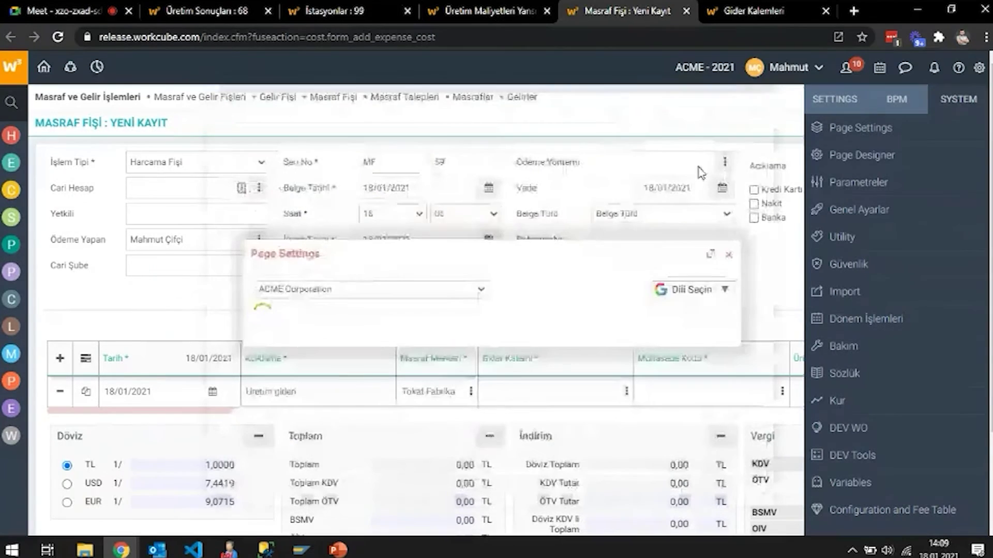
click(755, 107)
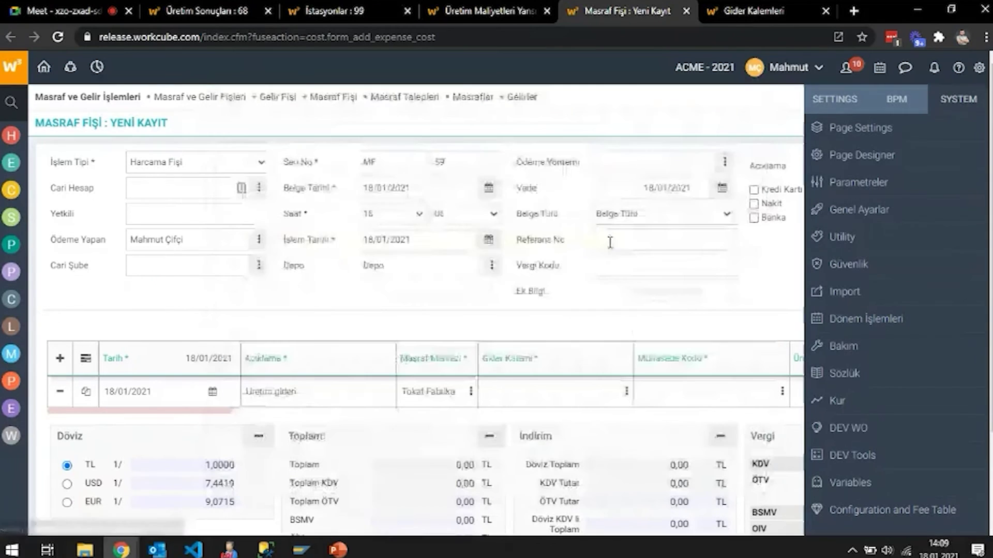
right_click(387, 282)
click(447, 320)
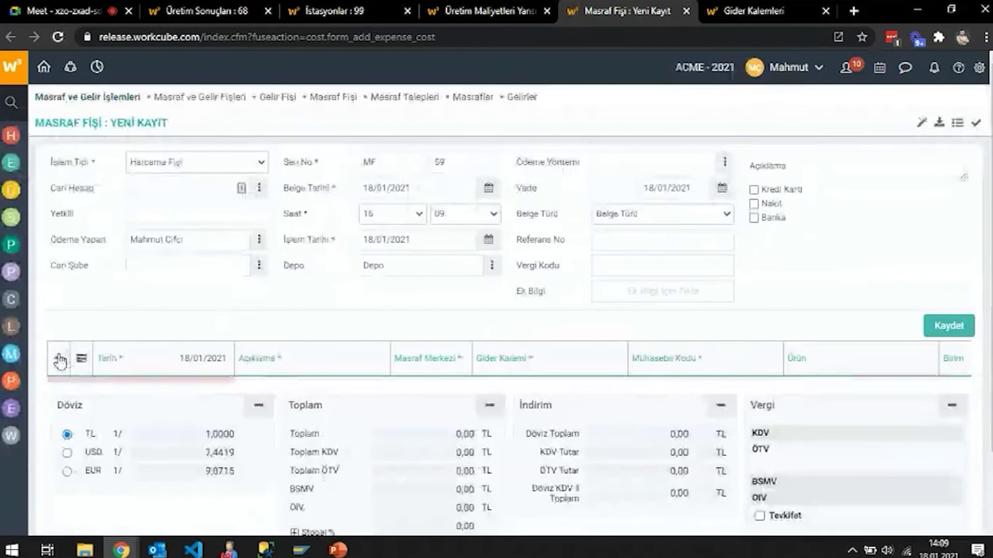
Step: Add a new expense row to the reloaded slip, dated 18/01/2021 with the description Üretim gideri
click(60, 359)
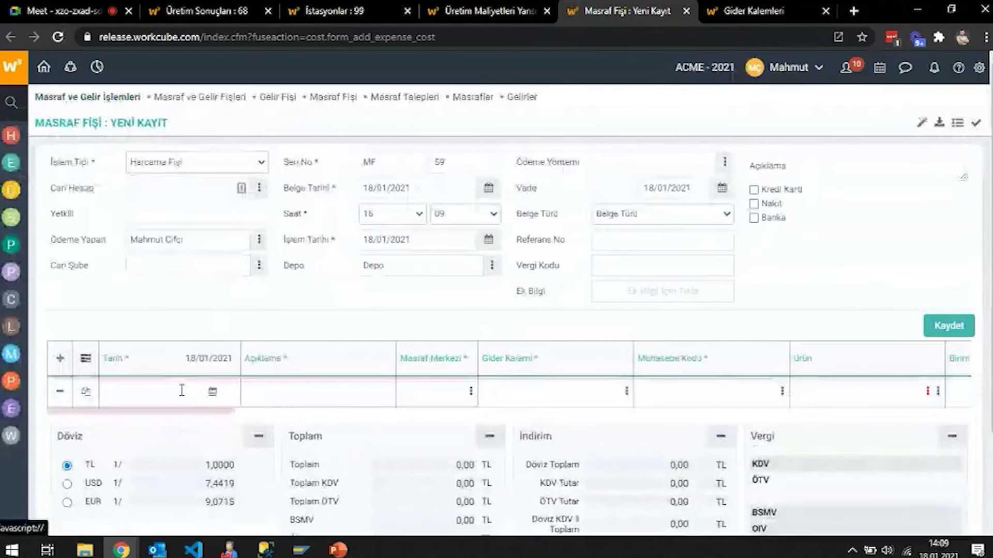
click(212, 392)
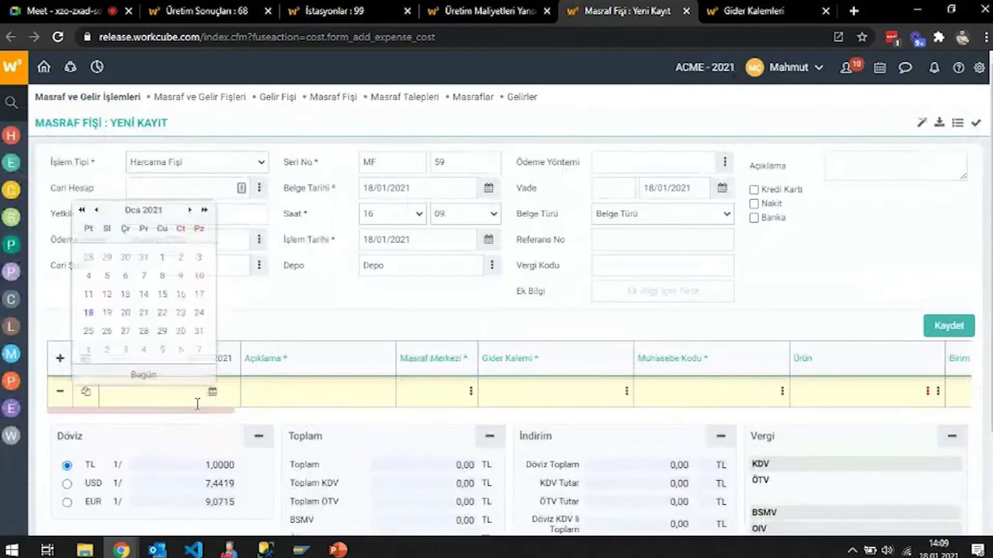
click(144, 374)
click(307, 394)
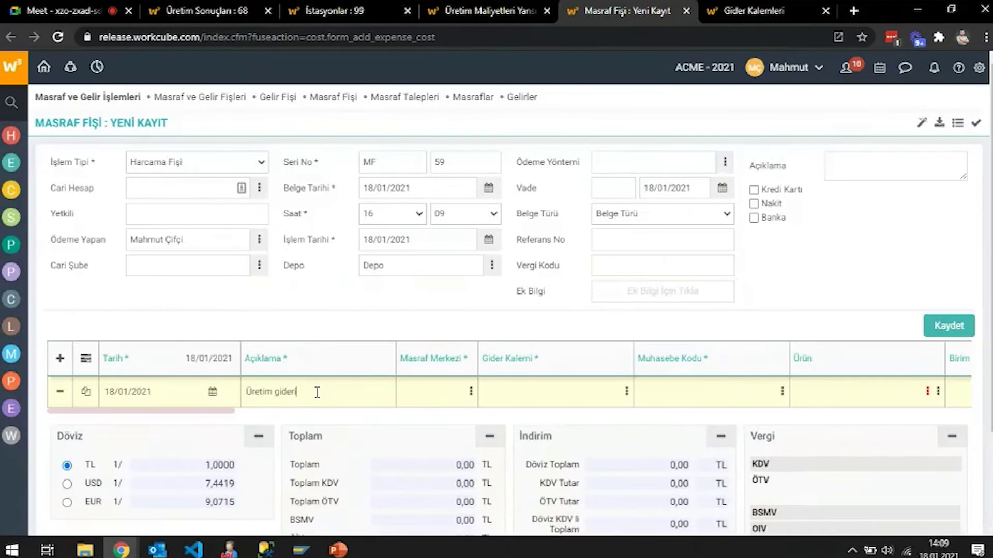
Step: Assign the expense row to the Tokat Fabrika cost centre and the Ekipman Tamir-Bakım expense item
click(471, 392)
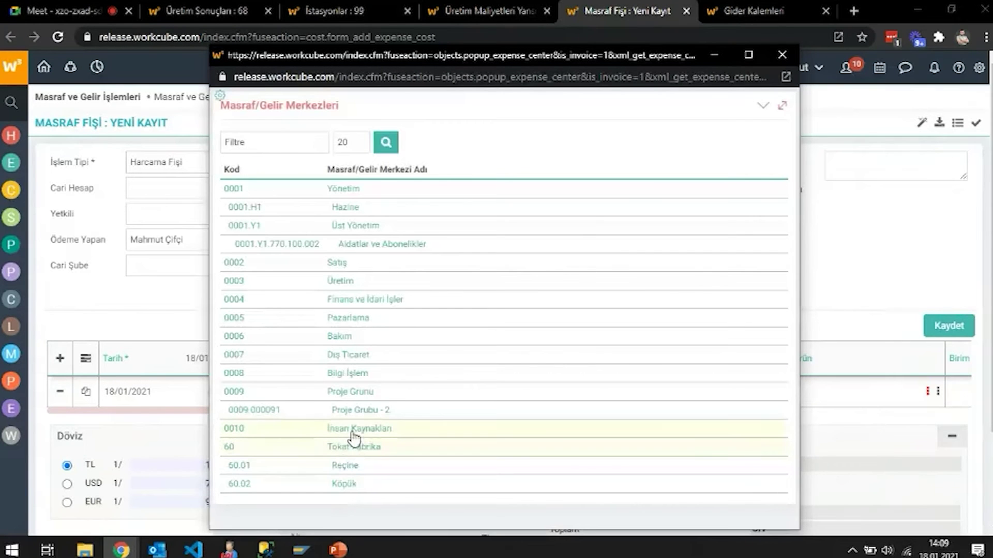
click(352, 448)
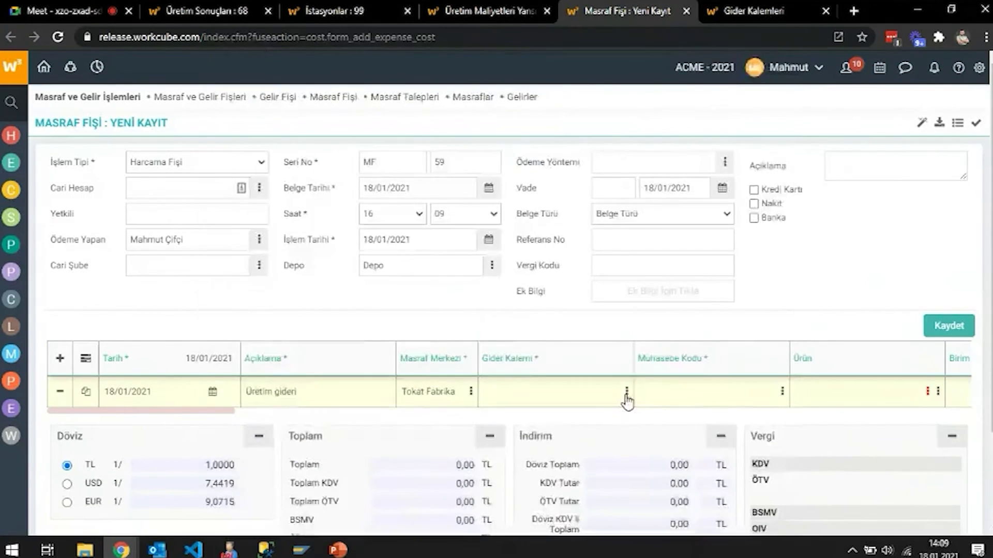
click(626, 395)
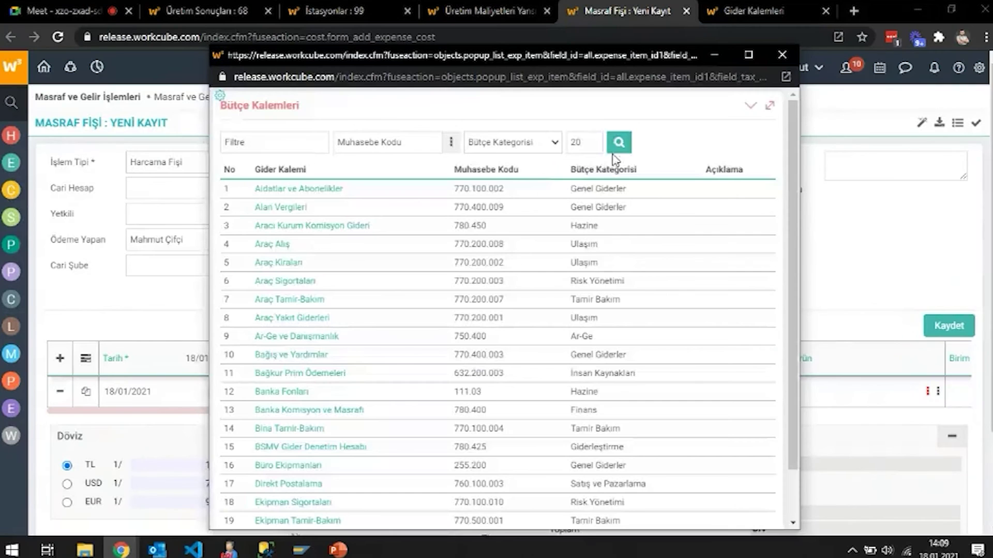
scroll(486, 240, down, 1)
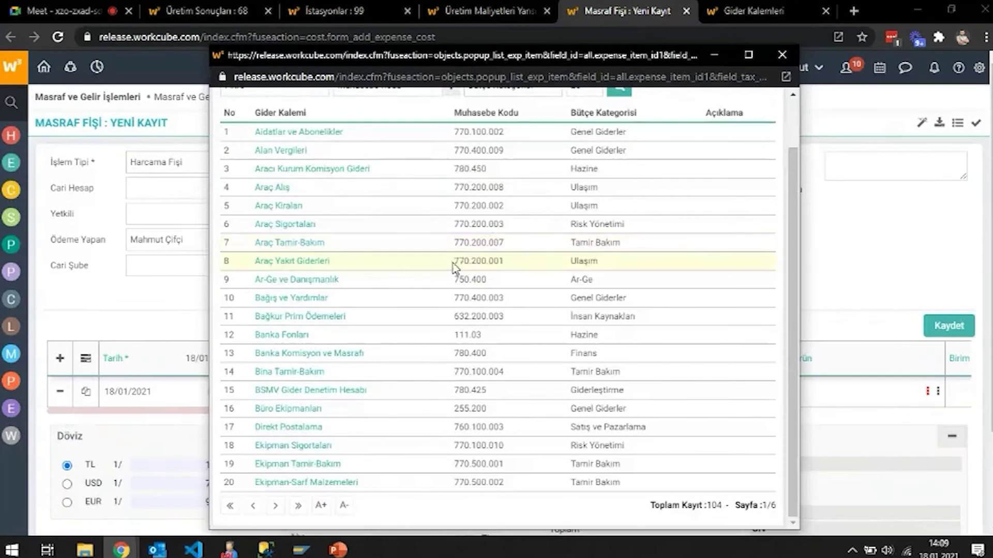
click(323, 464)
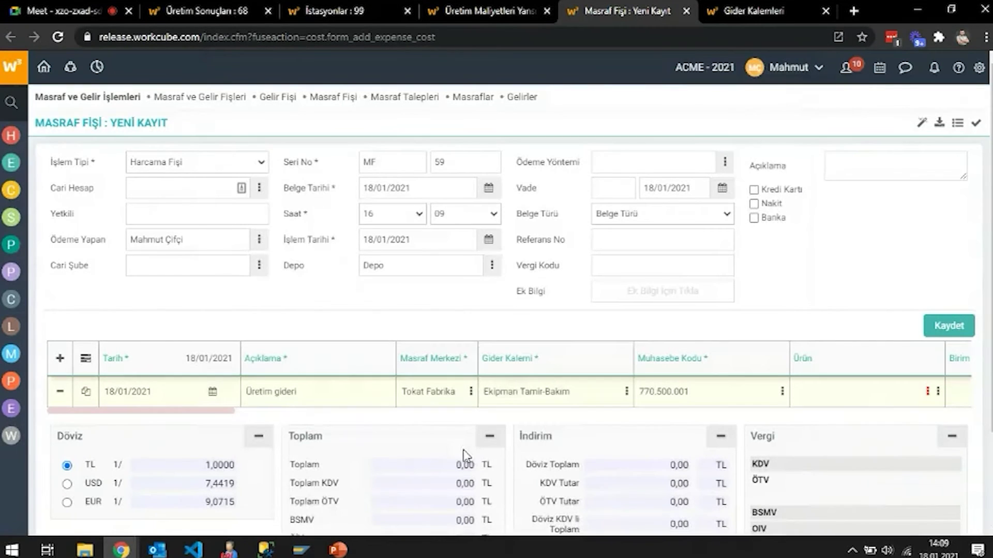
Step: Set the row's Tutar to 1.500 and its KDV rate to 18, and try to save the slip
drag(230, 413, 394, 433)
click(508, 394)
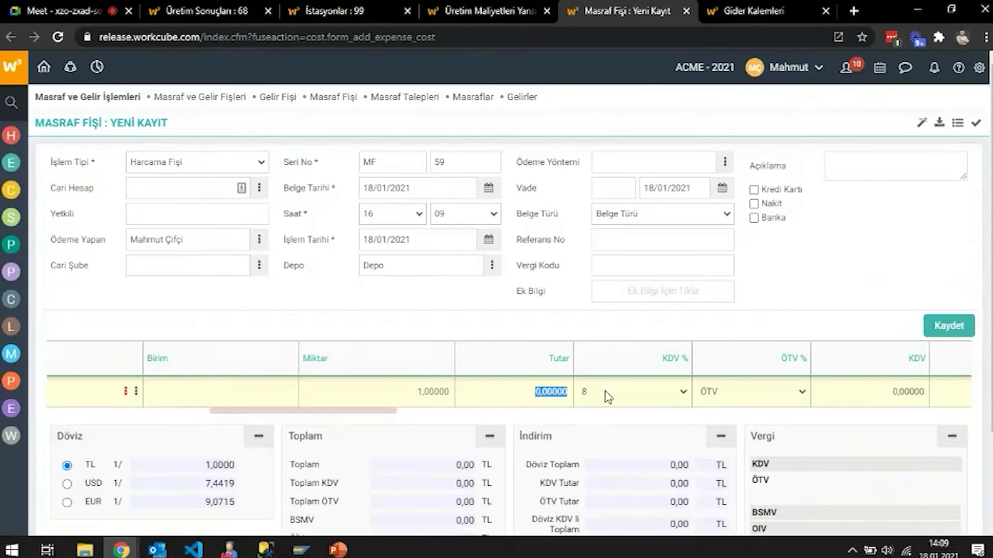
text(1.500)
key(Tab)
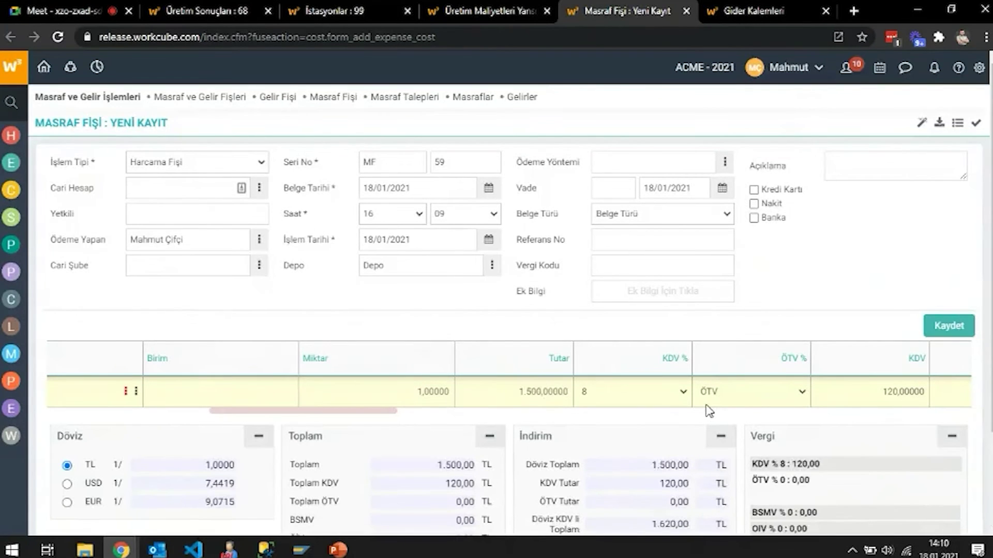
click(679, 394)
click(628, 441)
click(962, 336)
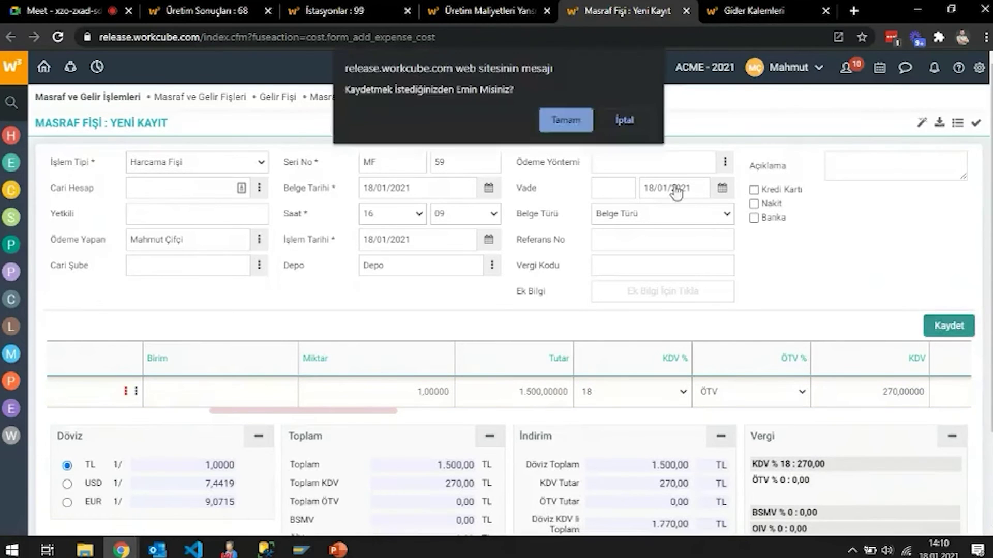
click(567, 117)
click(631, 138)
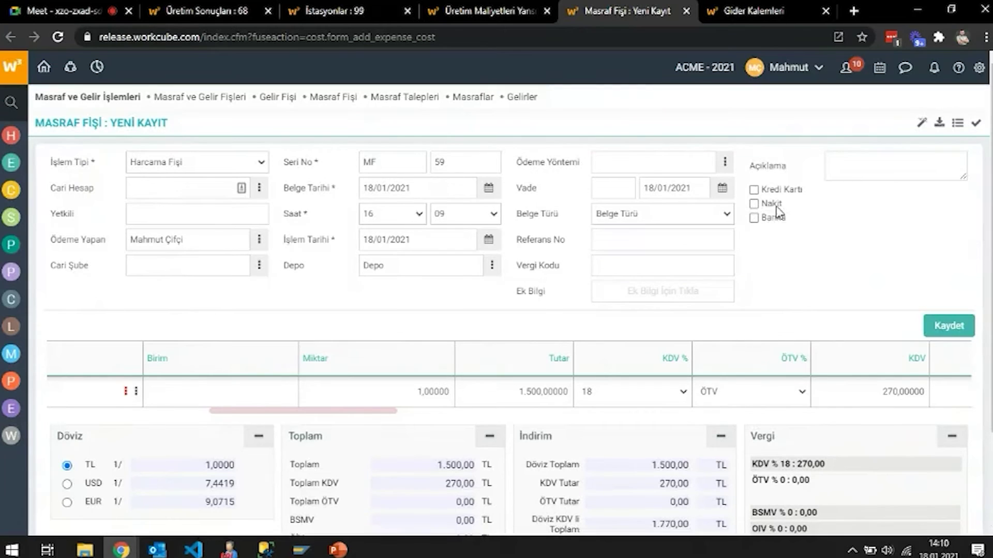
Step: Choose Banka as the payment type with the account Akbank Levent Vadeli TL, and try to save the slip again
click(753, 204)
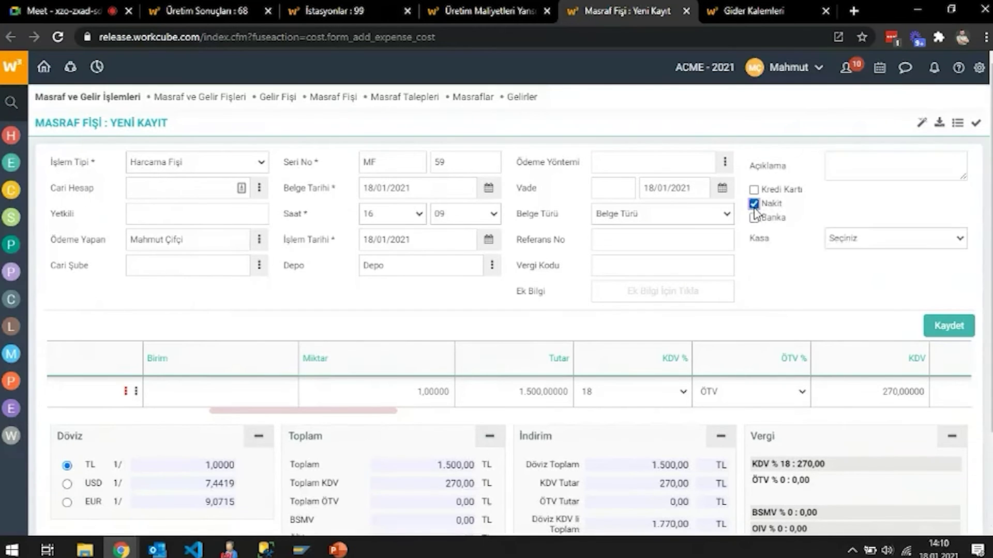
click(839, 242)
click(754, 218)
click(858, 238)
click(881, 289)
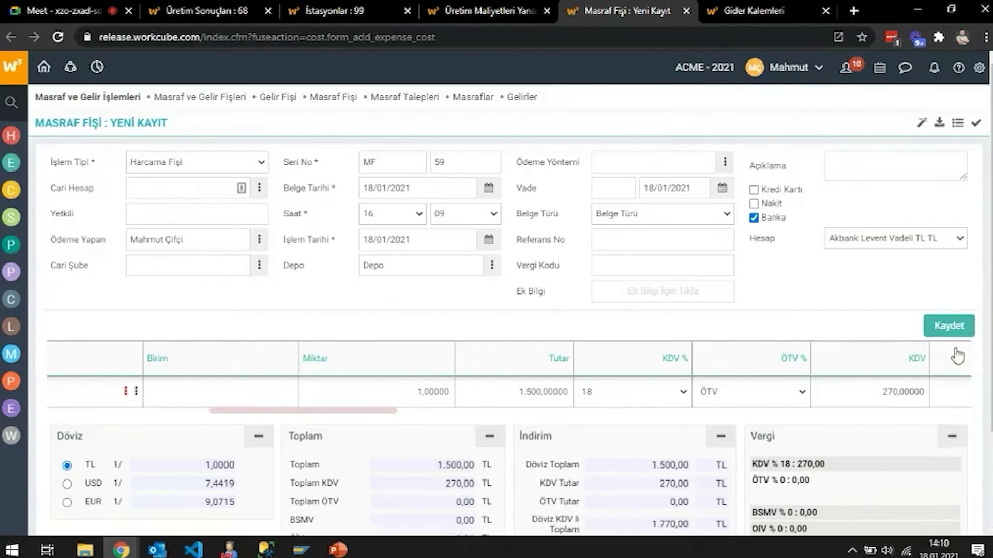
click(948, 325)
click(570, 115)
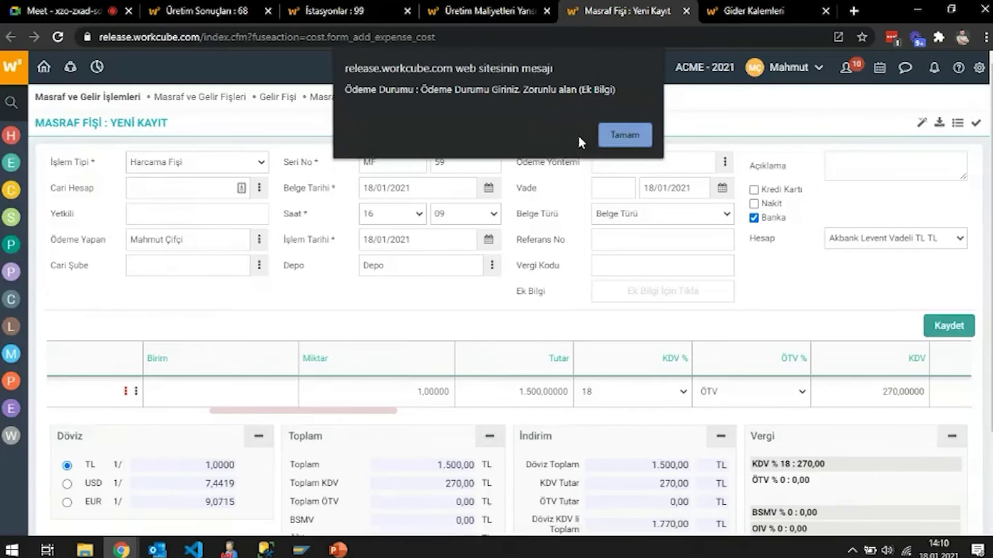
click(629, 131)
click(452, 236)
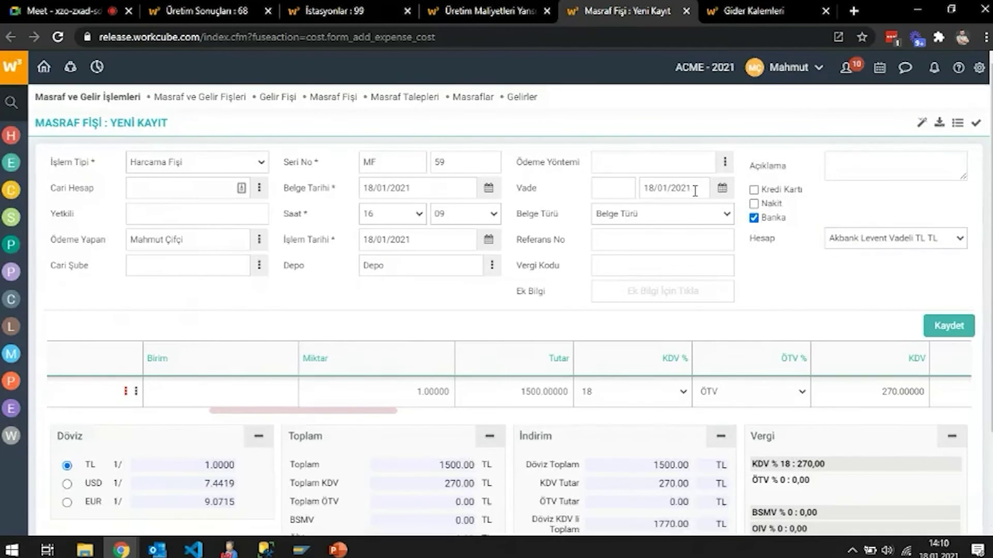
Step: Set the Ödeme Yöntemi to 30 Gün Vade, try to save the slip, check the Döviz rates and reload the form
click(712, 161)
click(725, 162)
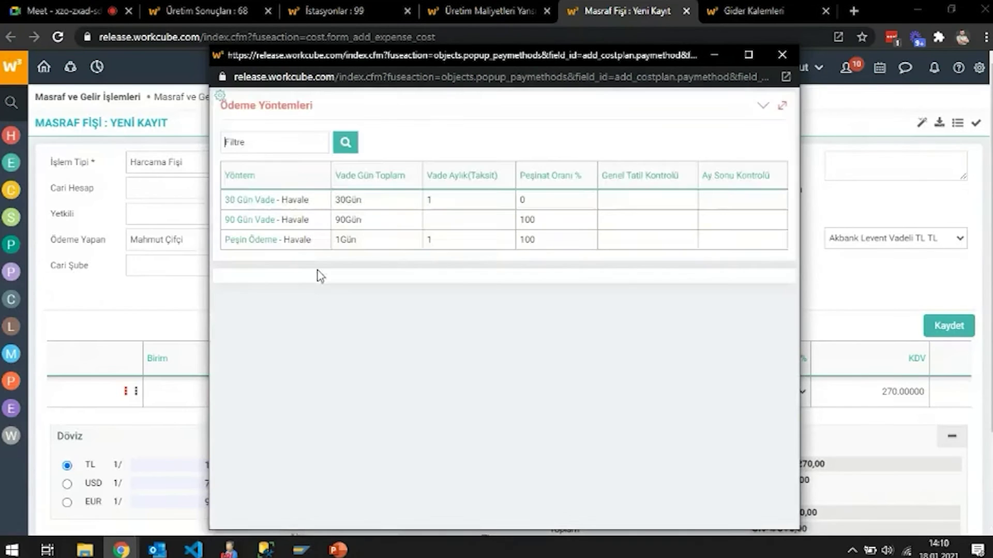
click(259, 201)
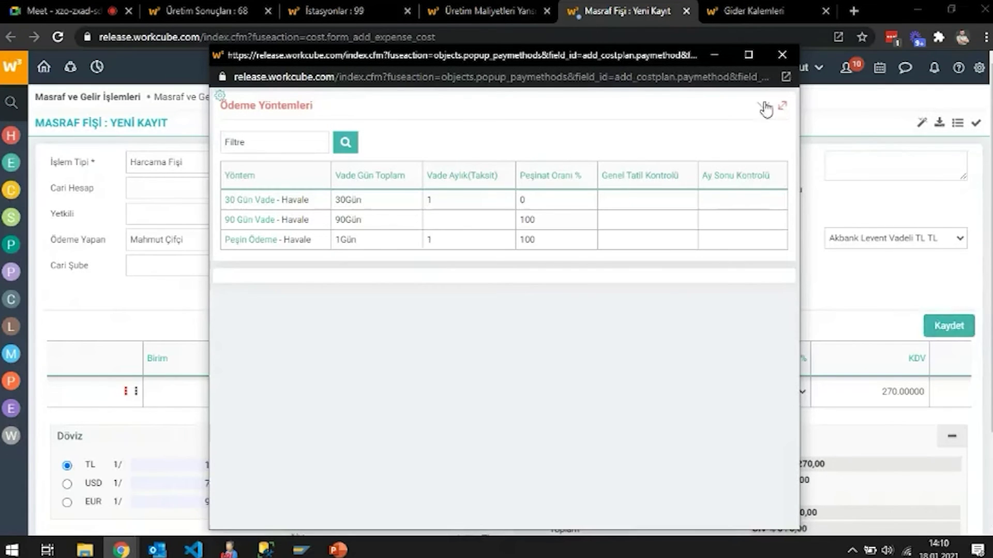
click(780, 56)
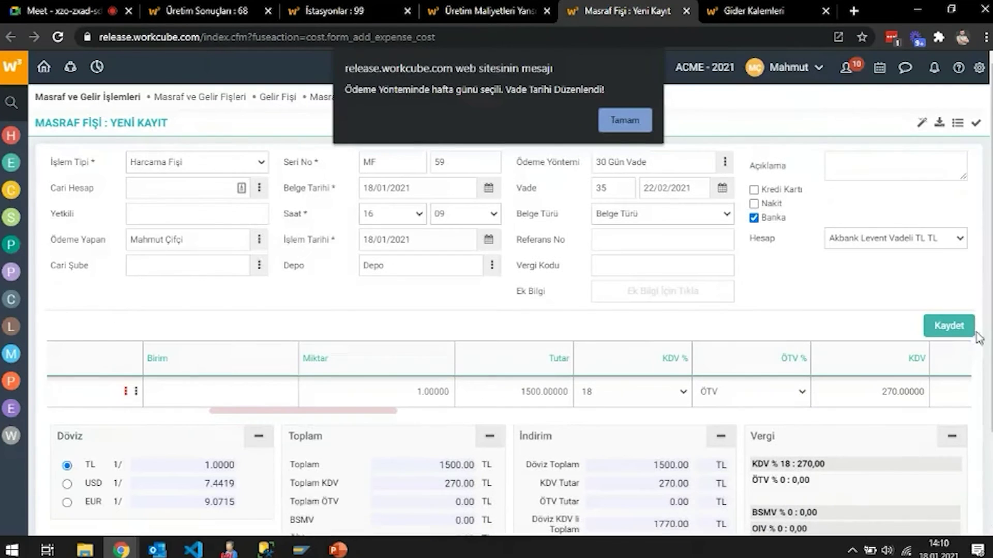
click(621, 122)
click(949, 326)
click(563, 114)
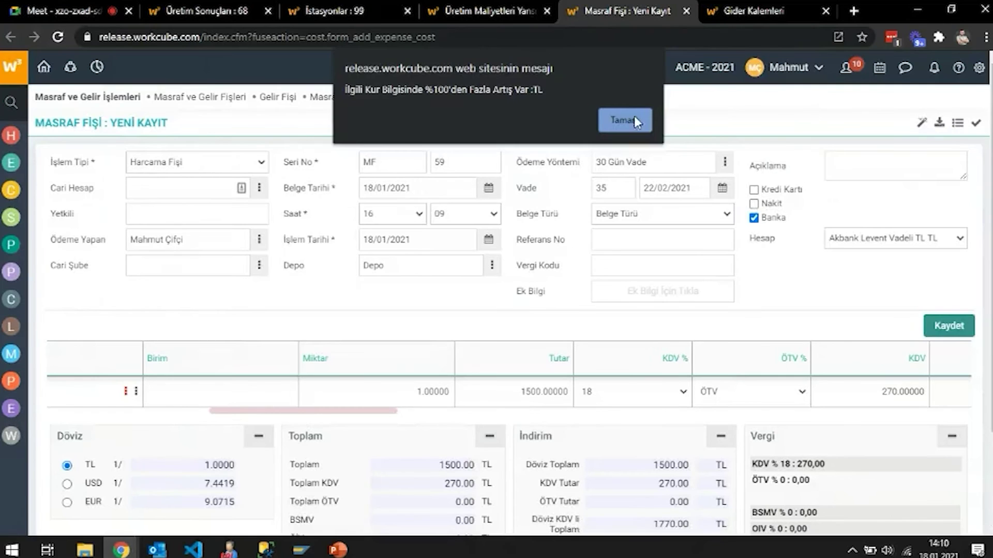
click(634, 119)
scroll(320, 267, down, 2)
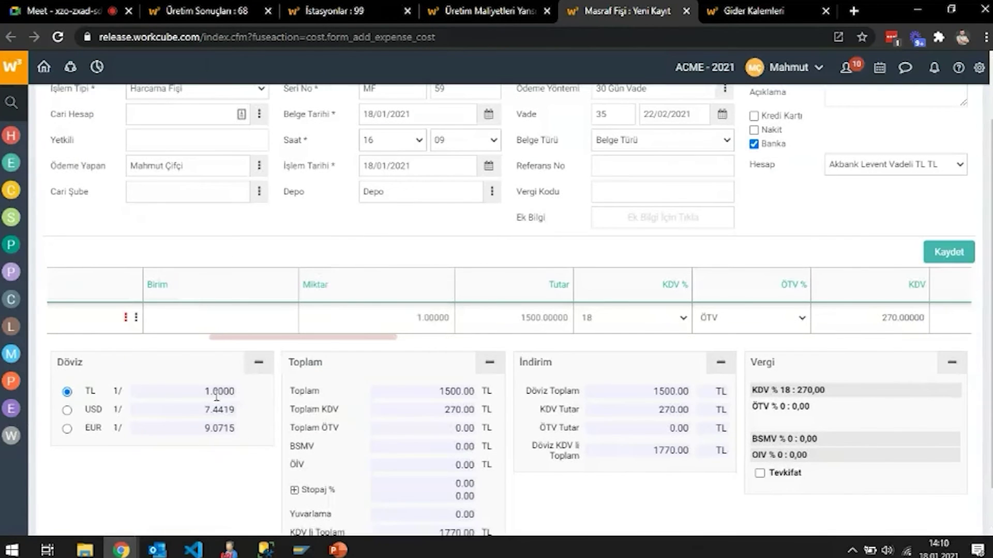
scroll(216, 396, up, 2)
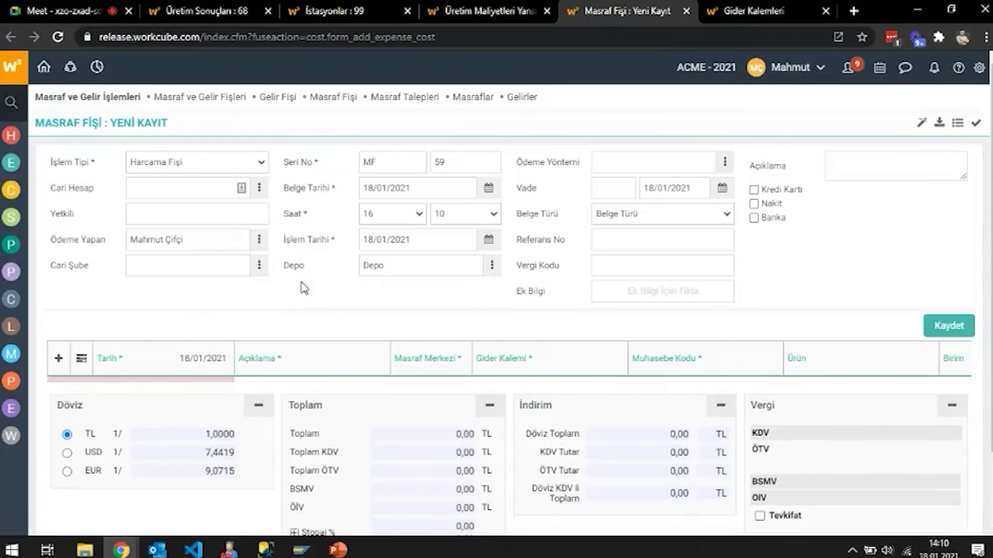
Step: On the reloaded slip, set Ödeme Yöntemi to 30 Gün Vade and pay by Banka from the account Akbank Levent Vadeli TL
click(724, 162)
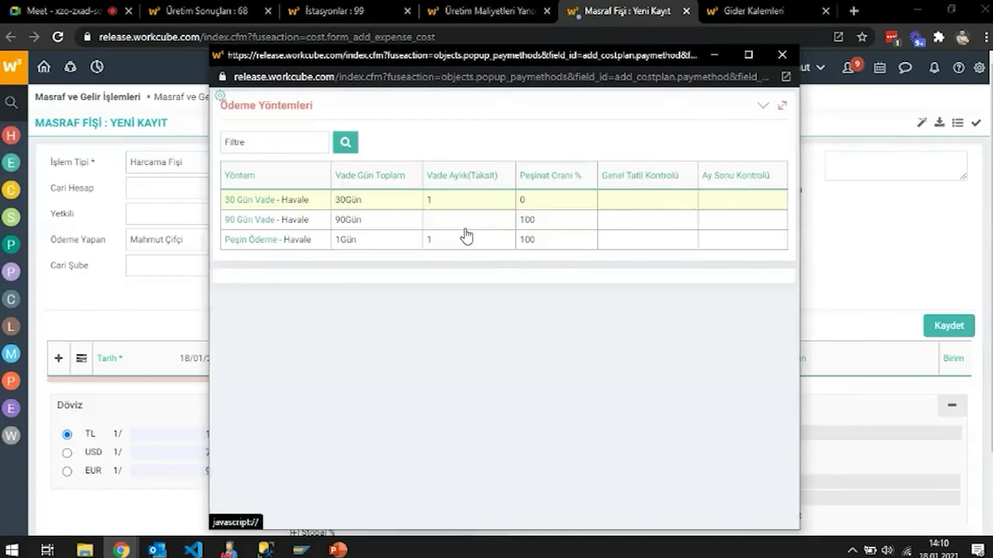
click(462, 228)
click(634, 114)
click(754, 218)
click(848, 240)
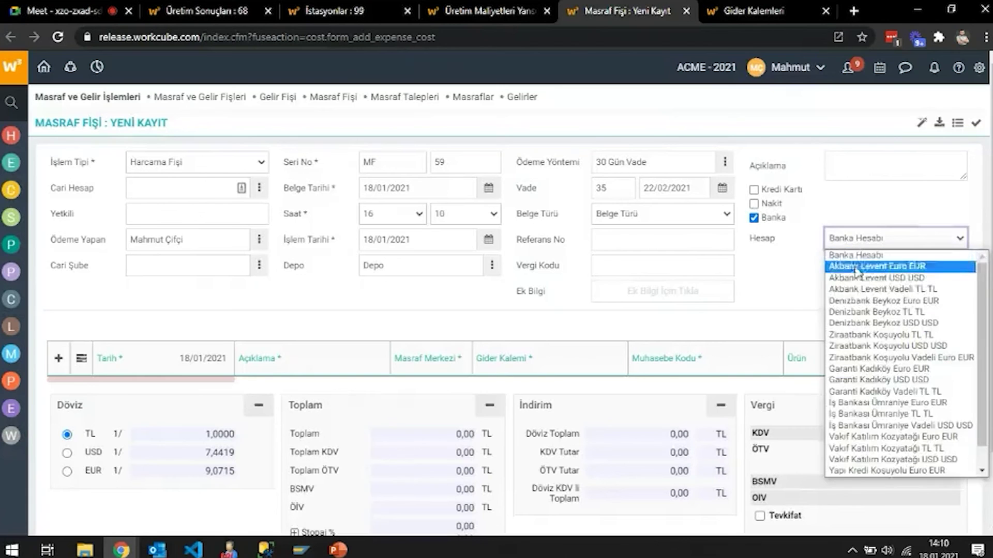
click(863, 291)
Step: Add an expense row dated 18/01/2021 with the description Üretim gideri
click(59, 358)
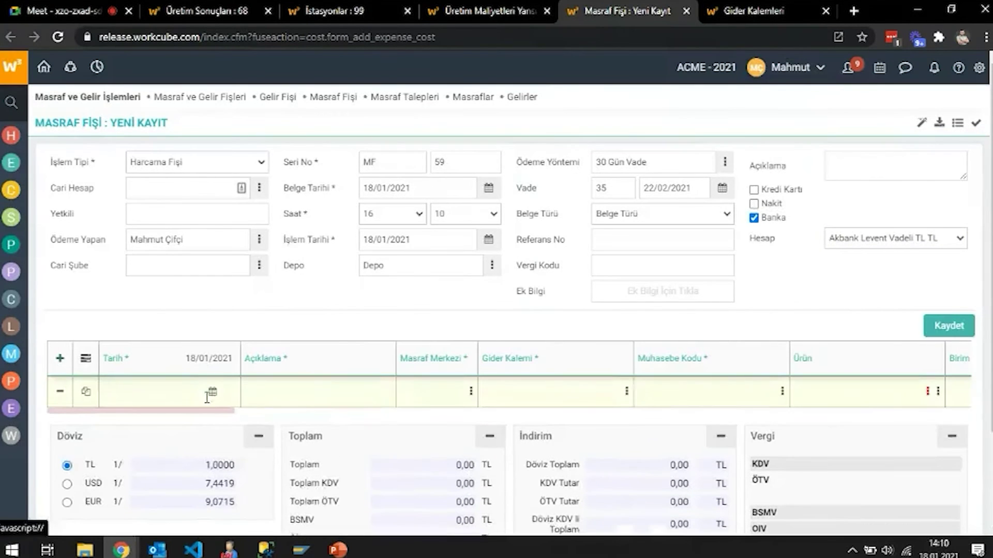
click(213, 391)
click(142, 375)
click(290, 392)
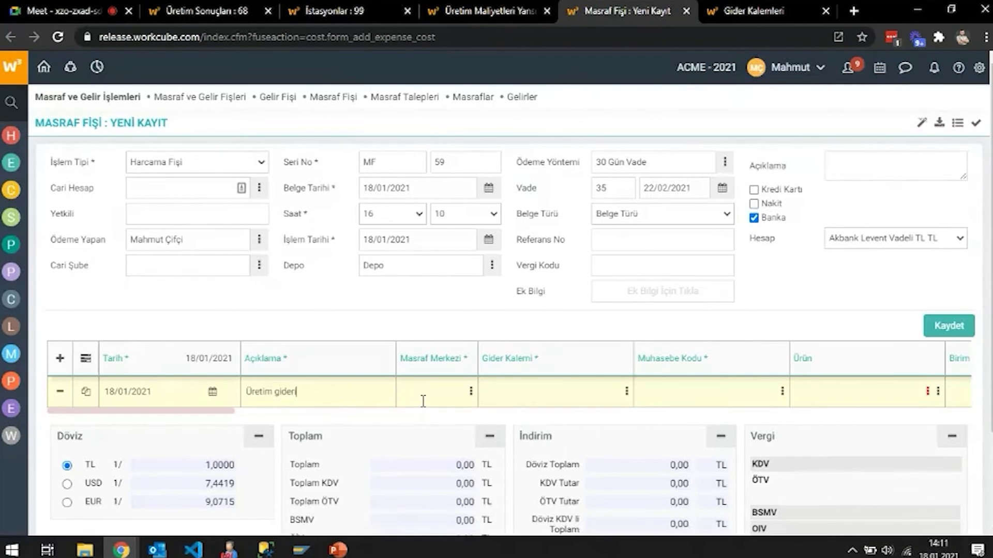
Step: Set the new row's Masraf Merkezi to Tokat Fabrika and its Gider Kalemi to Ekipman Tamir-Bakım
click(471, 391)
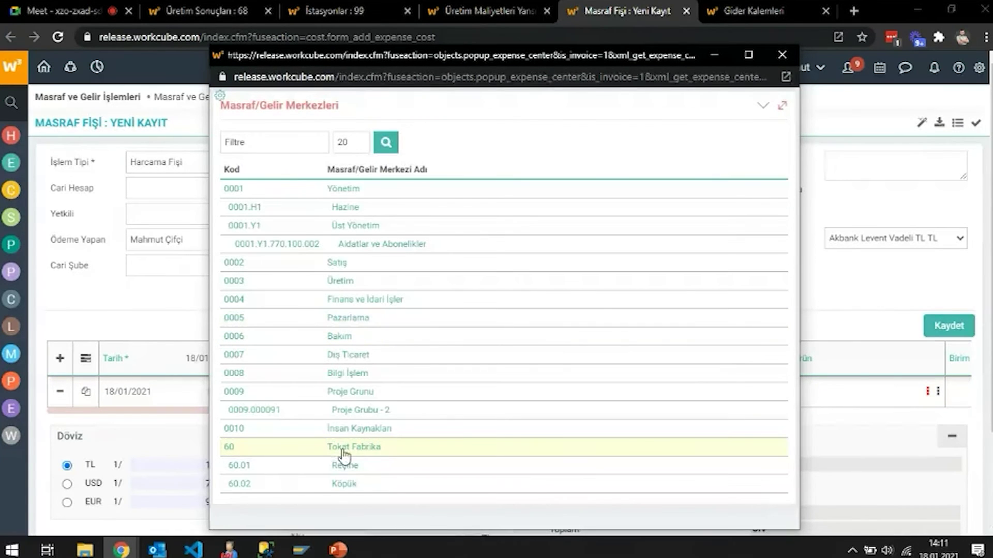
click(343, 450)
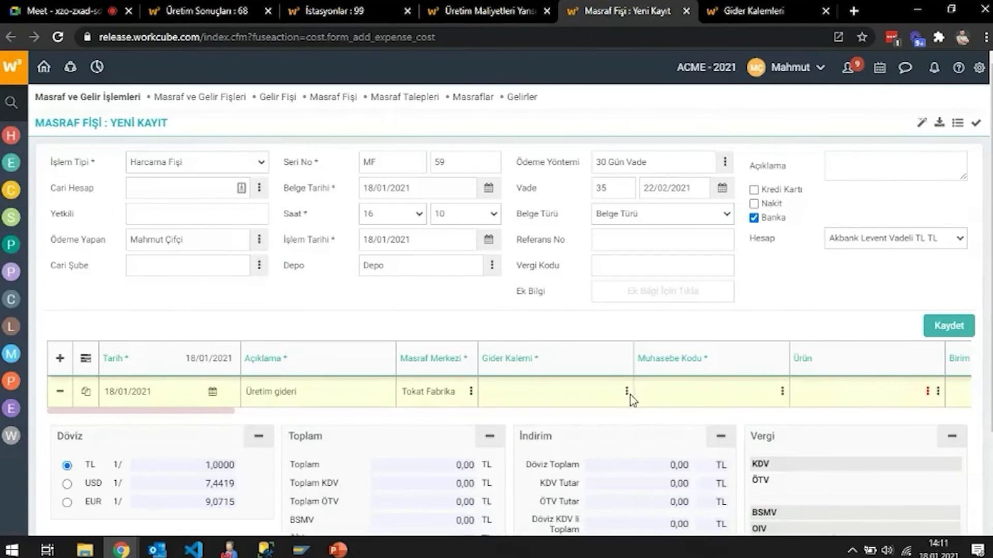
click(627, 392)
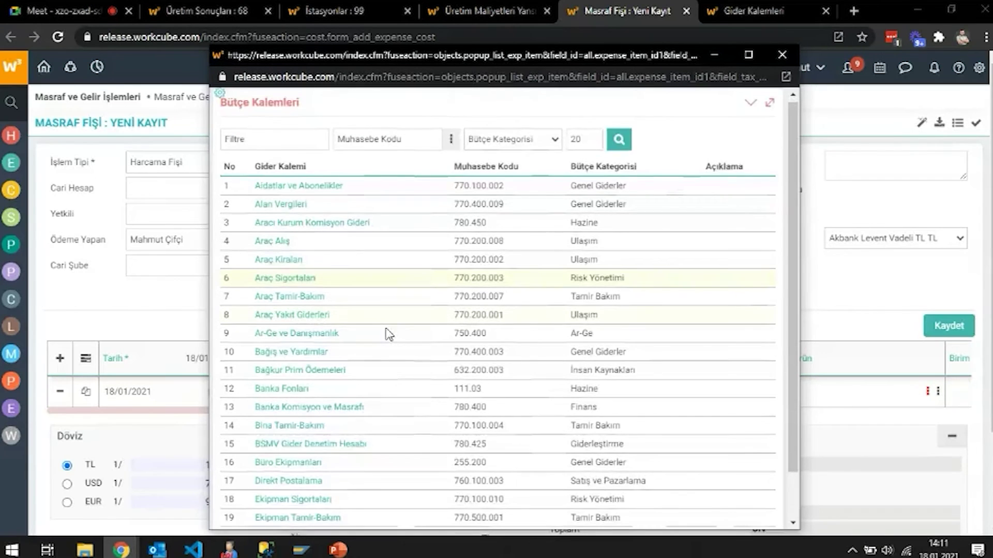
scroll(389, 334, down, 1)
click(283, 468)
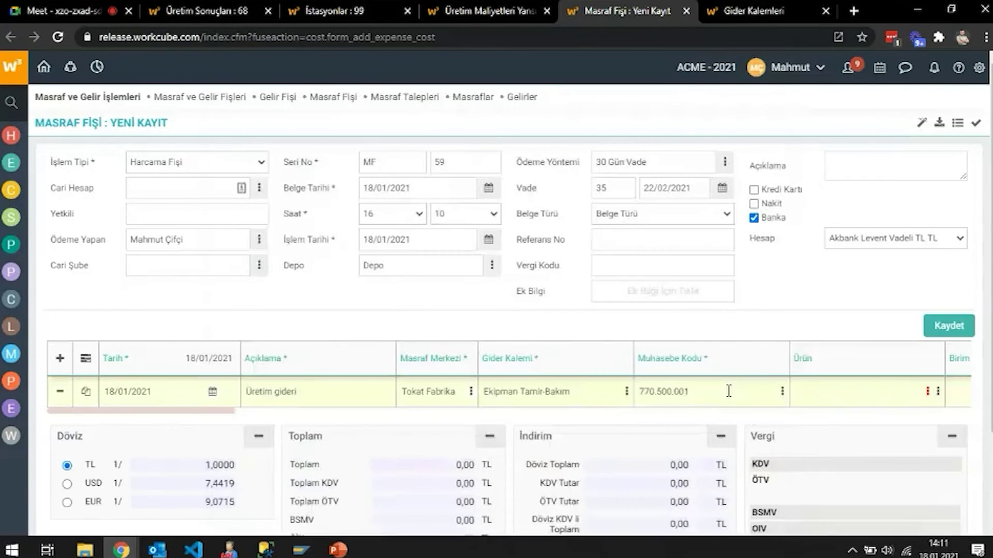
Step: Set the row's Tutar to 1500 and try to save the expense slip
key(Tab)
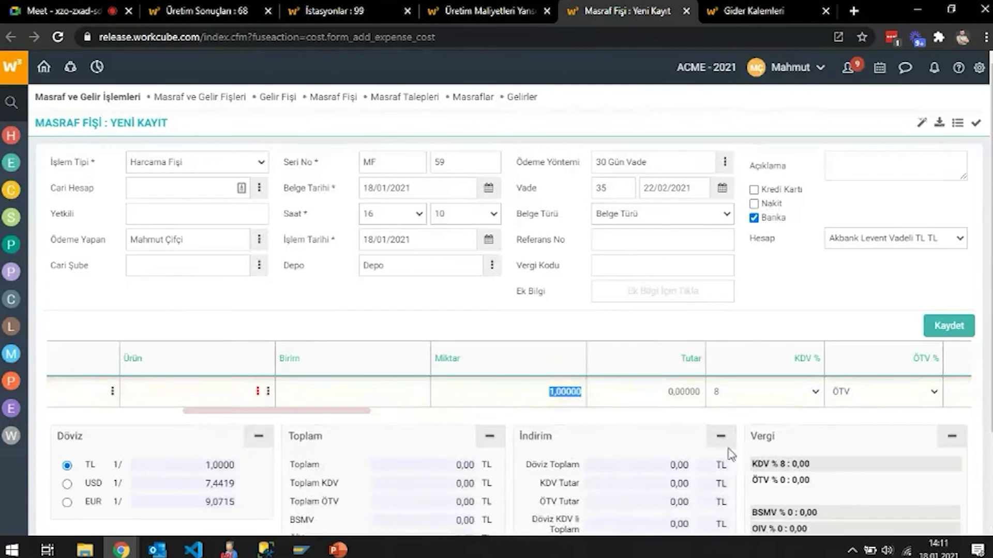
key(Tab)
text(1500)
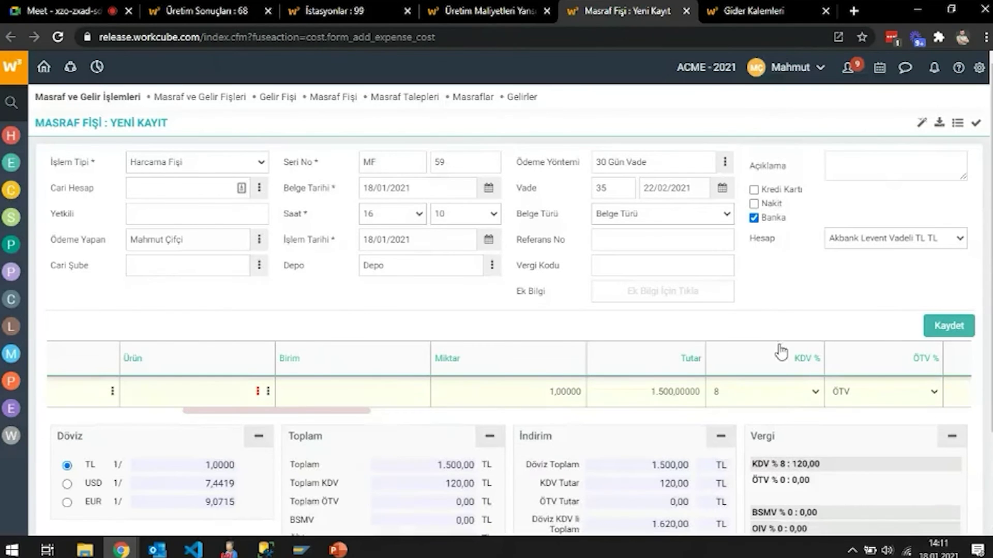
click(948, 326)
click(569, 111)
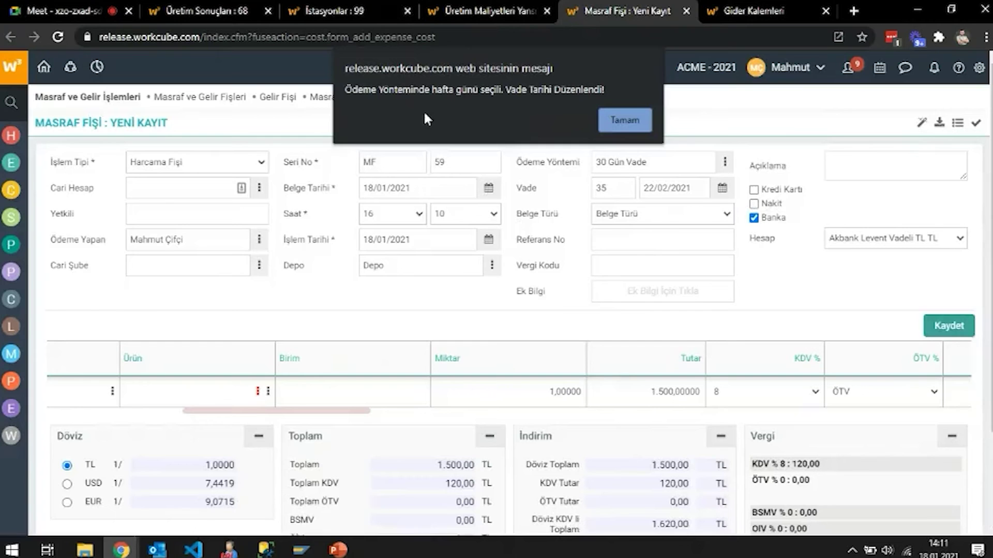
key(Return)
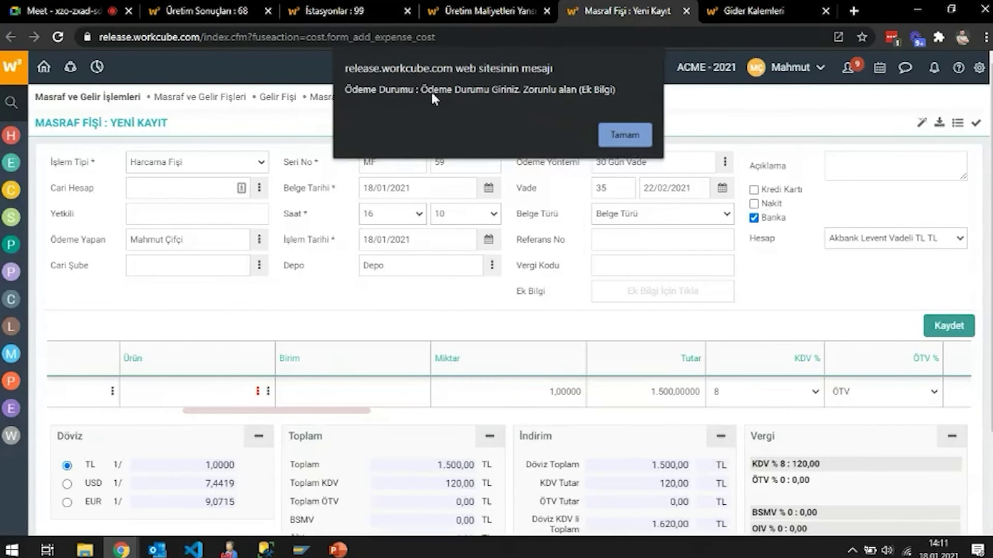
click(626, 135)
Step: Set the required Ödeme Durumu in Ek Bilgi to Kredi Kartı and save the expense slip
click(652, 294)
click(692, 320)
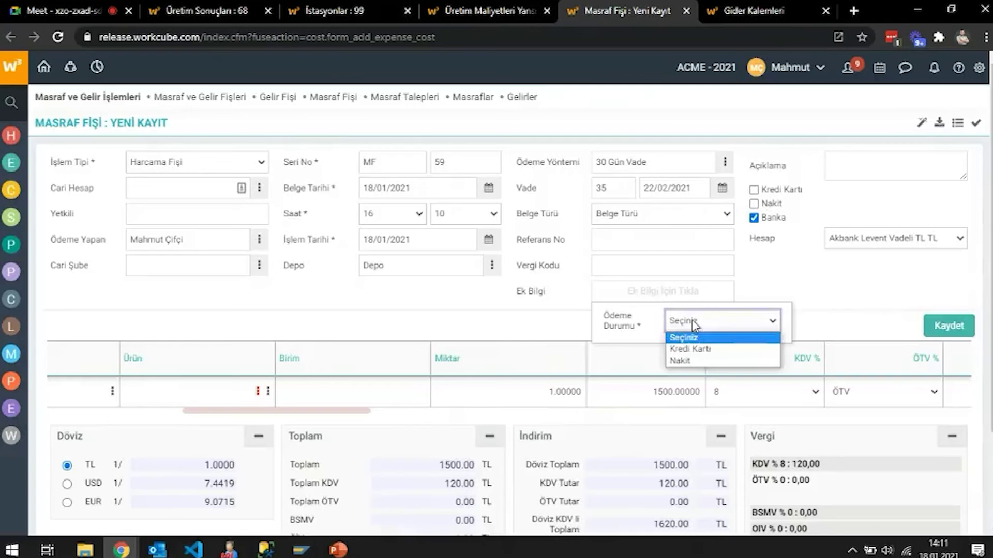
click(696, 350)
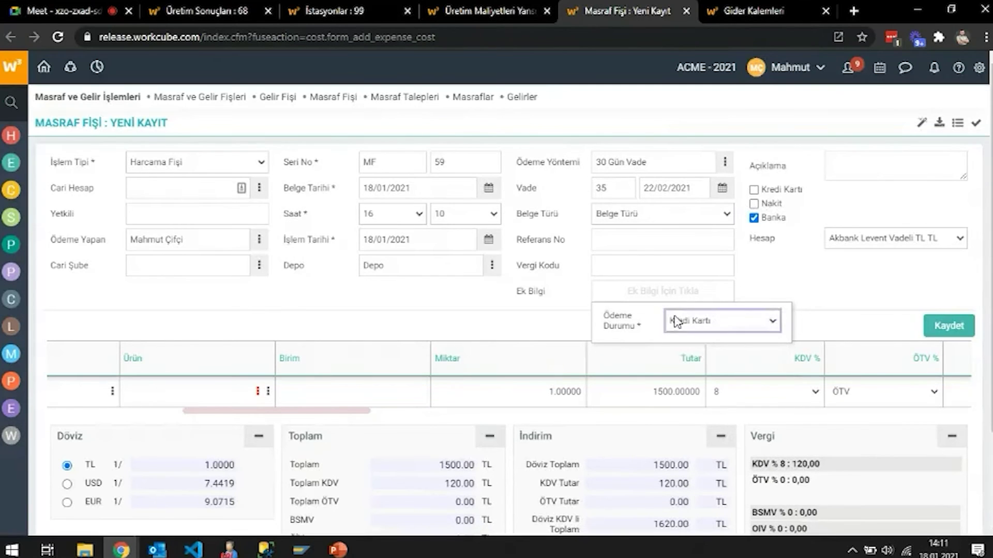
click(941, 330)
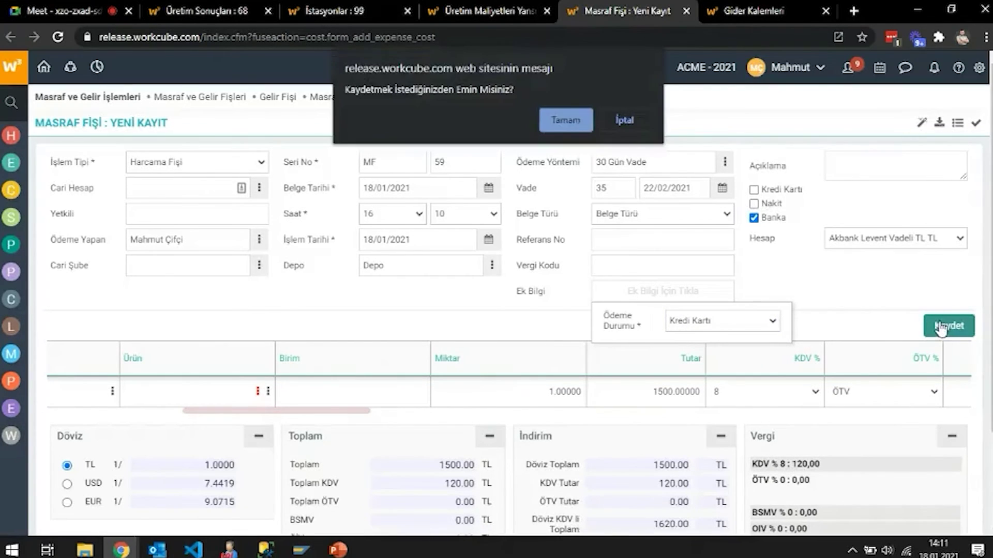
click(641, 118)
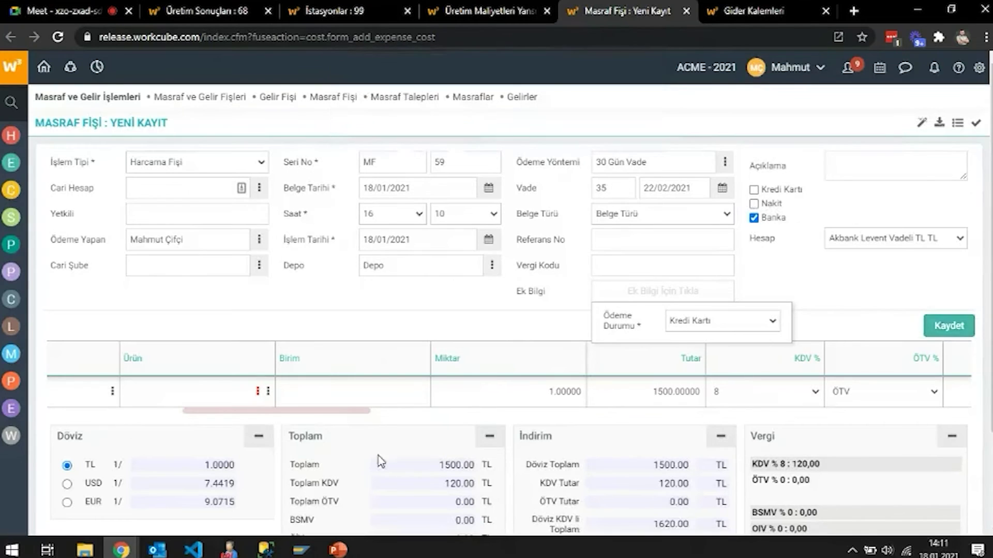
Step: Try to change the TL exchange rate to 10 in the Döviz section
click(199, 468)
text(10)
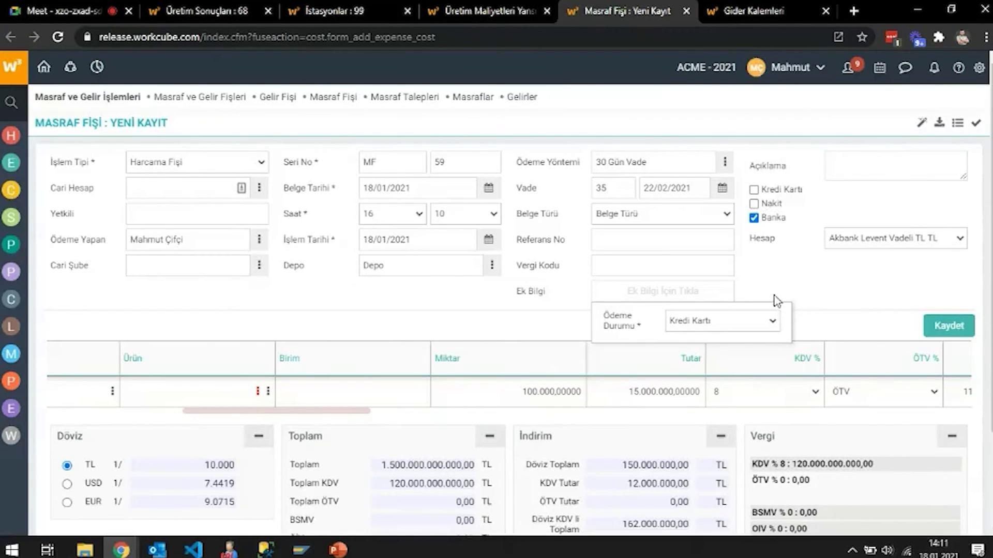
Step: Find Ek Bilgiler among the system Parametreler and open its settings page separately from the expense slip
click(979, 68)
click(974, 103)
middle_click(855, 184)
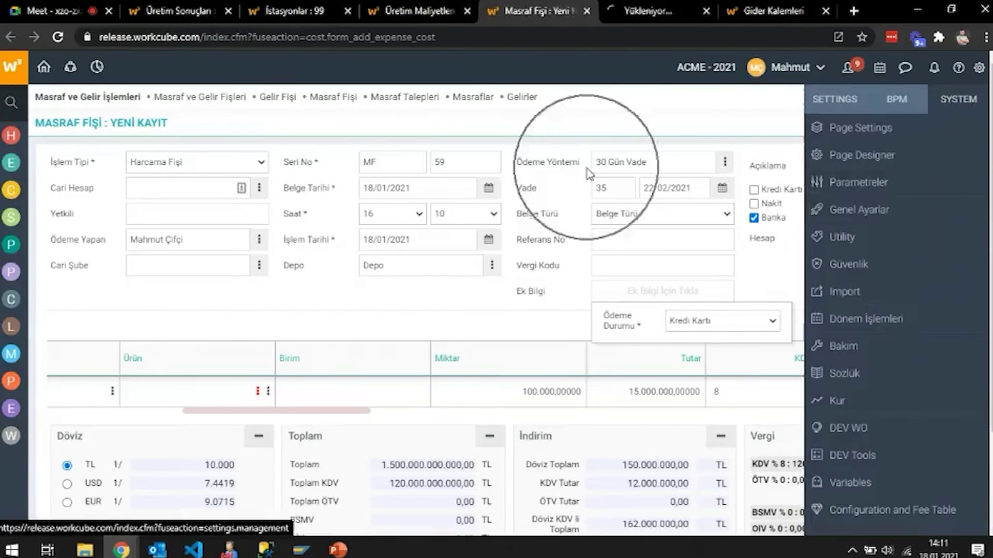
click(667, 11)
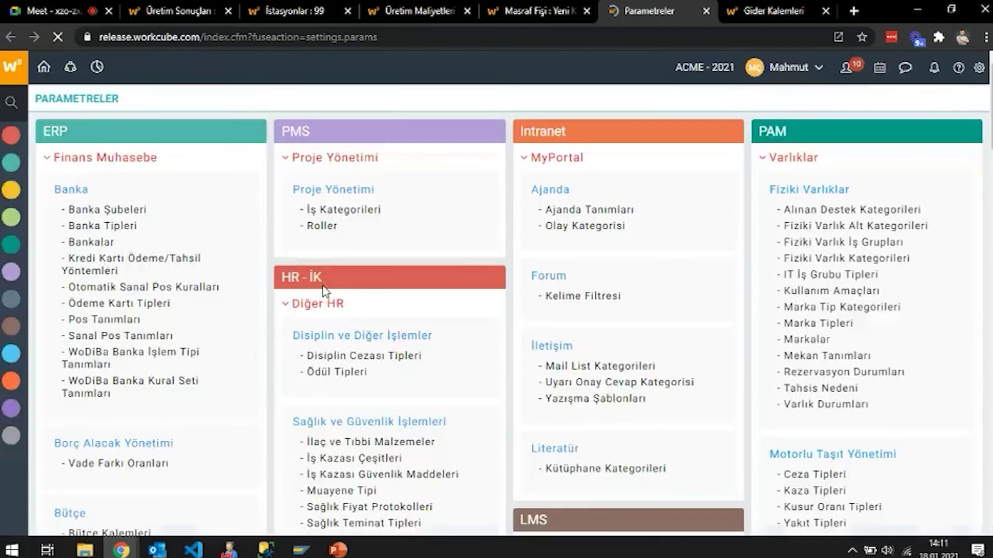
key(ctrl+f)
text(ek bil)
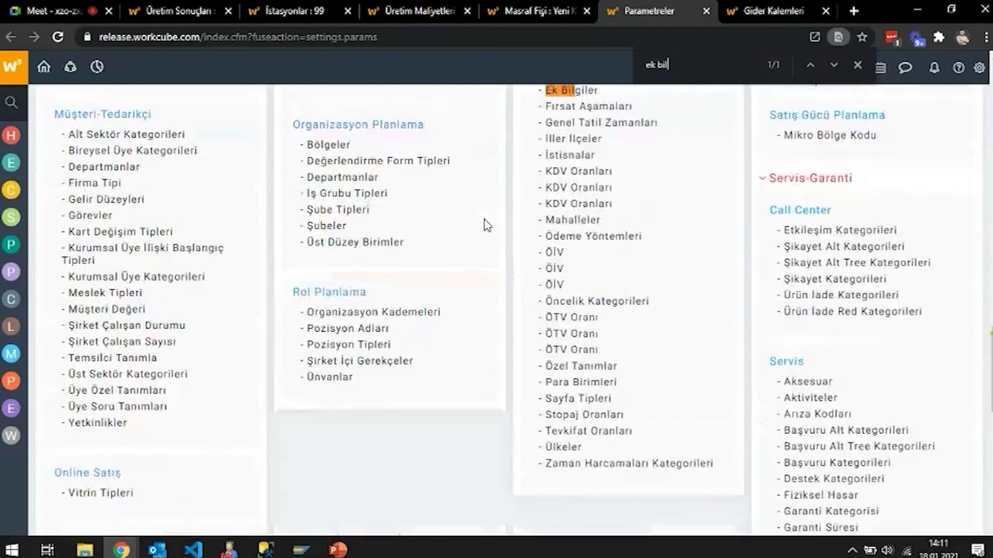
click(571, 91)
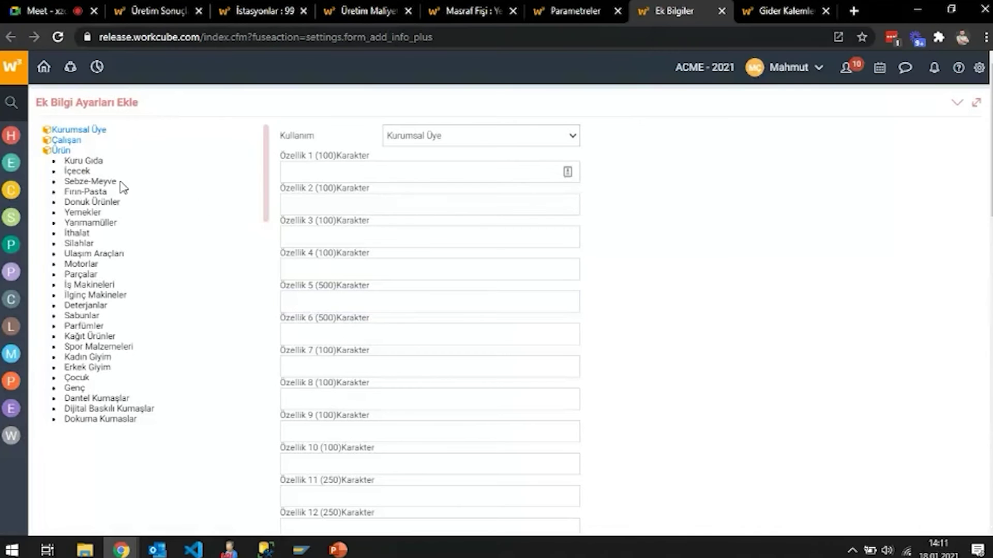
Step: In the Masraf ve Gelir Fişleri additional info settings, make Ödeme Durumu no longer Zorunlu and update the record
scroll(151, 215, down, 10)
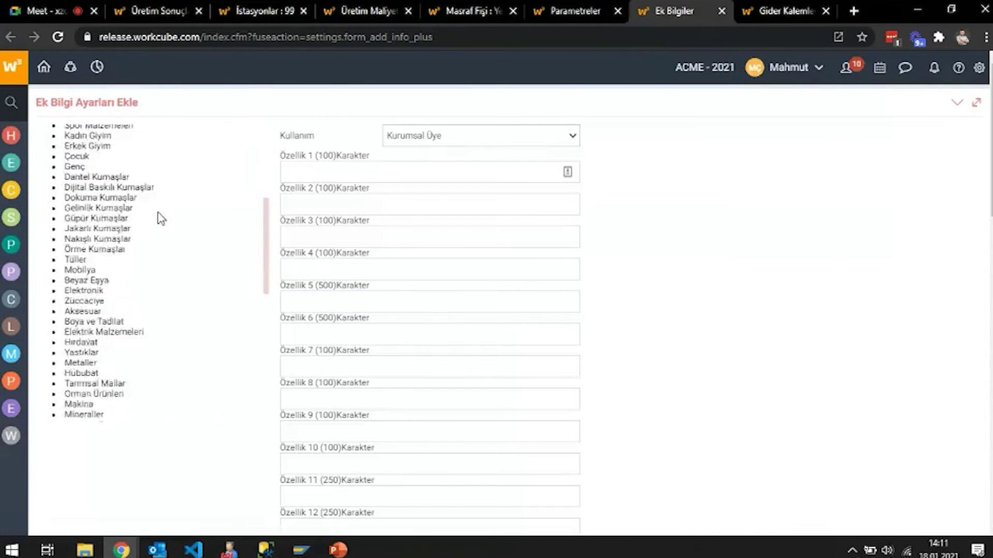
scroll(131, 317, down, 2)
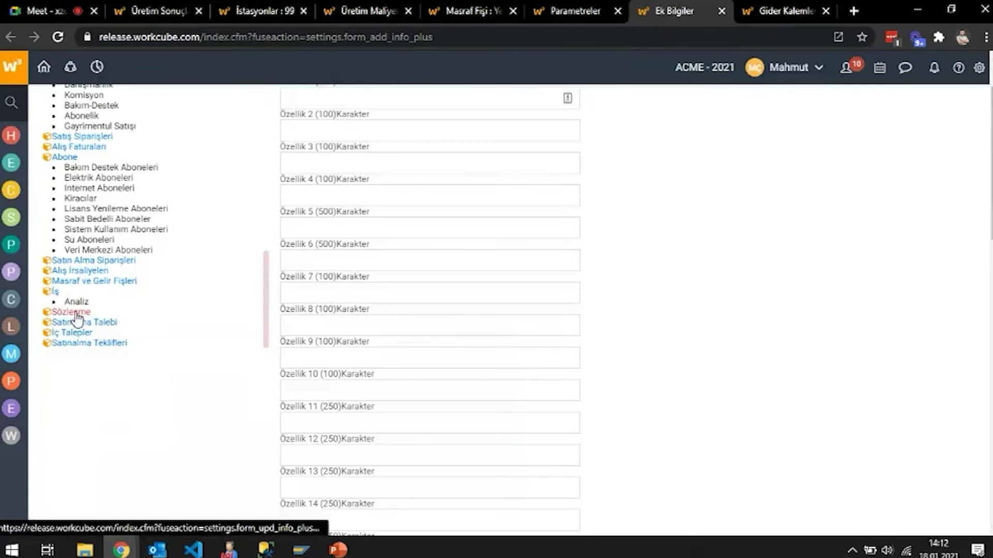
click(76, 285)
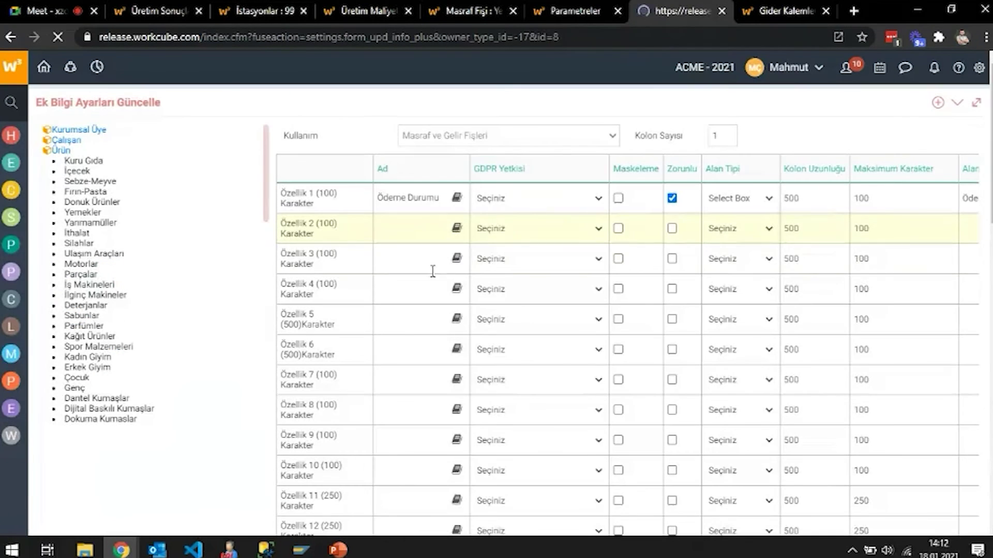
scroll(908, 222, down, 15)
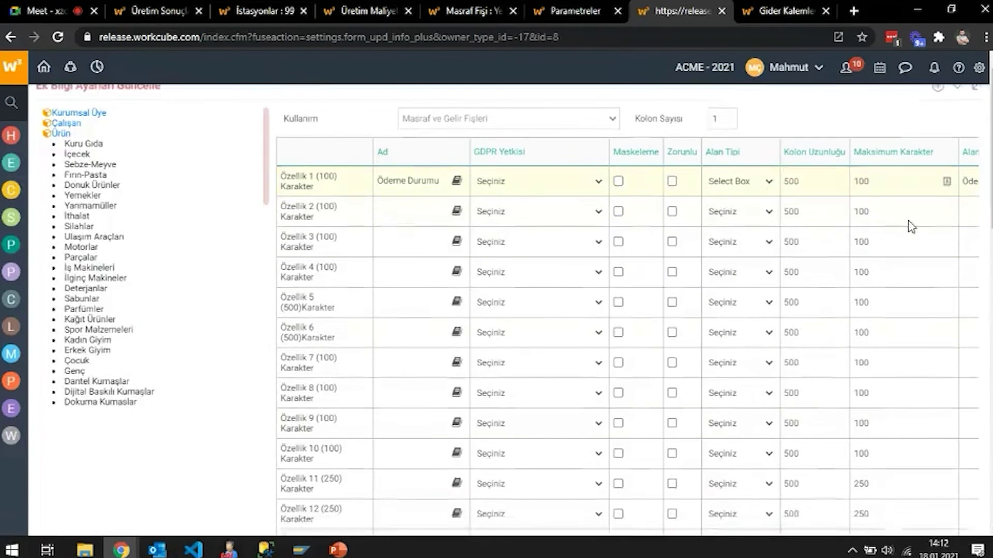
click(945, 514)
click(566, 110)
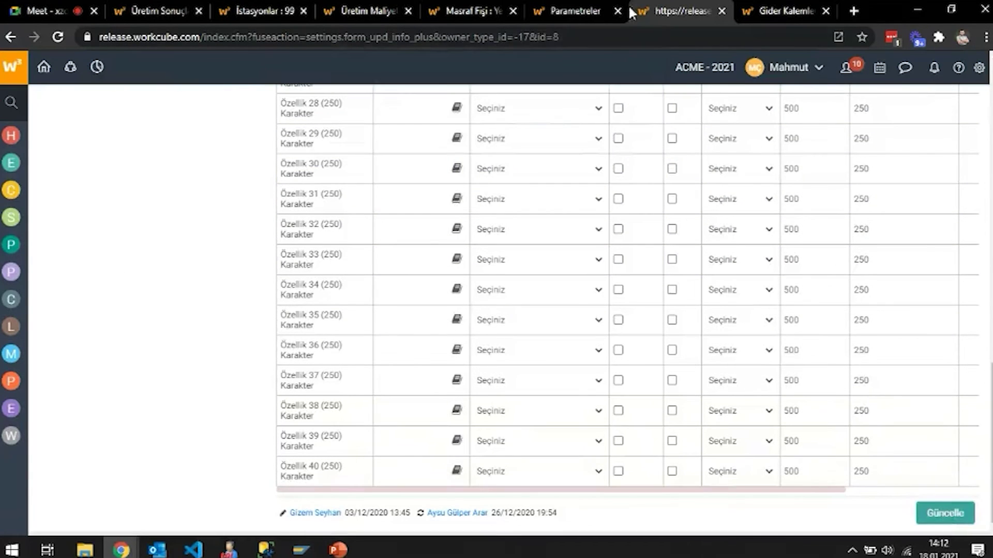
Step: Reload the new expense slip form and set its payment to Banka with the account Akbank Levent Vadeli TL TL
click(459, 5)
right_click(542, 146)
click(556, 189)
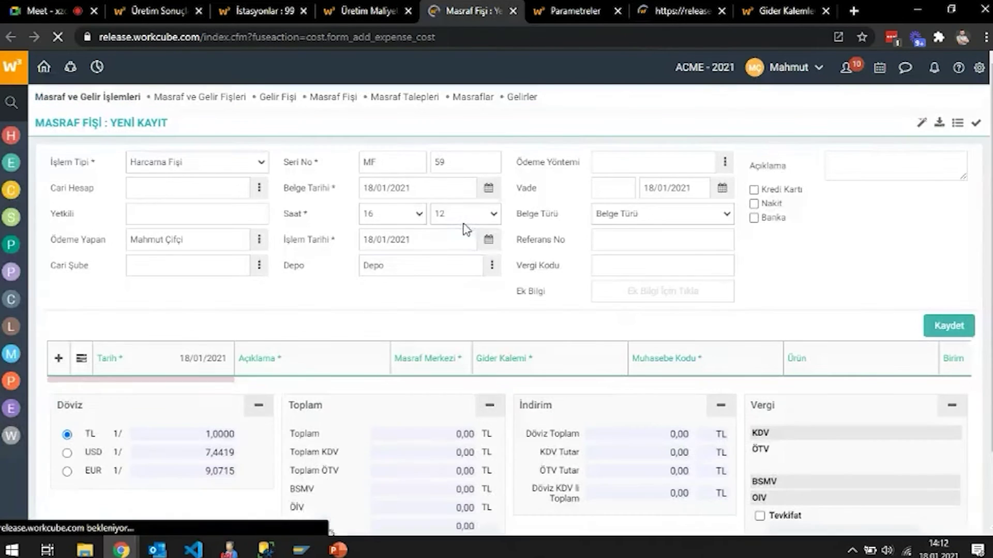
click(754, 218)
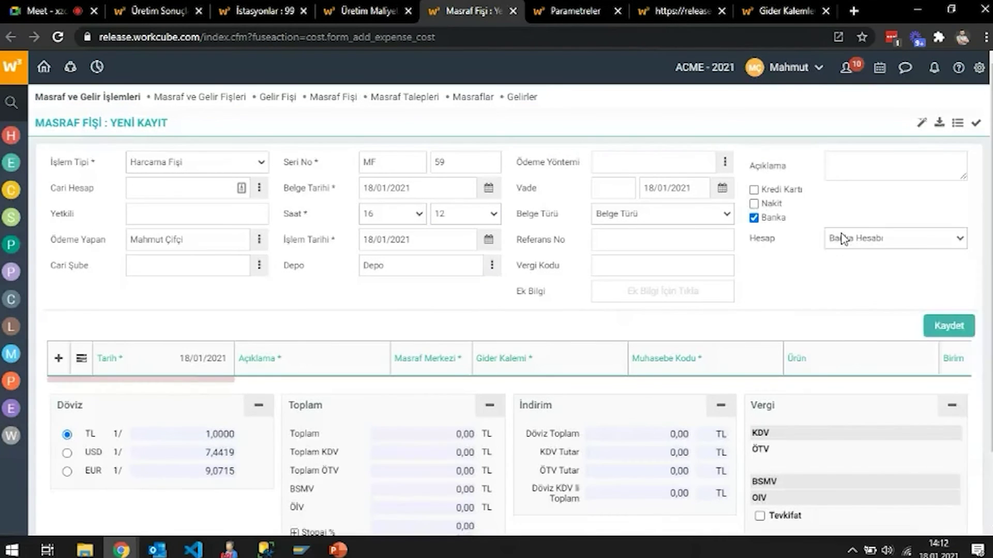
click(847, 239)
click(874, 289)
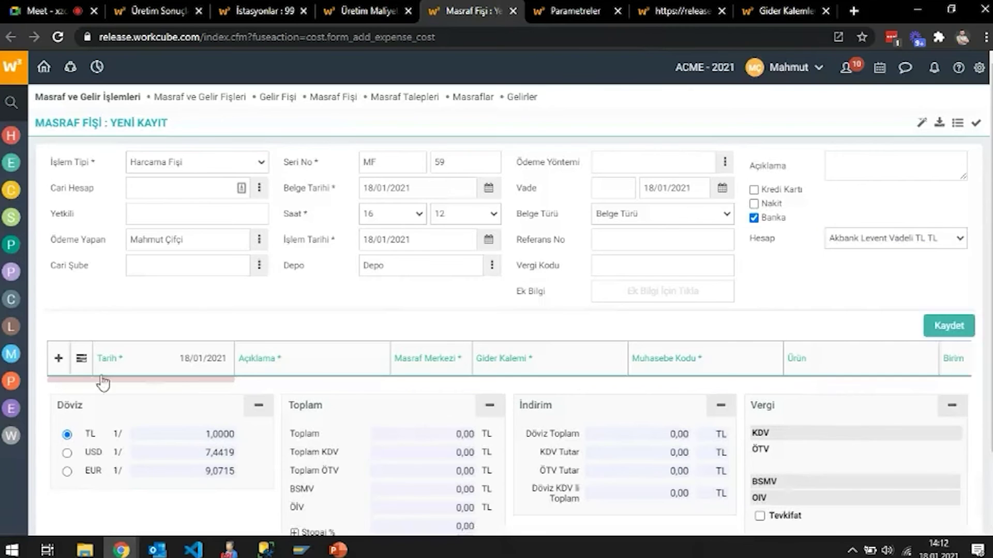
Step: Add an expense row with today's date, 18/01/2021, and the description Üretim gideri
click(59, 359)
click(212, 391)
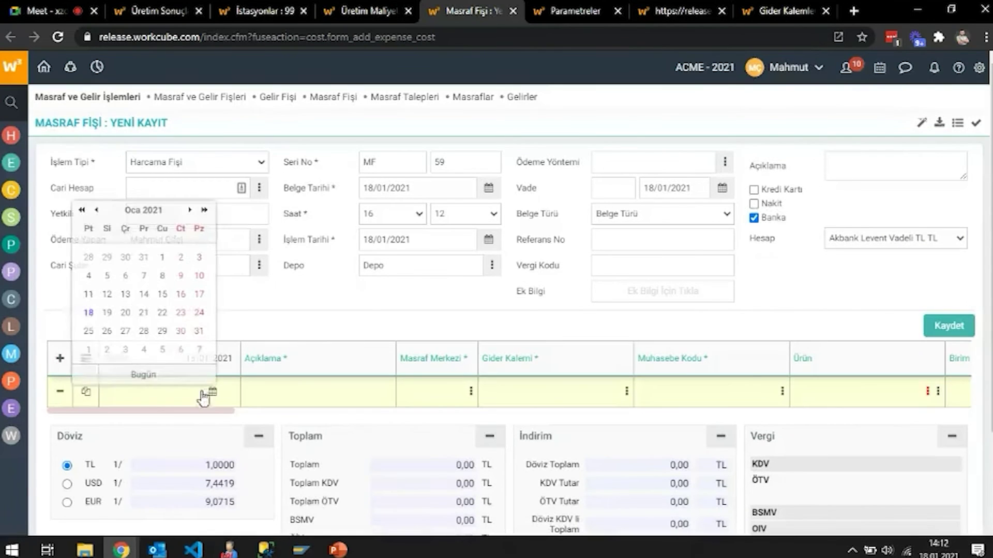
click(156, 374)
click(271, 393)
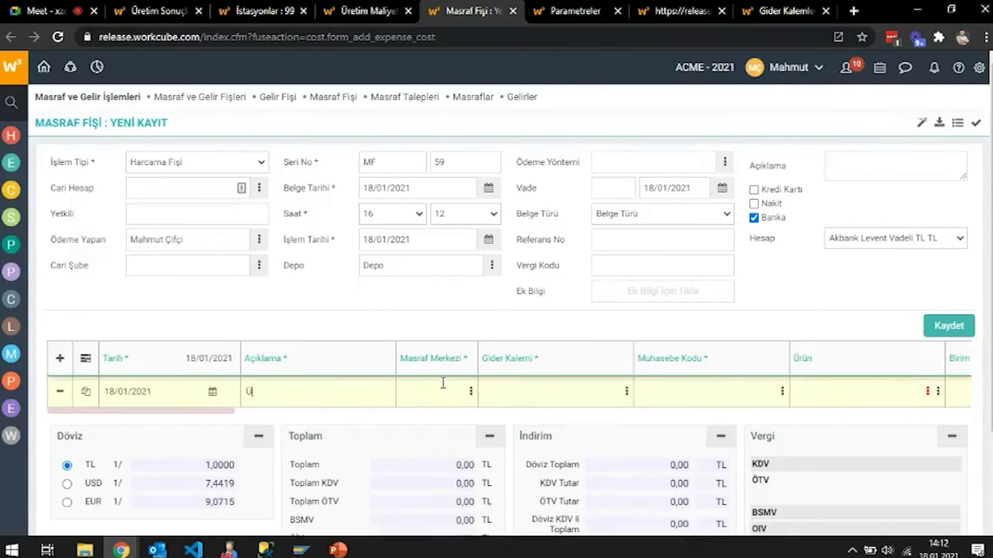
Step: Set the row's Masraf Merkezi to Tokat Fabrika and its Gider Kalemi to Ekipman Tamir-Bakım
click(470, 392)
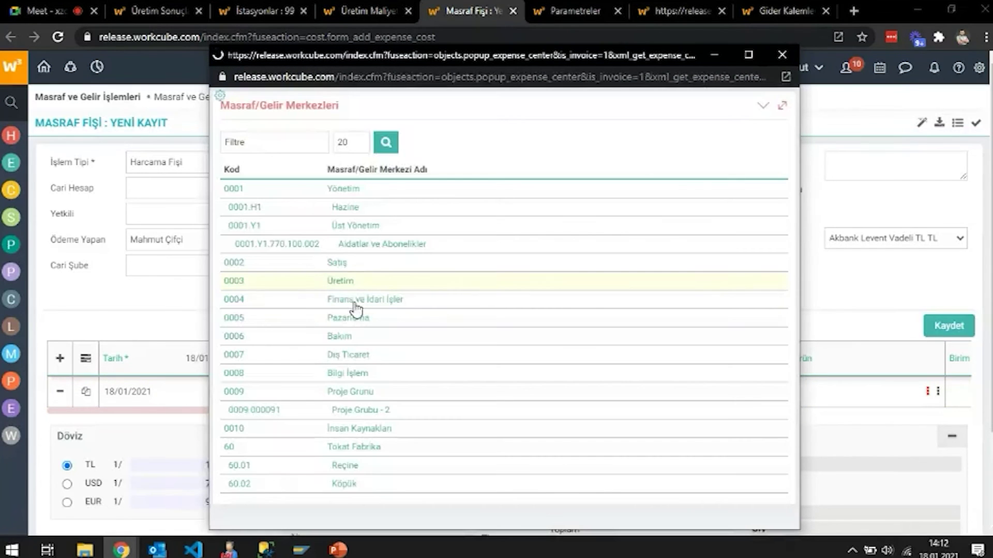
click(345, 448)
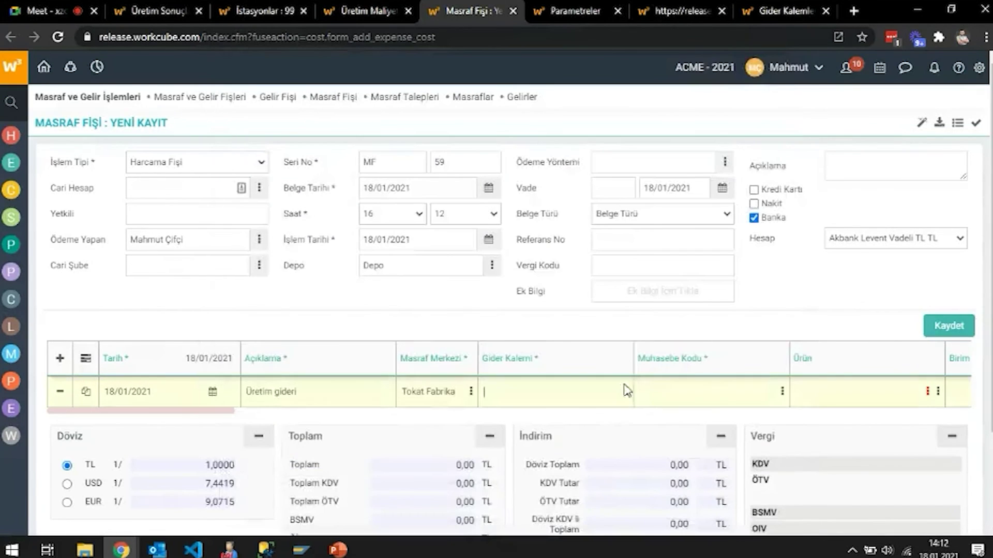
click(627, 392)
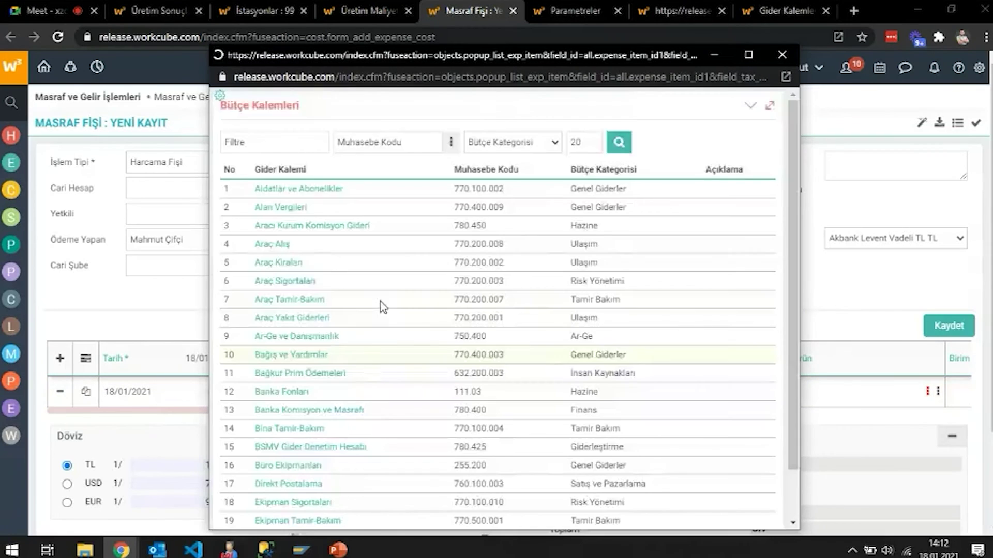
scroll(383, 306, down, 3)
click(294, 471)
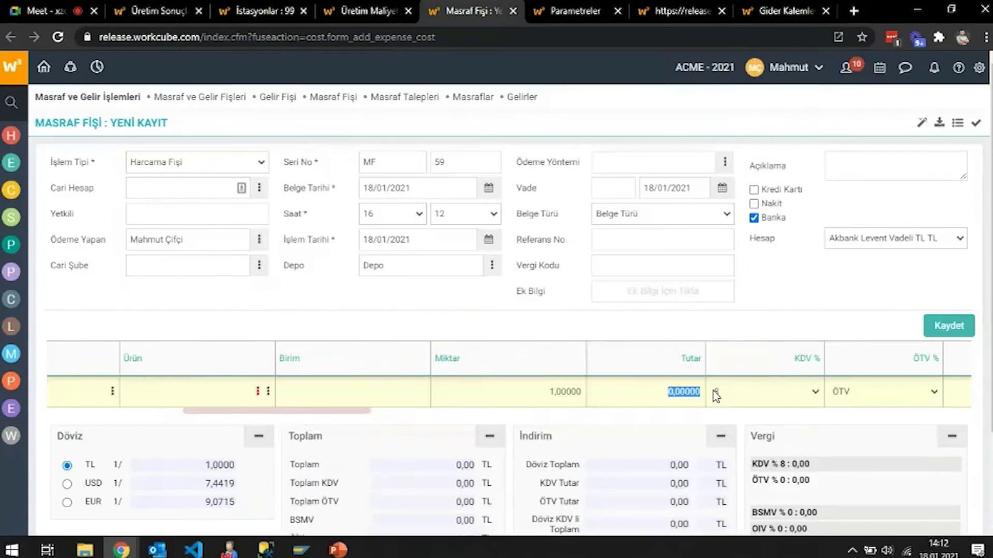
Step: Set the row's Tutar to 1500 and save the expense slip
text(1500)
key(Tab)
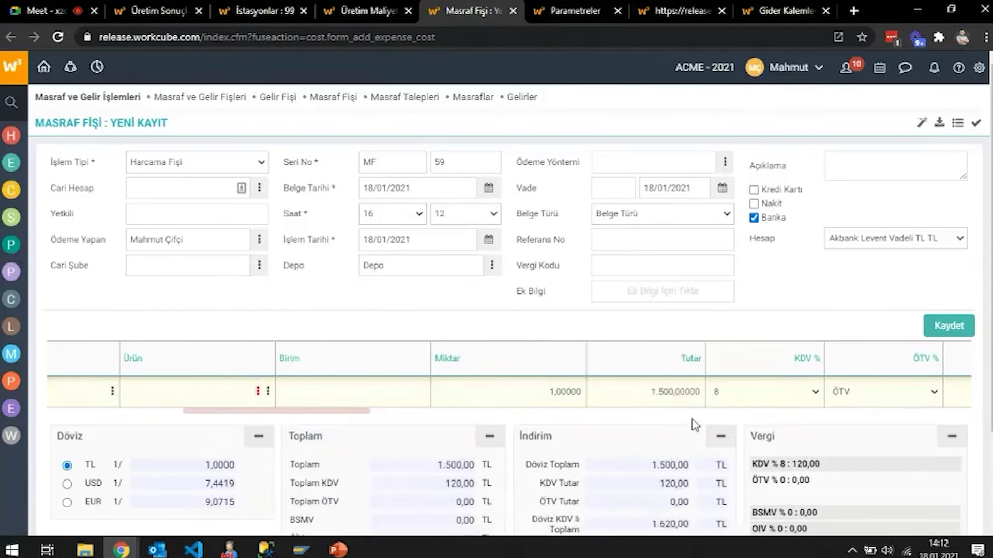
click(948, 325)
click(622, 119)
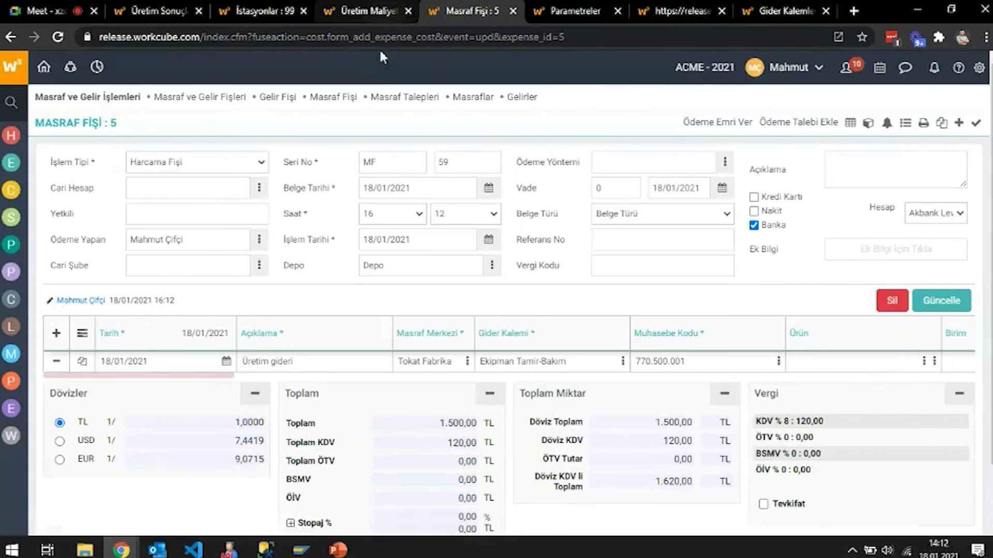
Step: Rerun the January 2021 station cost search in the production labour cost page and check the Ambalajlama row's details
click(357, 7)
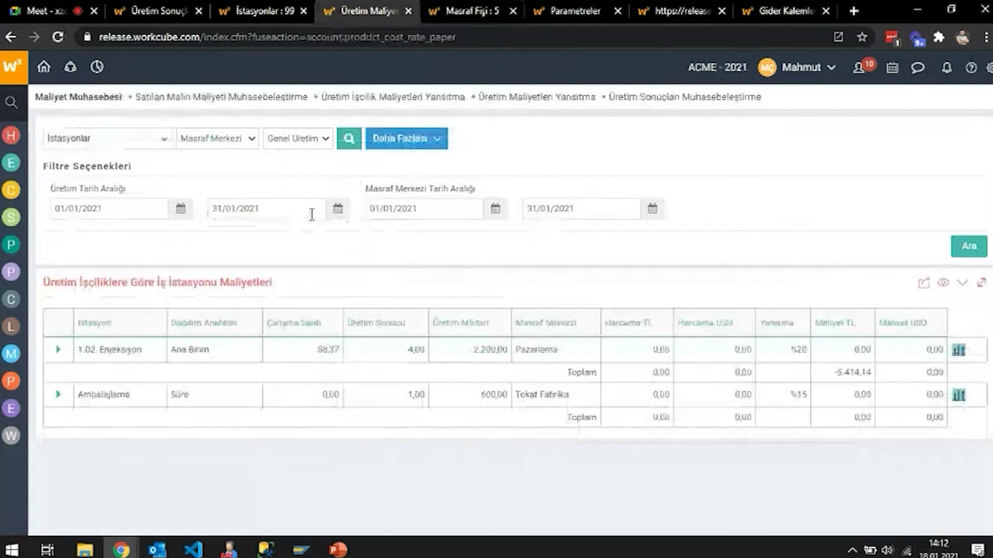
click(350, 138)
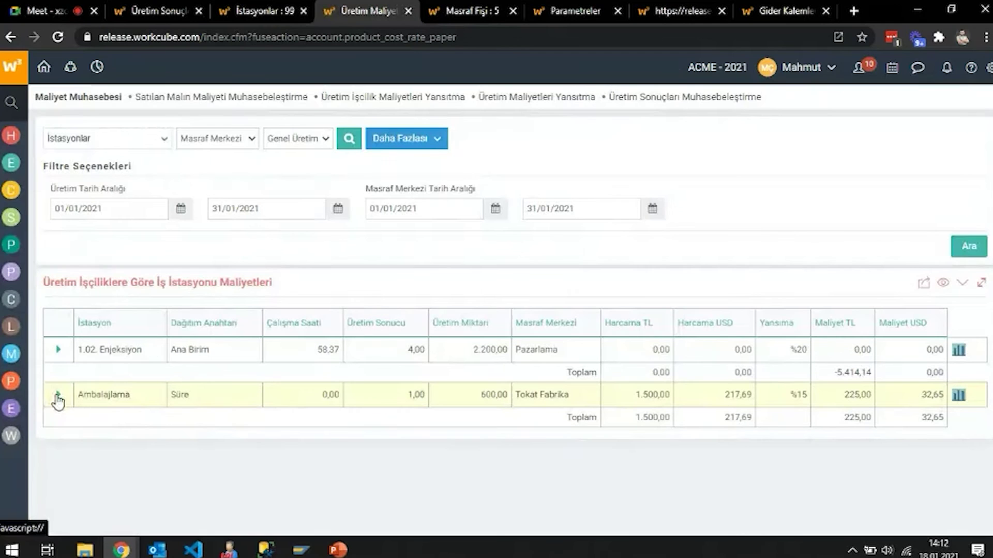
click(58, 396)
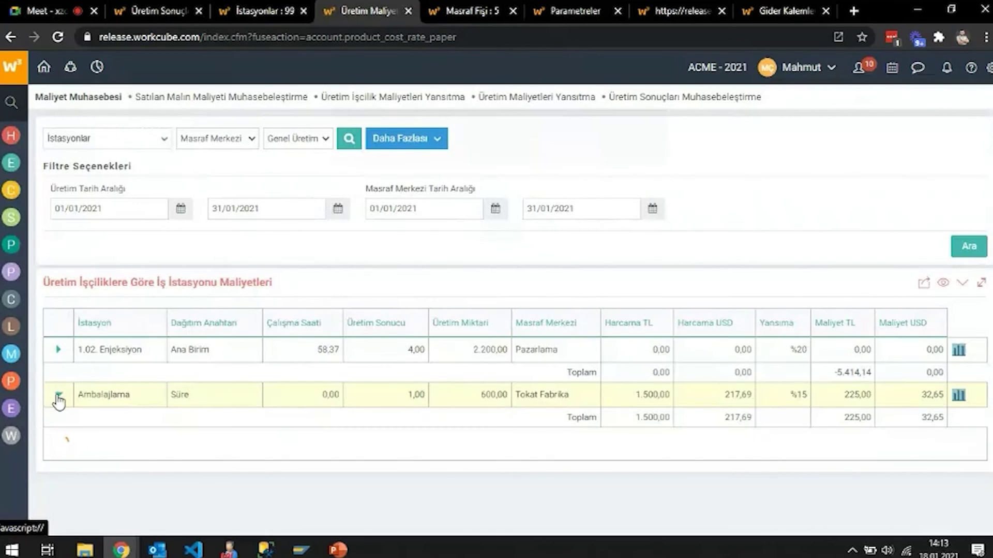
click(630, 155)
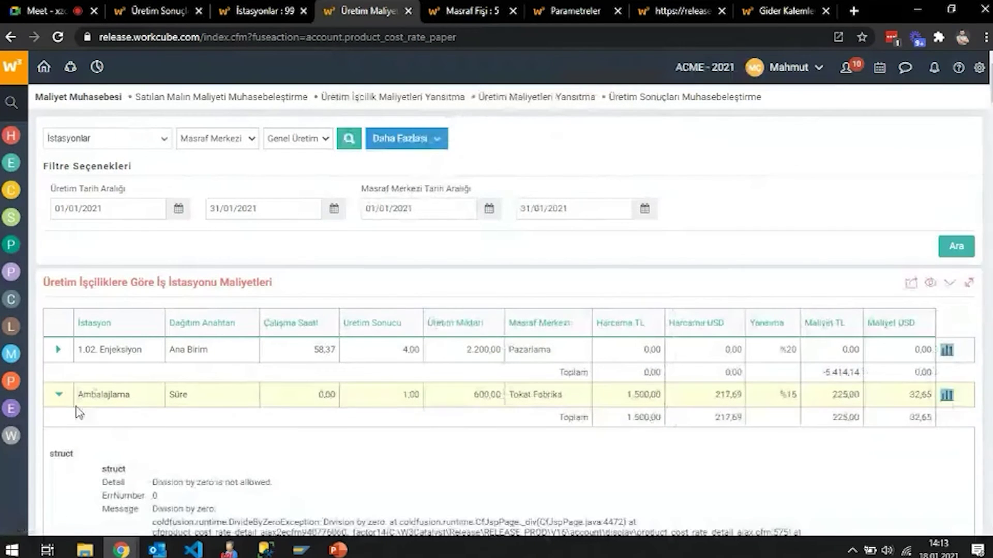
click(58, 394)
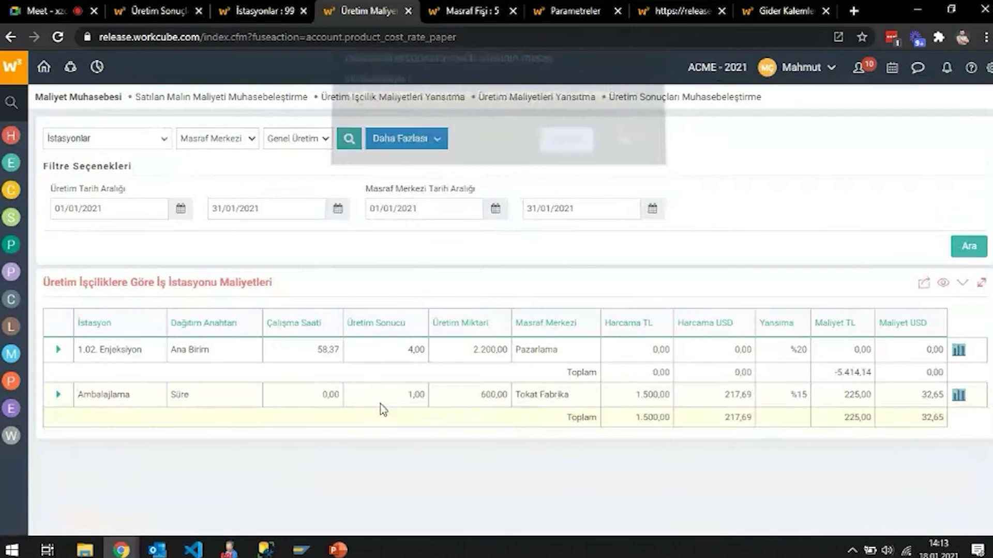
click(636, 149)
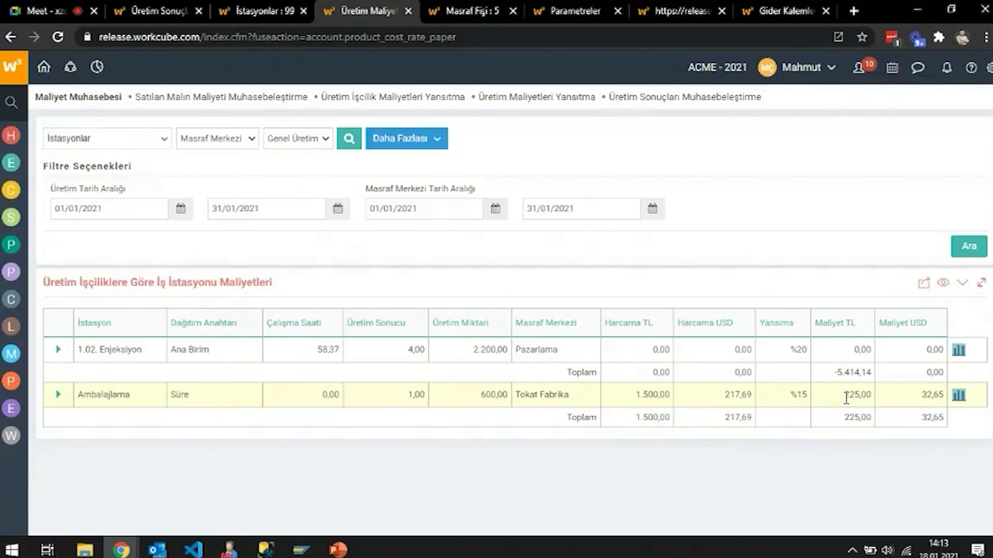
Step: Look at the expense analysis report for Ambalajlama and expand the station's cost details again
click(958, 396)
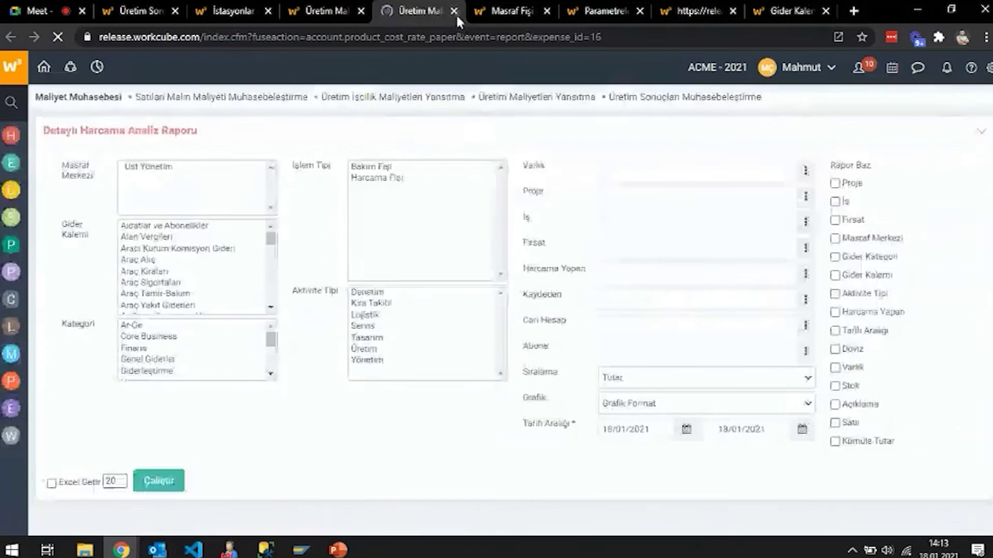
click(454, 12)
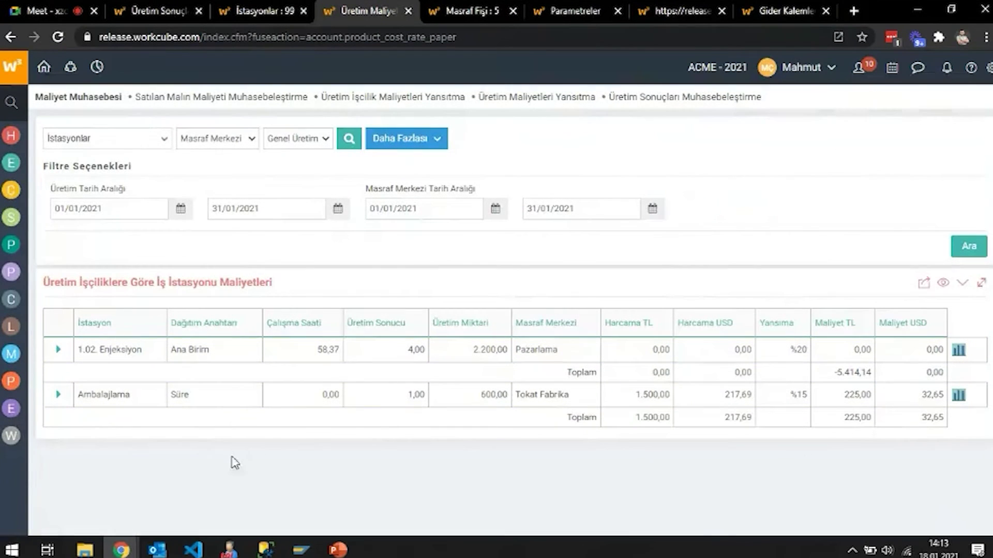
click(59, 395)
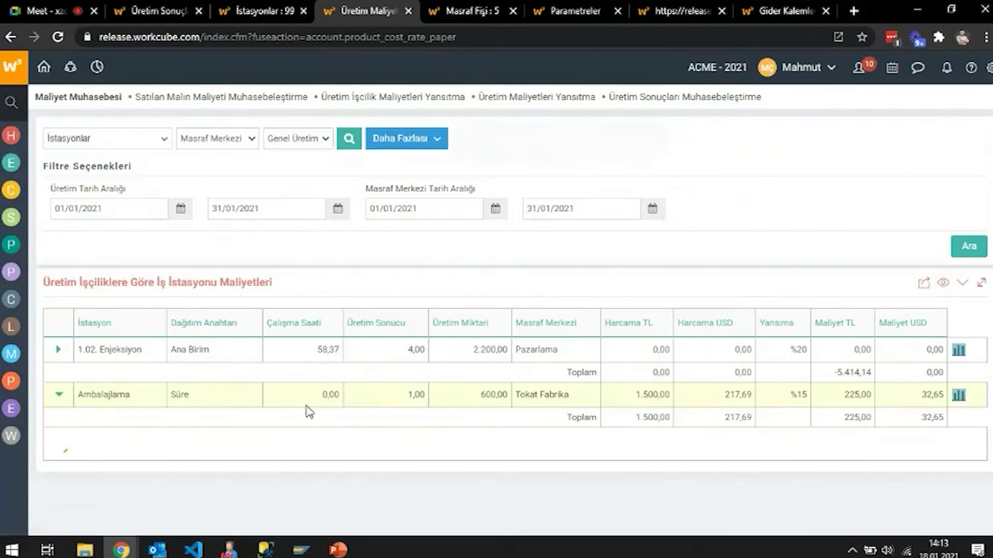
click(622, 147)
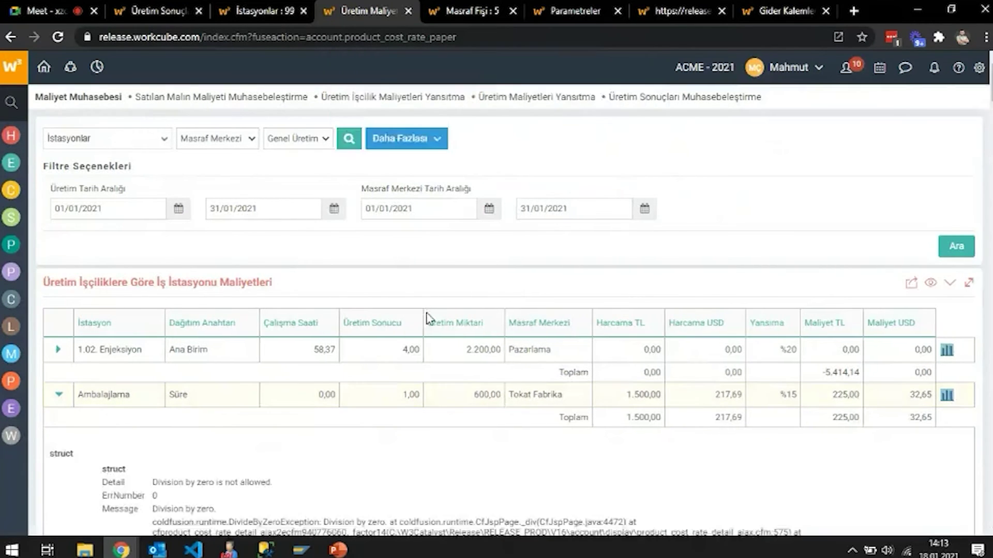
scroll(331, 381, down, 3)
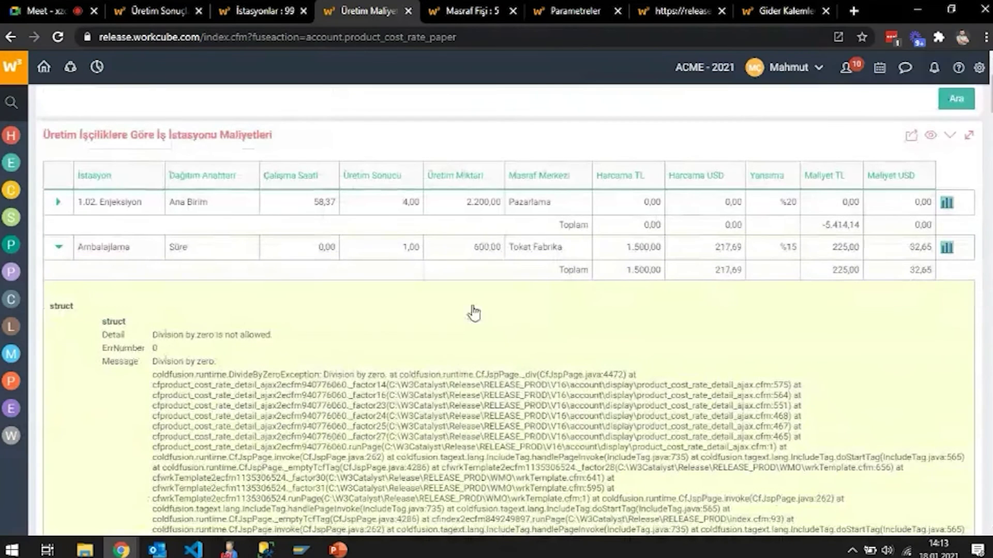
scroll(374, 338, up, 3)
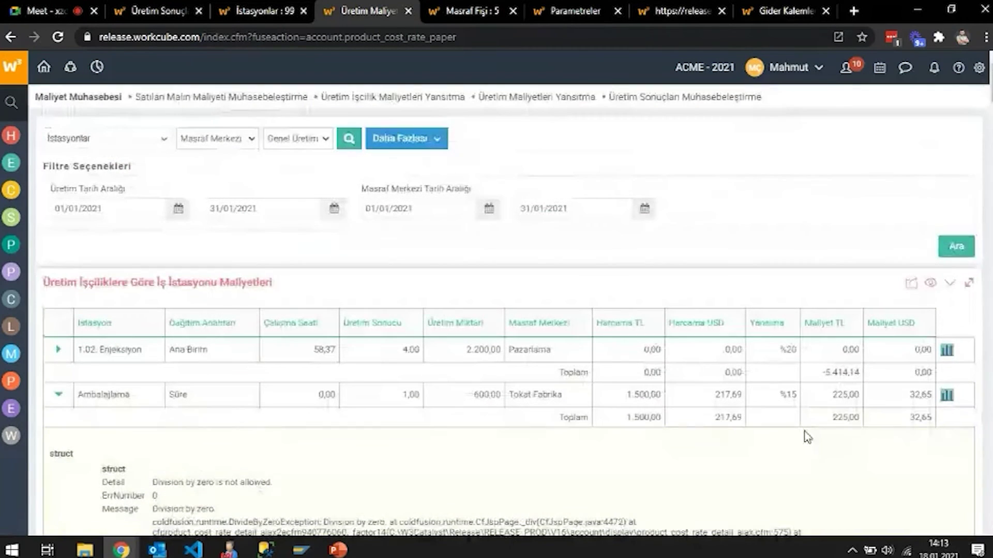
Step: Set Maliyet Hesaplama Yöntemi to Pozisyon Maliyetlerinden Hesaplansın in the production cost page's XML setup and save the settings
click(979, 68)
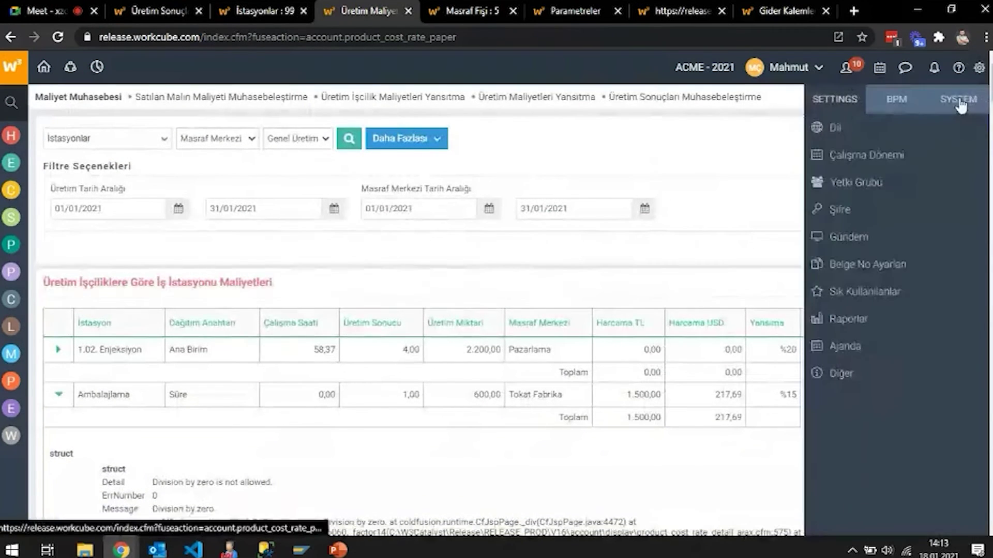
click(957, 99)
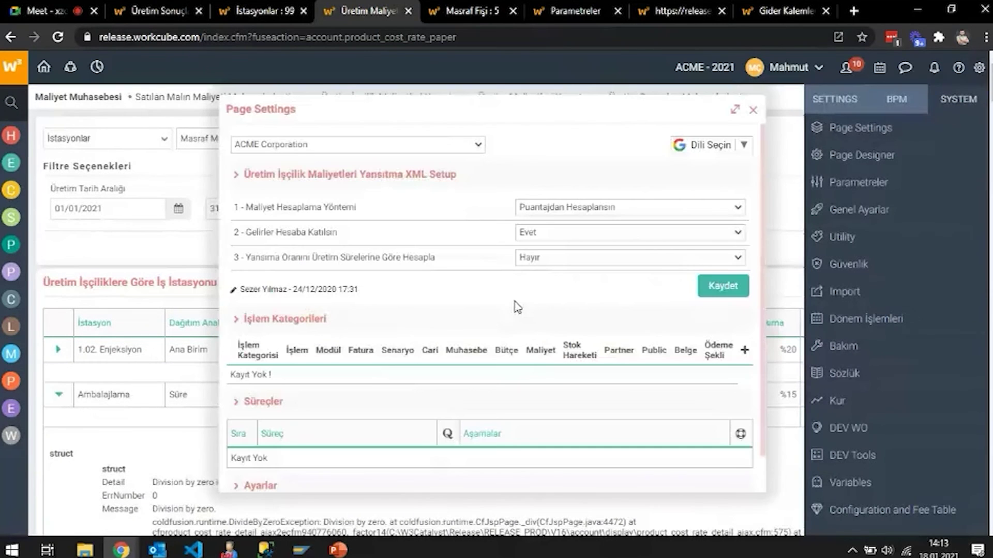
click(580, 209)
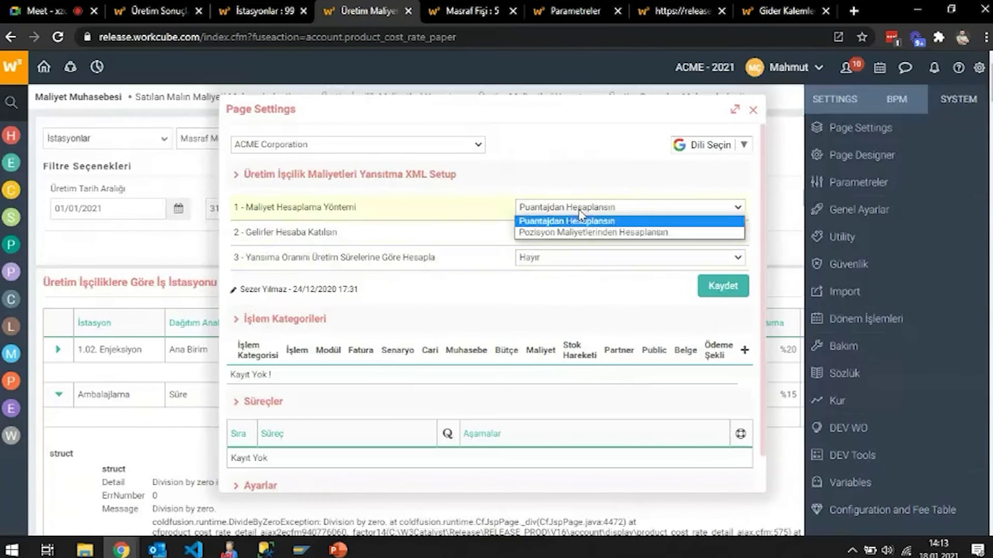
click(594, 222)
click(538, 181)
click(376, 206)
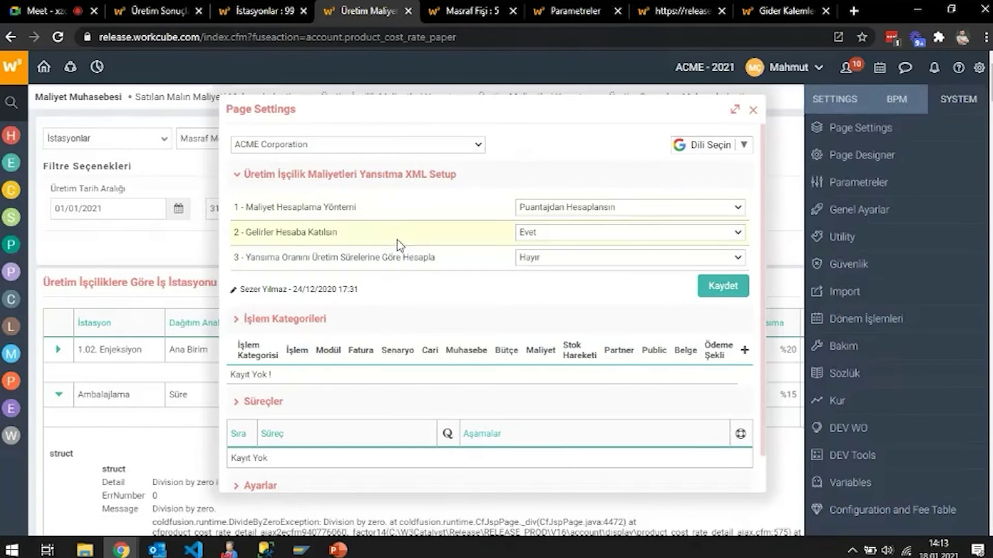
click(576, 213)
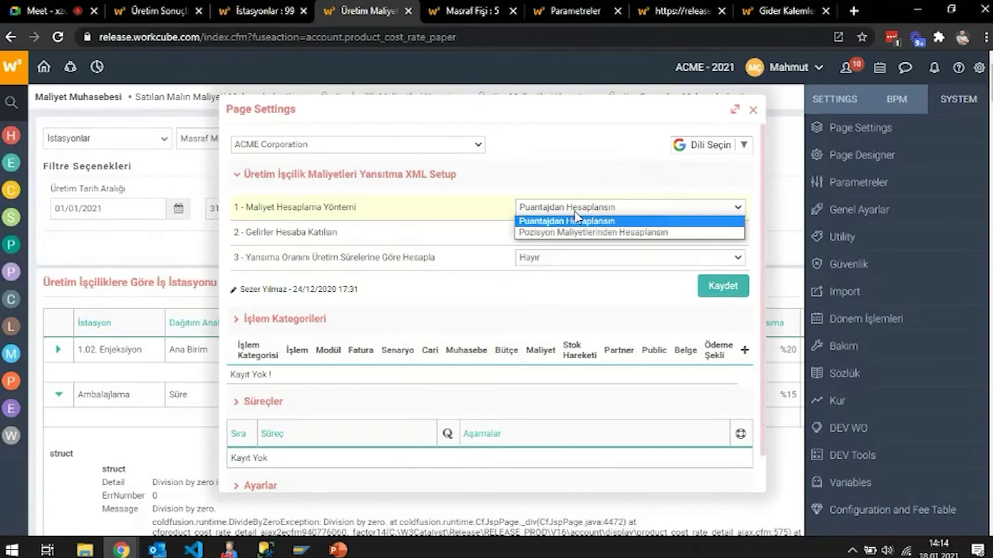
click(686, 235)
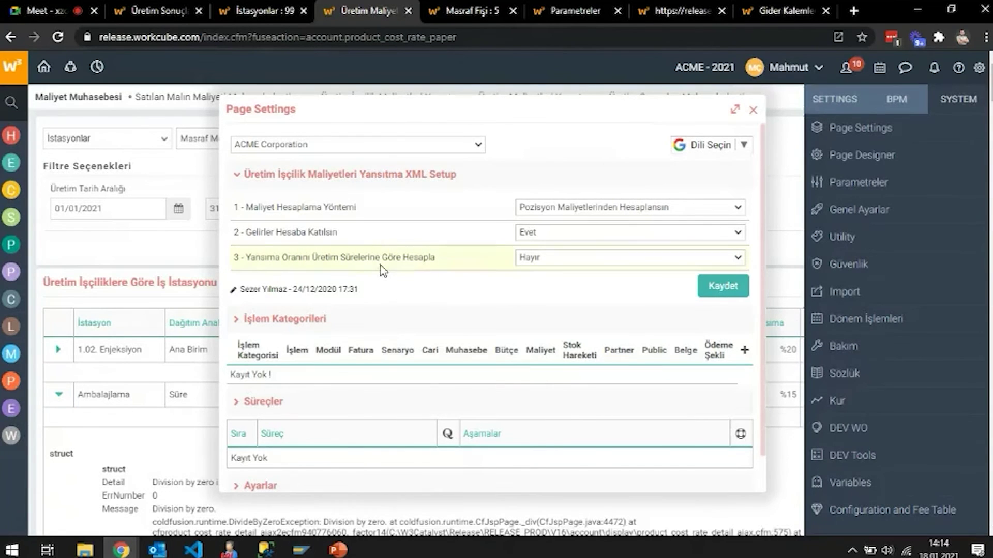
click(555, 261)
click(558, 259)
click(721, 284)
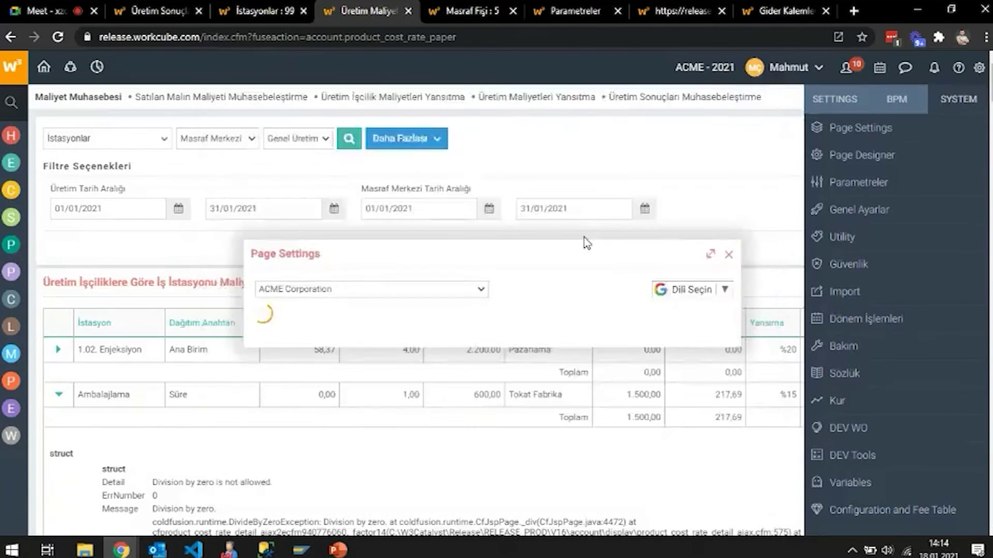
click(750, 106)
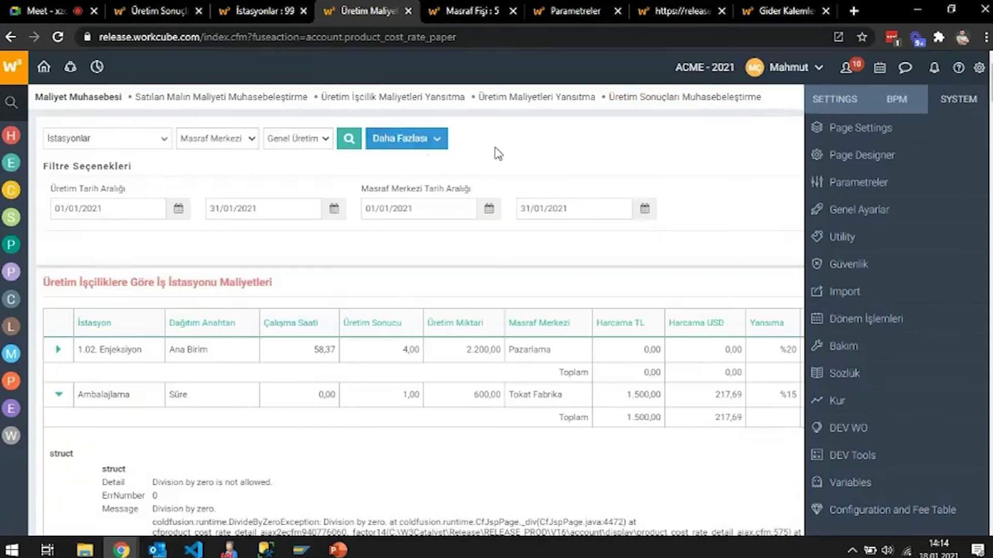
Step: Reload the production cost reflection page and examine the Ambalajlama station's expanded cost details
key(F5)
click(555, 150)
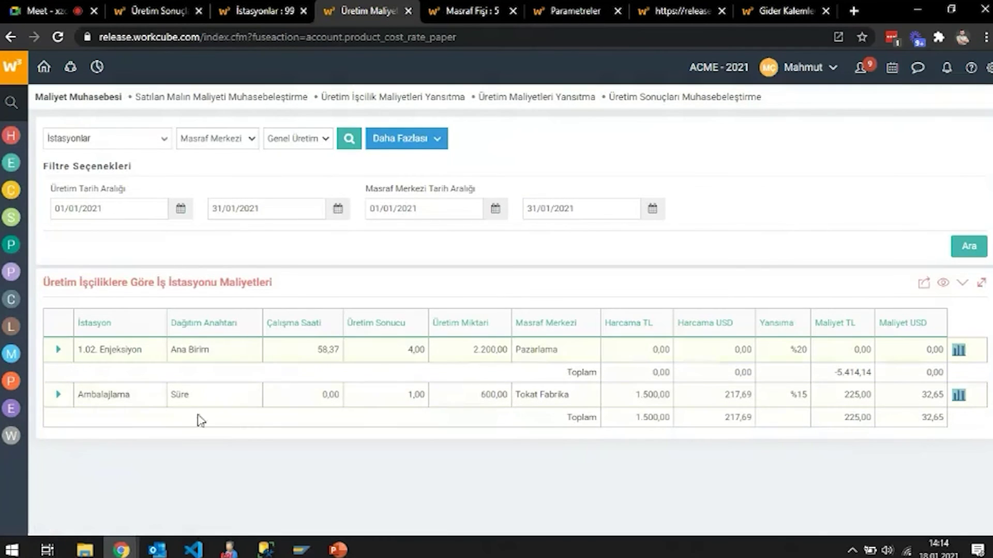
click(59, 395)
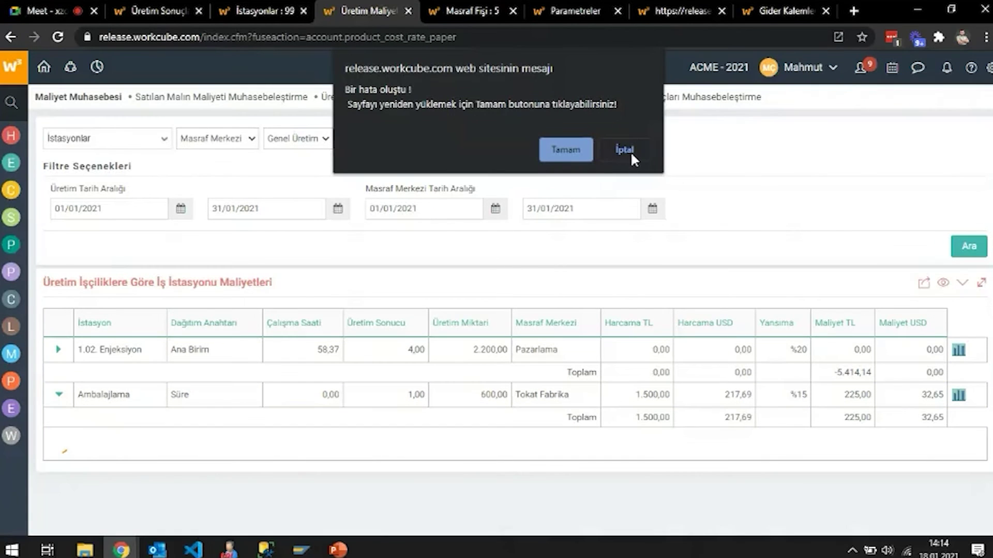
click(626, 151)
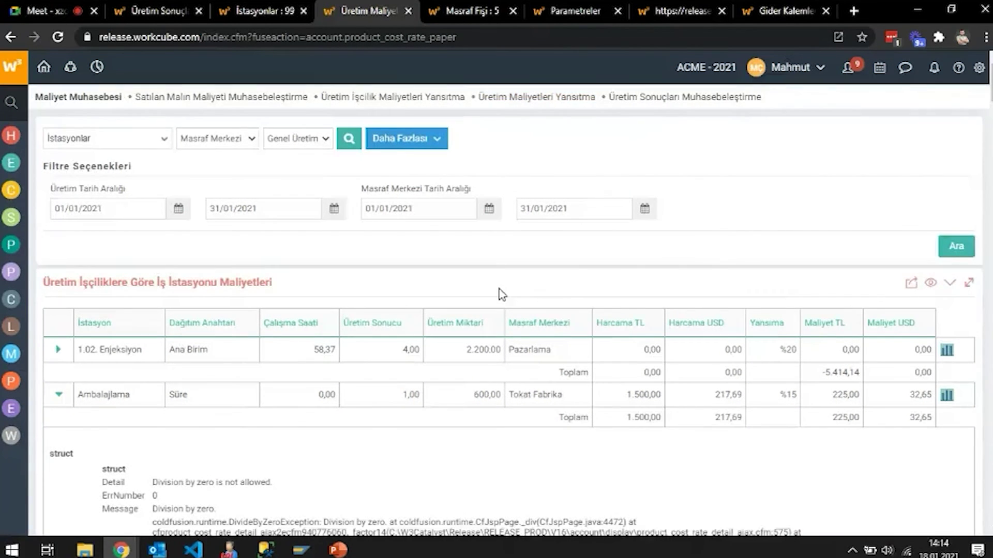
scroll(512, 272, down, 1)
scroll(511, 272, down, 3)
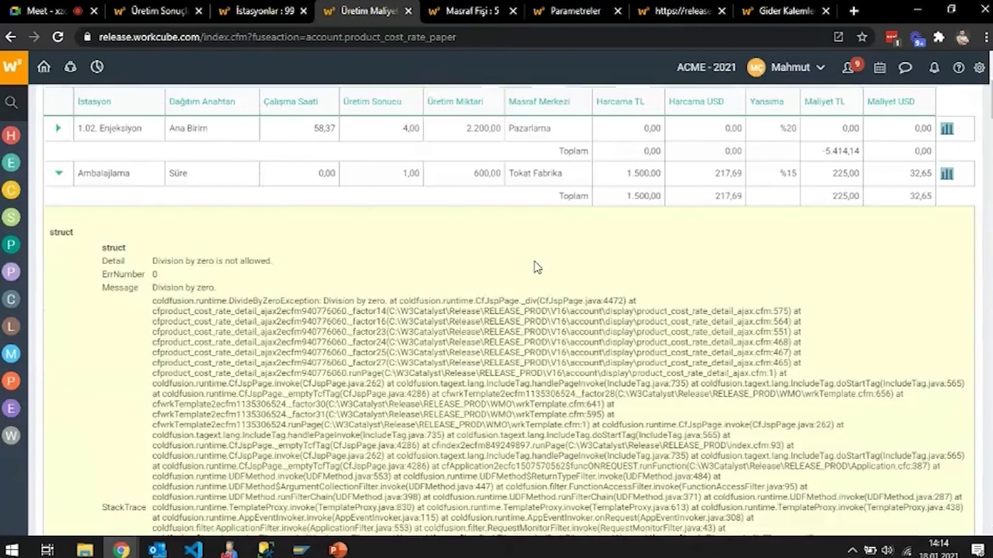
scroll(538, 267, up, 3)
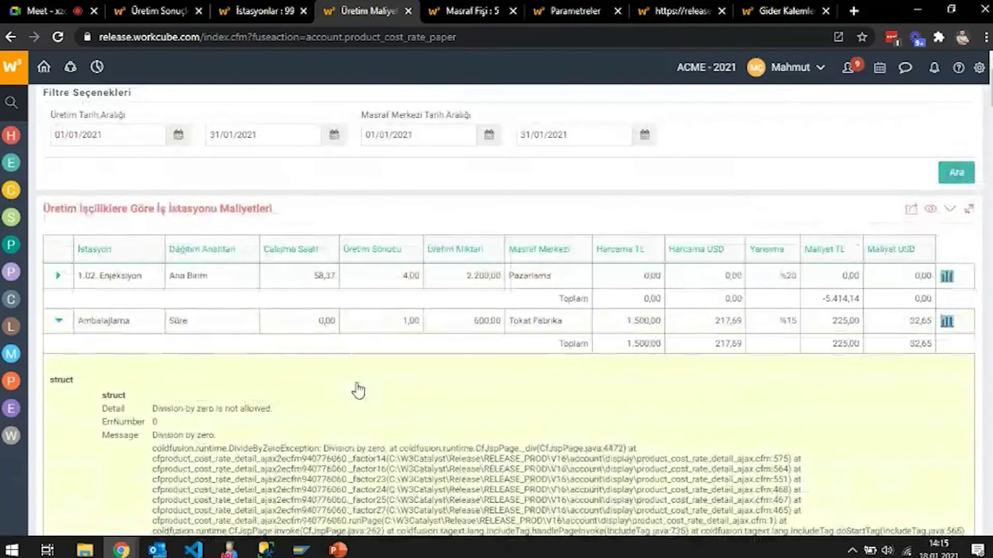
scroll(357, 392, up, 2)
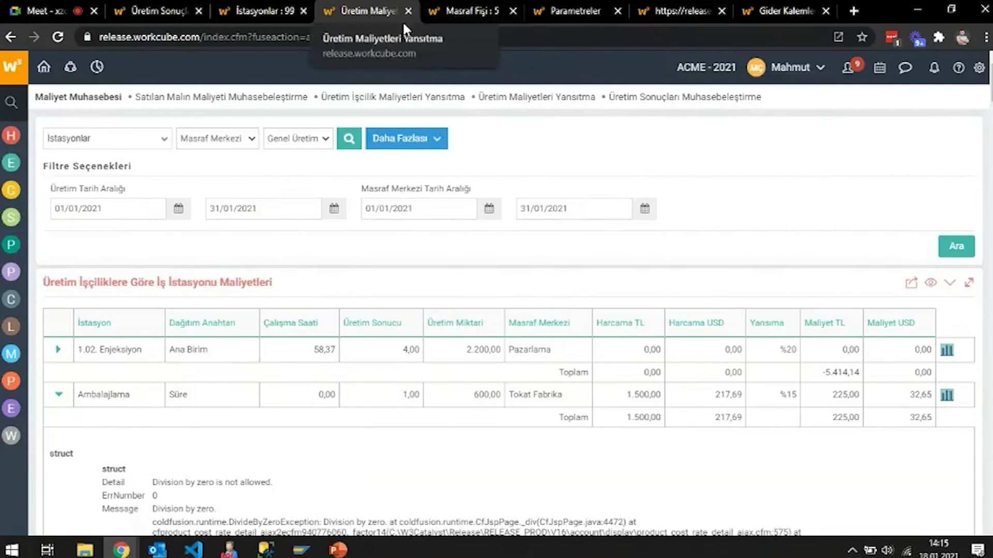
Step: Close the expense slip, Parametreler and Gider Kalemleri pages and the other unneeded page between them
click(506, 12)
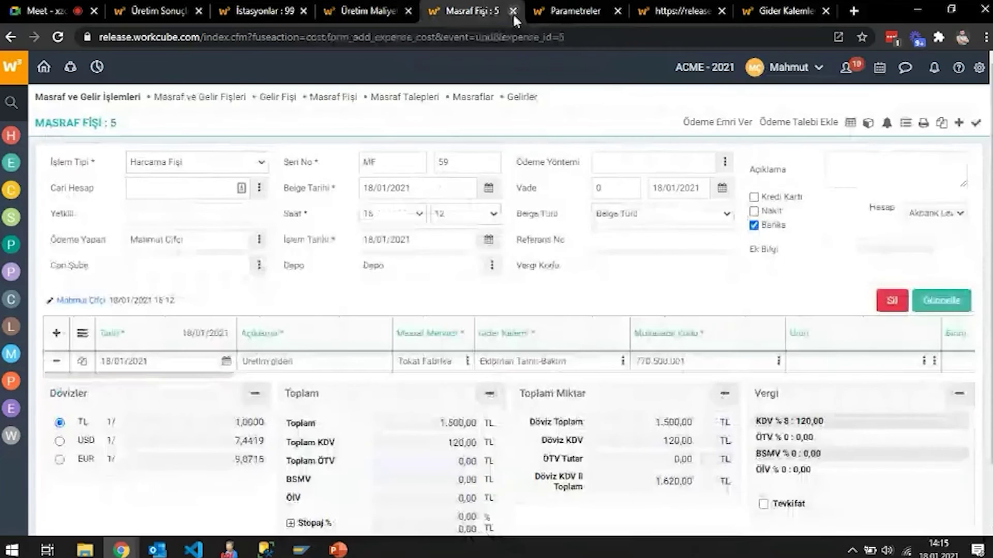
click(513, 10)
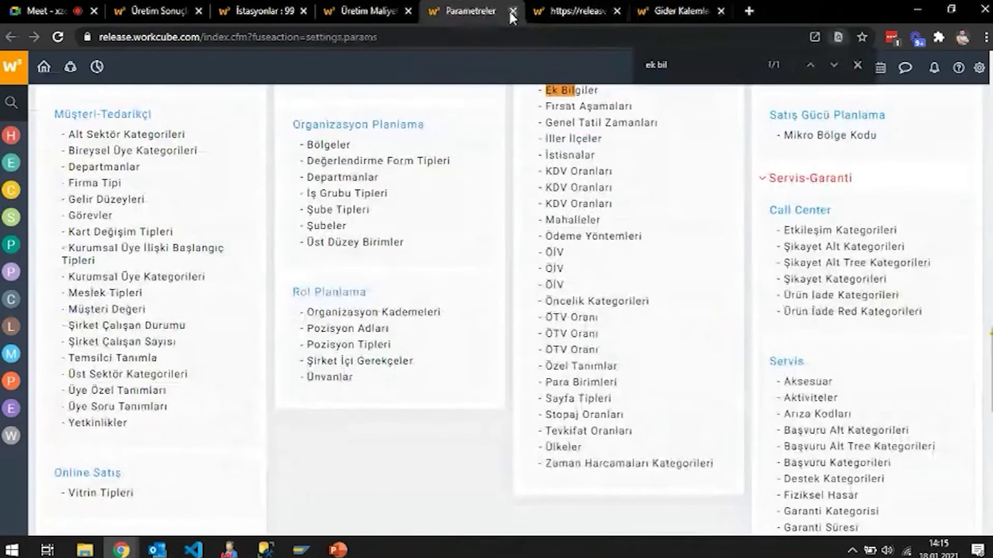
click(513, 11)
click(514, 11)
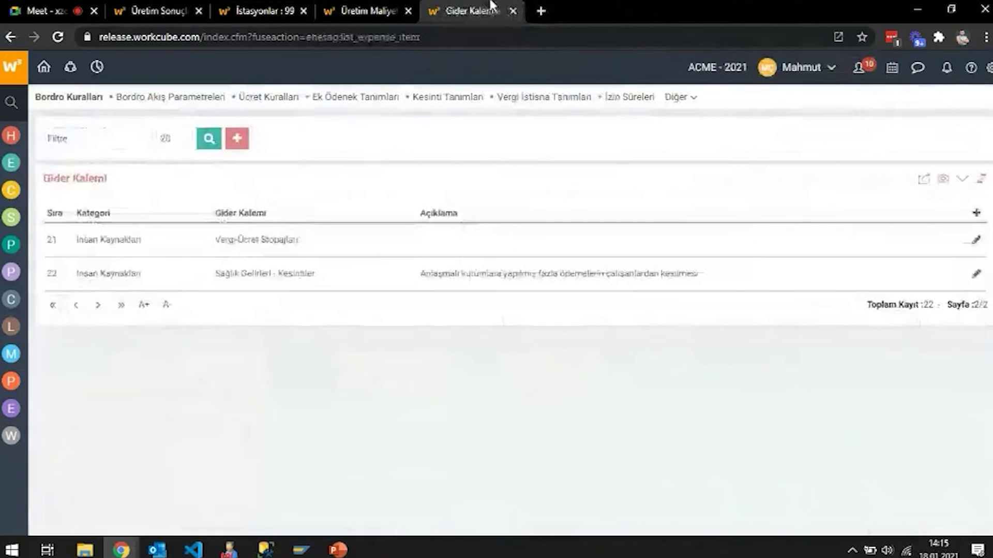
click(513, 11)
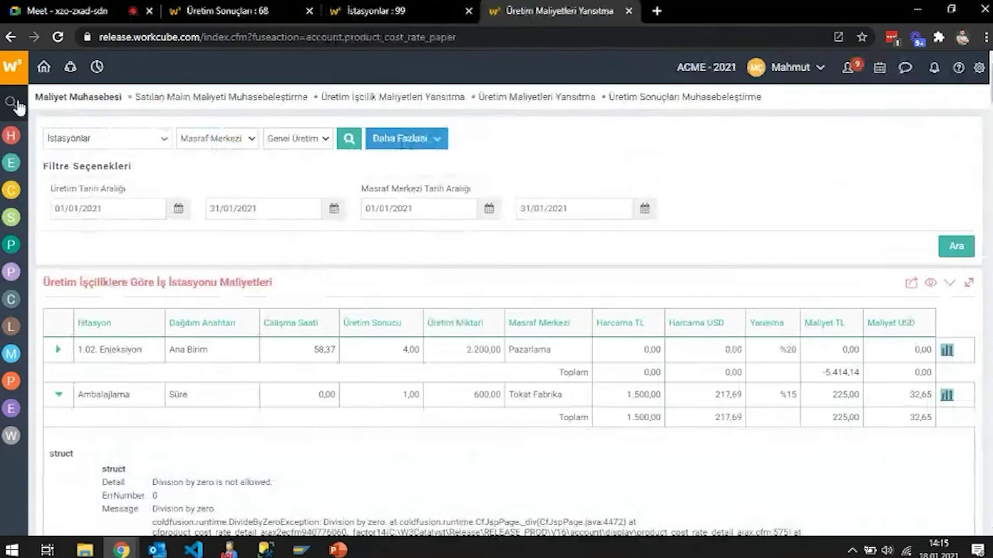
Step: Search the modules for "maliyet" and open Üretim İşçilik Maliyetleri Yansıtma in a separate browser tab
key(ctrl+m)
text(maliyet)
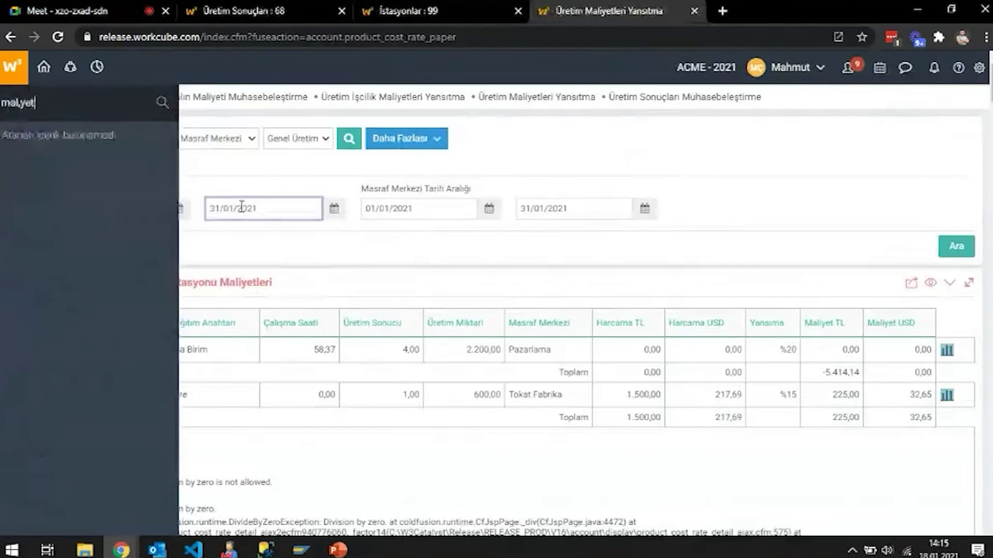
key(BackSpace)
key(BackSpace)
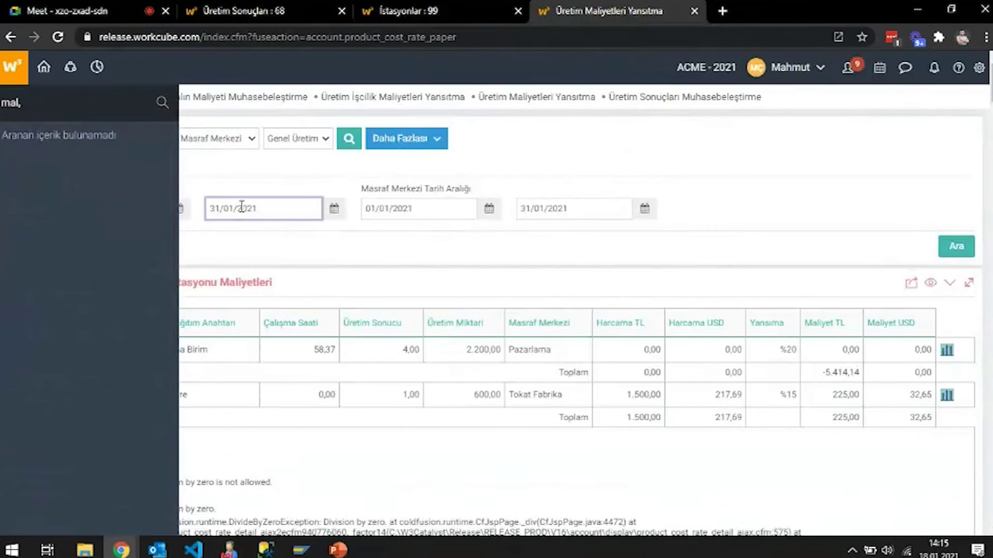
key(BackSpace)
text(iyet)
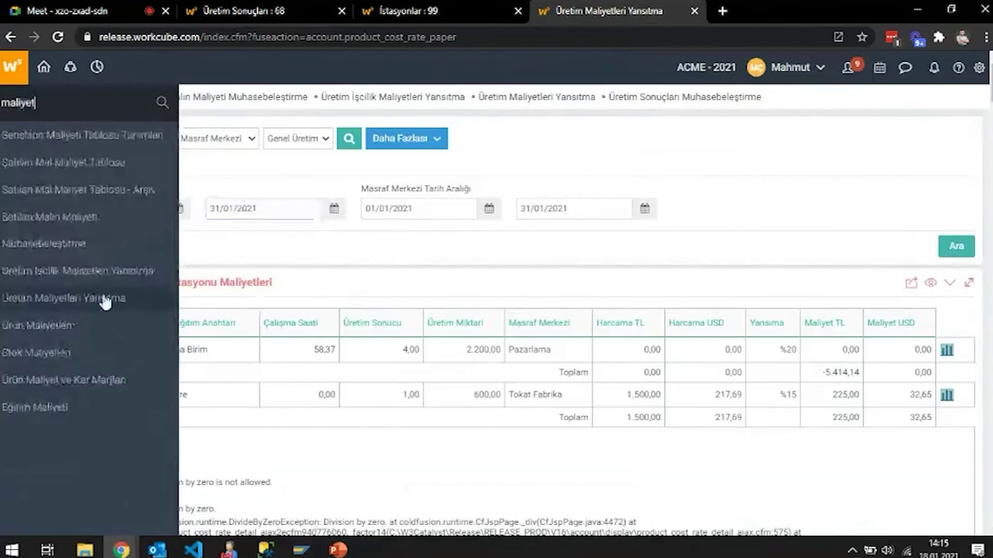
middle_click(97, 273)
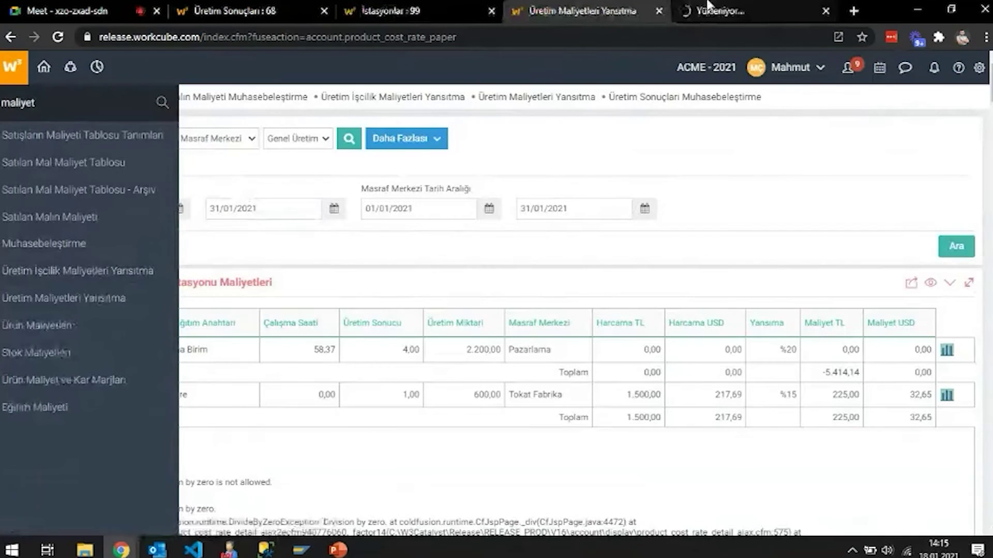
click(722, 7)
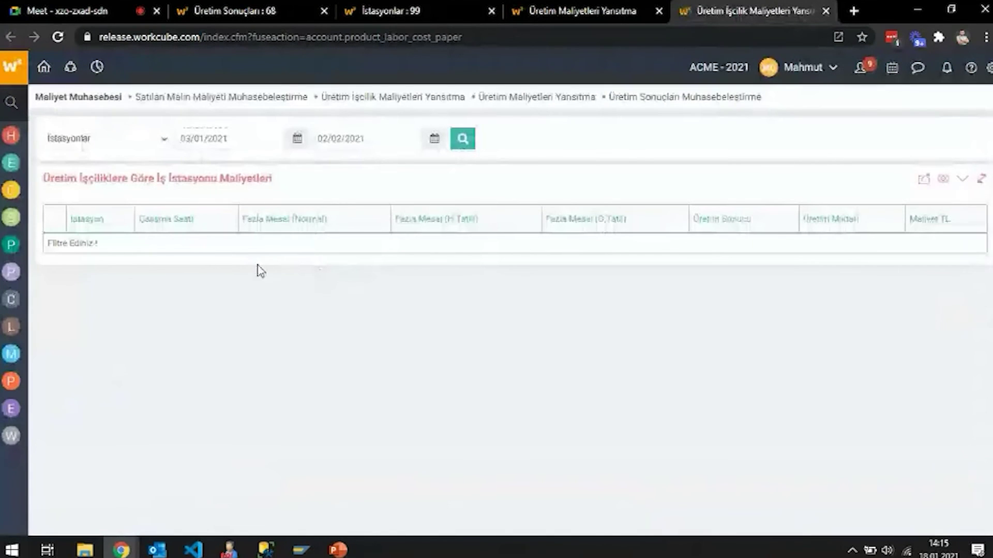
Step: List the station labour costs for the date range 01/01/2021 to 31/01/2021
click(298, 138)
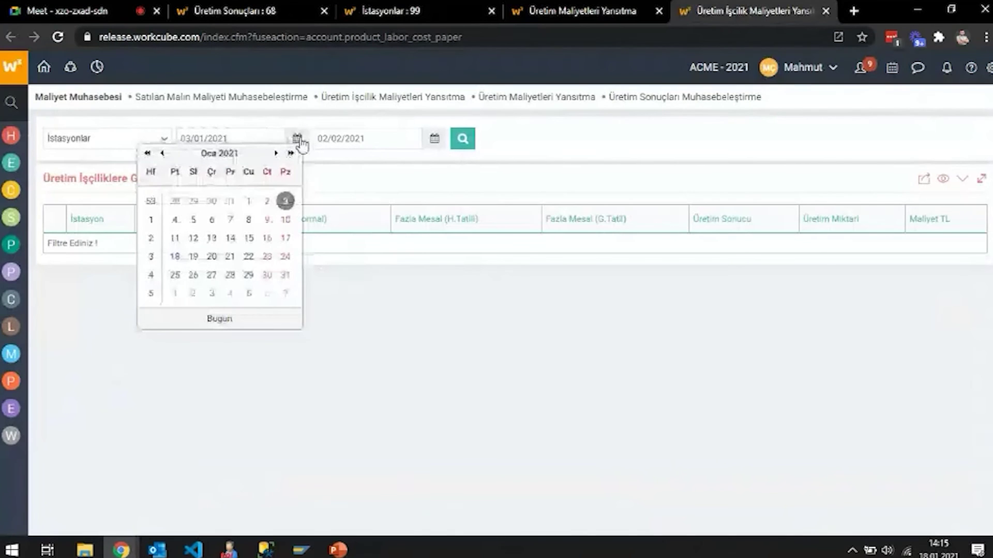
click(249, 200)
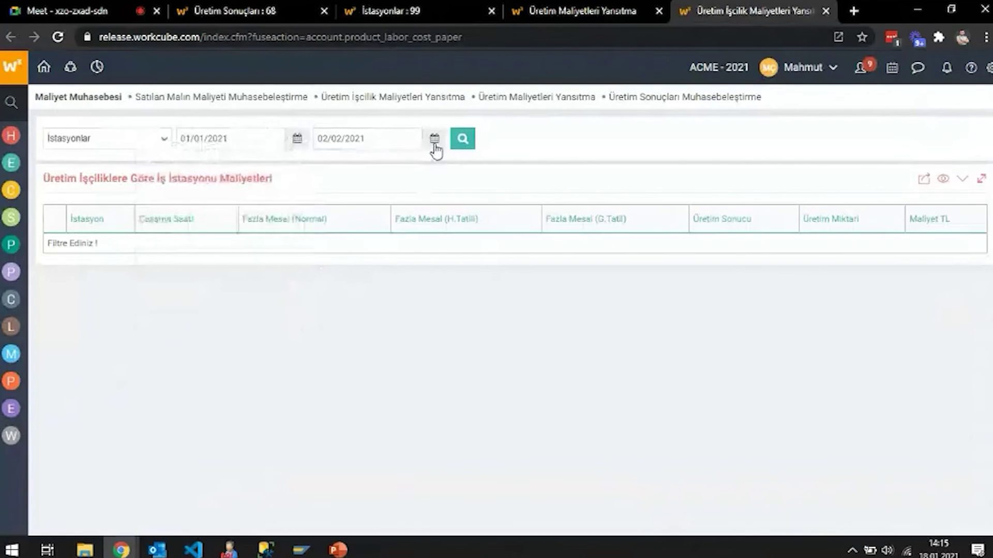
click(434, 144)
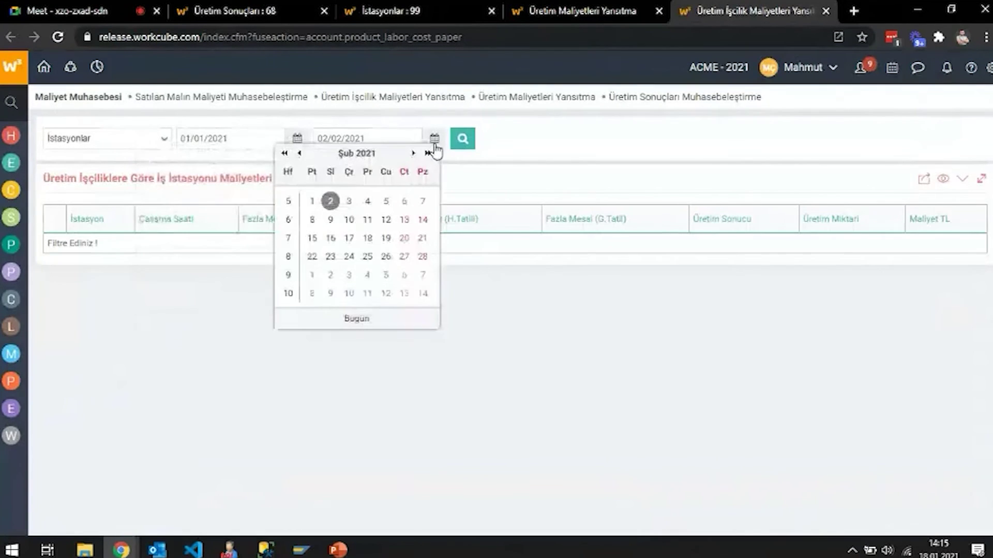
click(300, 154)
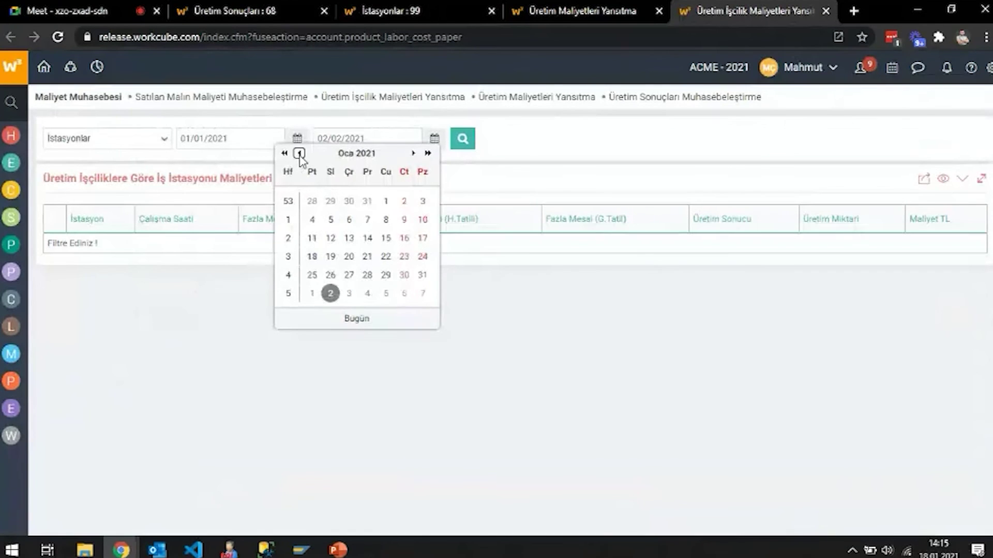
click(422, 274)
click(462, 138)
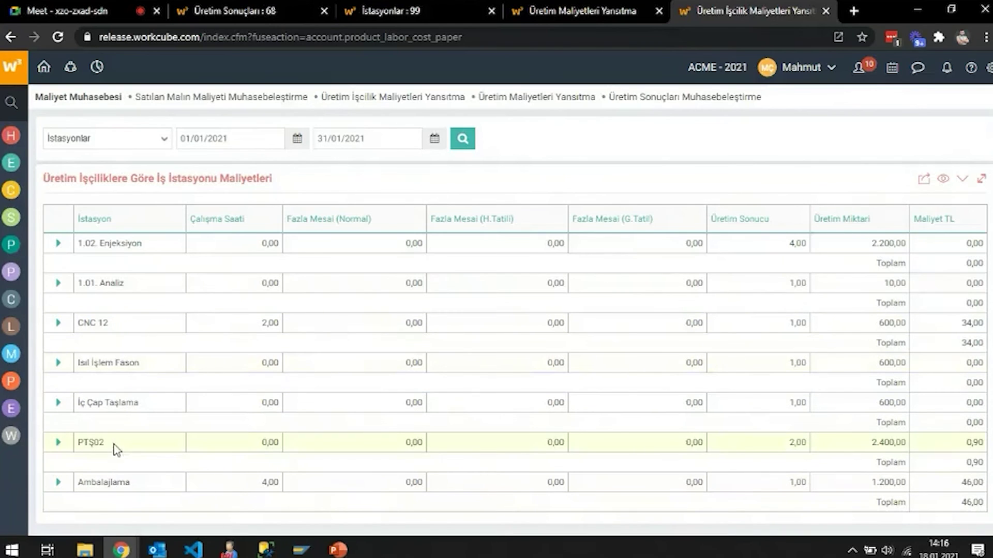
Step: Expand the Ambalajlama station's labour cost details and reflect its production costs to the production results
click(57, 485)
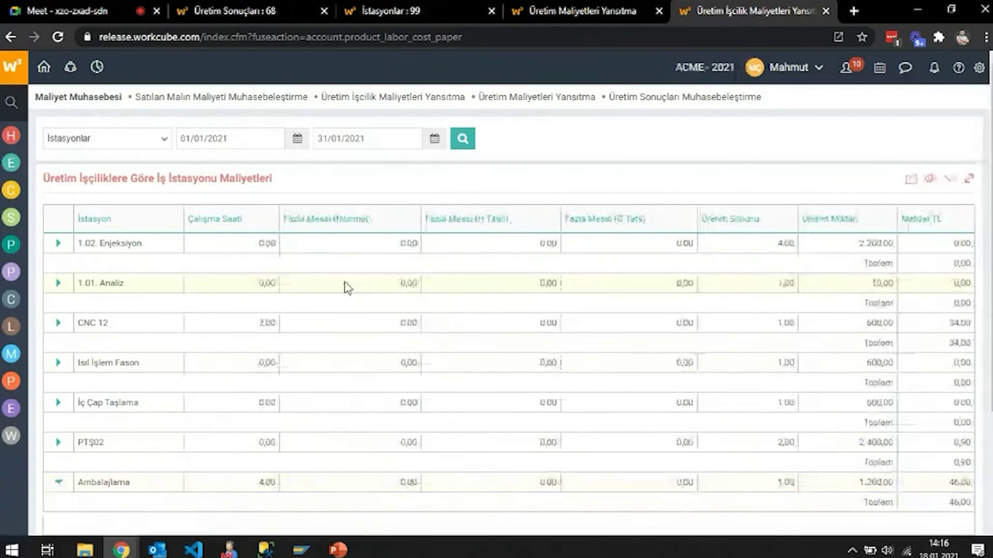
scroll(410, 278, down, 3)
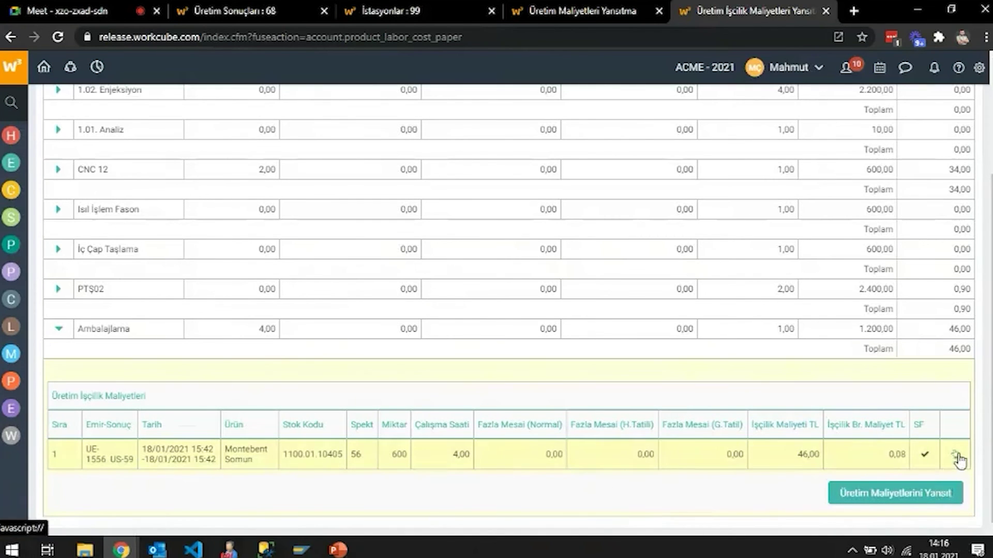
click(916, 492)
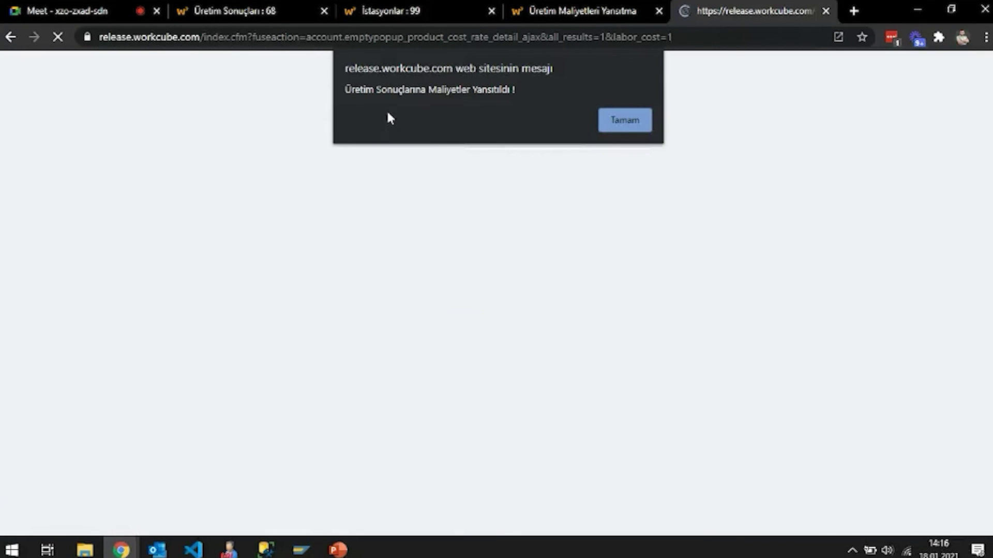
click(621, 126)
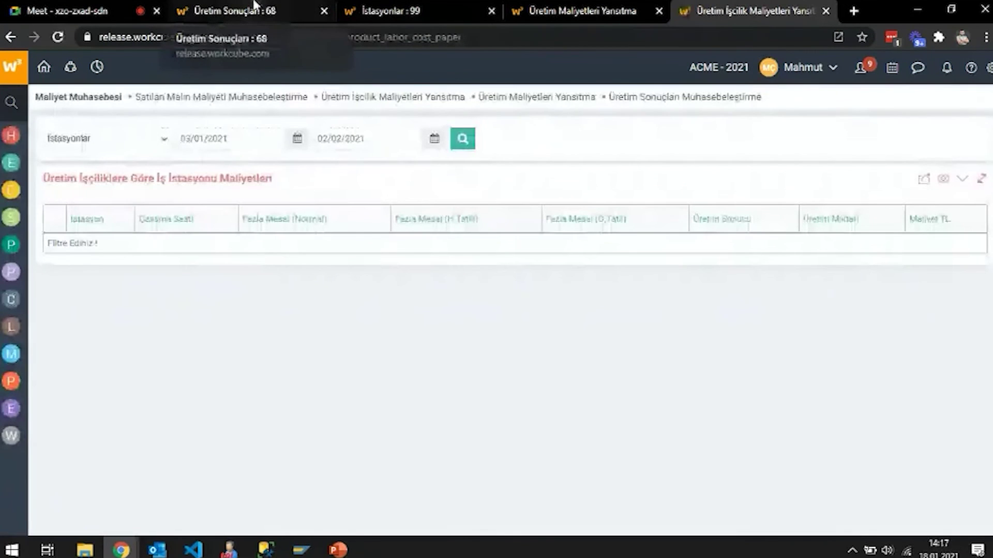
Step: Examine the cost columns of the Montebent Somun row in the Ambalajlama production result
click(255, 5)
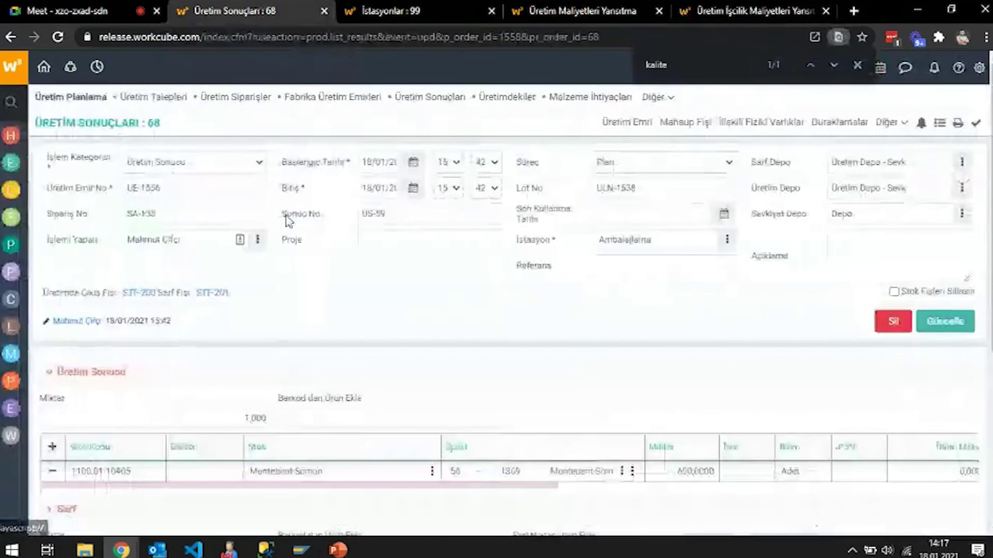
scroll(466, 382, down, 3)
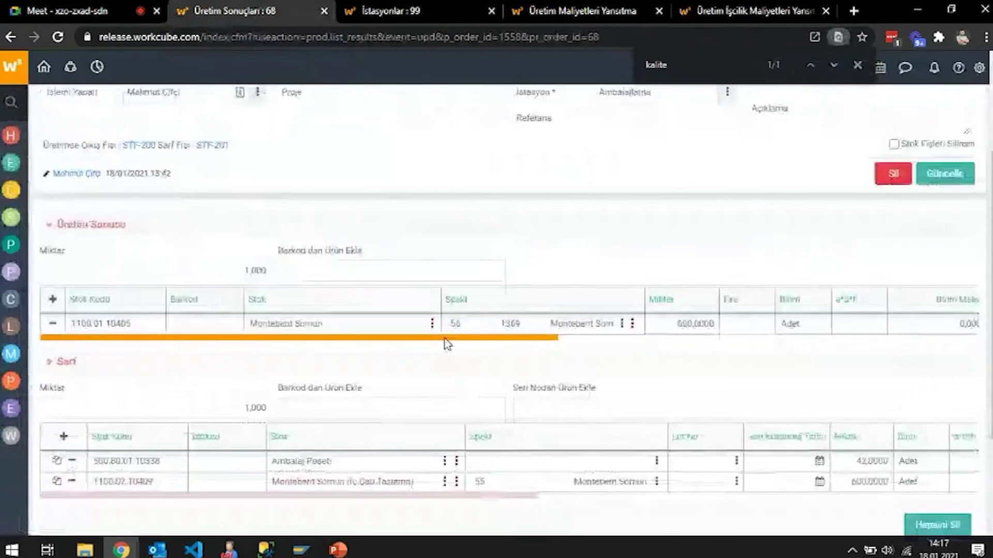
drag(446, 342, 741, 353)
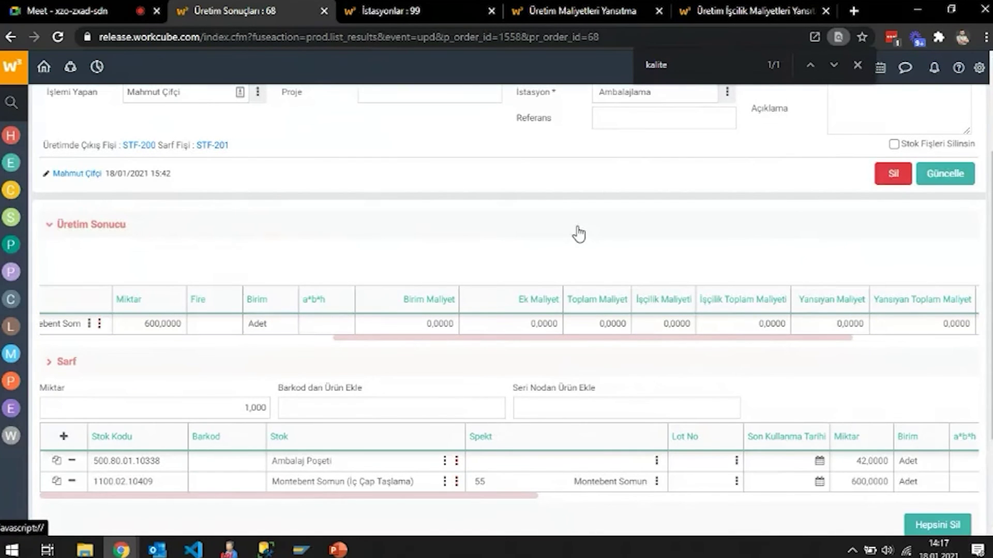
Step: Reload the Ambalajlama production result and examine the labour and reflected cost columns of the Montebent Somun row
right_click(550, 184)
click(587, 223)
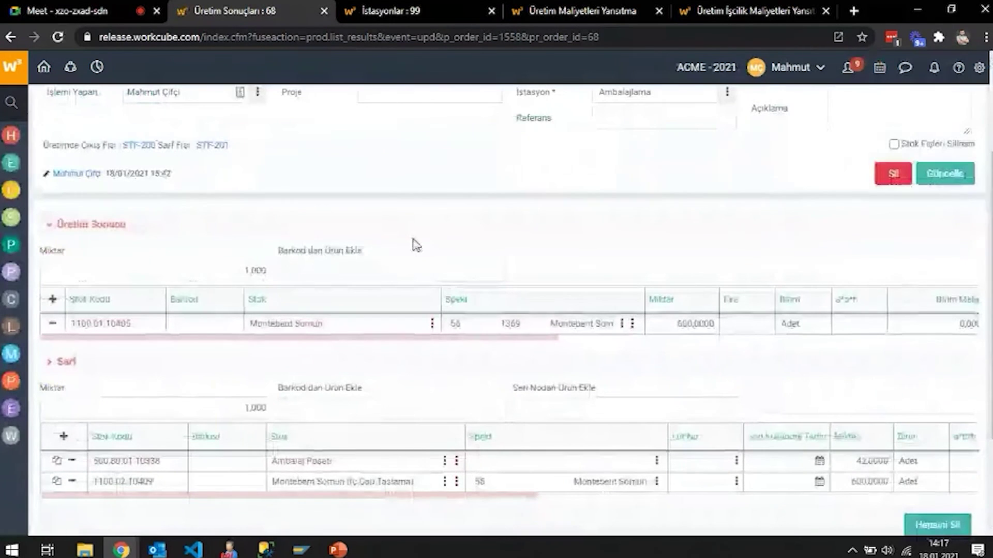
drag(313, 337, 538, 383)
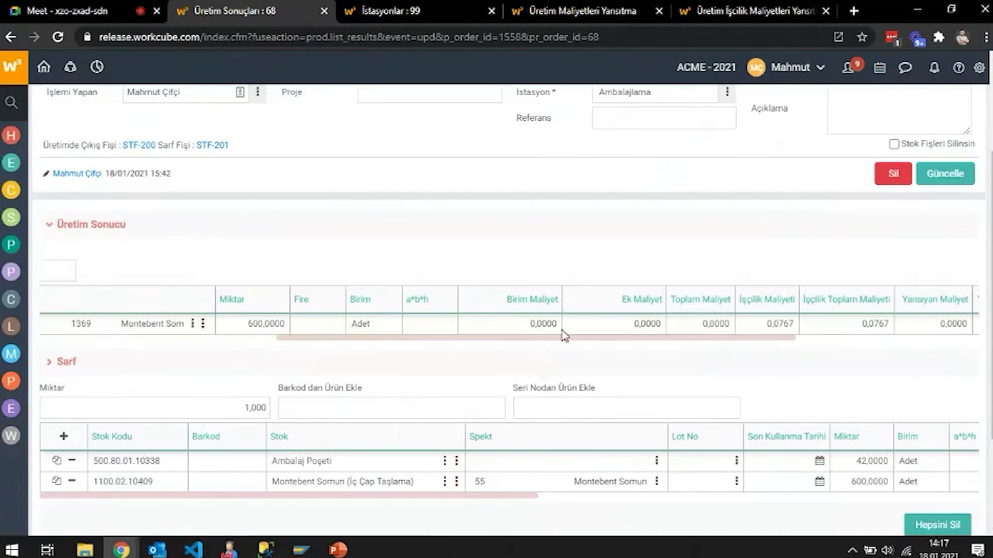
drag(751, 338, 822, 363)
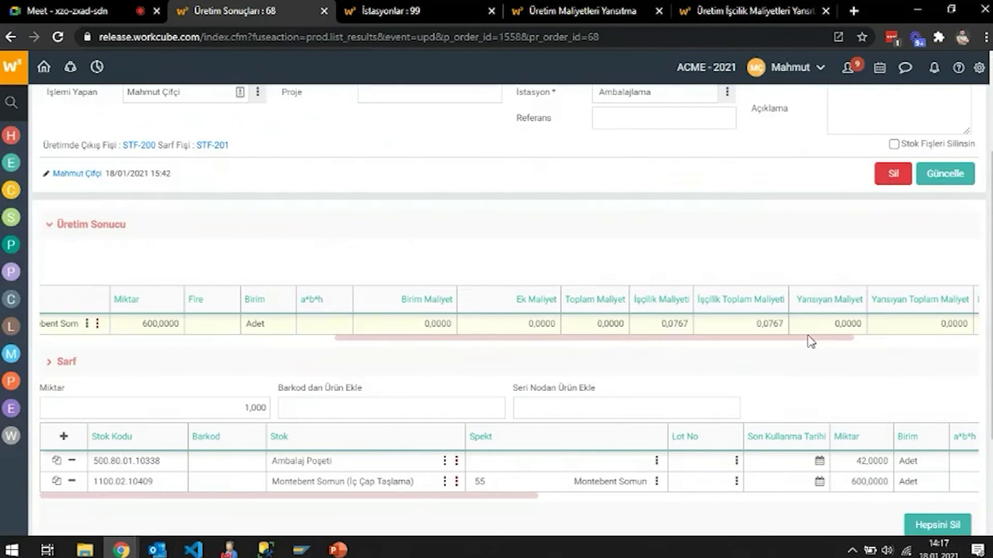
drag(810, 341, 843, 343)
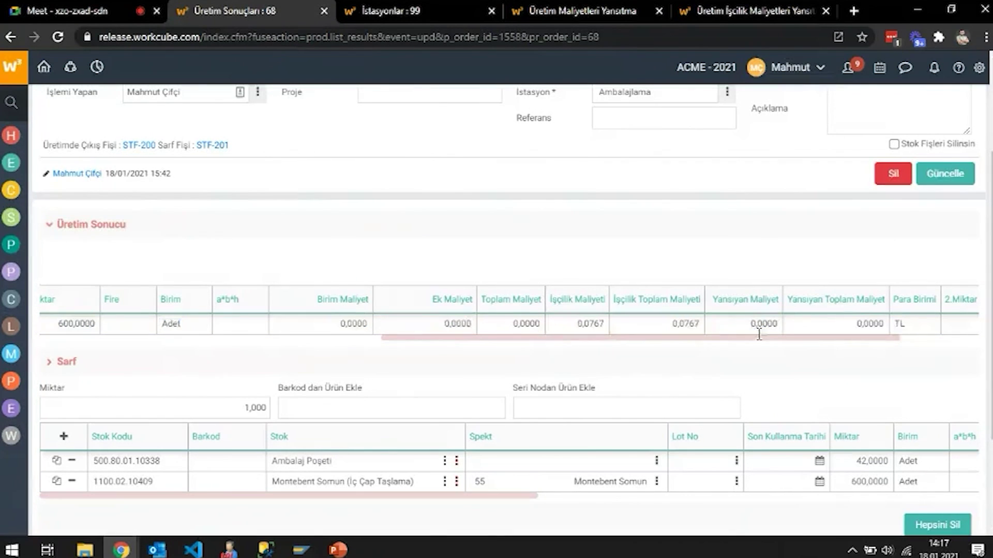
drag(756, 338, 265, 370)
click(497, 274)
scroll(498, 278, up, 3)
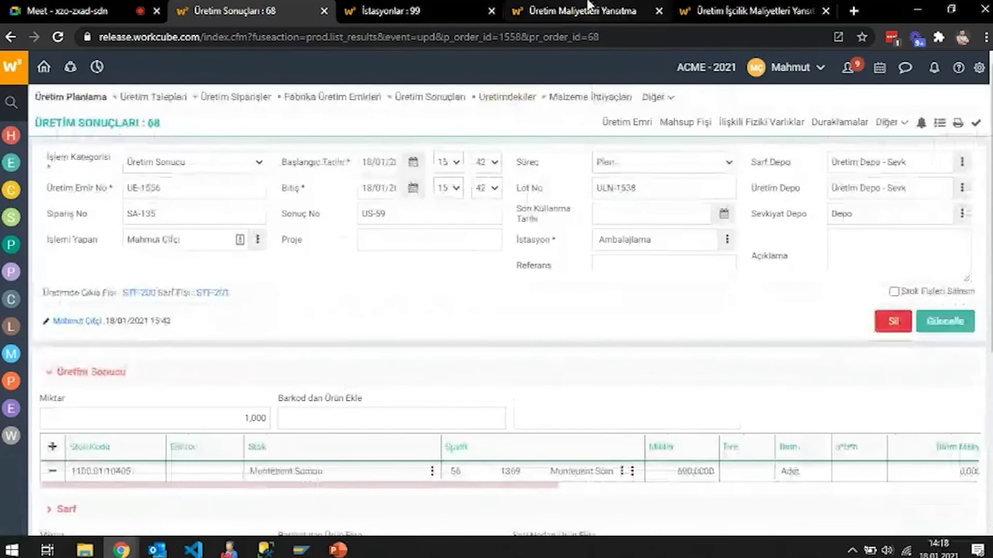
Step: Open the Bakım page from the Üretim İşçilik Maliyetleri Yansıtma page and open Yeniden Maliyet Oluşturma in a separate browser tab
click(750, 10)
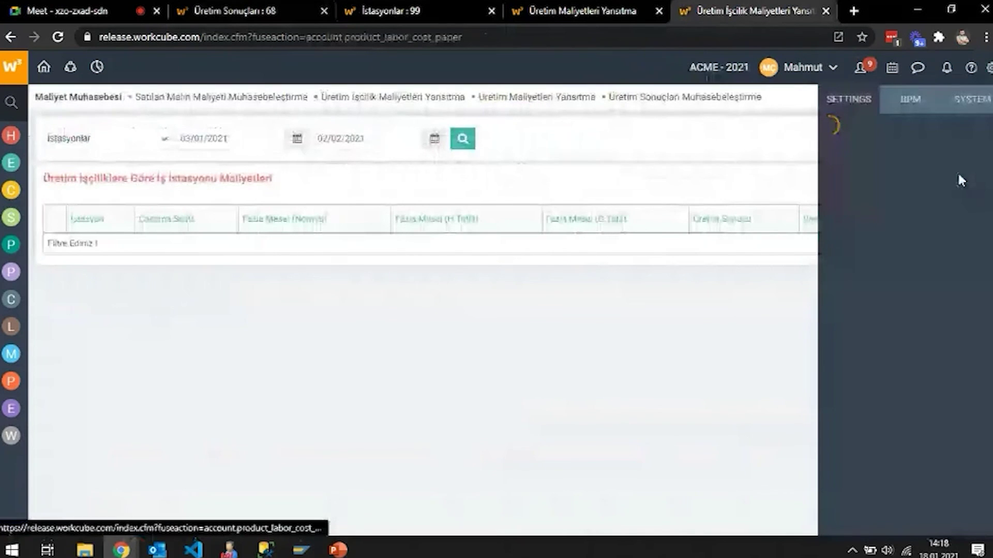
click(979, 105)
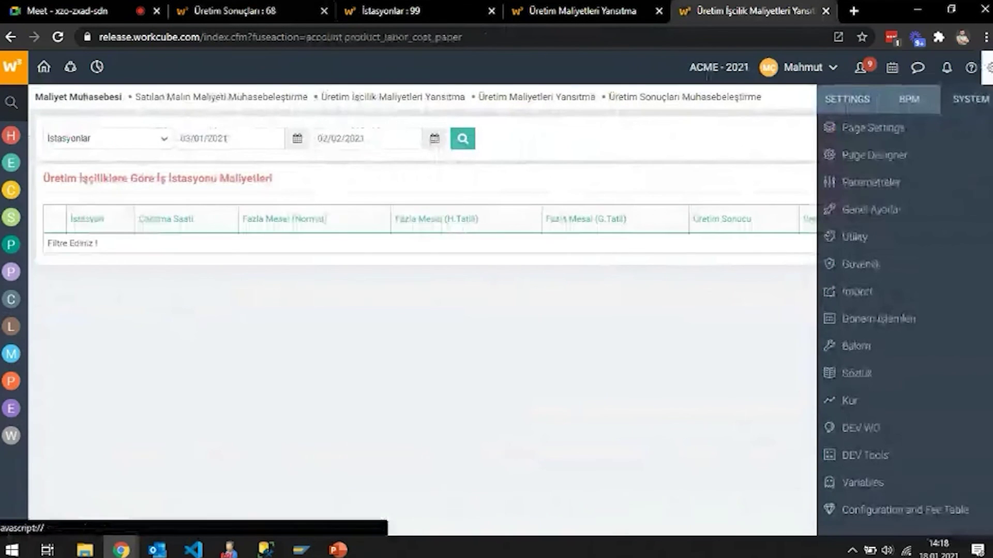
click(869, 341)
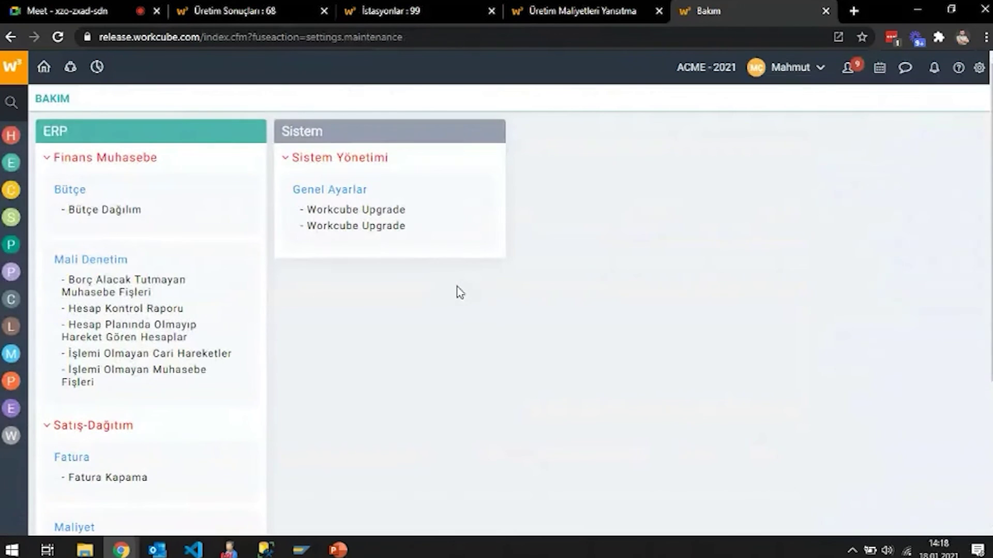
scroll(313, 402, down, 4)
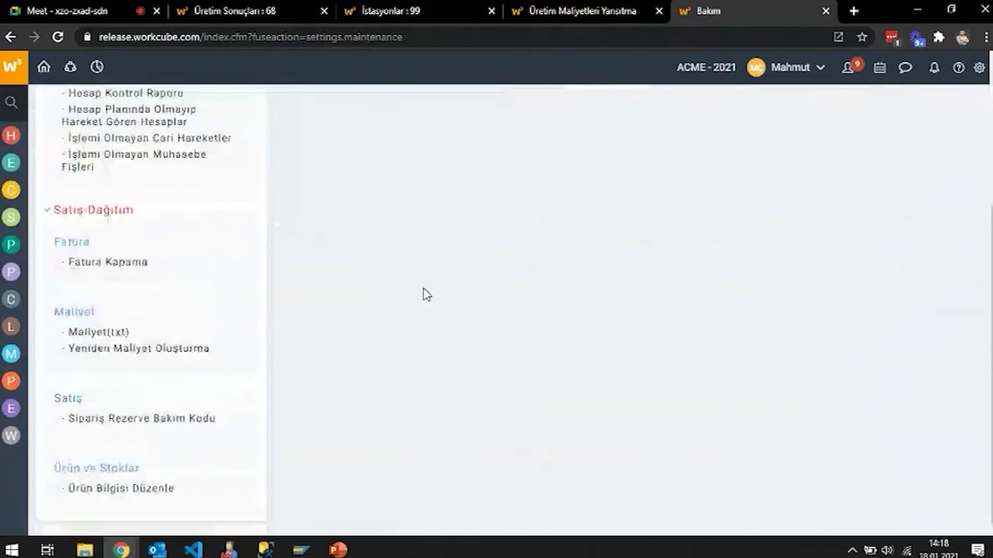
click(170, 350)
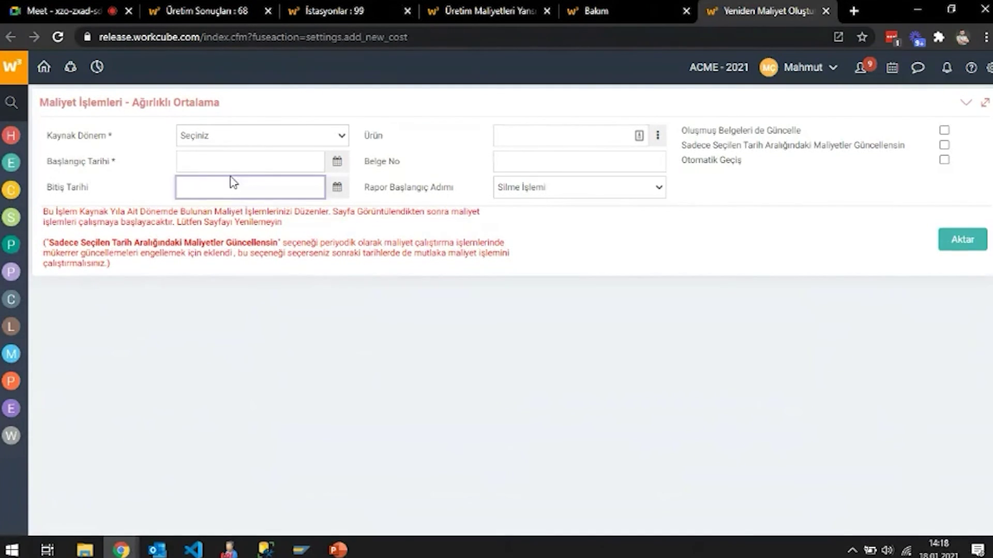
Step: Set Kaynak Dönem to ACME - 2021 - (2021), the date range to 01/01/2021–31/01/2021 and Rapor Başlangıç Adımı to Silme İşlemi
click(229, 135)
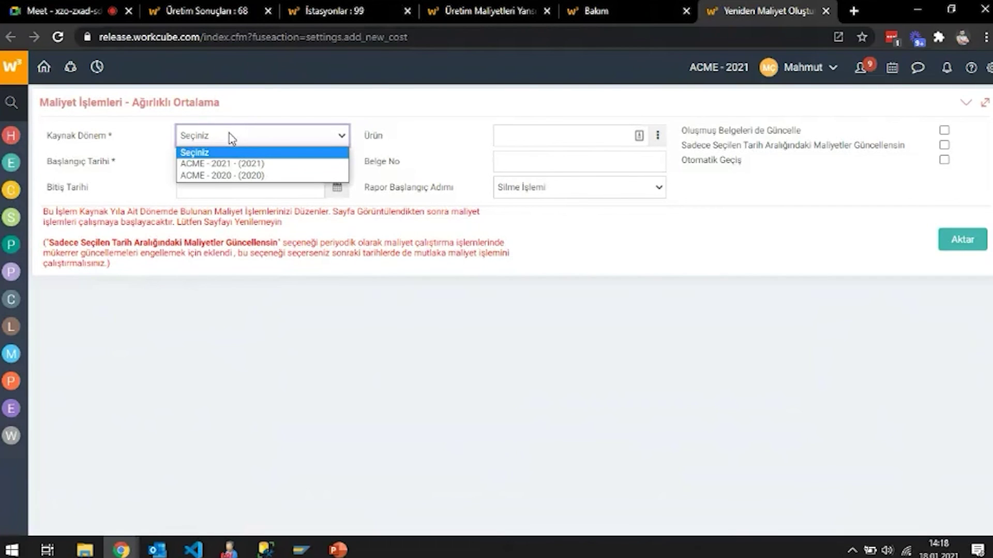
click(240, 164)
click(241, 161)
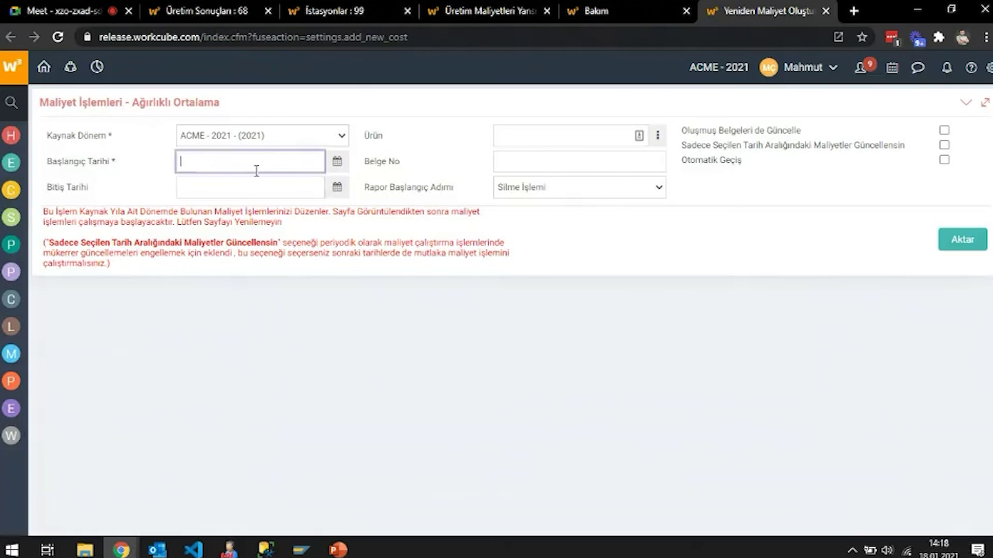
click(337, 161)
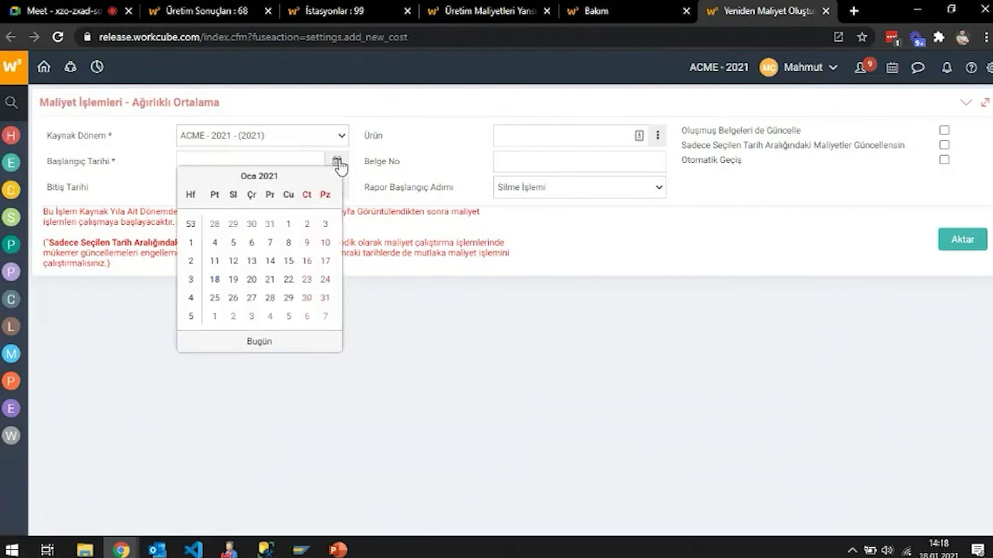
click(287, 224)
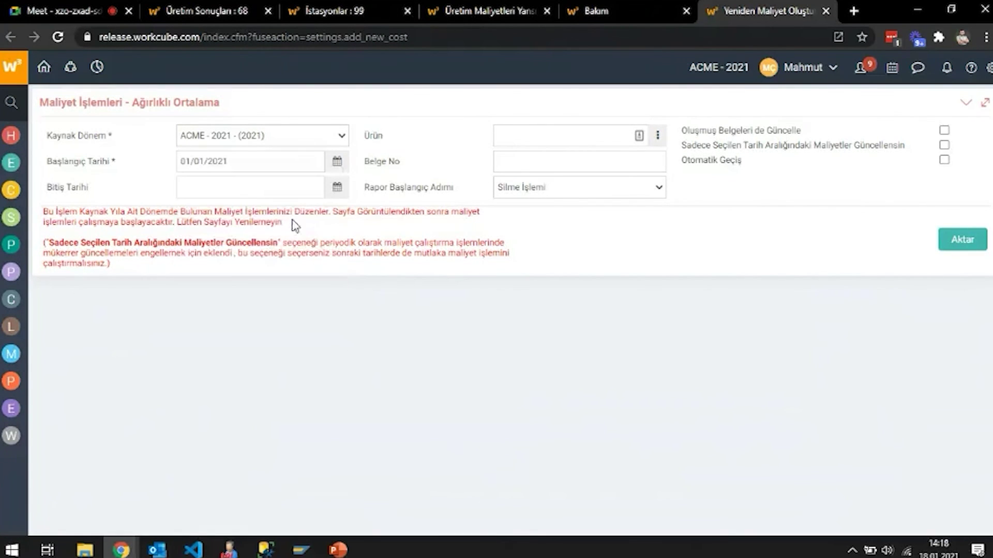
click(331, 188)
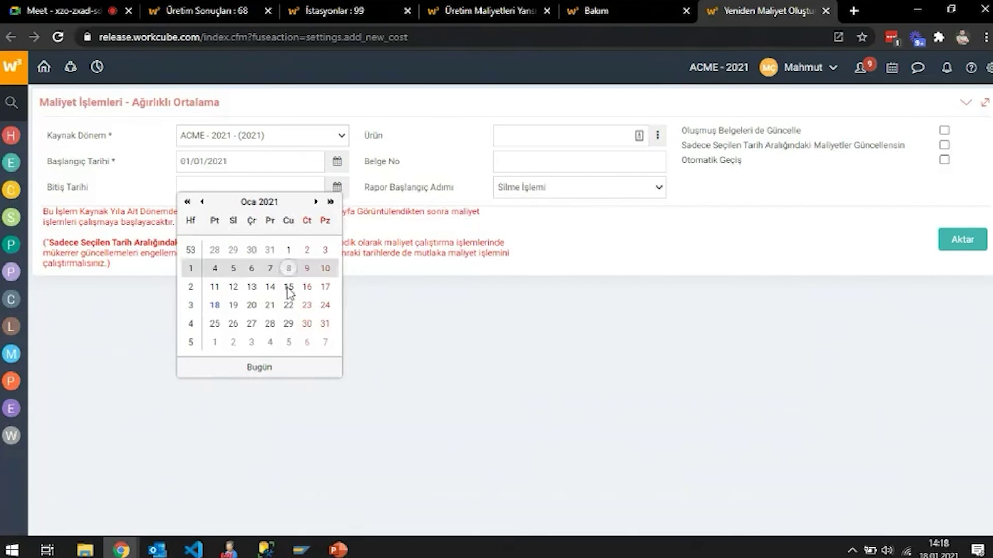
click(323, 324)
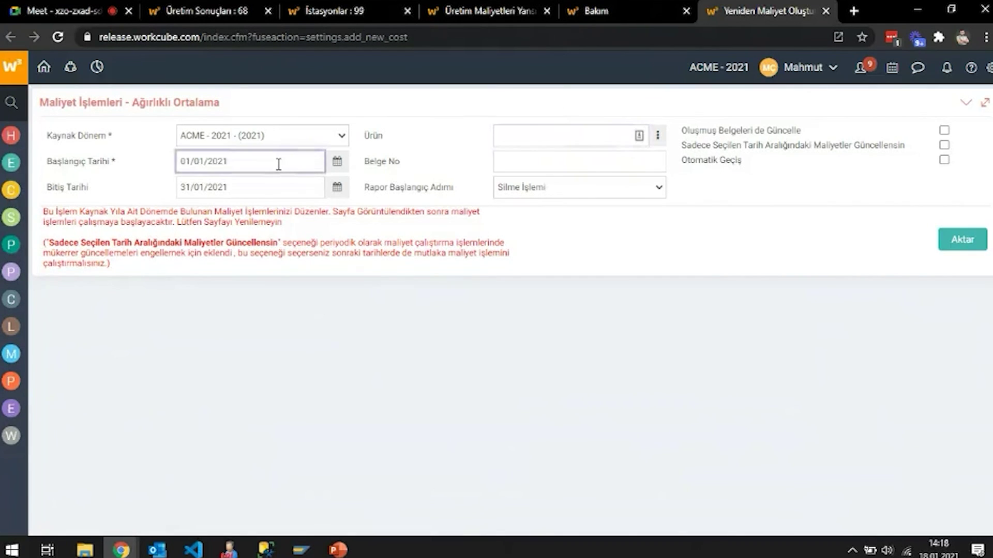
click(535, 137)
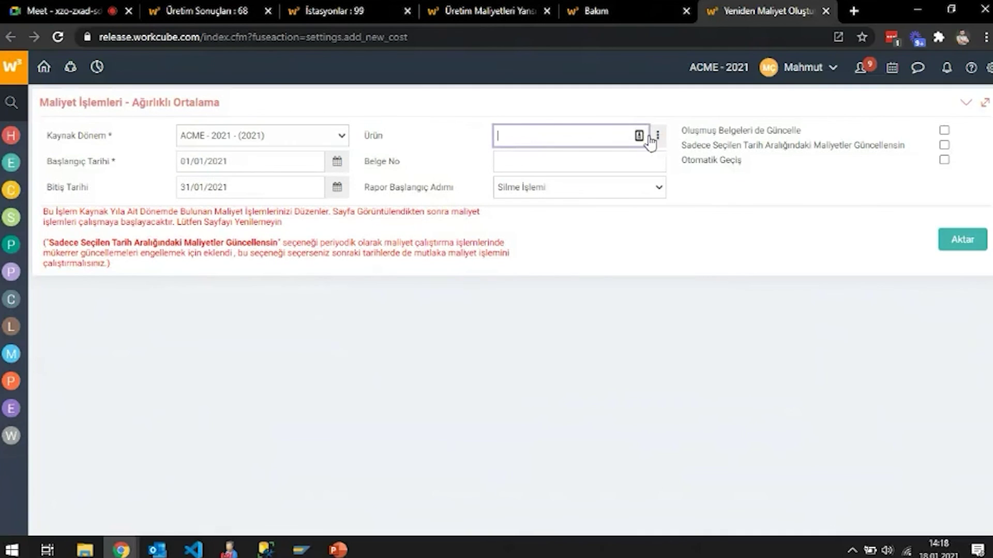
click(574, 164)
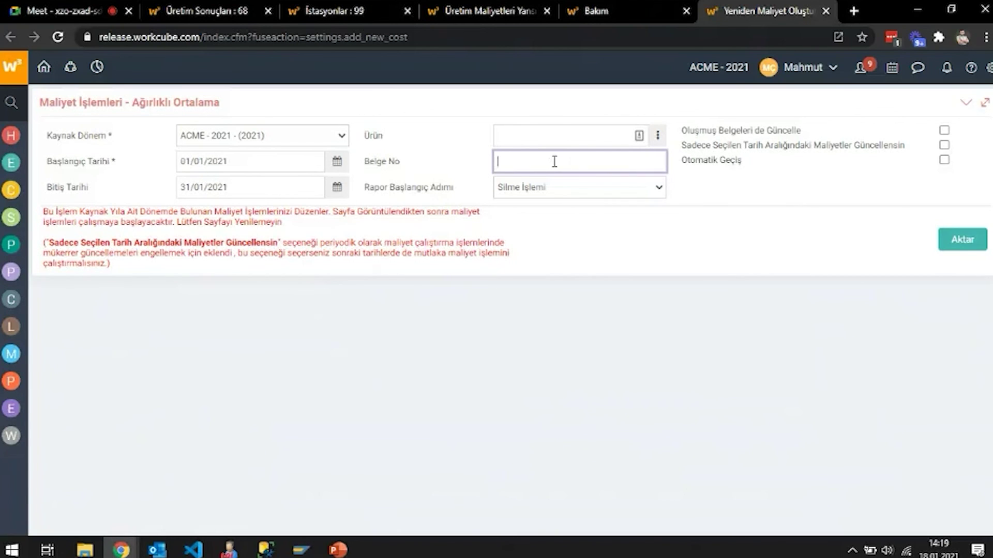
click(567, 187)
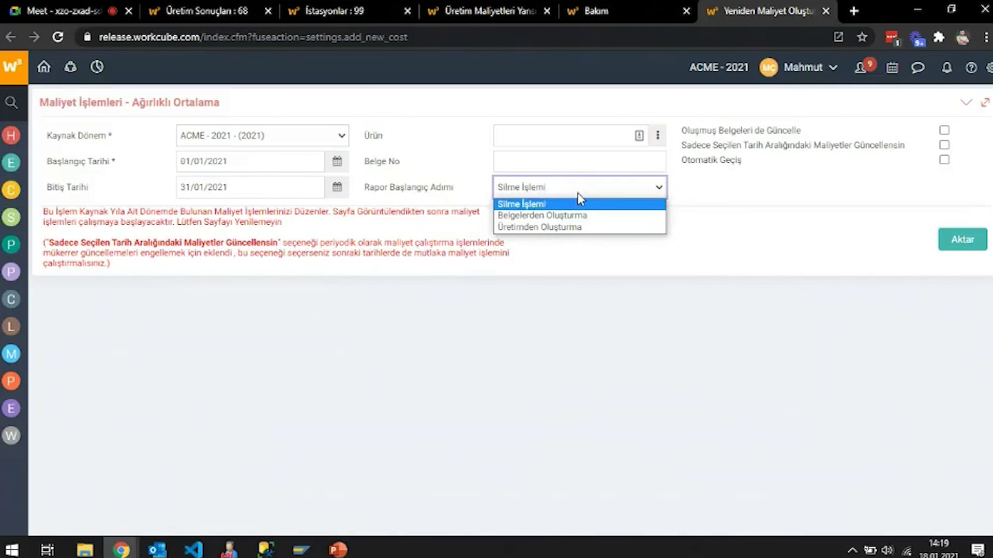
click(578, 194)
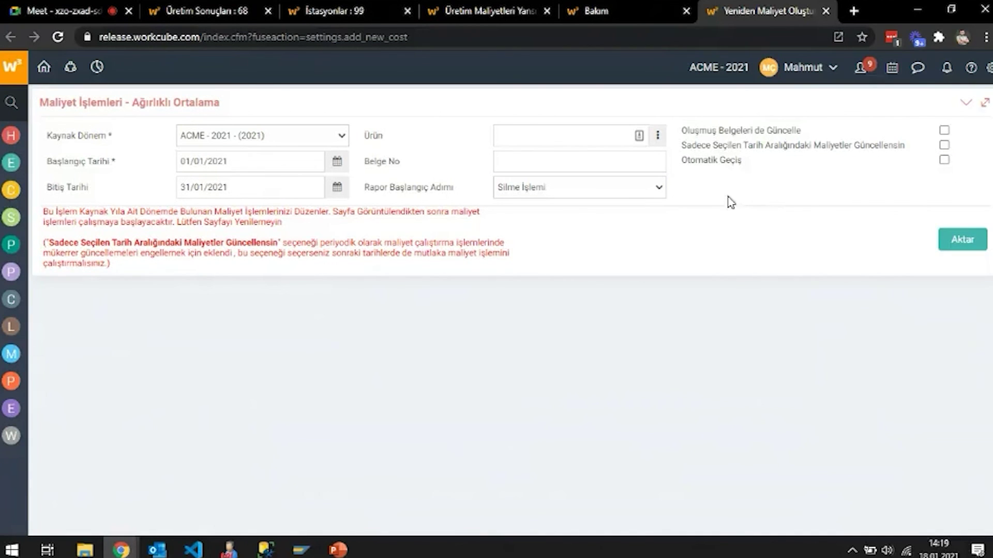
Step: Open the page settings of the cost operations and set Çıkış İşlemleri Güncellensin to Evet
click(988, 67)
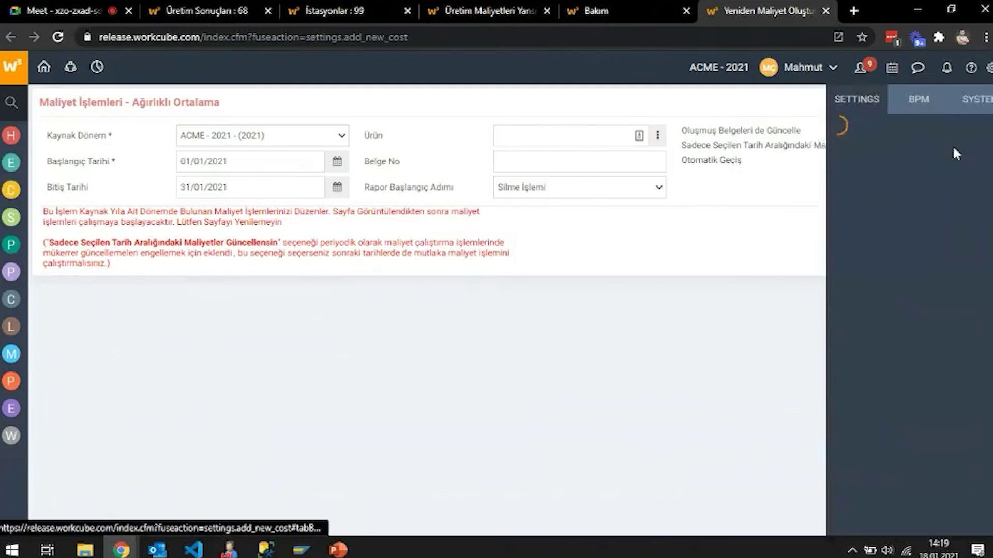
click(968, 98)
click(874, 130)
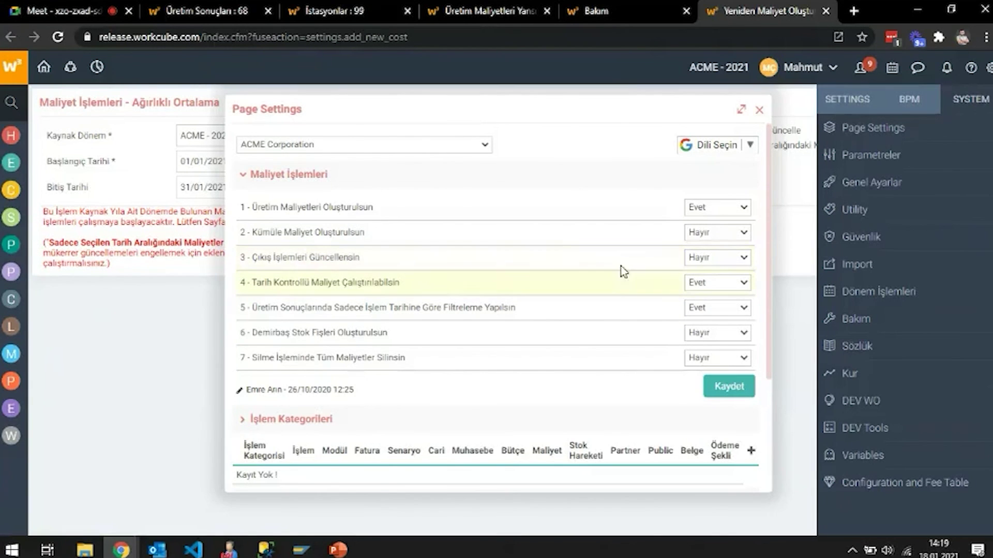
click(704, 261)
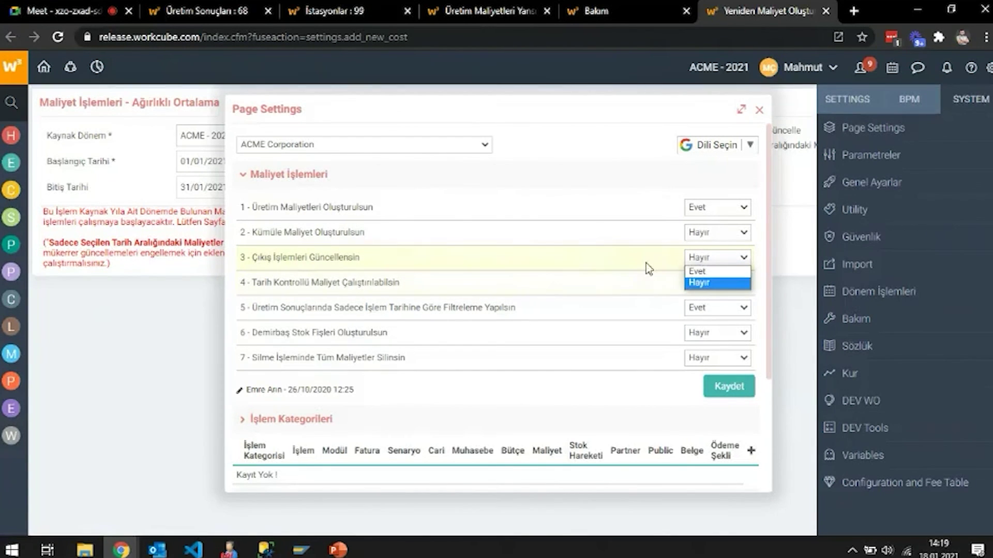
click(697, 273)
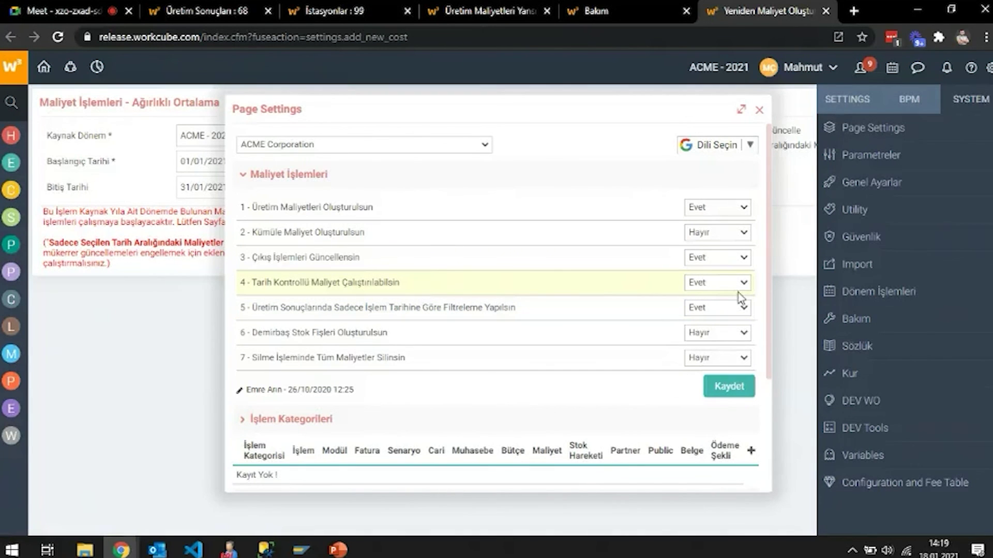
Step: Set Silme İşleminde Tüm Maliyetler Silinsin to Evet, save the page settings and close them
mouse_move(371, 317)
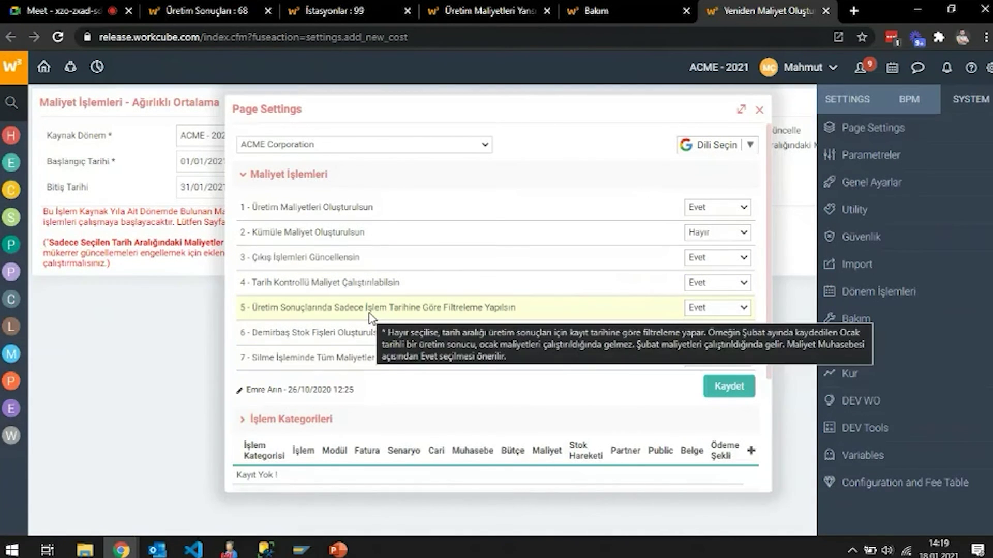
scroll(362, 302, down, 2)
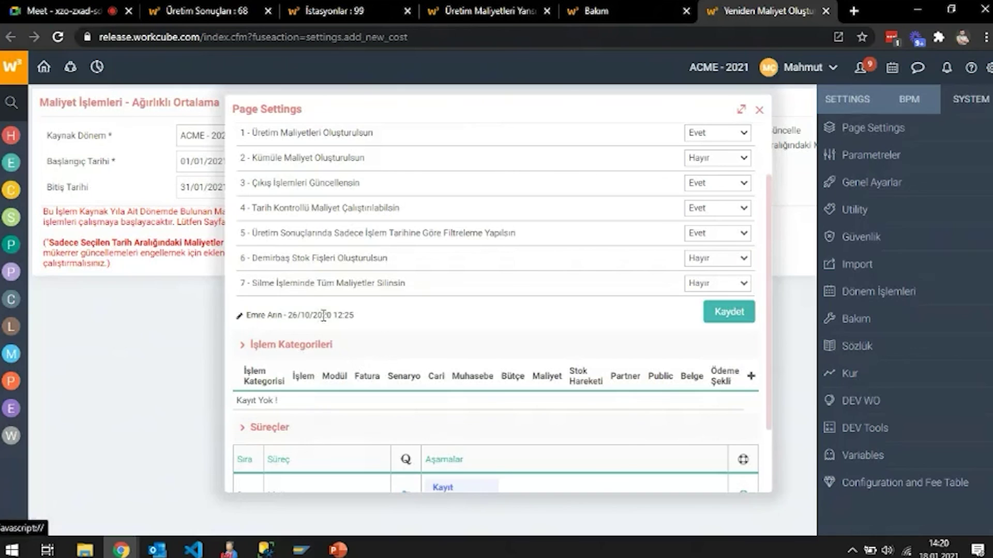
mouse_move(381, 287)
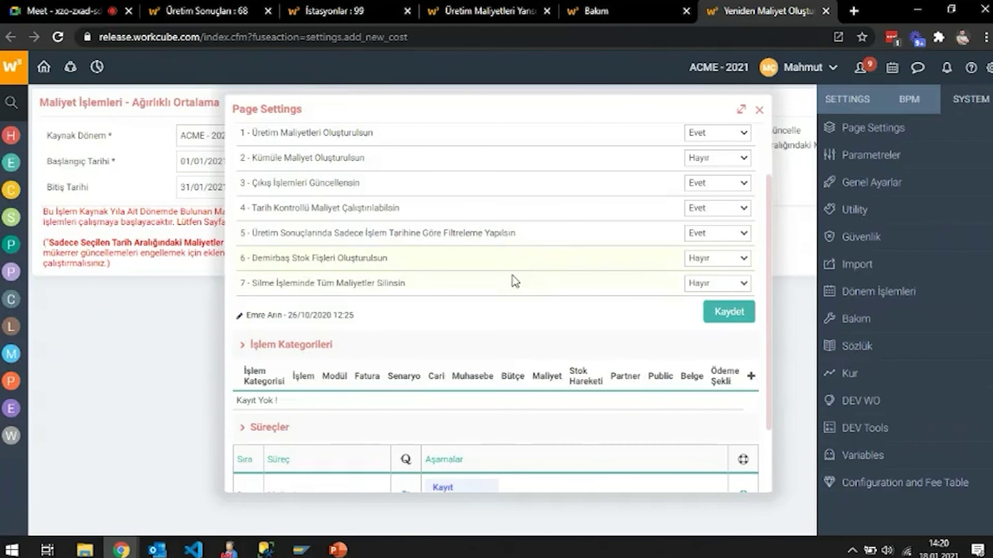
scroll(504, 276, up, 2)
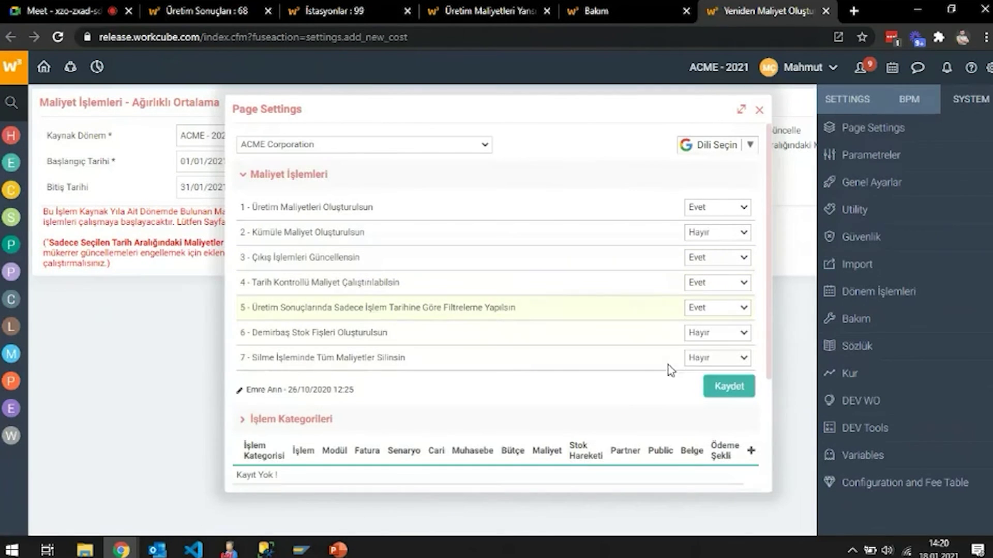
click(706, 364)
click(698, 370)
click(731, 385)
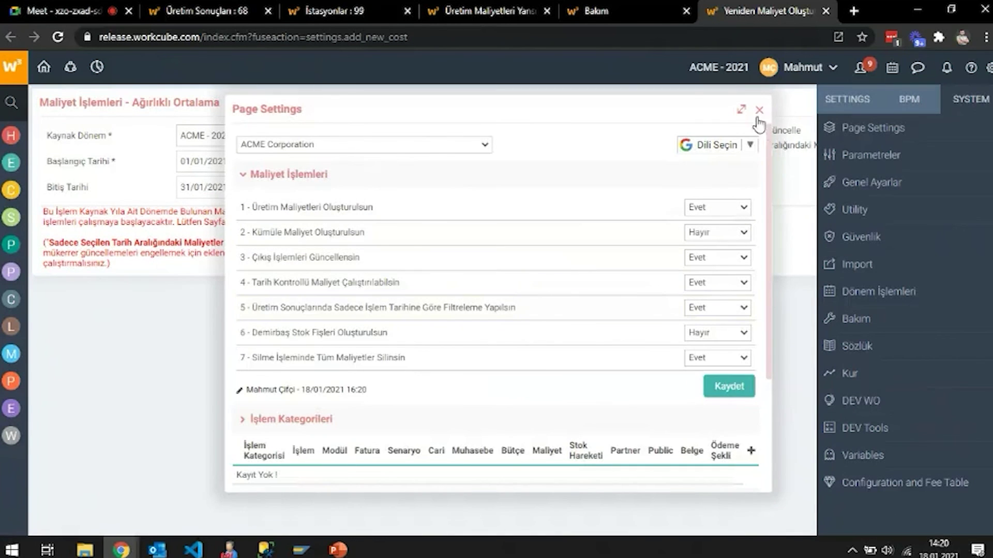
click(756, 110)
click(987, 68)
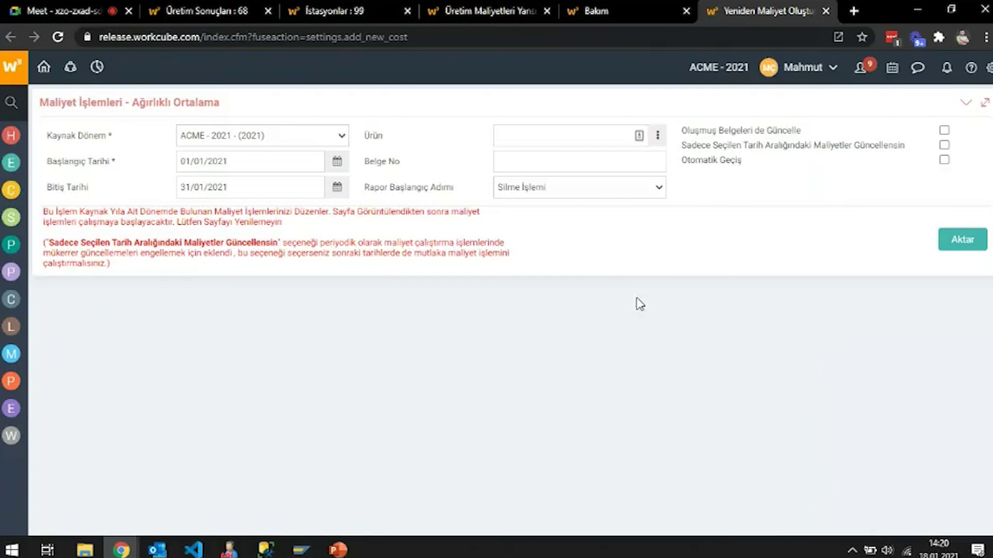
Step: Start the cost transfer and run its deletion and Maliyetlerin Oluşturulması stages, confirming each one
click(960, 243)
click(572, 127)
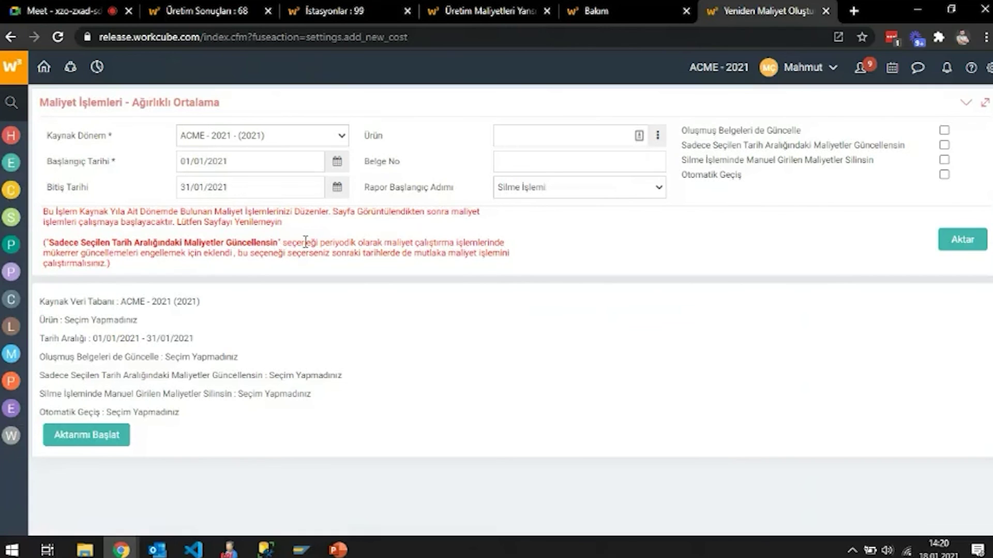
click(99, 440)
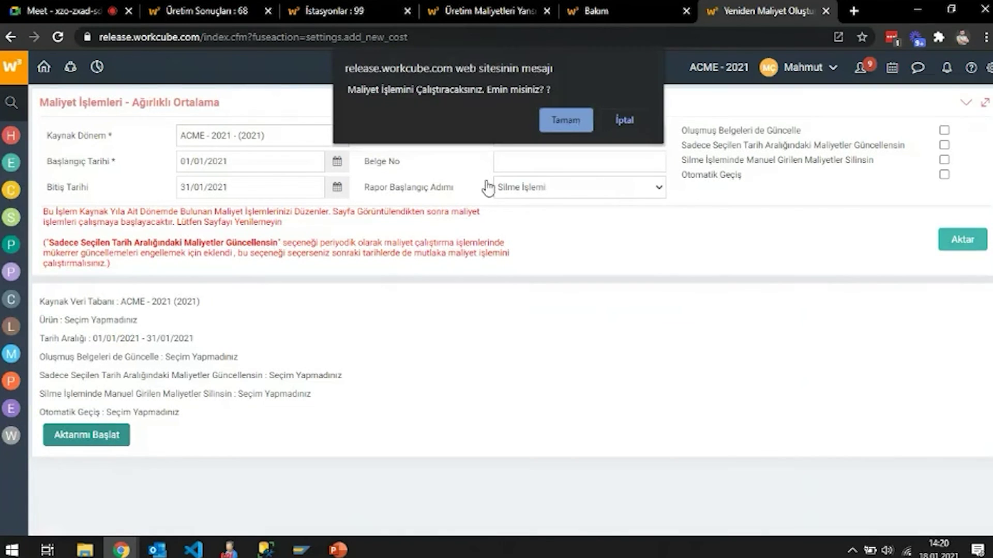
click(566, 118)
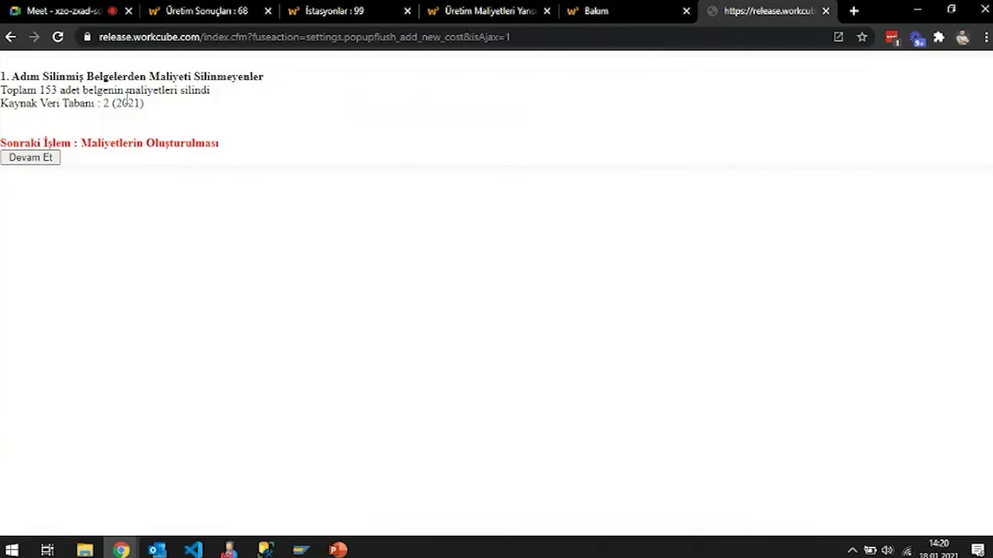
click(48, 159)
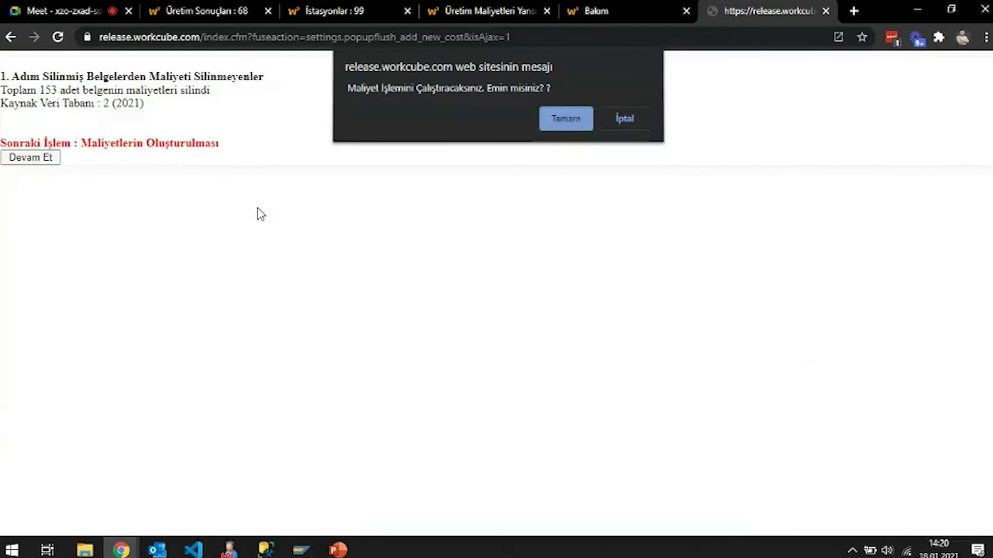
click(559, 118)
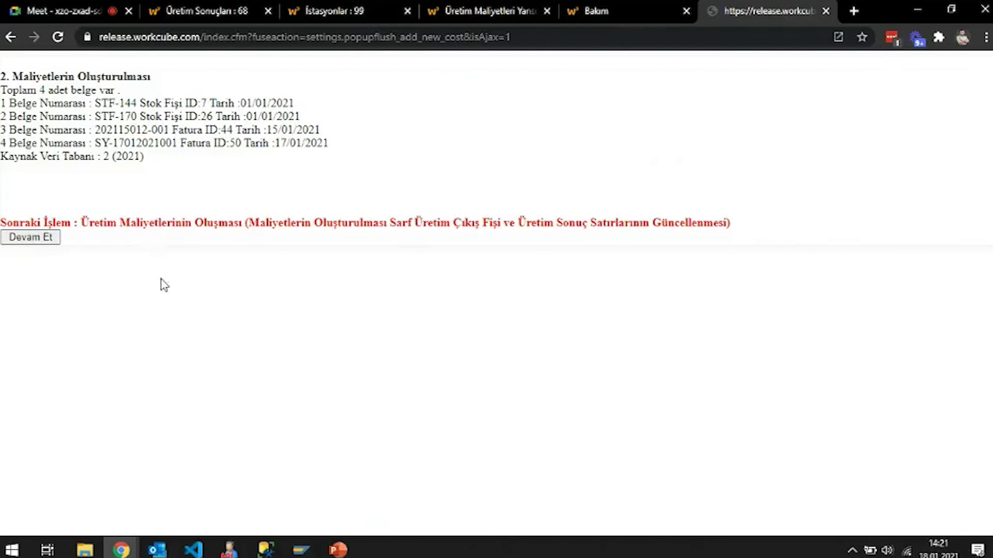
Step: Run the Üretim Maliyetlerinin Oluşması and Çıkış İşlemlerinin Güncellenmesi stages of the cost transfer, confirming each one
click(39, 242)
click(568, 125)
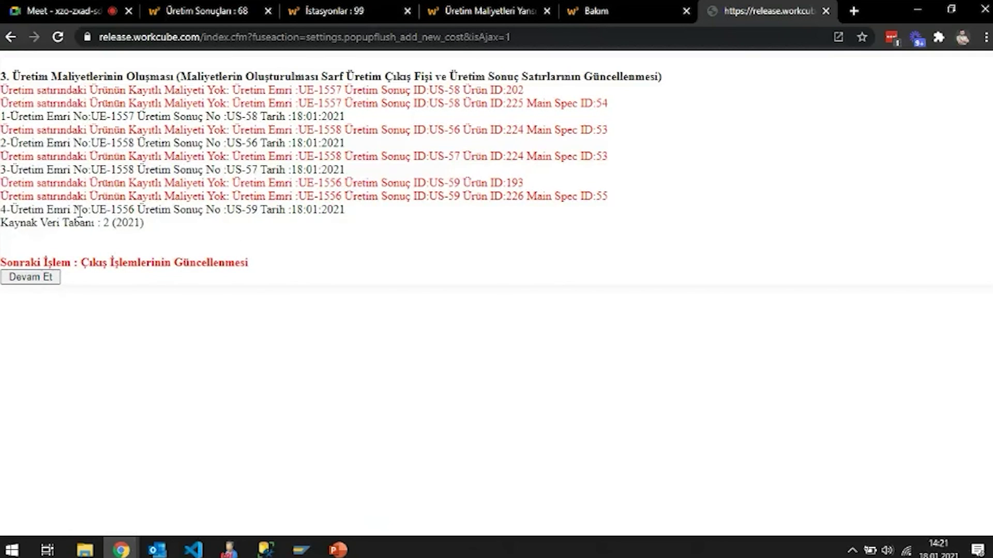
click(27, 277)
click(569, 145)
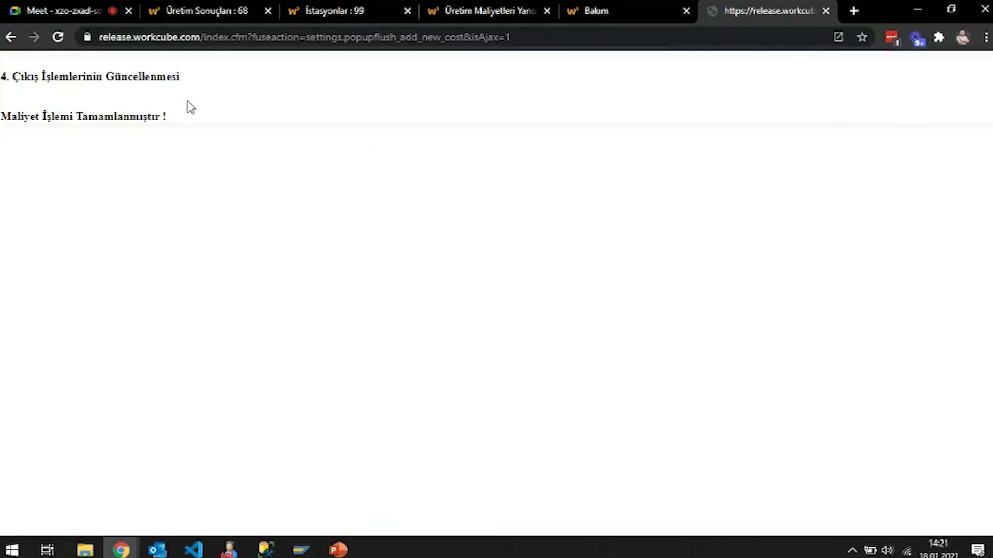
Step: Close the cost operation, Bakım, Üretim Maliyetleri Yansıtma and İstasyonlar pages, returning to production result 68
click(826, 10)
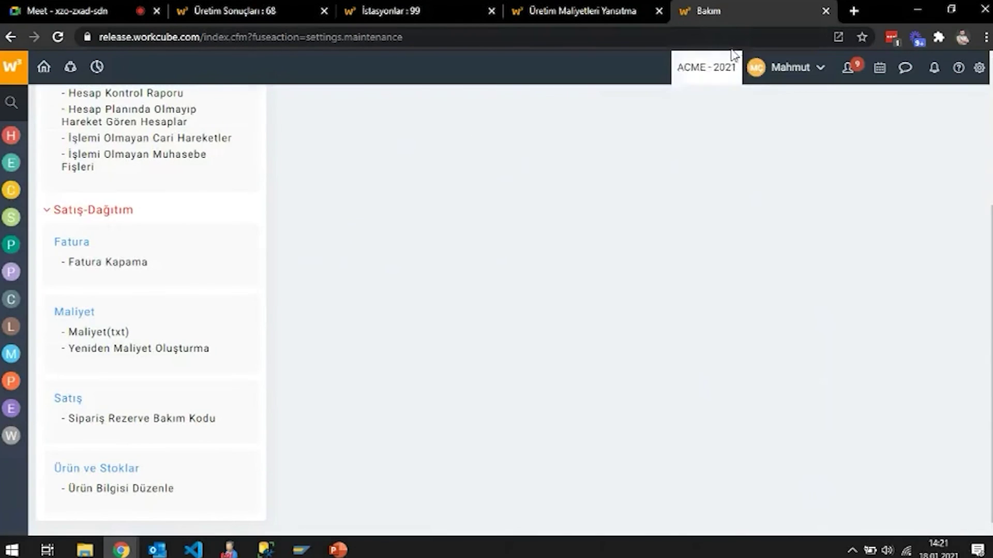
click(827, 11)
click(695, 11)
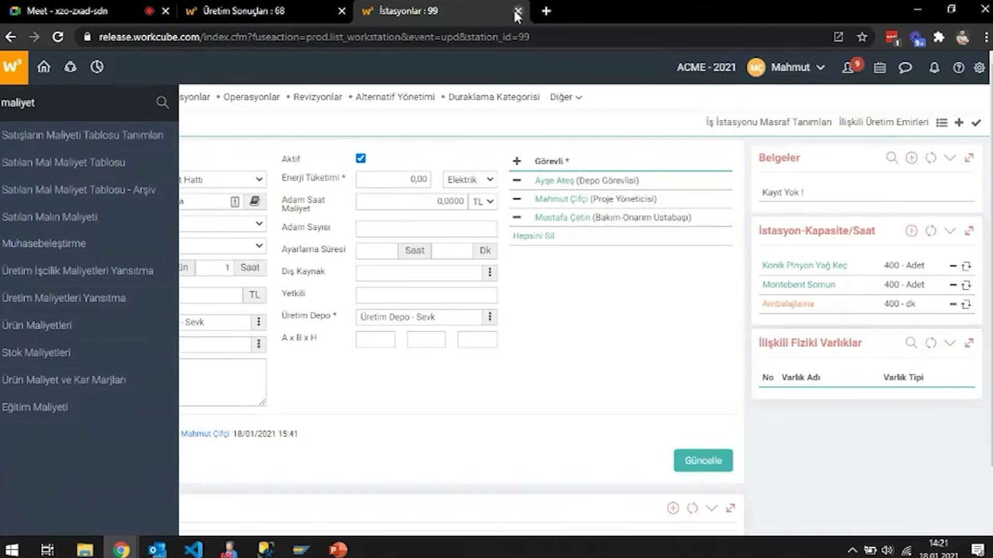
click(518, 10)
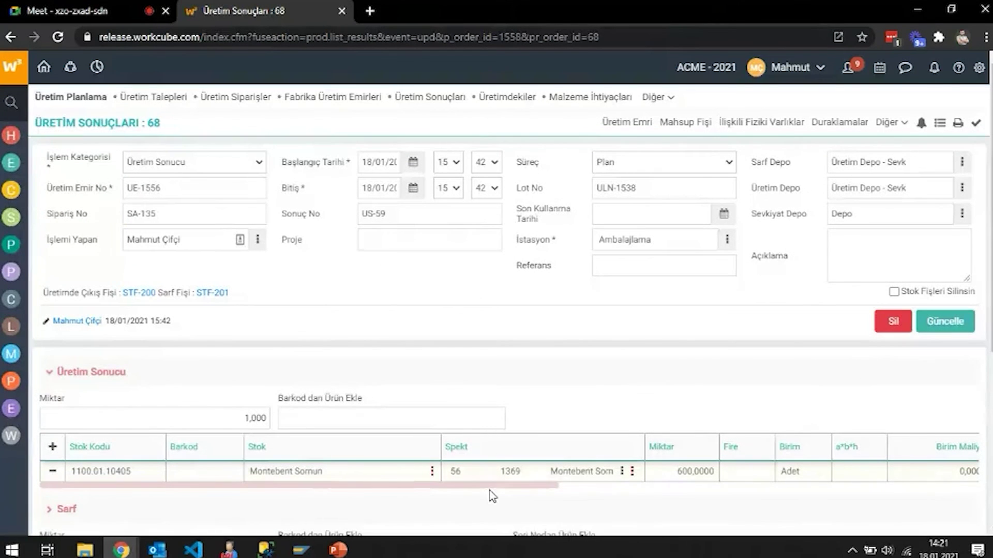
Step: Reload production result 68 and examine the cost columns of its Montebent Somun row and its Sarf items
right_click(437, 316)
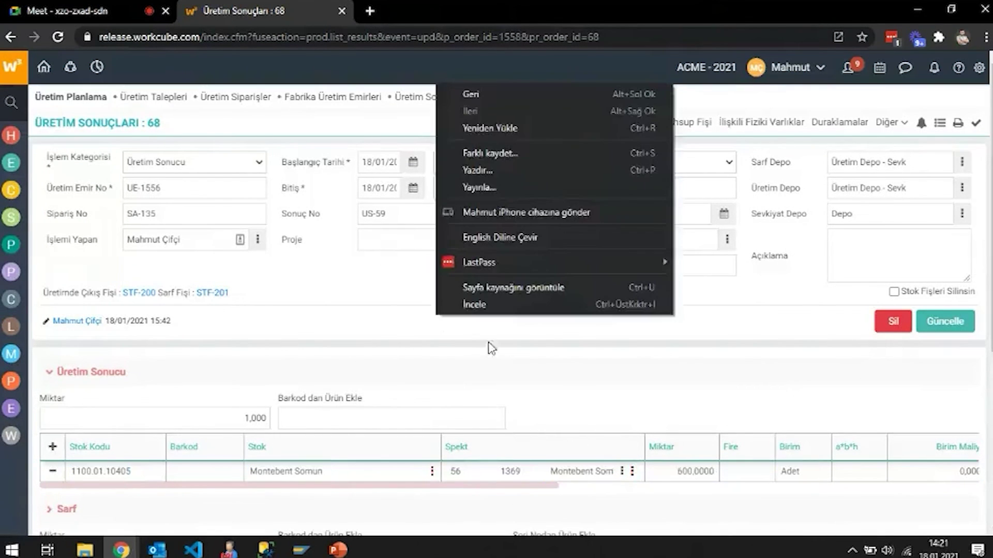
click(476, 128)
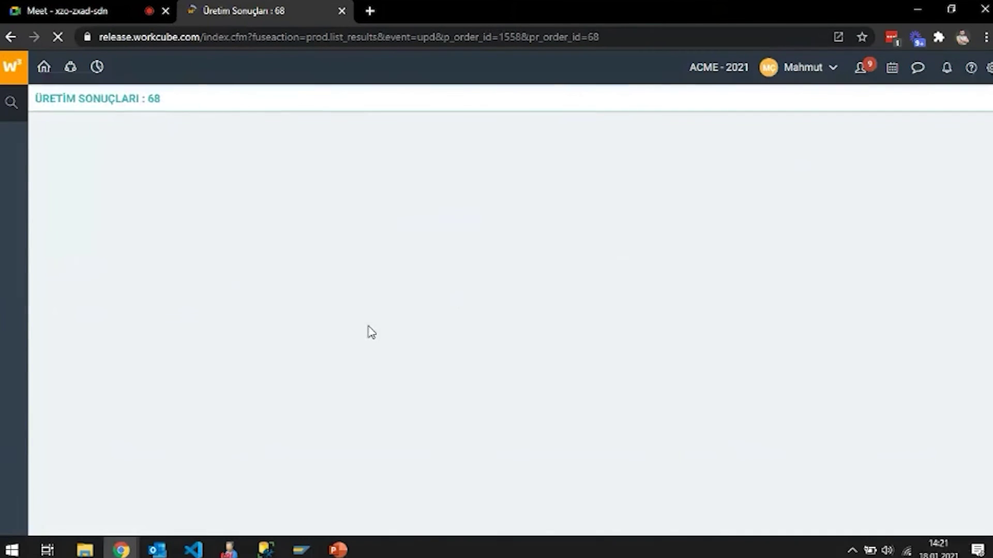
scroll(365, 325, down, 2)
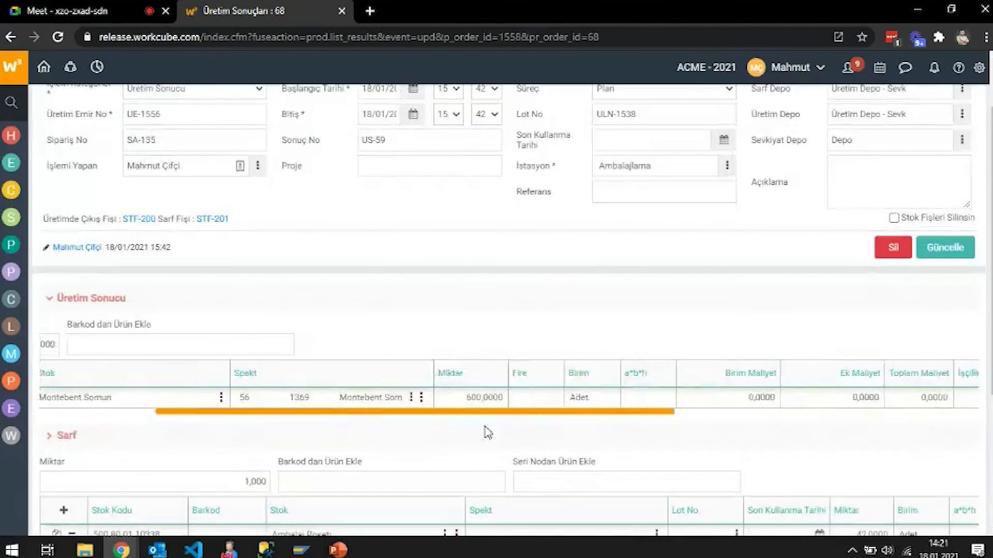
scroll(488, 433, right, 3)
scroll(542, 433, right, 6)
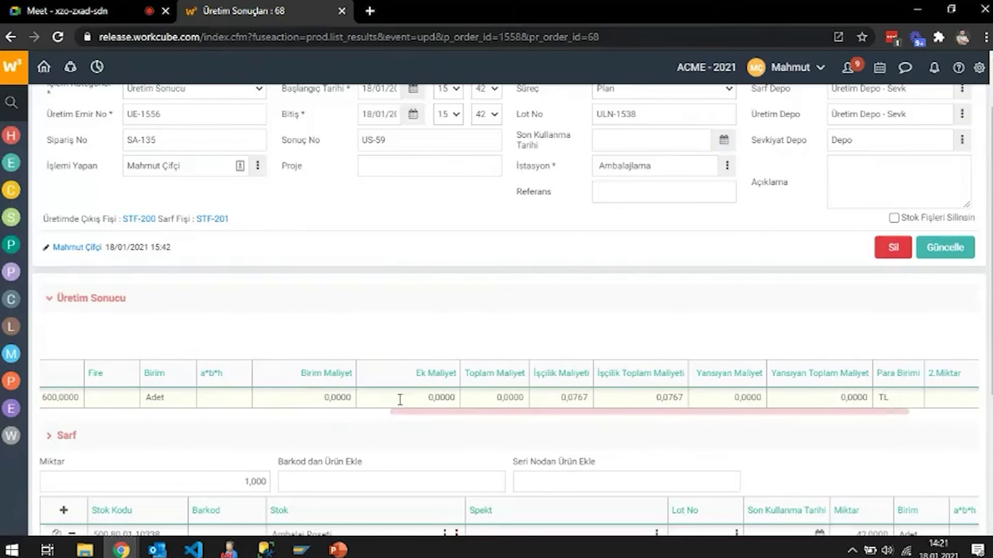
scroll(566, 416, down, 1)
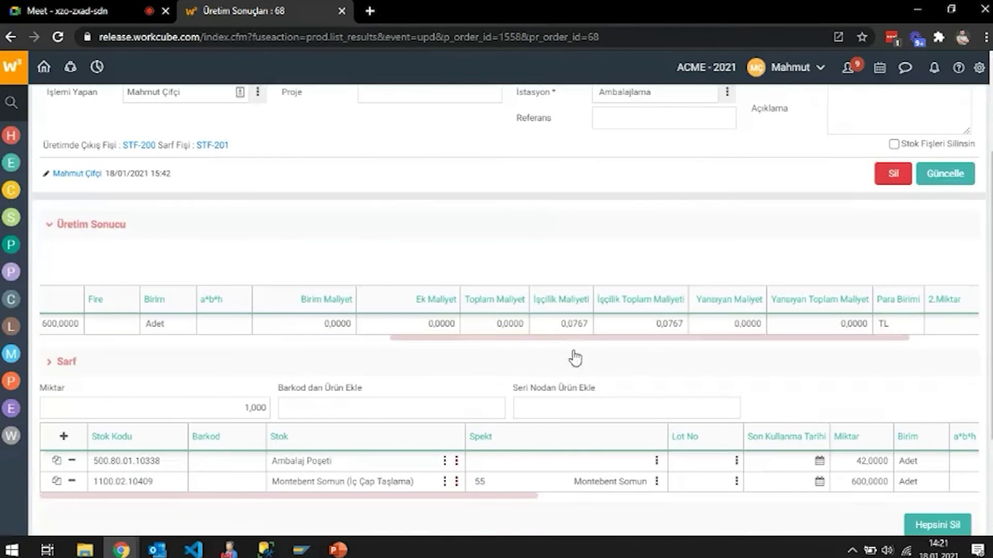
drag(581, 342, 184, 339)
scroll(255, 278, up, 2)
click(232, 211)
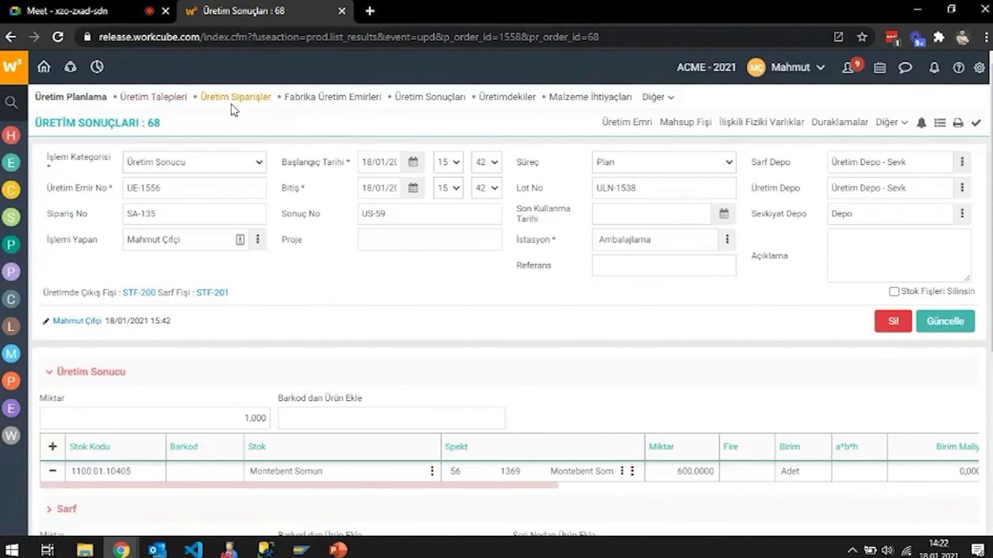
Step: Open the Üretim Sonuçları list in a separate tab and search it by the current result's sales order number
middle_click(341, 111)
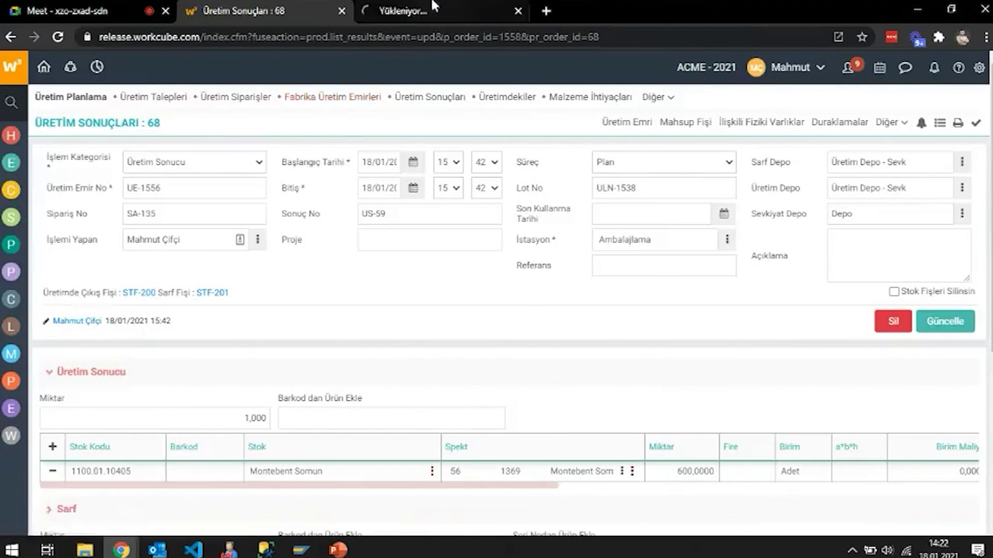
key(ctrl+Tab)
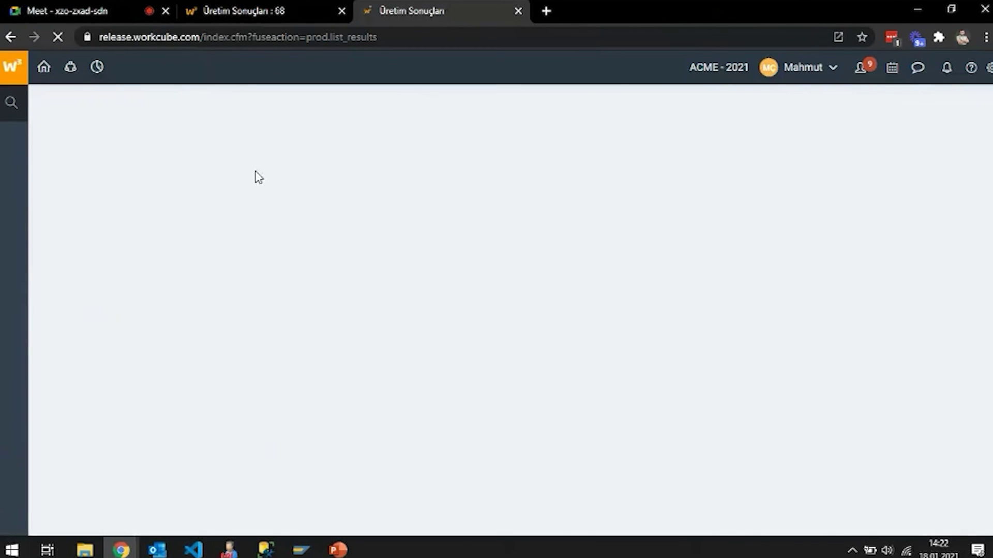
click(125, 140)
text(sa-135)
key(Return)
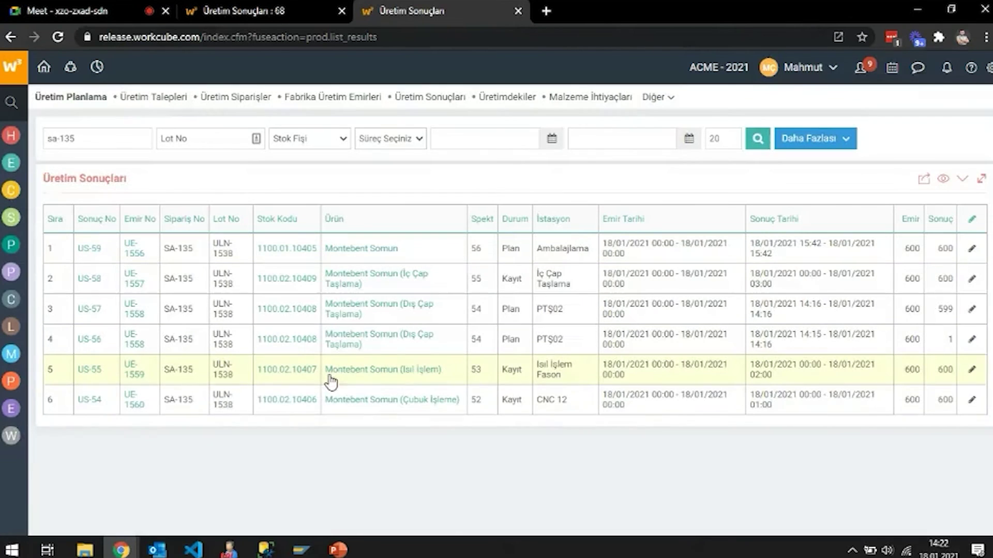
Step: Open the production results US-58, US-57, US-56, US-55 and US-54 in separate tabs
middle_click(92, 280)
middle_click(90, 309)
middle_click(90, 339)
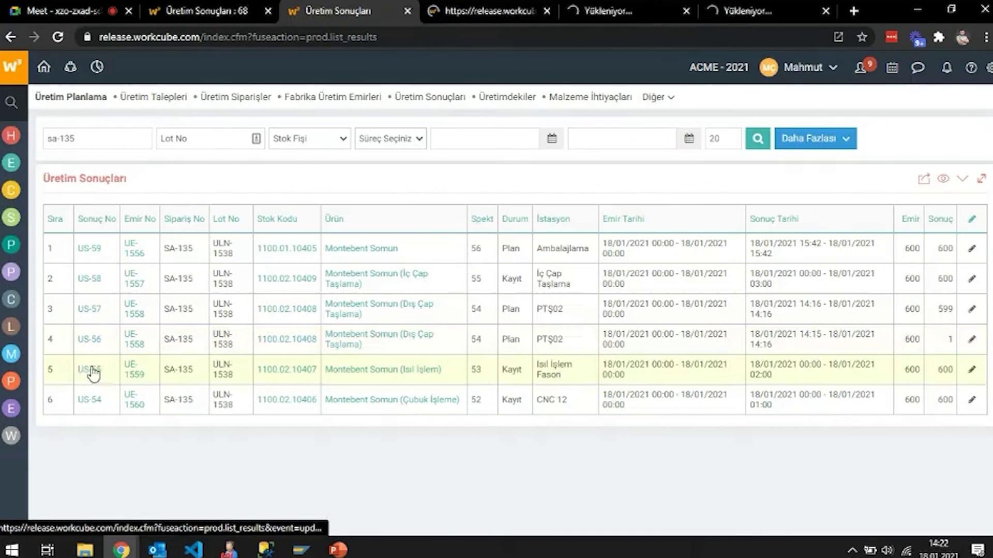
middle_click(93, 373)
middle_click(91, 401)
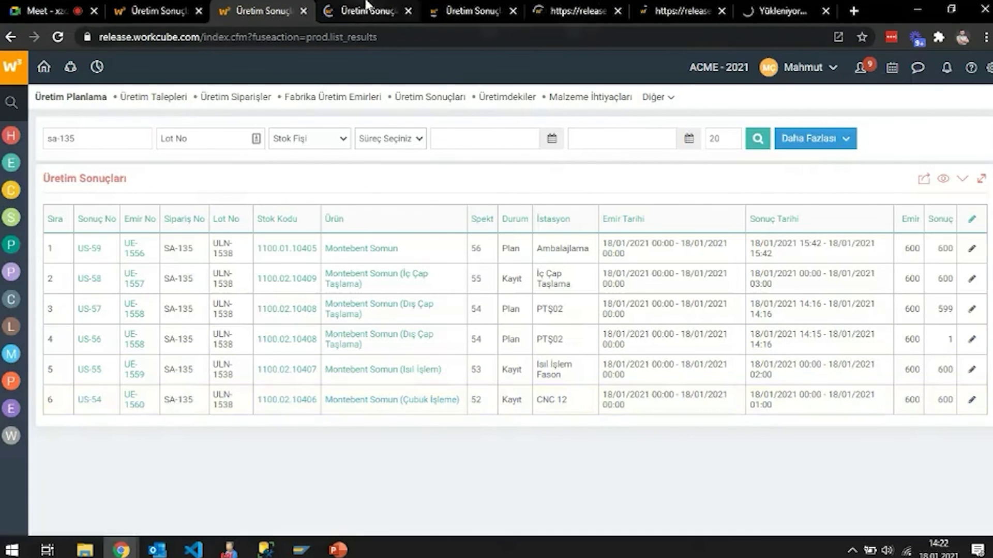
Step: Check the cost columns of production results US-58, US-57 and US-56, closing each result after viewing
click(366, 7)
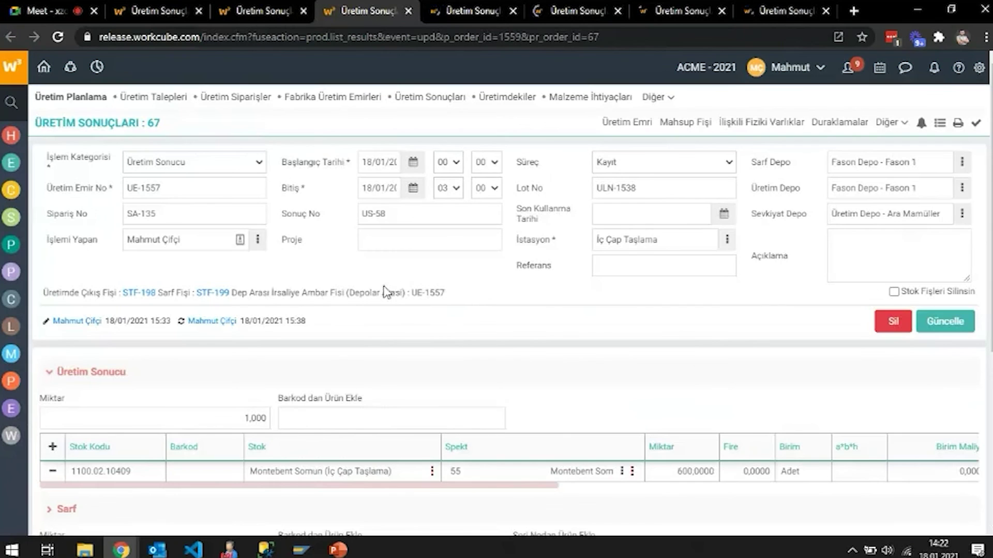
scroll(400, 304, down, 1)
drag(480, 412, 674, 433)
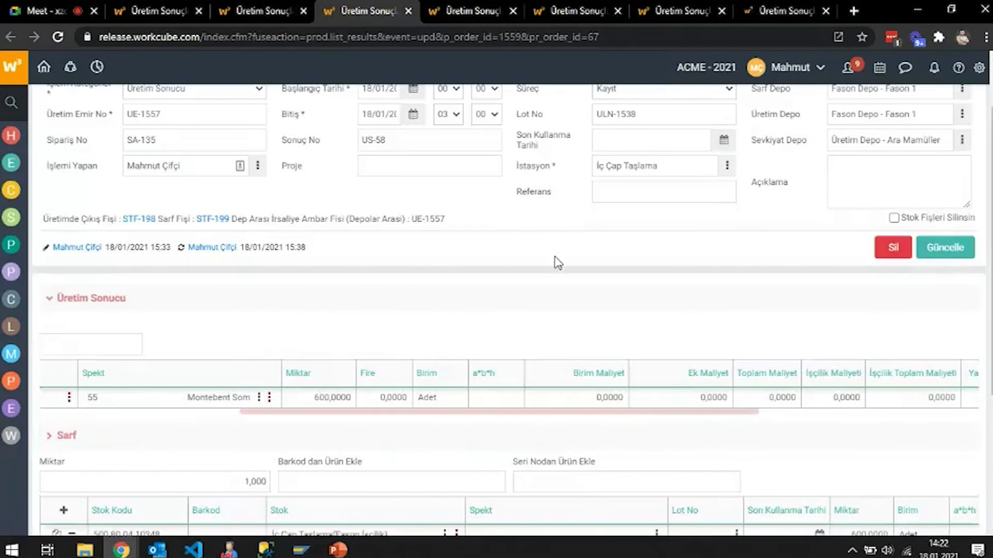
key(ctrl+w)
drag(512, 490, 727, 503)
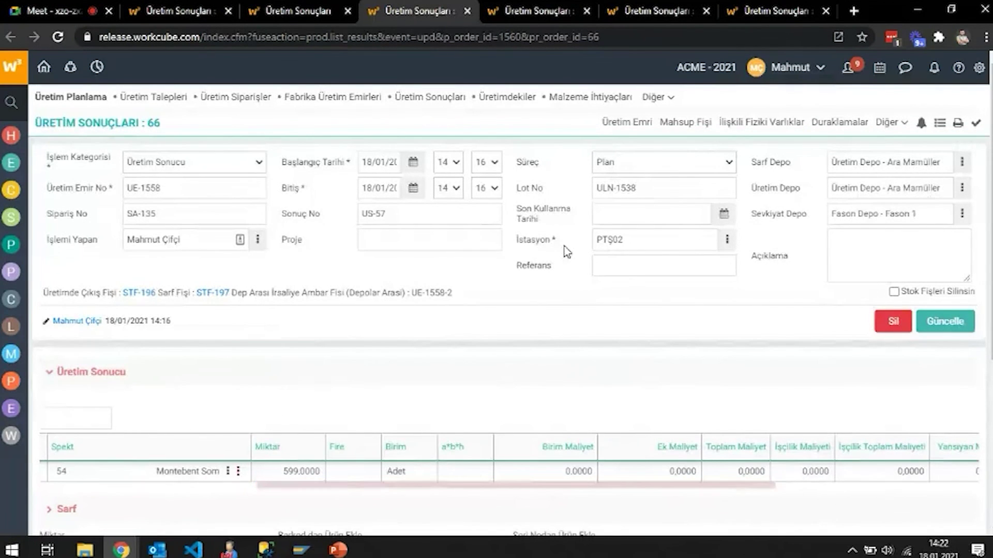
key(ctrl+w)
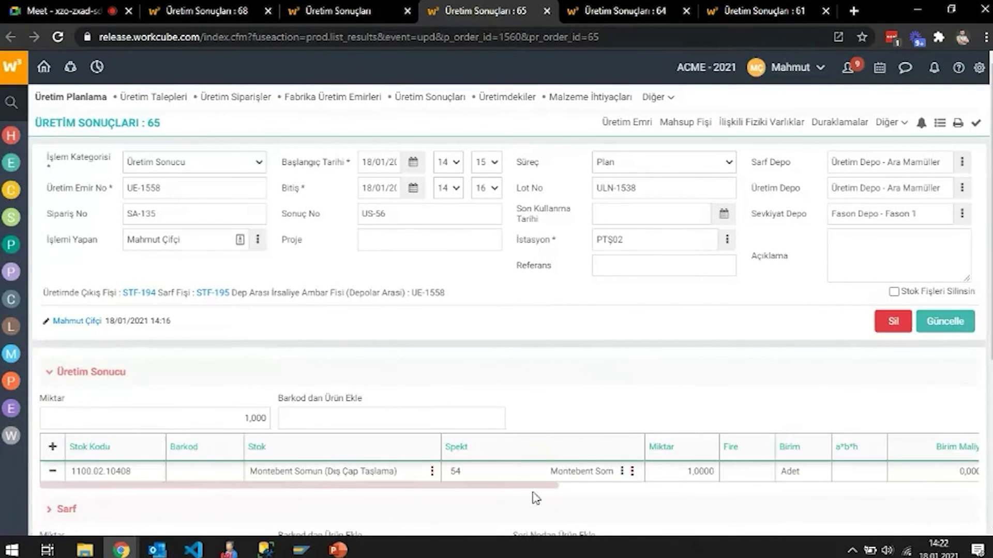
drag(532, 486, 712, 489)
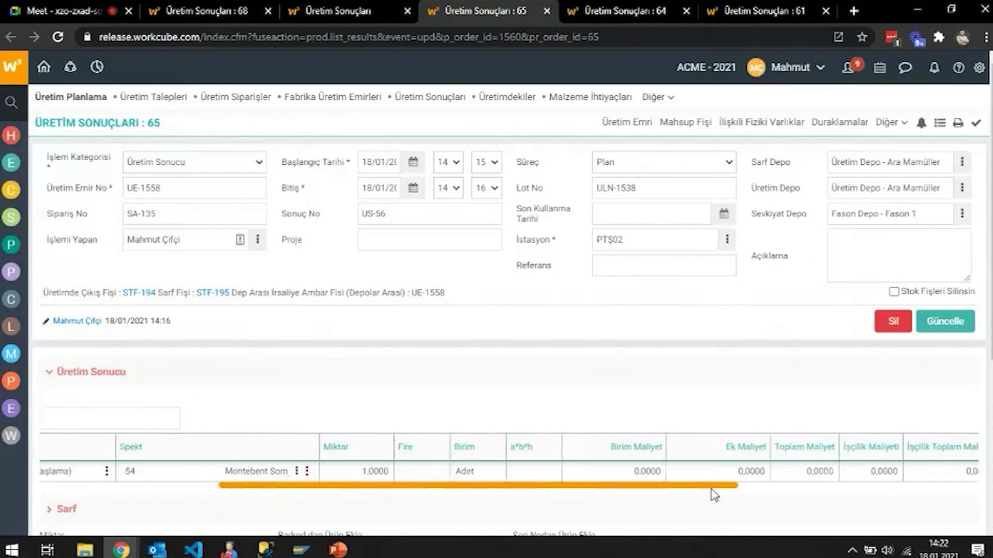
key(ctrl+w)
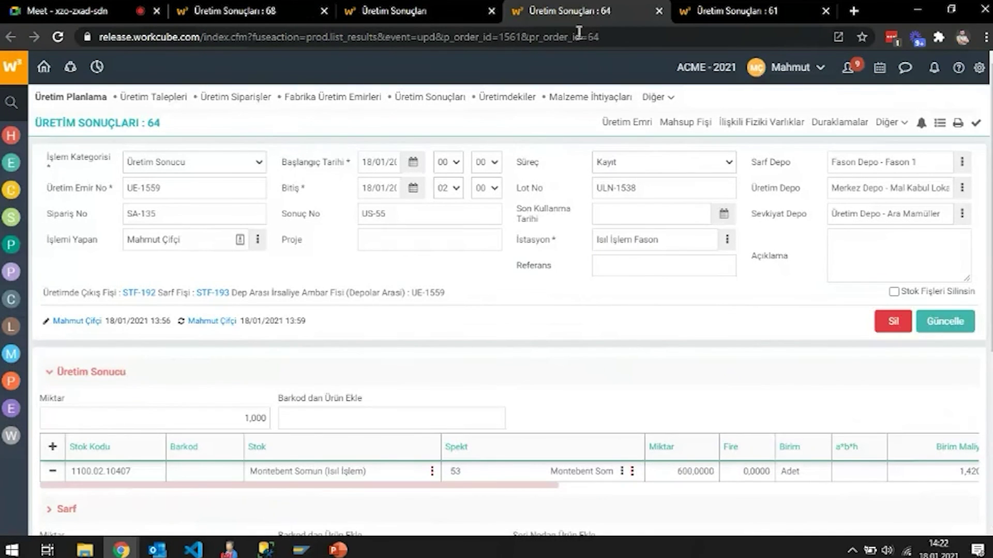
Step: Check the unit and total cost of the Montebent Somun (Isıl İşlem) row in result US-55
drag(521, 487, 762, 504)
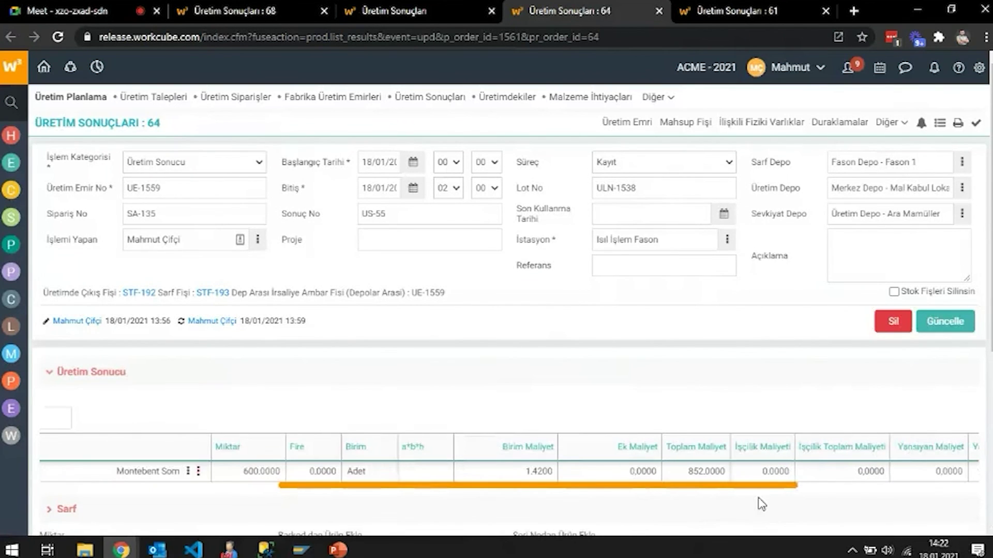
drag(762, 505, 456, 492)
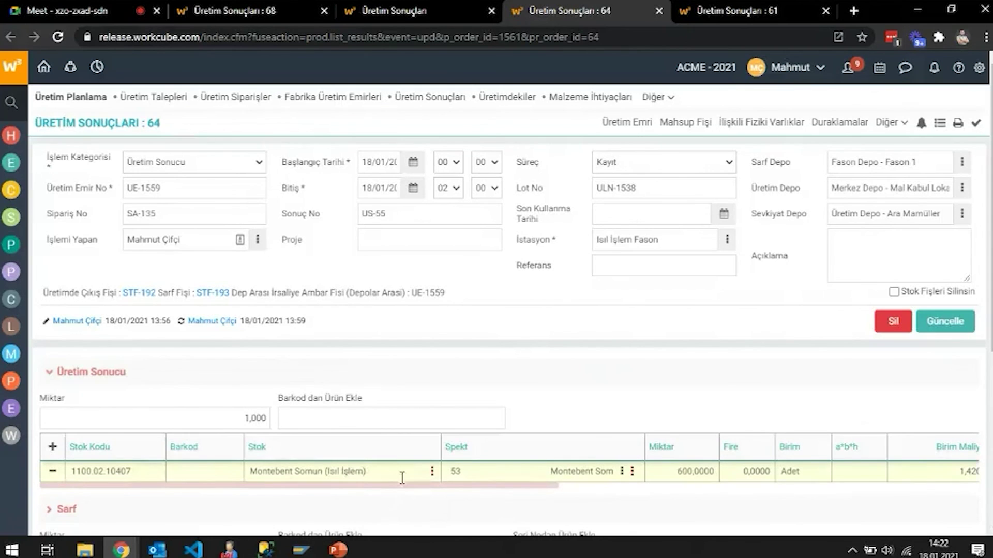
scroll(405, 465, down, 2)
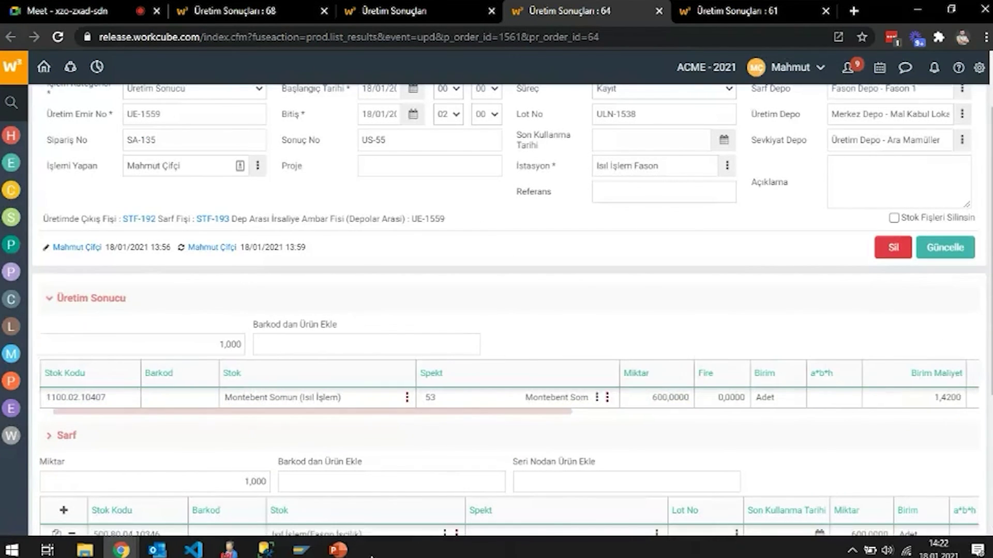
Step: Switch to the PowerPoint presentation, view the workflow diagram on slide 4, and return to the production result
click(339, 550)
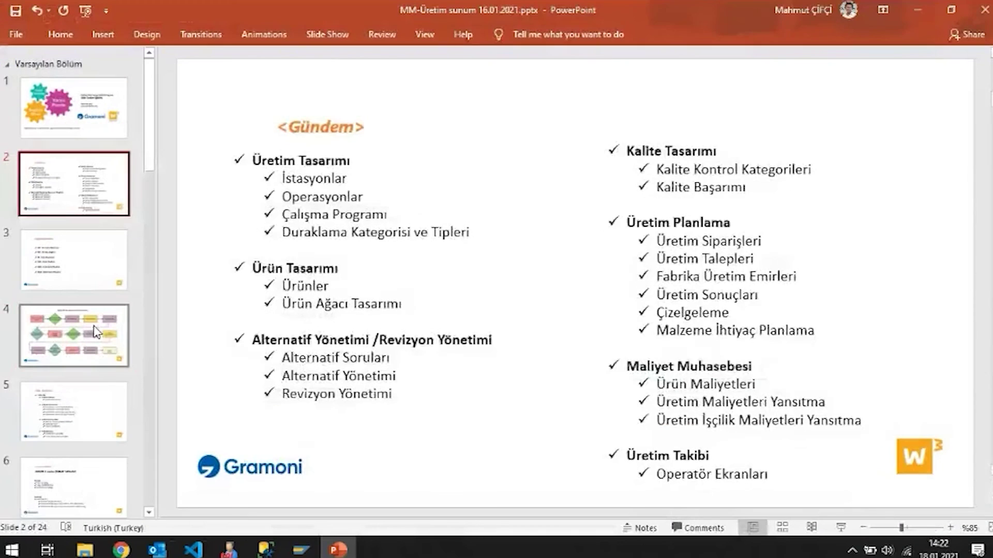
click(95, 331)
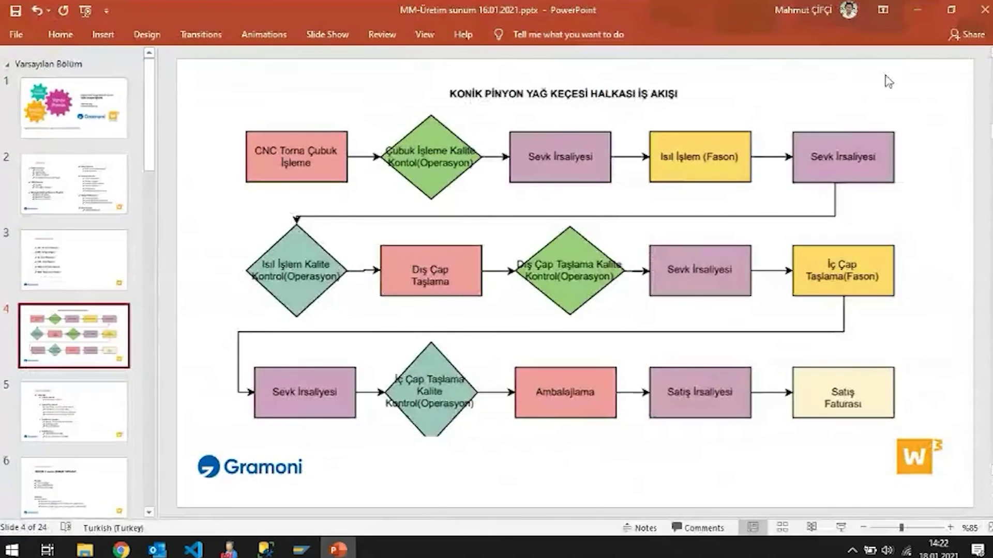
click(918, 10)
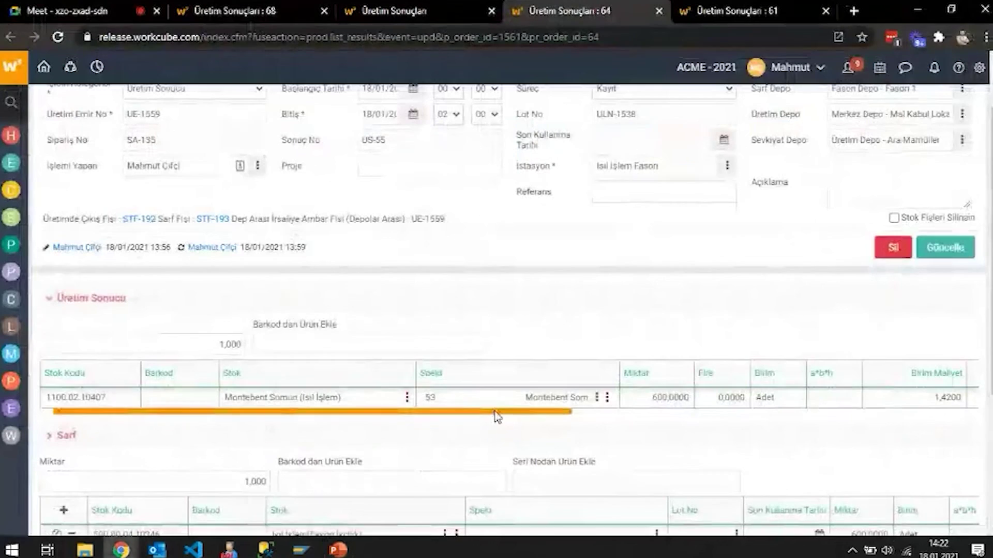
Step: Examine the İşçilik and Yansıyan cost columns of result US-55 together with its Sarf items
scroll(595, 432, right, 5)
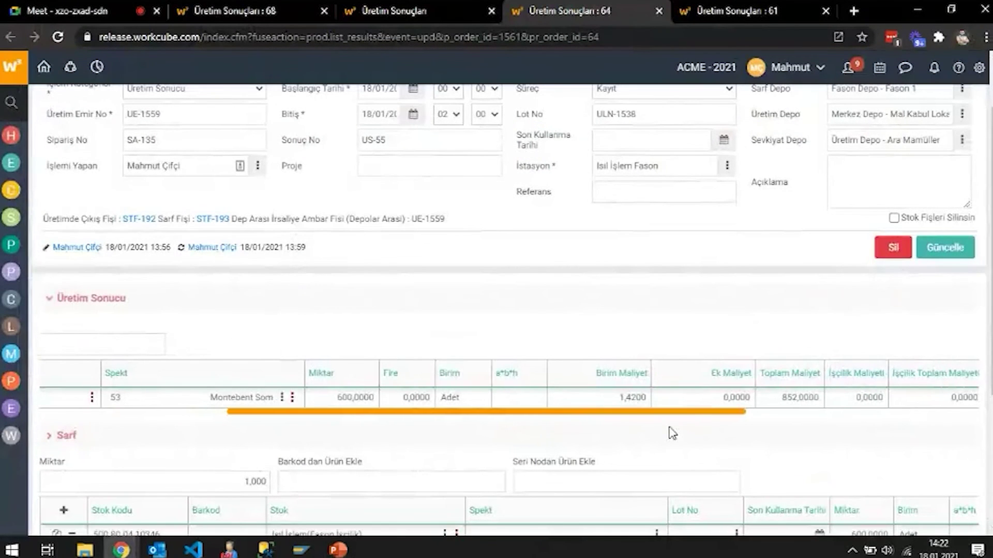
scroll(645, 423, down, 3)
scroll(608, 366, up, 3)
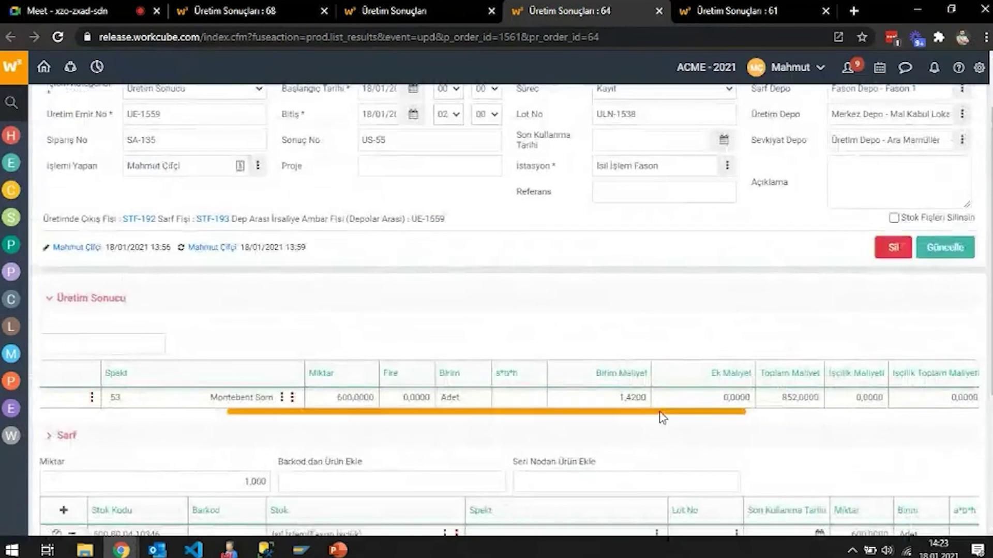
scroll(707, 419, right, 2)
scroll(706, 420, right, 1)
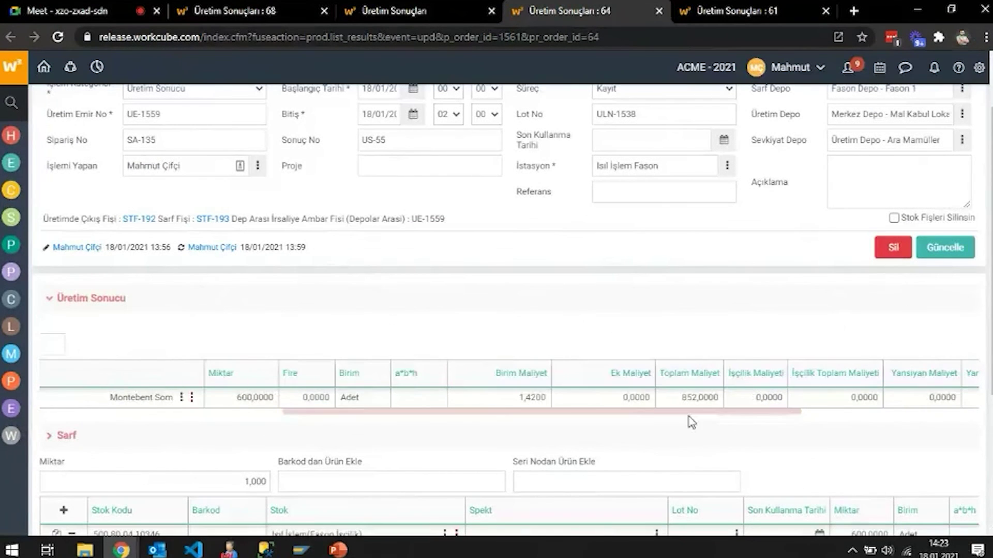
scroll(649, 412, down, 1)
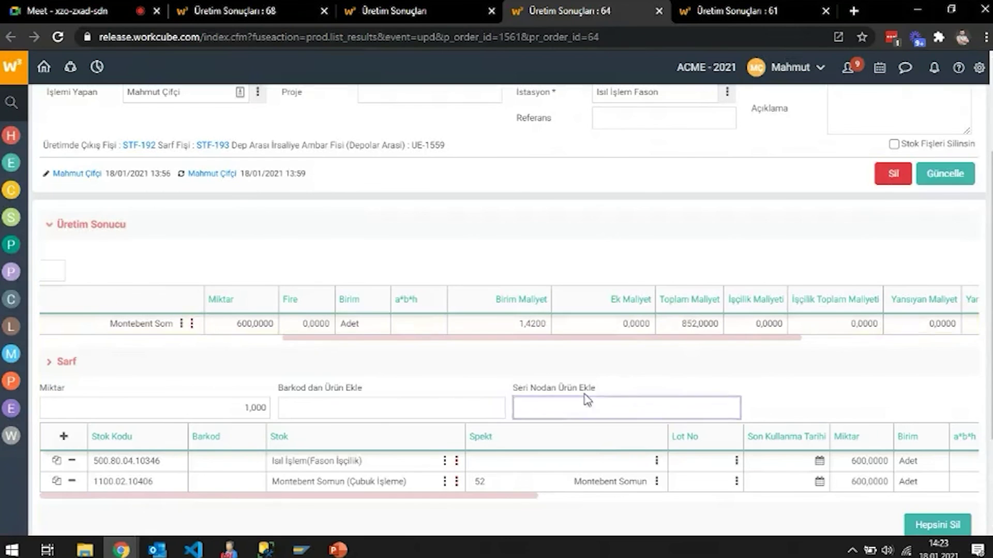
drag(642, 341, 769, 341)
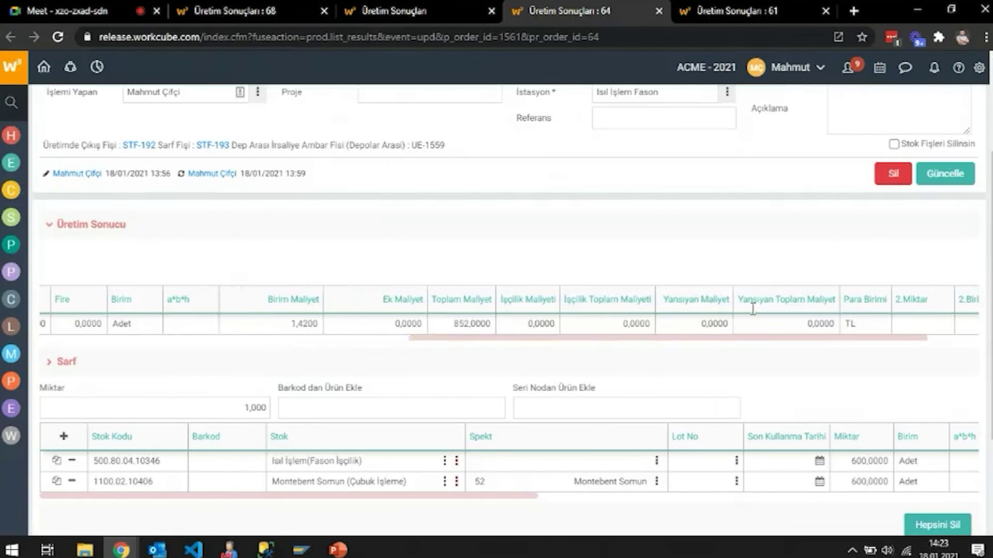
Step: Bring up production result US-54 and check the unit, total, İşçilik and Yansıyan cost columns of its Montebent Somun (Çubuk İşleme) row
click(708, 5)
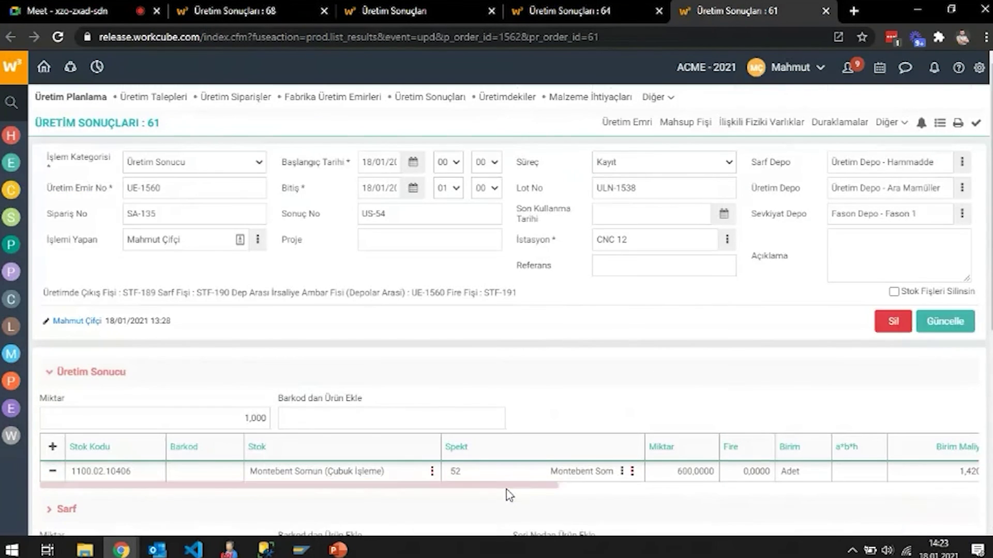
drag(510, 486, 704, 487)
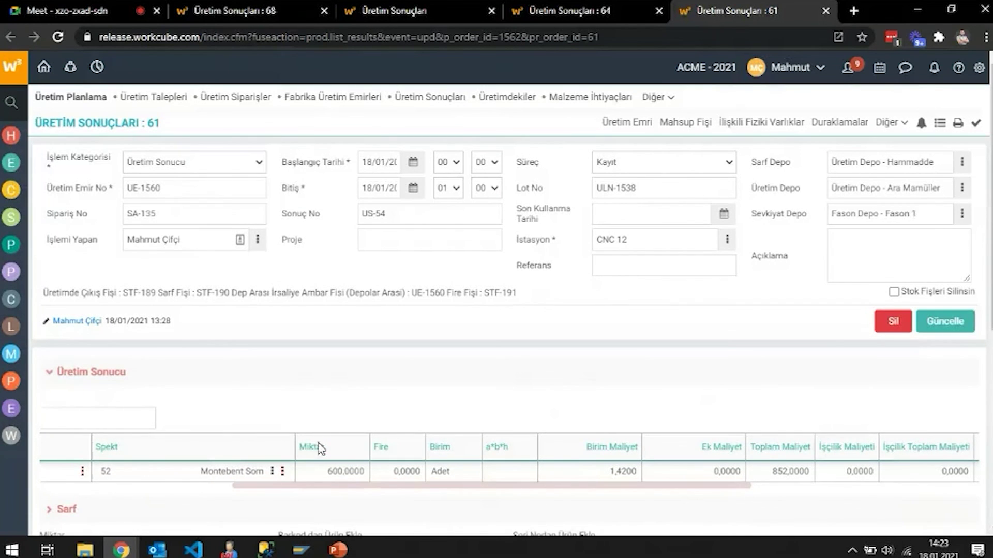
drag(340, 492, 147, 488)
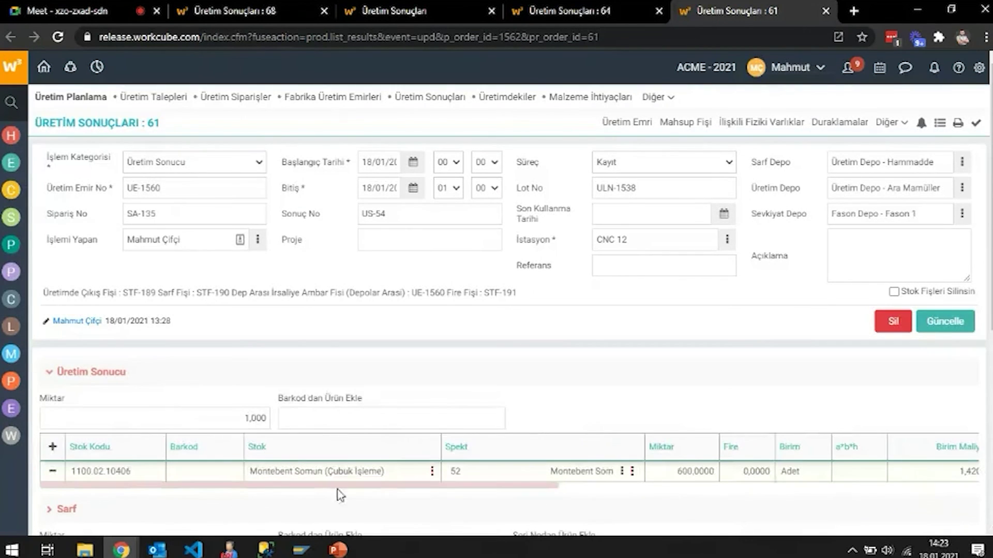
scroll(435, 417, down, 4)
scroll(457, 405, up, 1)
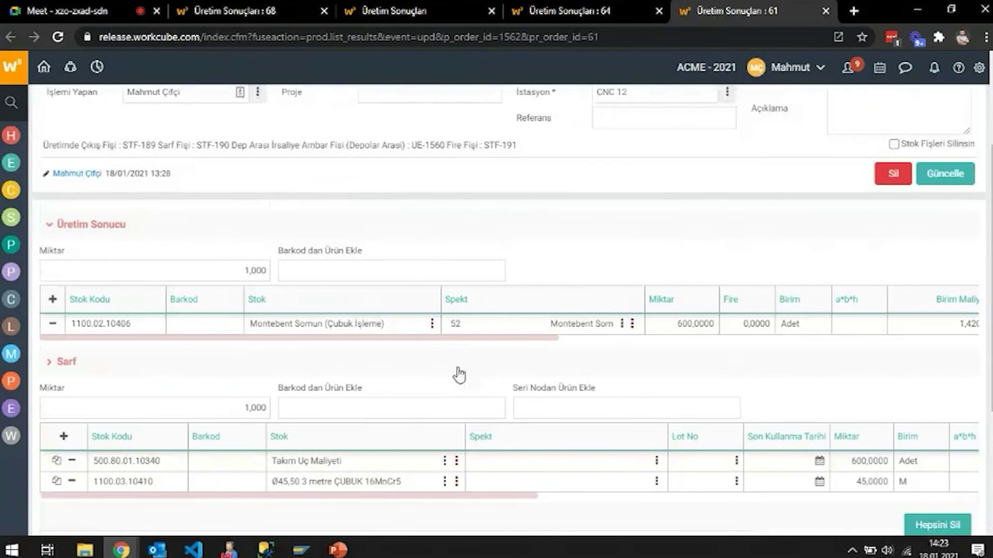
drag(471, 346, 756, 359)
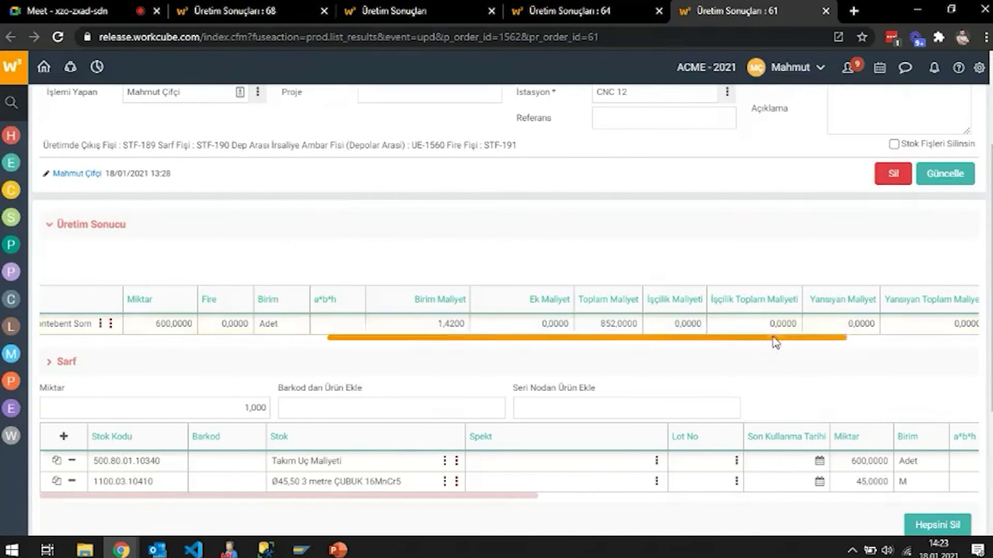
drag(784, 340, 818, 346)
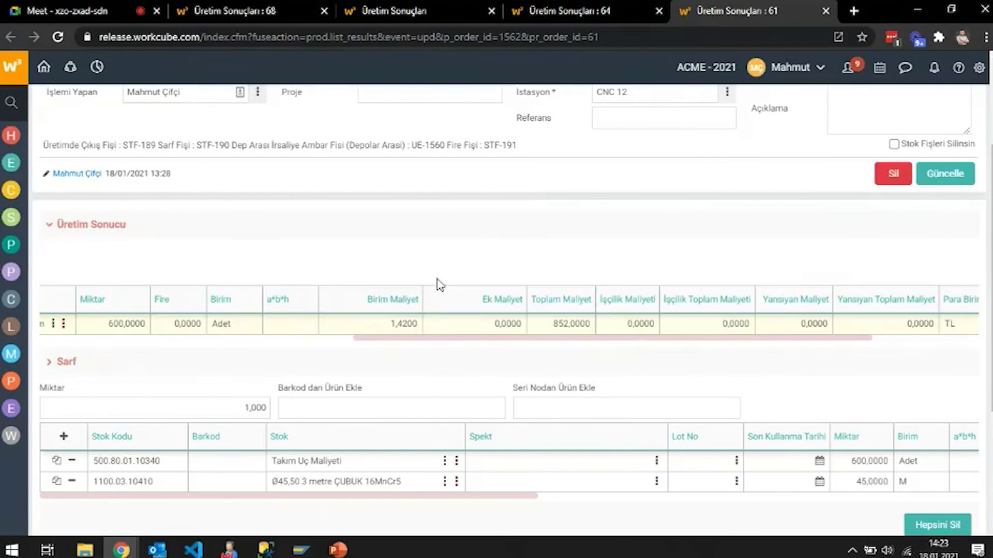
Step: Review the station, the Sarf and Fire items, and the produced stock row of result US-54
scroll(438, 281, up, 3)
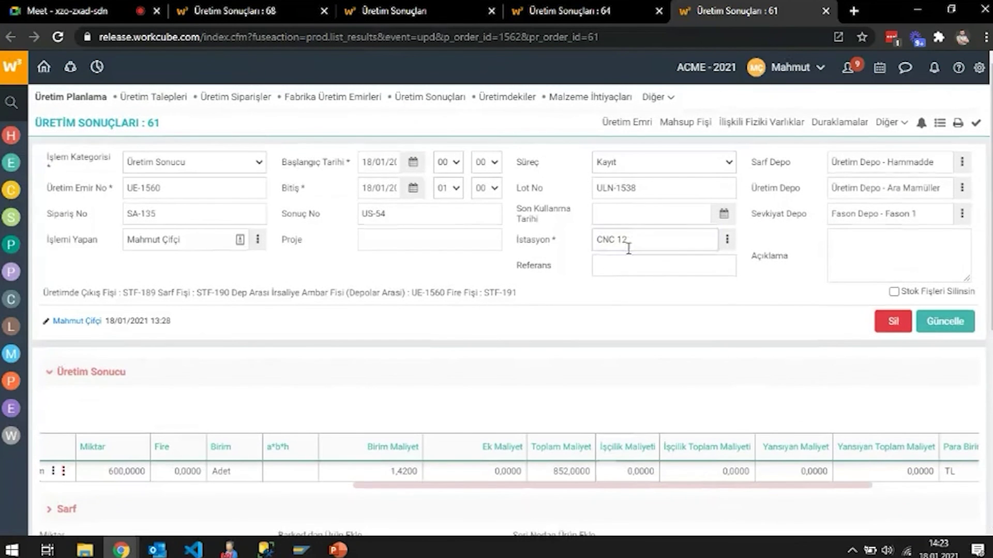
scroll(729, 253, down, 6)
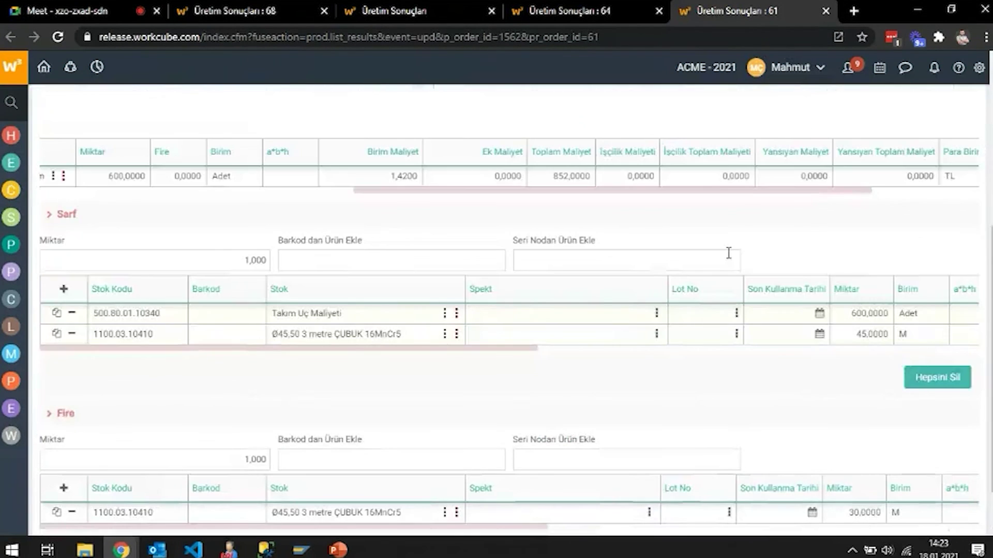
scroll(740, 235, up, 4)
scroll(675, 297, up, 2)
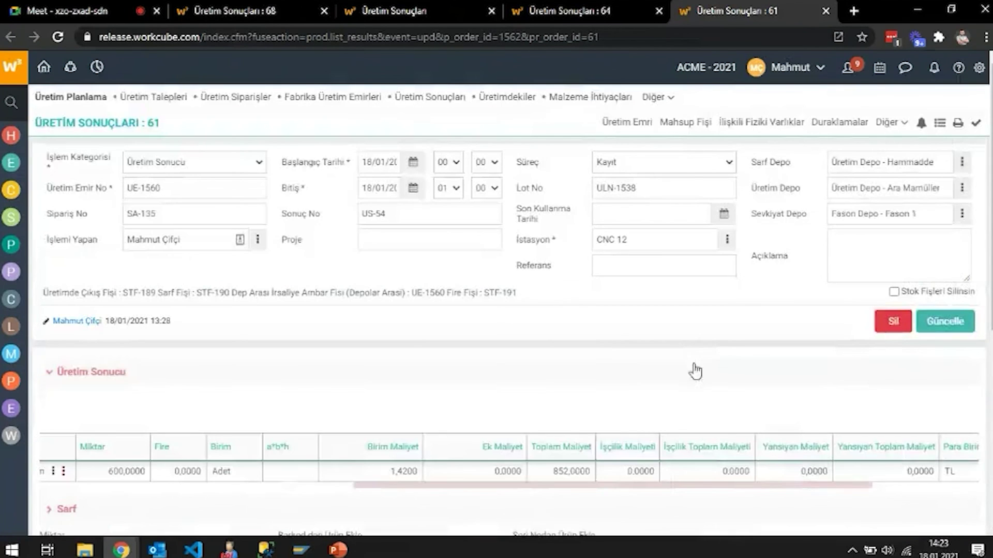
drag(656, 487, 248, 500)
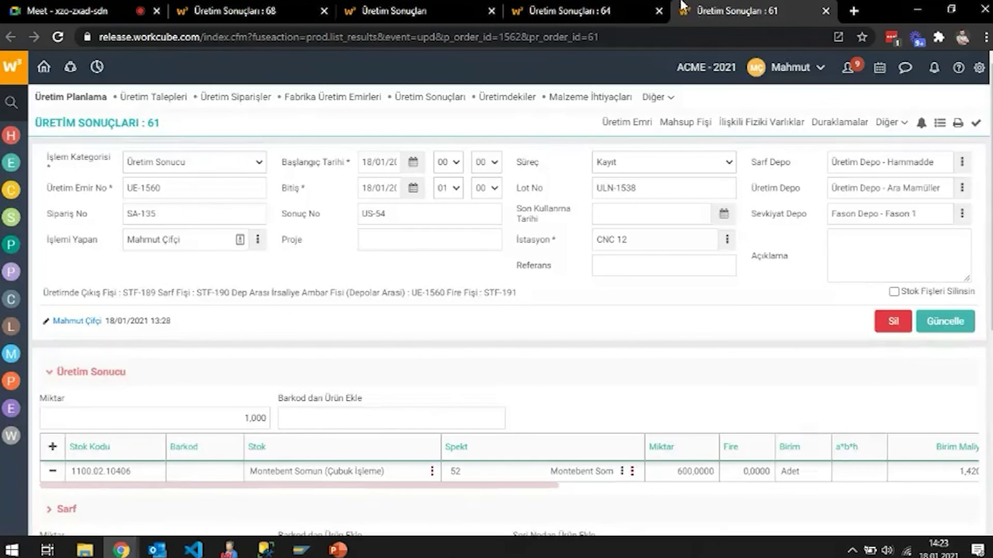
Step: Return to production result 68, switch to the PowerPoint presentation and show slide 2
click(234, 11)
click(338, 550)
click(80, 178)
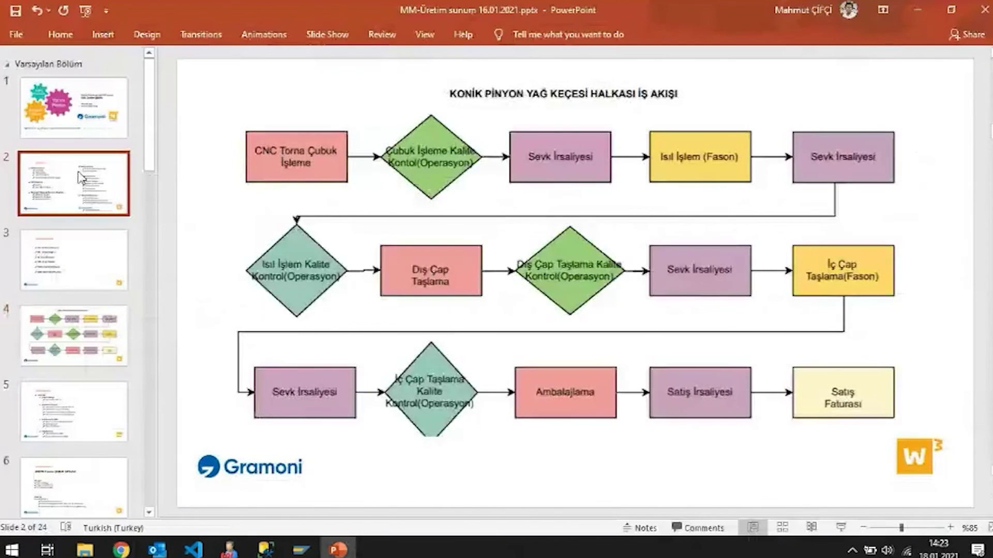